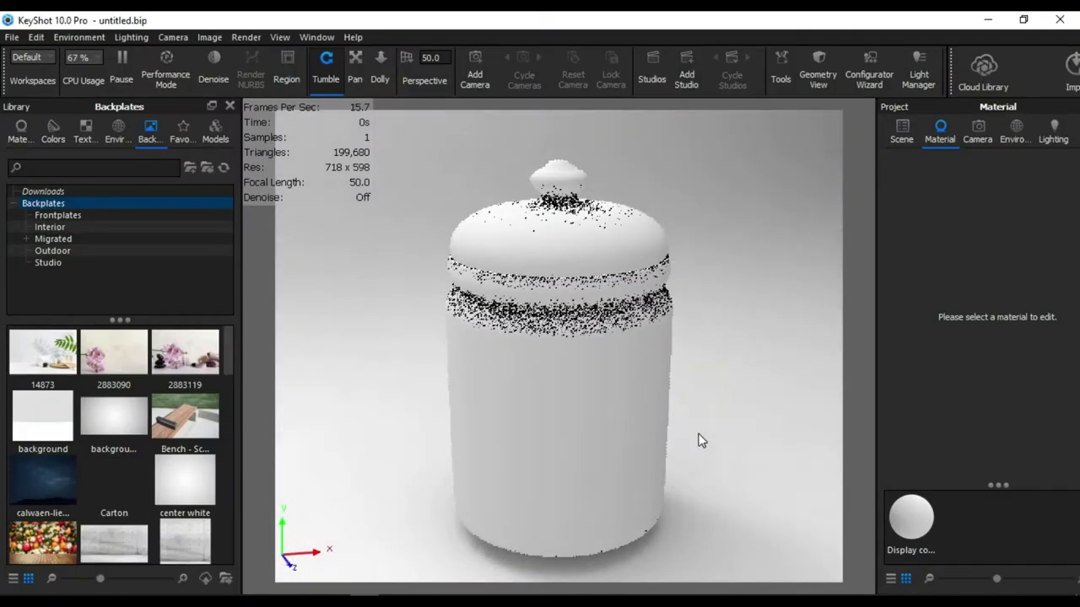
Step: Switch to KeyShot 10 Pro showing the untitled white lidded cookie jar scene
left_click(693, 426)
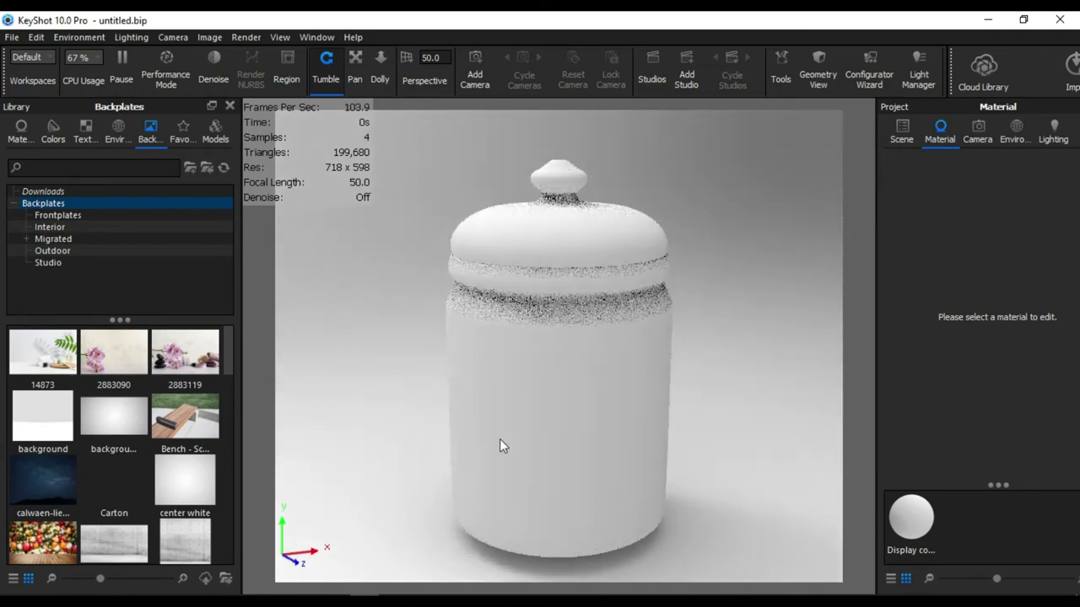
Step: Snap the selected cookie jar model to the ground, with the window maximised
left_click(902, 133)
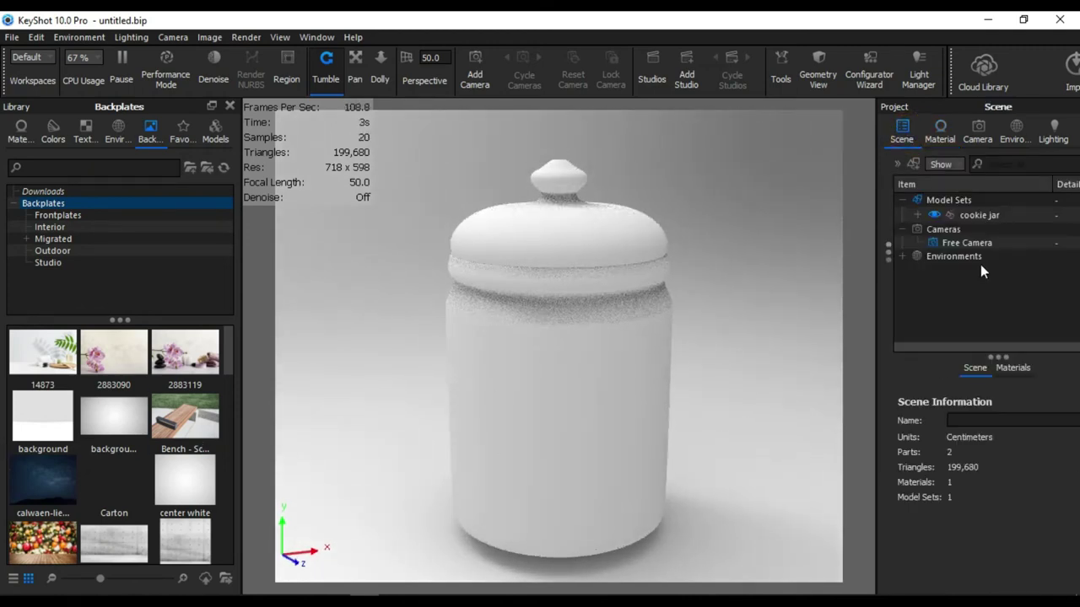
left_click(968, 213)
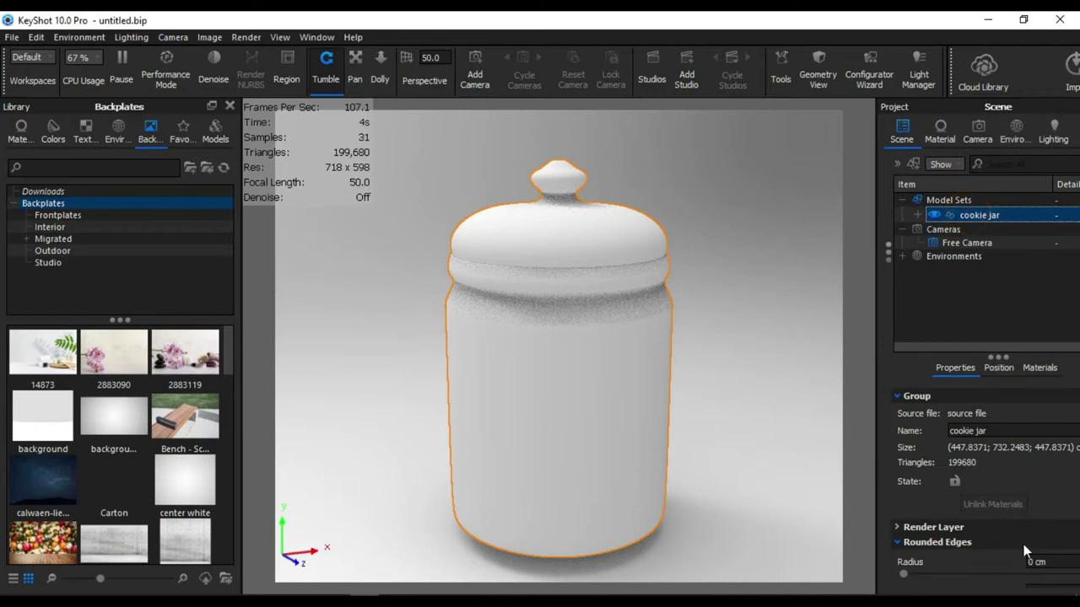
left_click(999, 368)
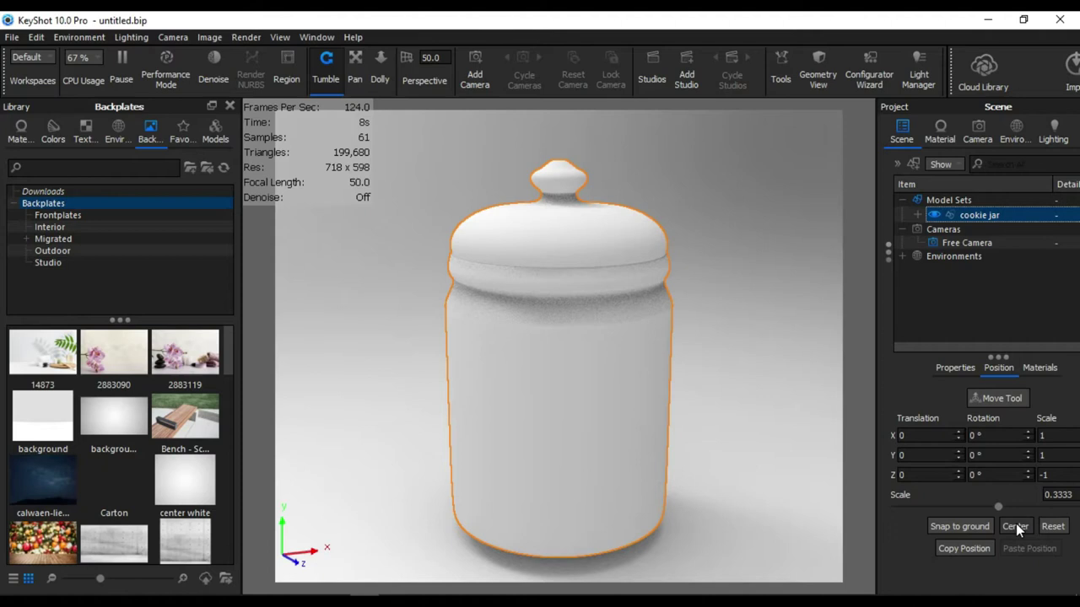
left_click(1024, 19)
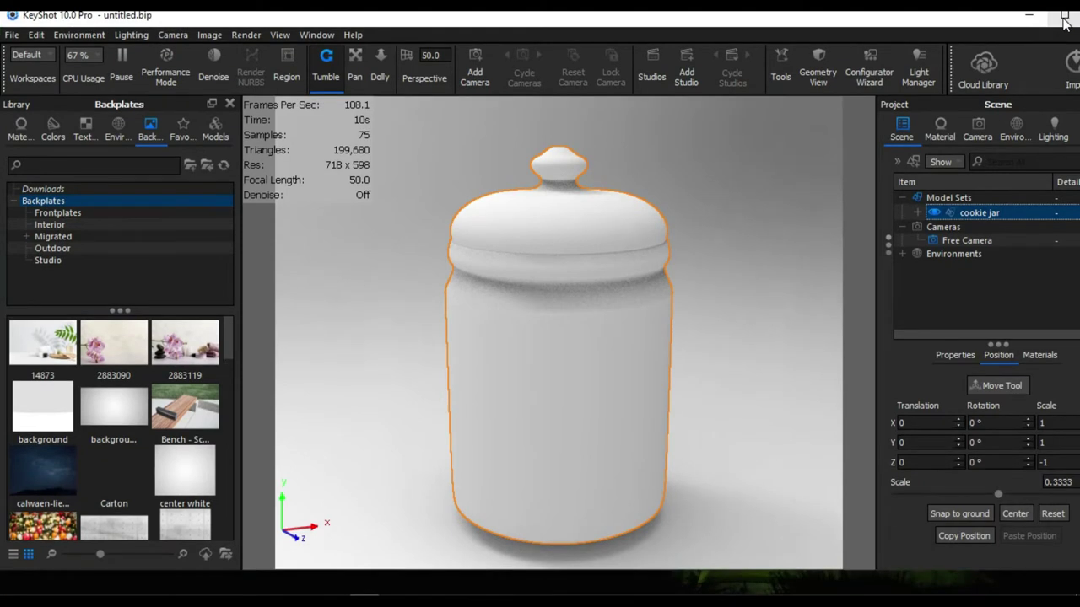
left_click(1062, 19)
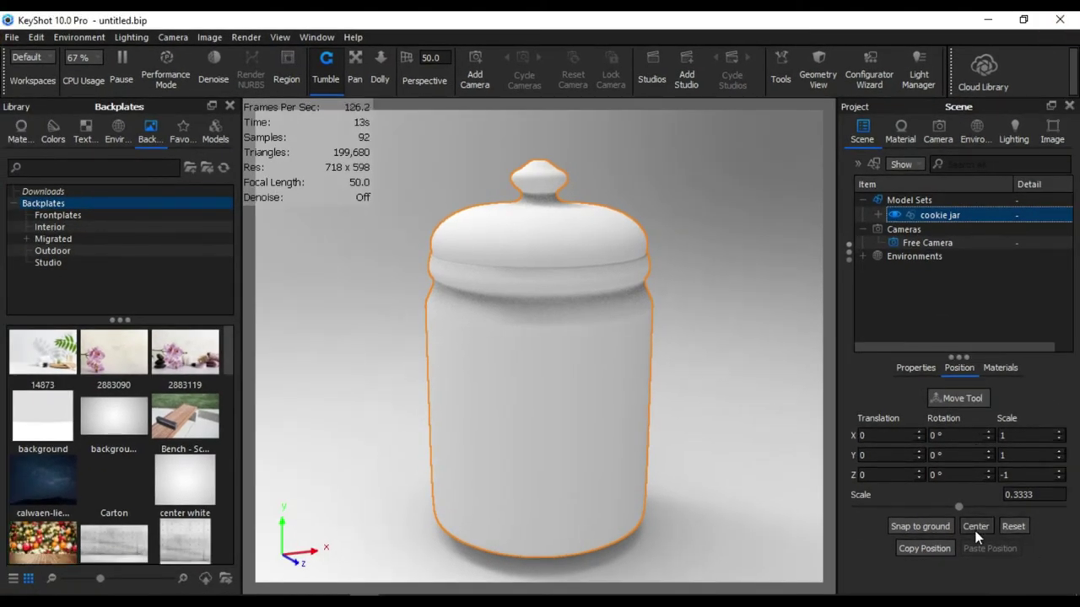
left_click(920, 527)
scroll(668, 405, "down", 3)
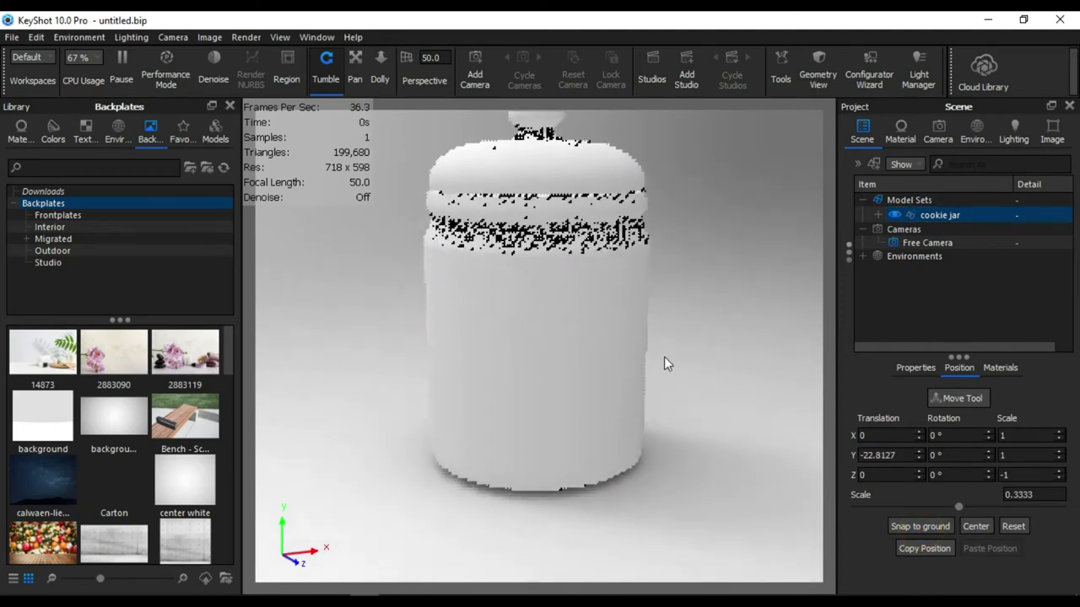
scroll(666, 361, "up", 3)
Step: Set the camera focal length to 80 and deselect the jar
left_click(436, 56)
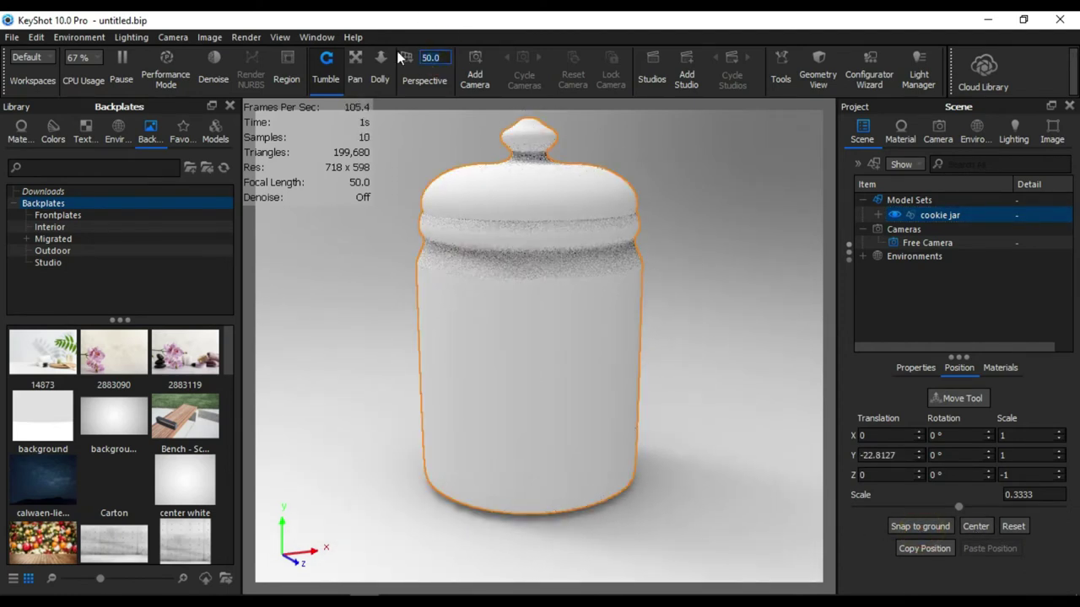
type("80")
key("Return")
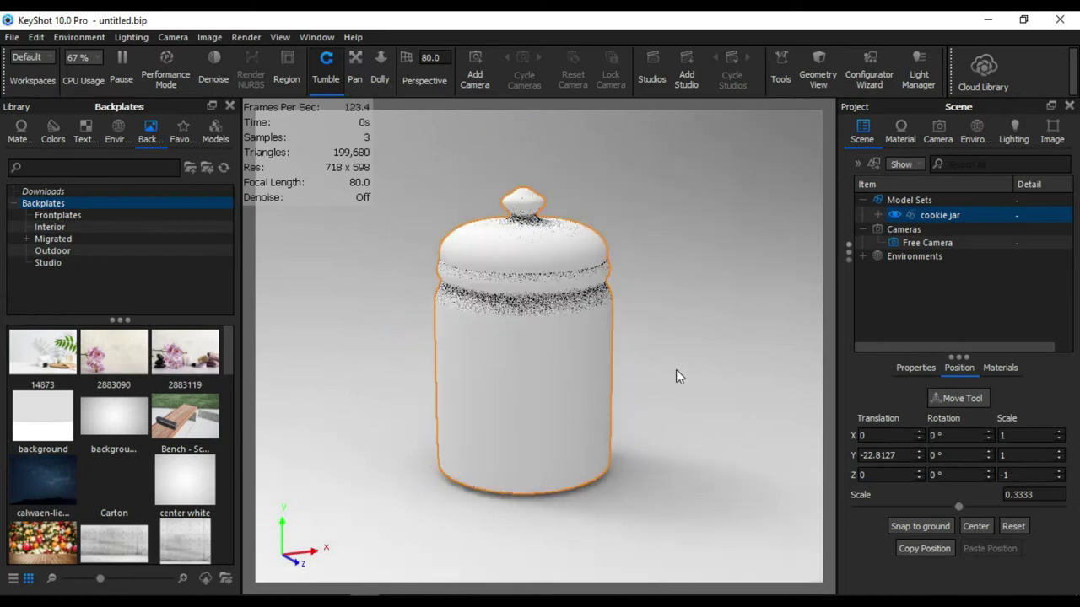
left_click(675, 450)
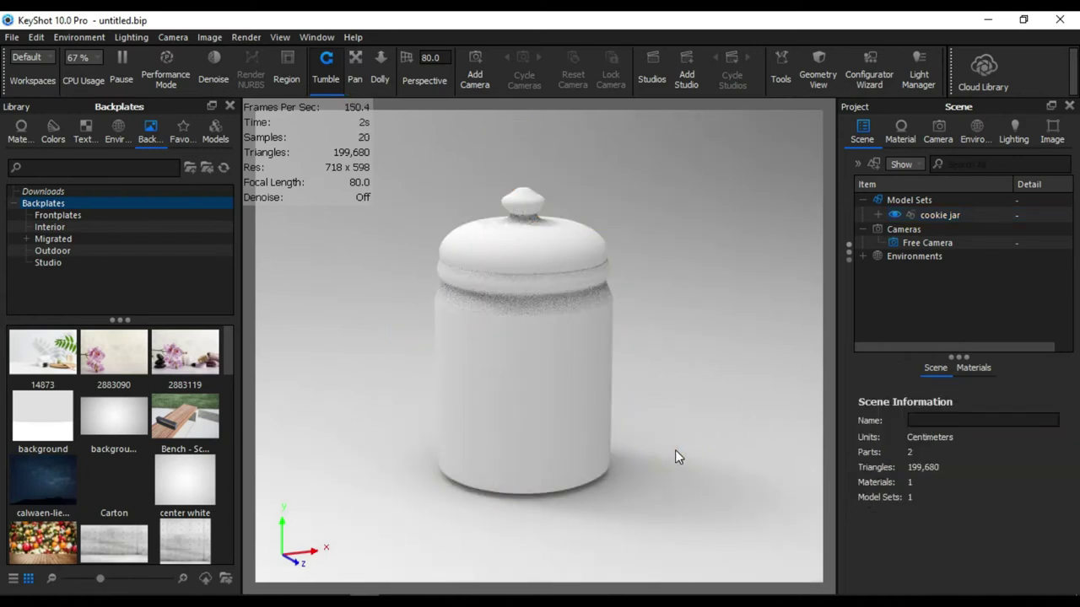
Step: Orbit the camera to look slightly down onto the jar
mouse_move(699, 398)
left_mouse_down()
mouse_move(701, 380)
mouse_move(687, 403)
mouse_move(688, 304)
mouse_move(695, 388)
left_mouse_up()
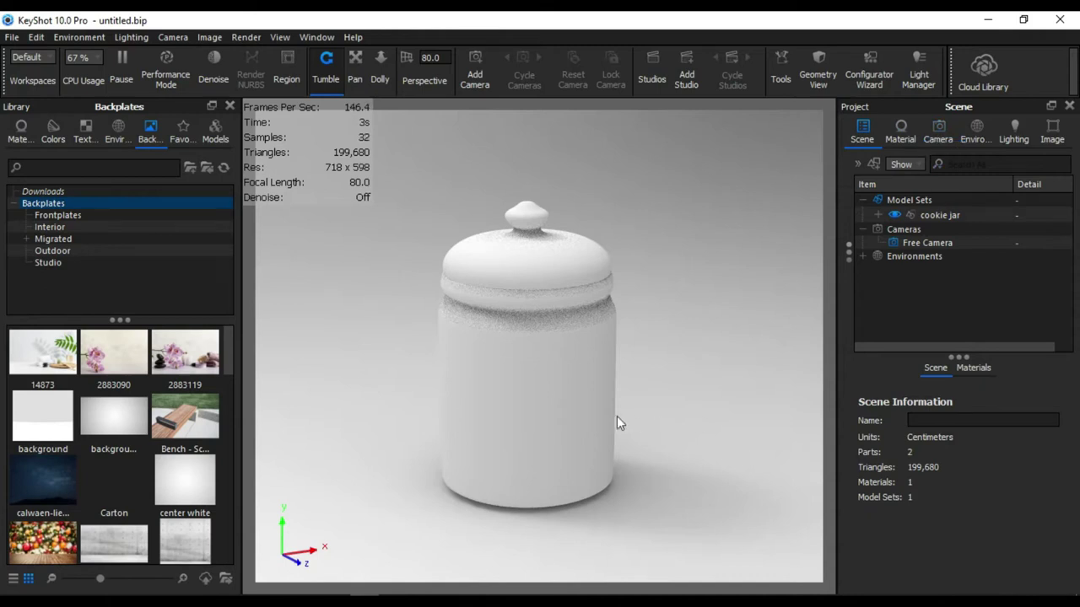
scroll(611, 424, "up", 2)
scroll(674, 418, "down", 2)
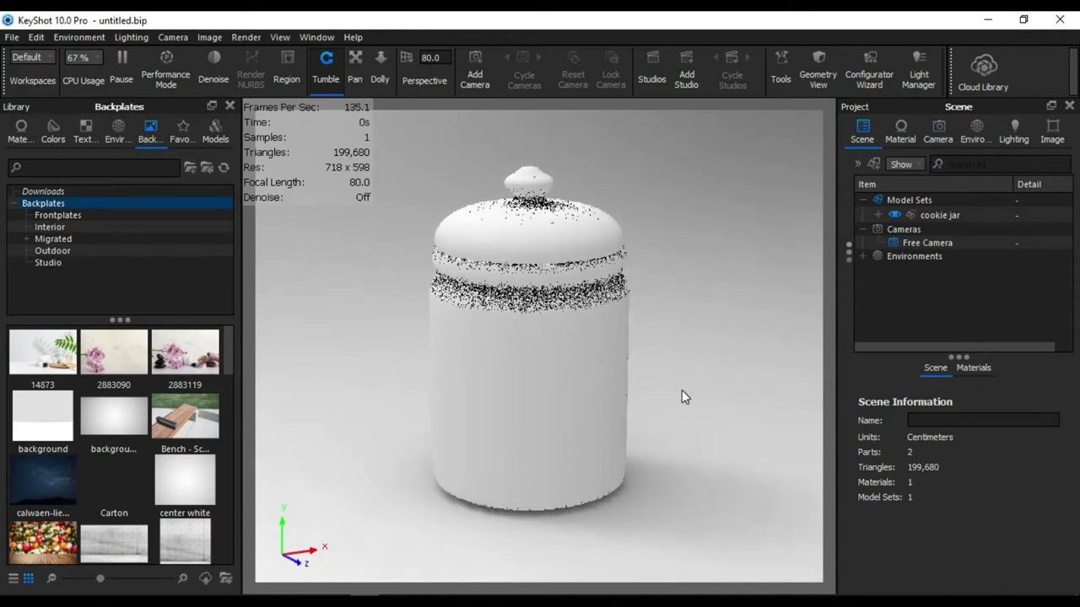
Step: Drop the center white backplate into the scene and try a 'ceram' library search
left_click_drag(185, 485, 496, 414)
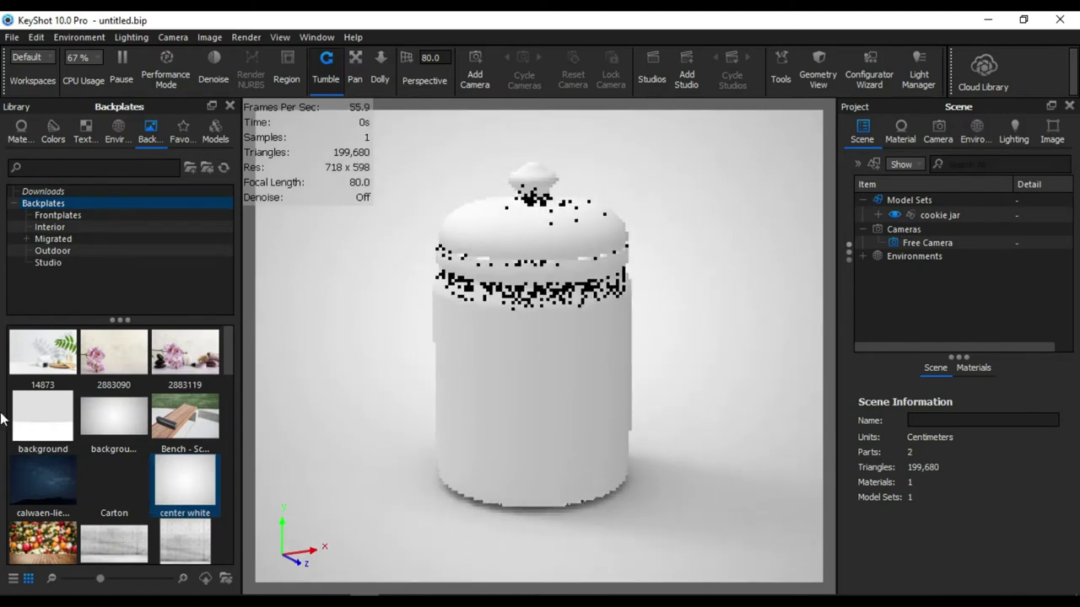
left_click(90, 167)
type("c")
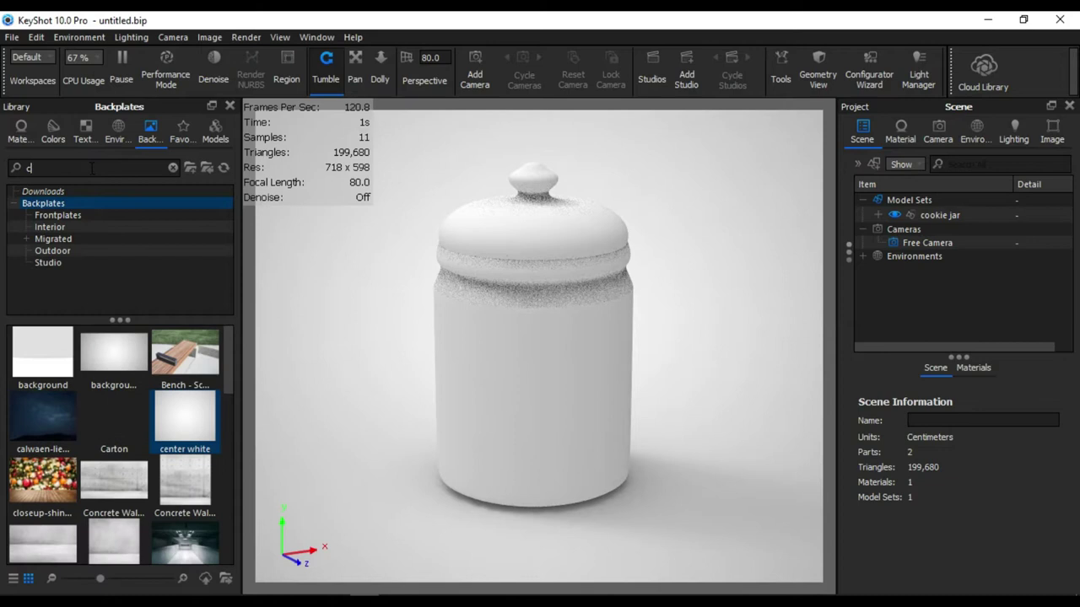
type("eram")
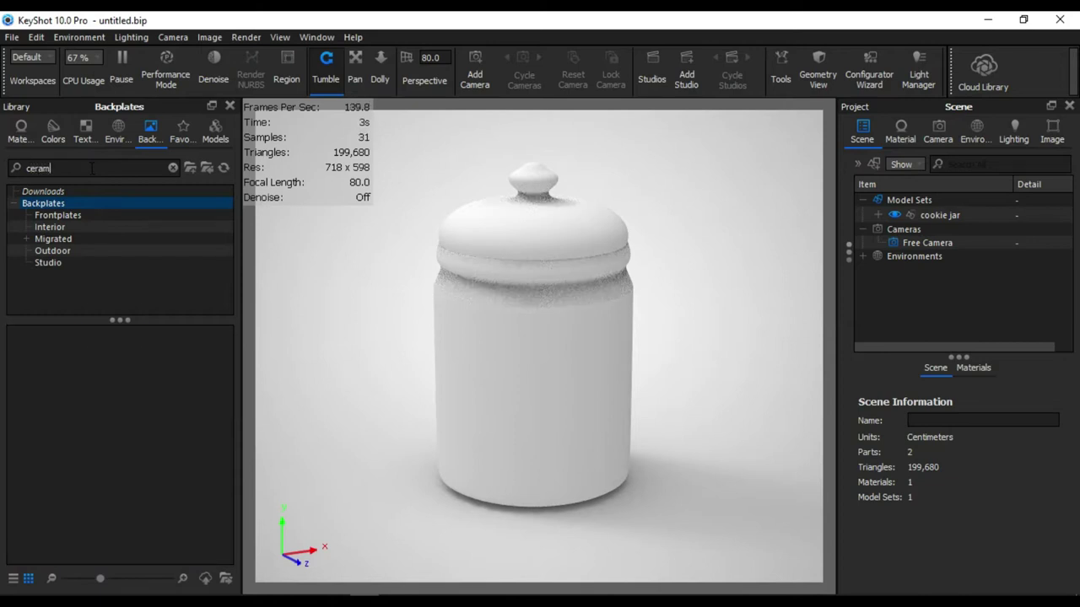
key("BackSpace")
key("BackSpace")
key("BackSpace")
Step: Search 'cer' in the Materials library and drag White Ceramic onto the whole jar
left_click(21, 128)
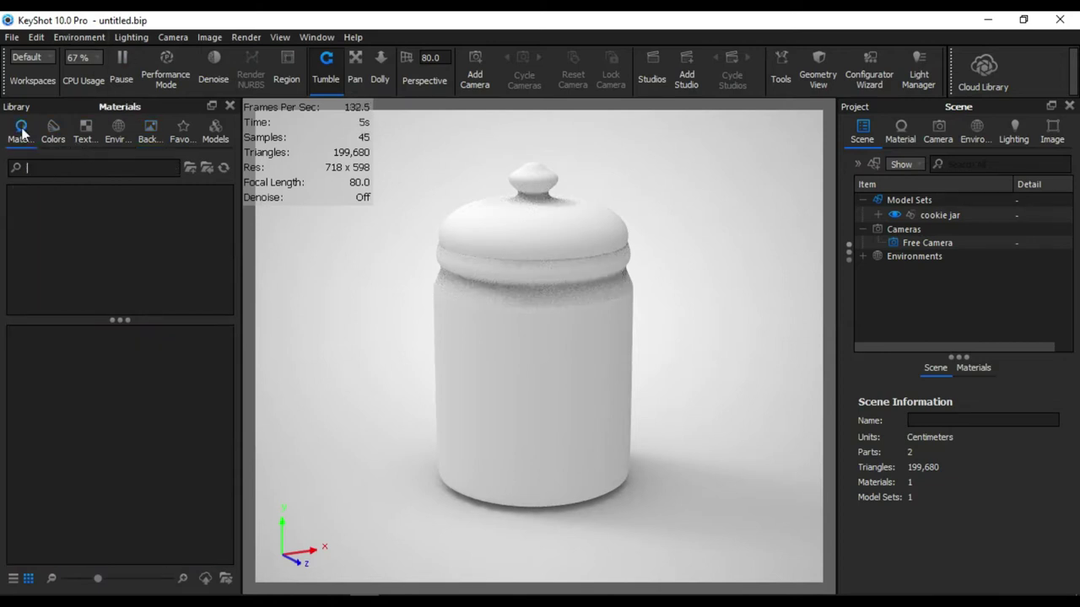
type("cer")
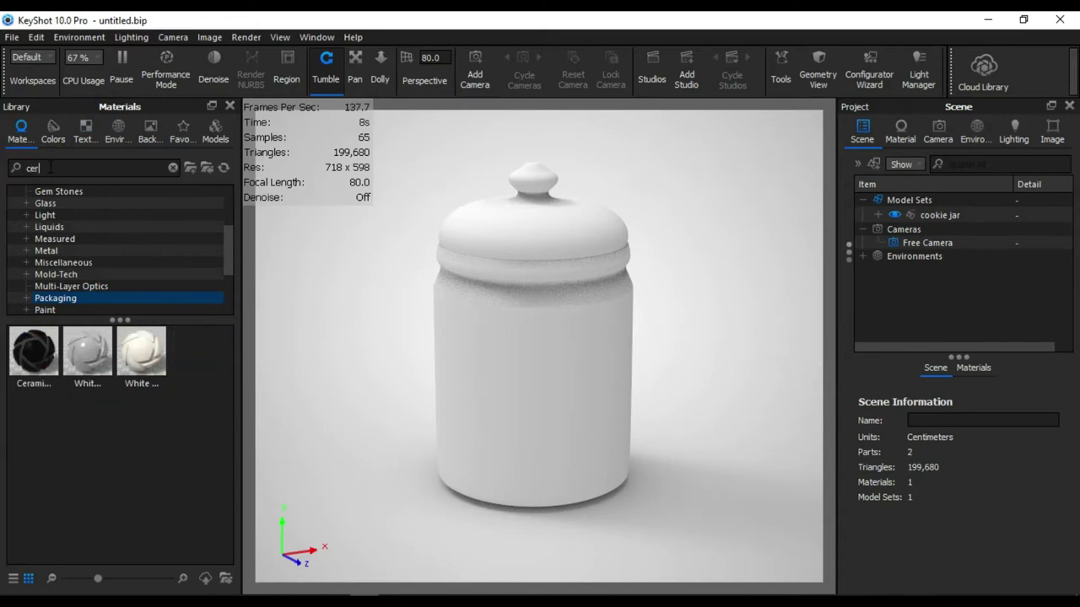
left_click(96, 366)
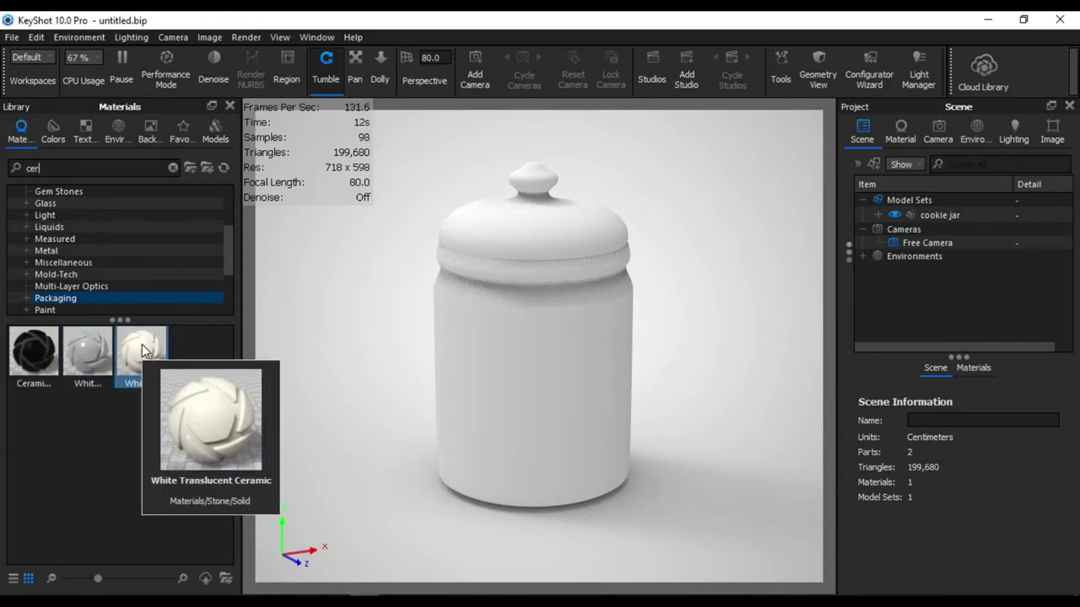
left_click_drag(85, 355, 520, 355)
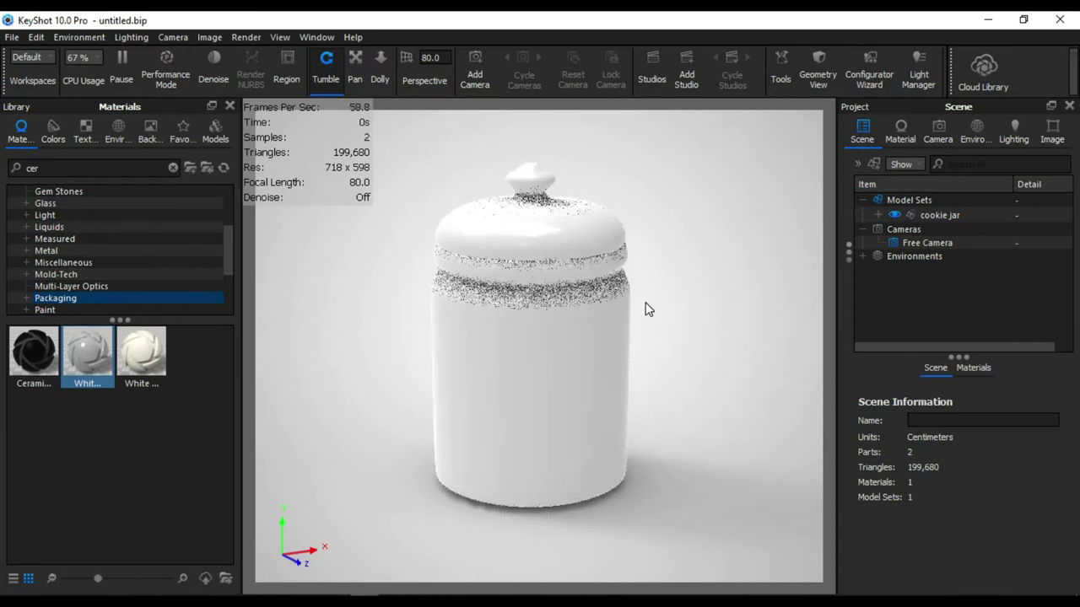
left_click(566, 238)
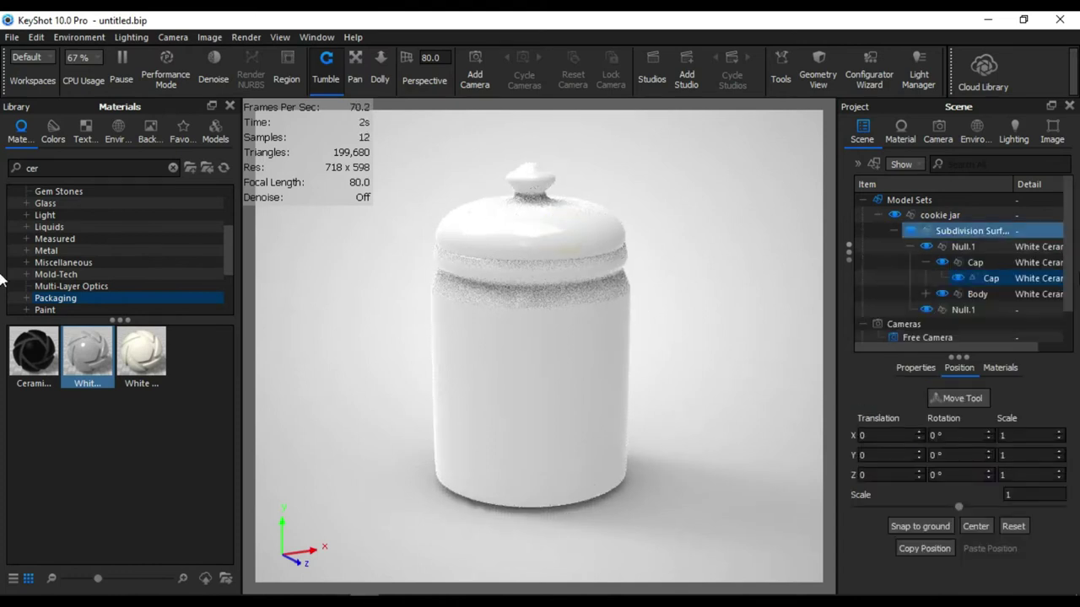
Step: Unlink the cap's material so the lid gets its own White Ceramic #2
right_click(1028, 270)
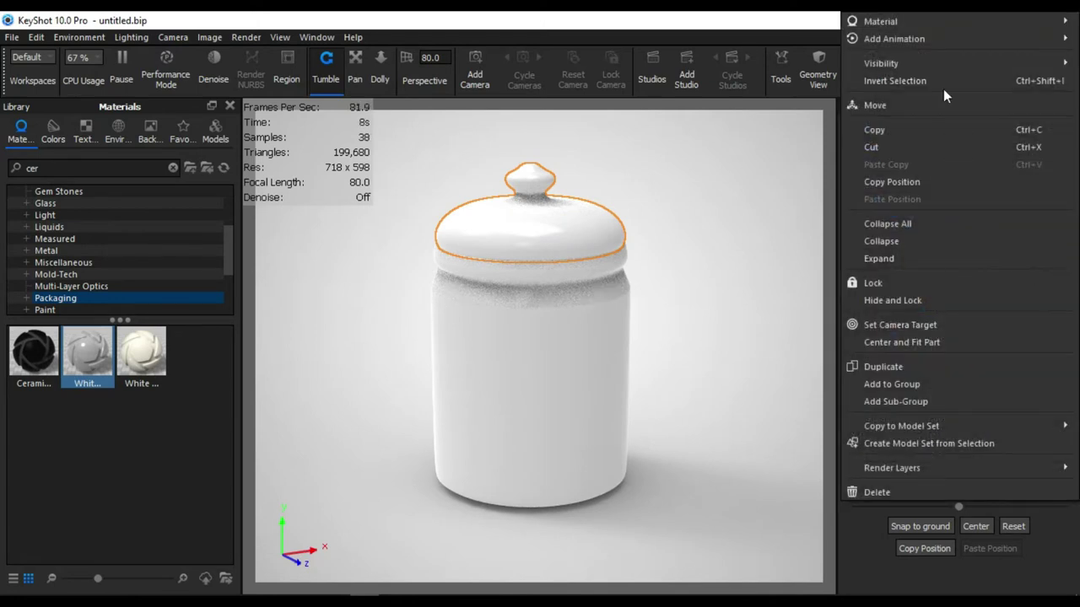
mouse_move(880, 21)
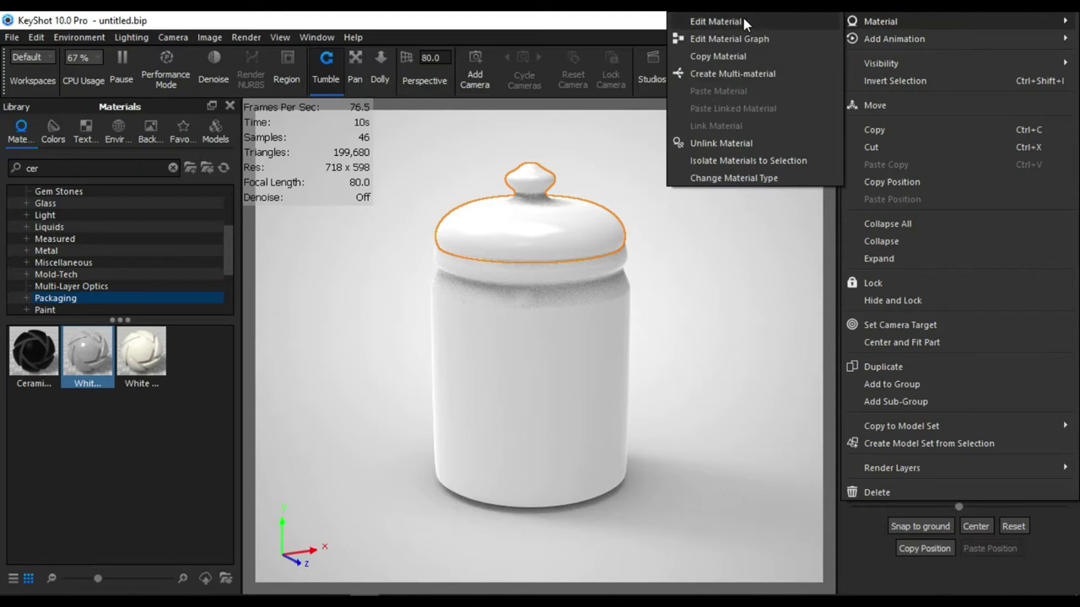
left_click(736, 147)
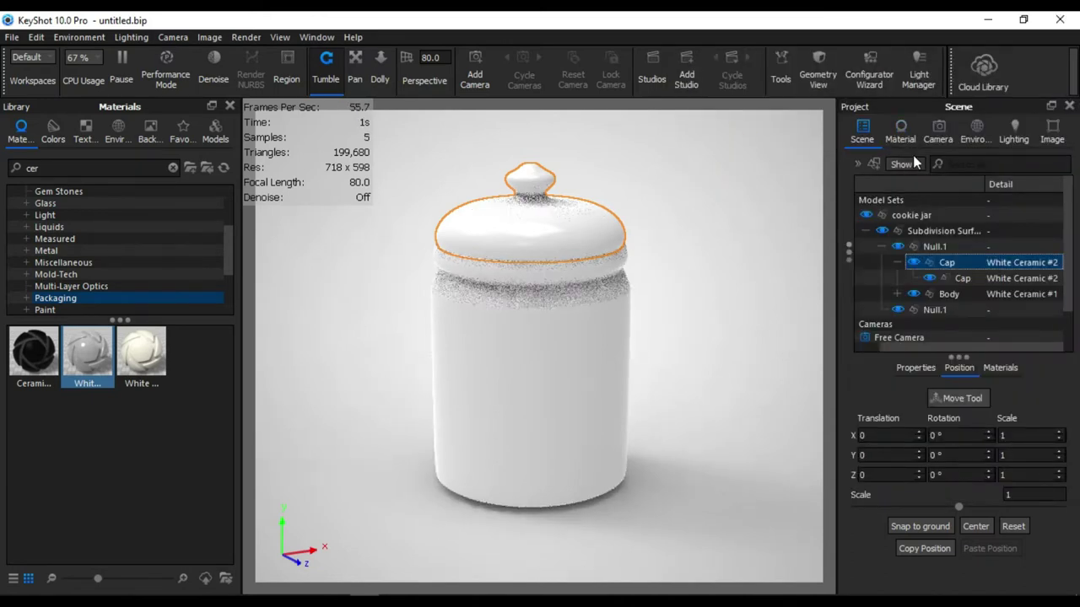
left_click(882, 246)
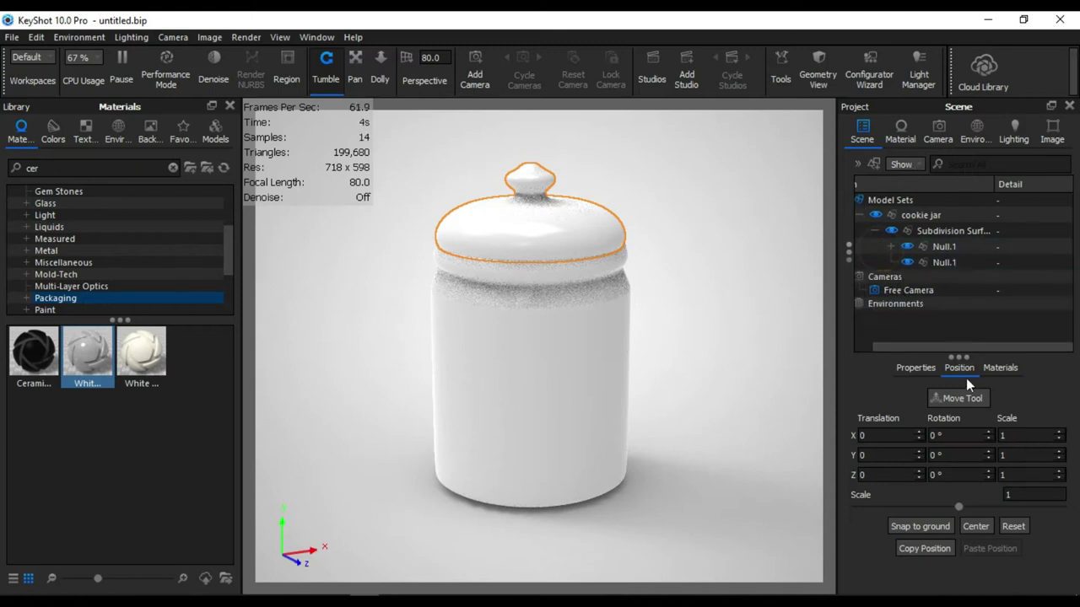
left_click(901, 135)
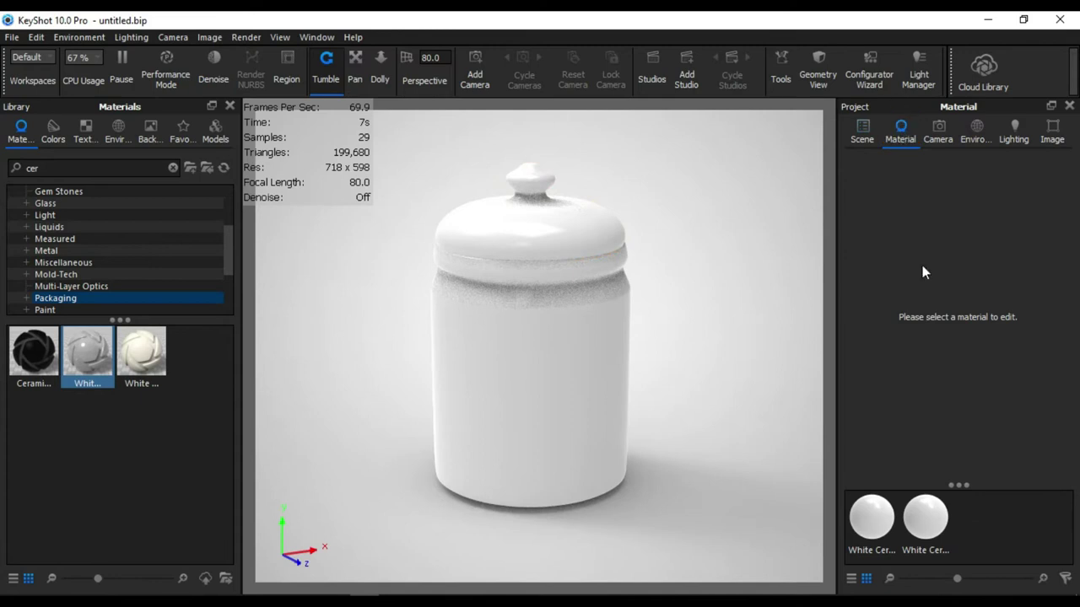
Step: Add the Dosch-Apartment_2k environment from the Environments library to the scene
left_click(939, 135)
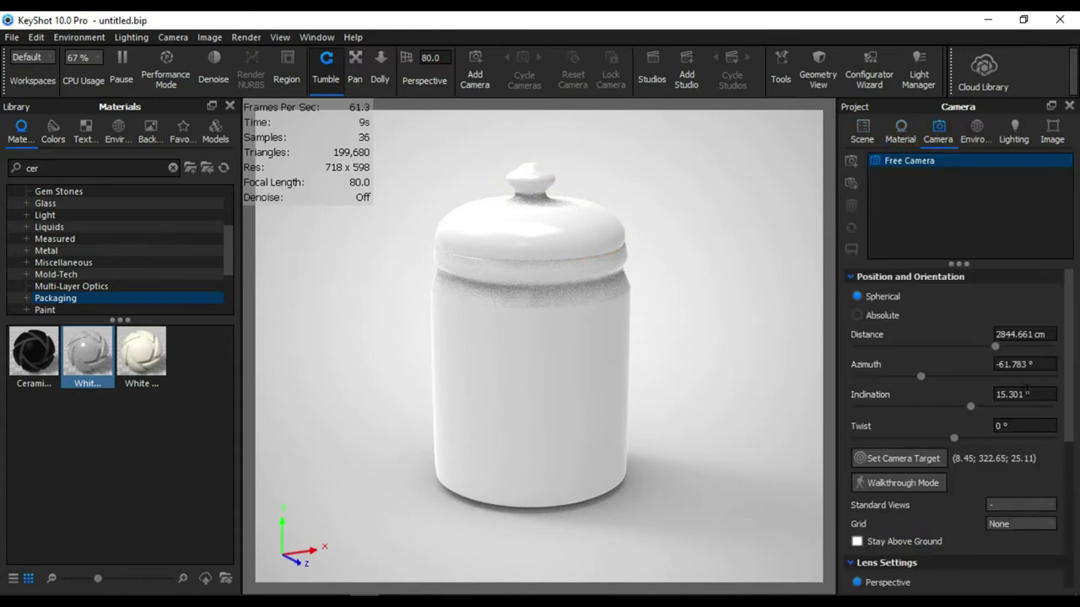
left_click(985, 140)
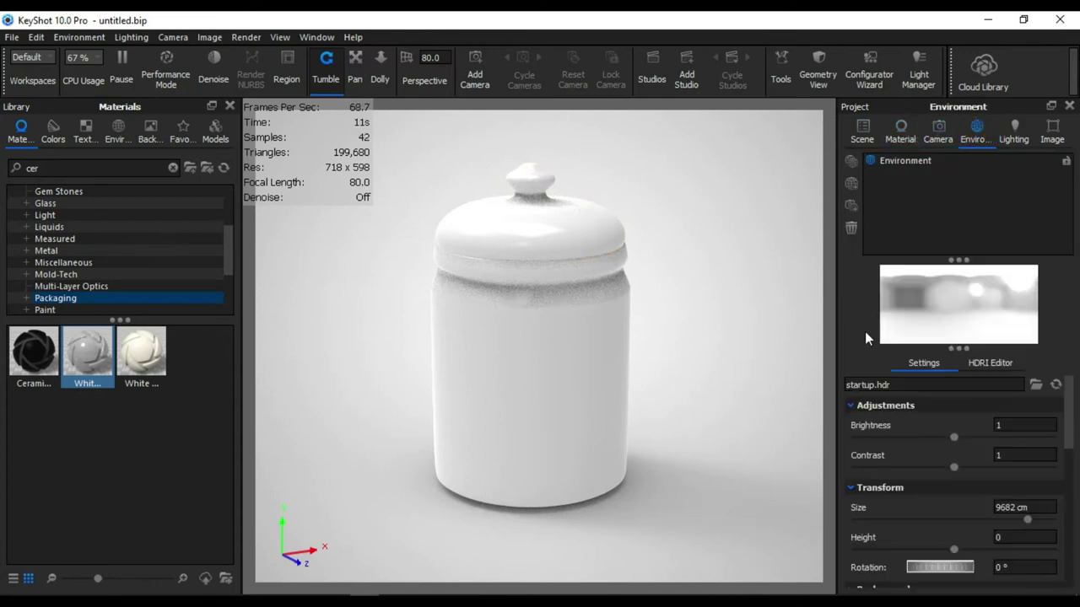
left_click(118, 131)
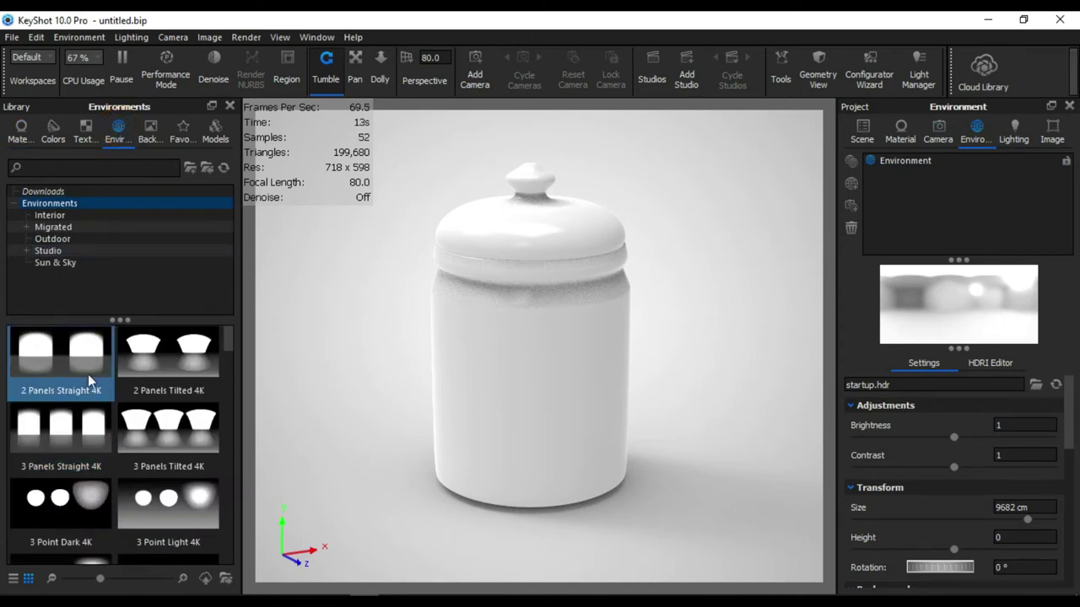
left_click_drag(229, 341, 239, 415)
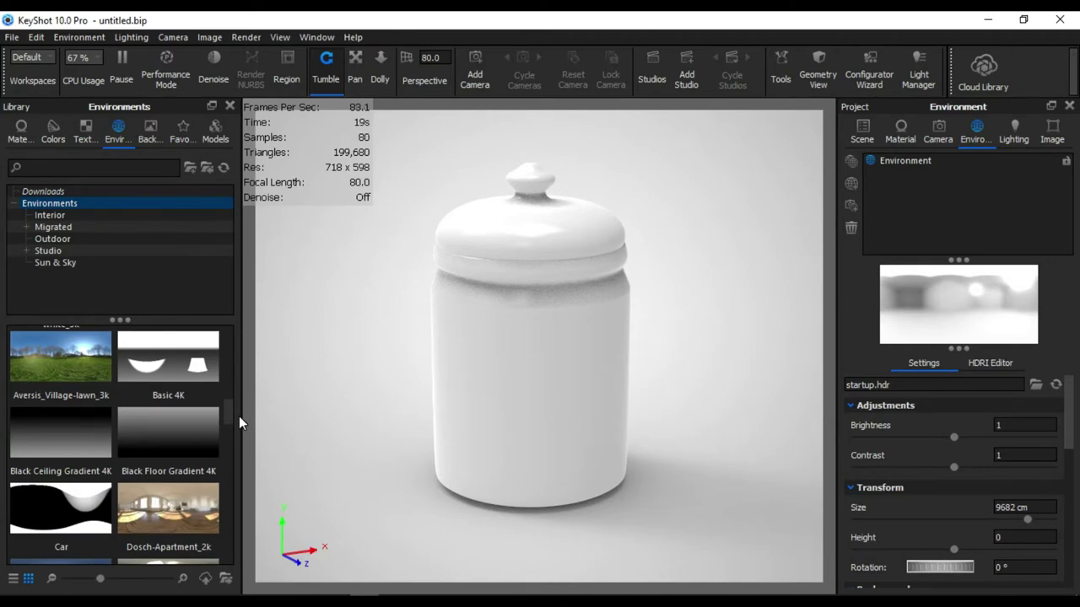
left_click_drag(239, 416, 244, 430)
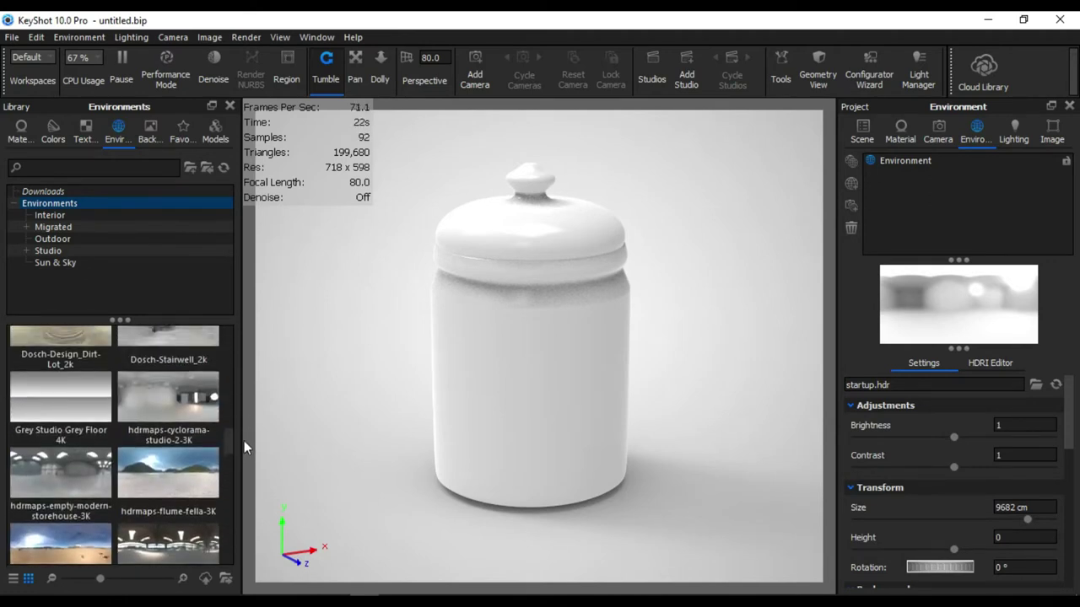
left_click_drag(176, 360, 921, 198)
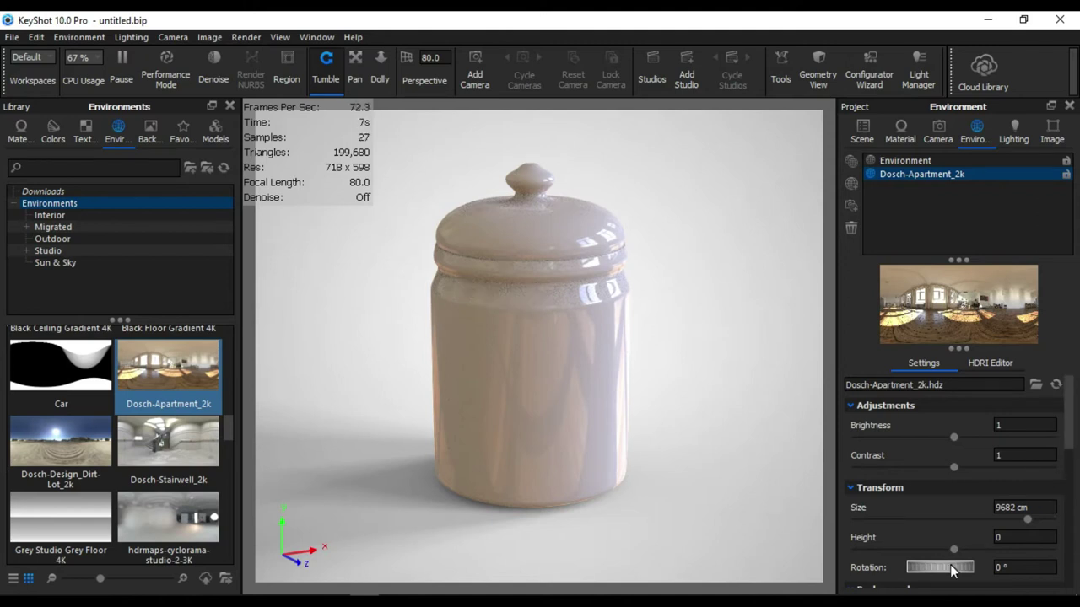
Step: Rotate the environment to 316.5° and set its height to about 0.004
left_click_drag(967, 573, 921, 572)
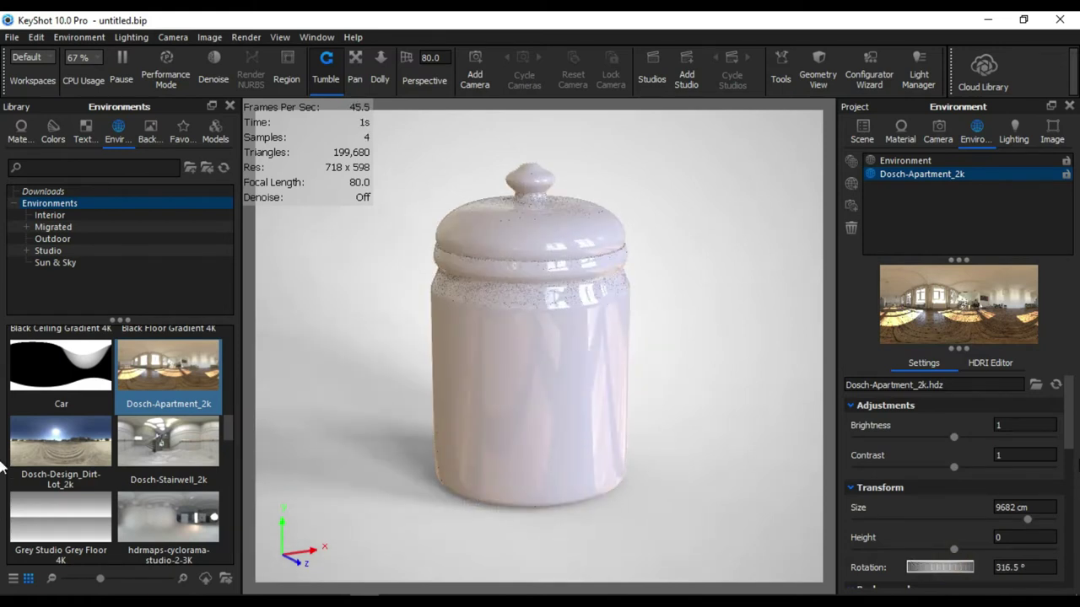
left_click_drag(1070, 424, 1077, 481)
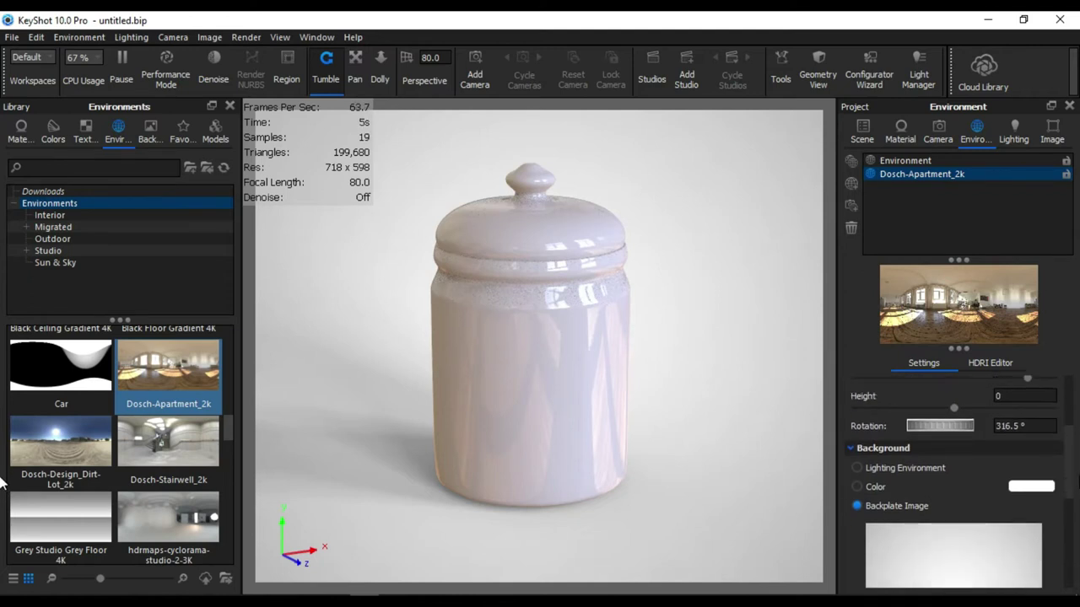
scroll(957, 472, "up", 3)
scroll(957, 472, "down", 2)
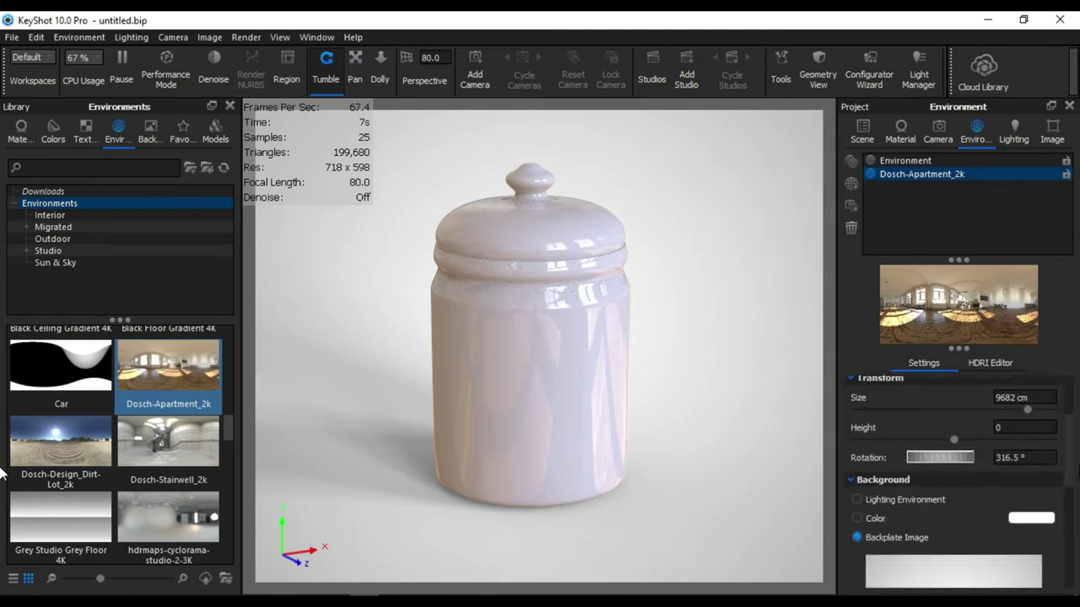
scroll(957, 472, "down", 2)
scroll(957, 473, "down", 2)
scroll(958, 472, "up", 2)
scroll(958, 473, "down", 2)
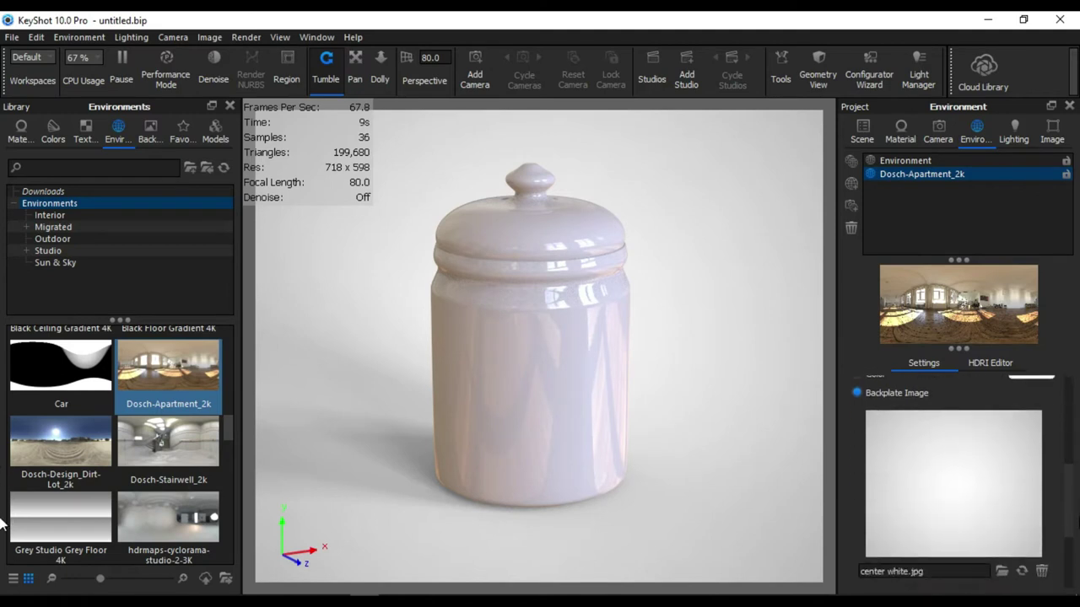
scroll(958, 472, "down", 3)
scroll(958, 473, "up", 5)
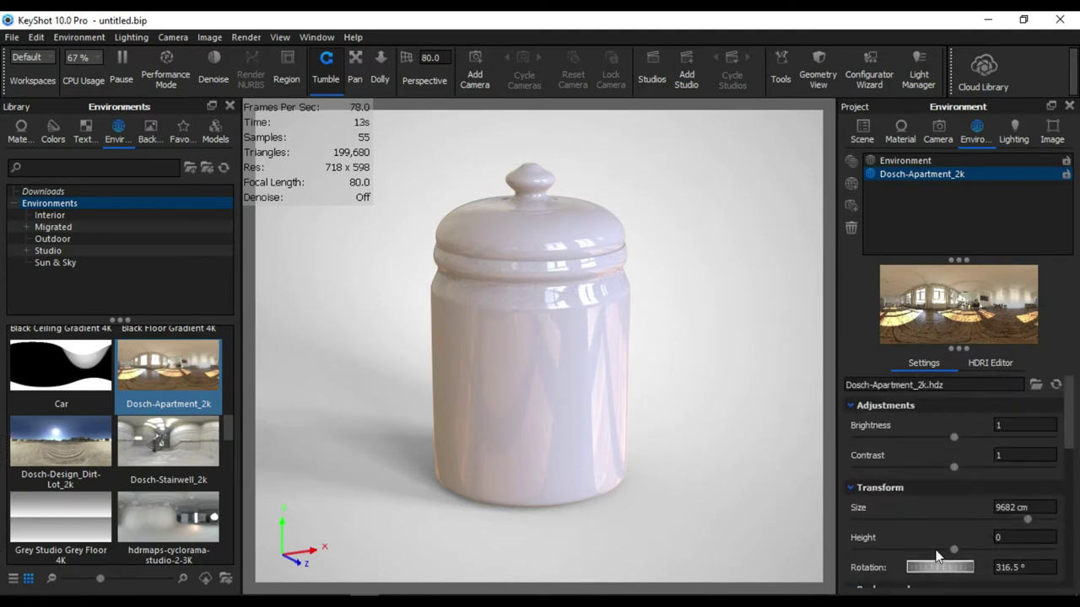
left_click_drag(952, 552, 949, 554)
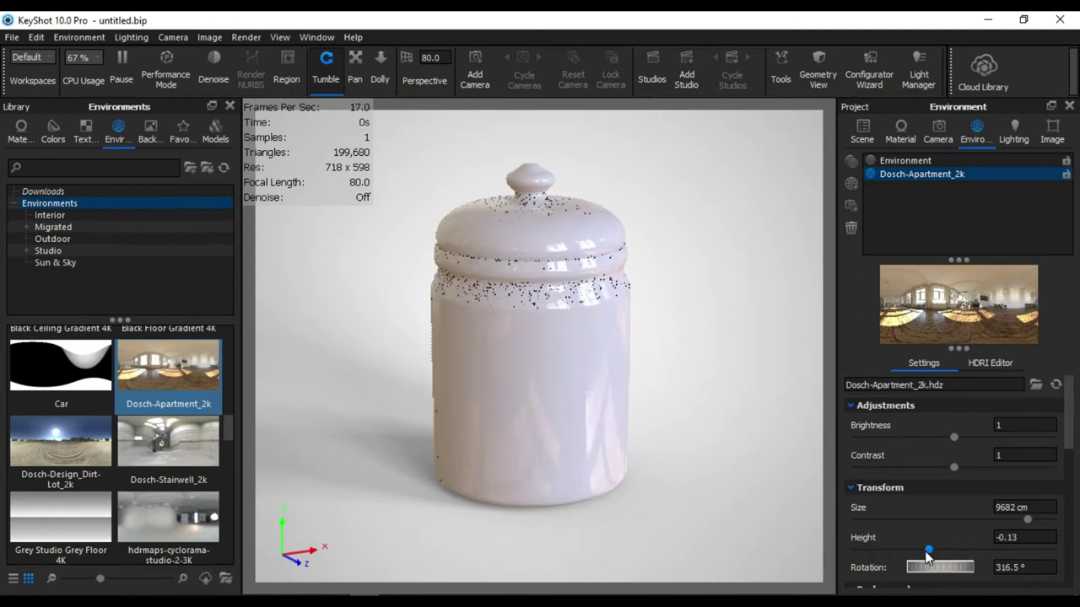
left_click_drag(950, 555, 952, 557)
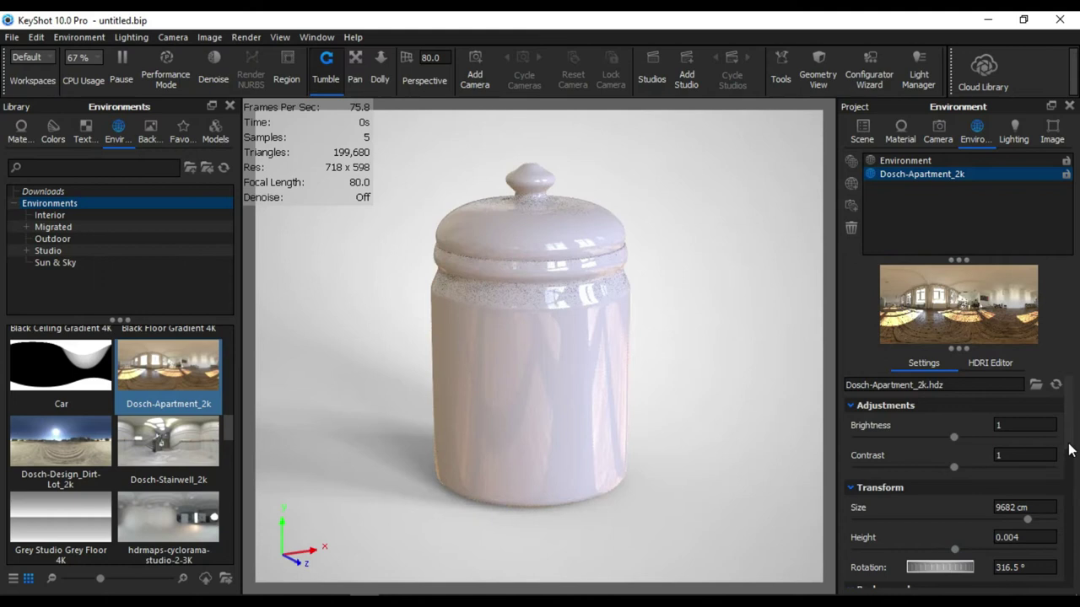
Step: Lower the environment saturation to about 22% in the HDRI Editor
left_click(992, 363)
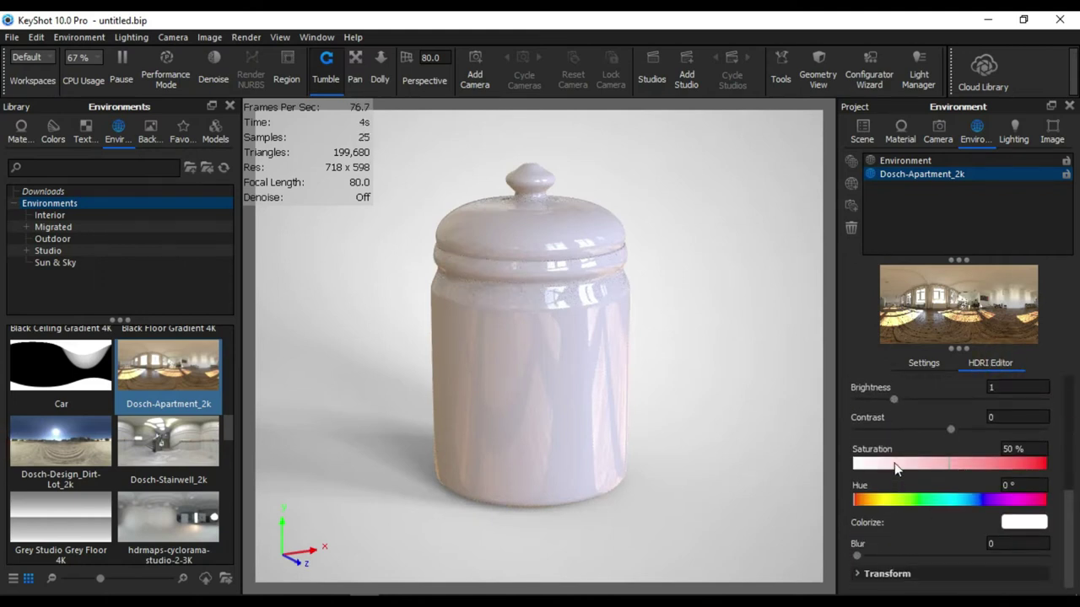
left_click_drag(944, 464, 895, 463)
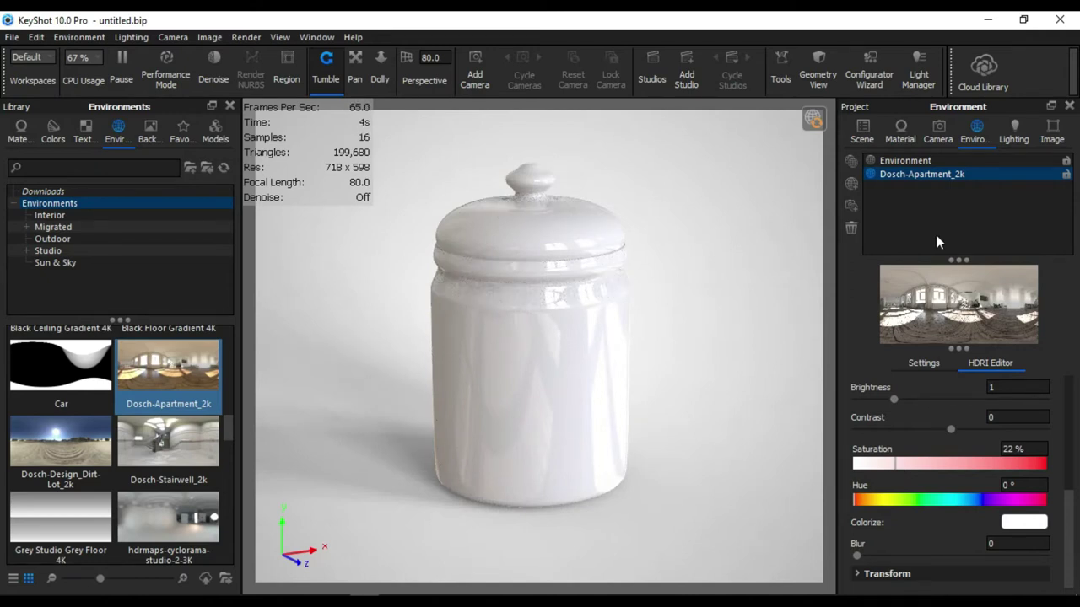
left_click(861, 128)
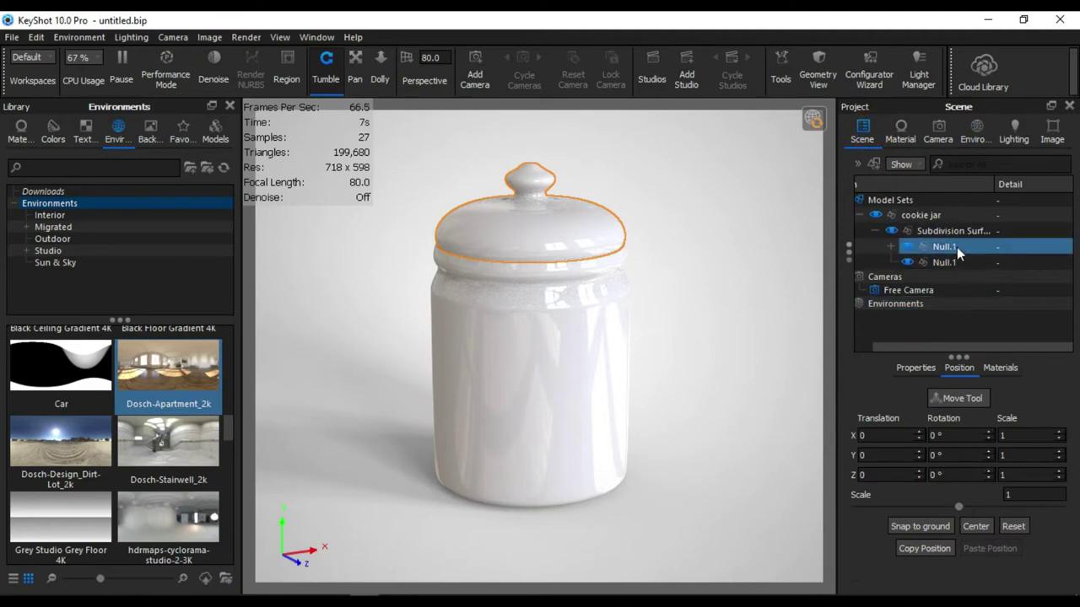
Step: Tune White Ceramic #2 roughness down to about 0.013 for a glossy lid
left_click(890, 200)
left_click(901, 129)
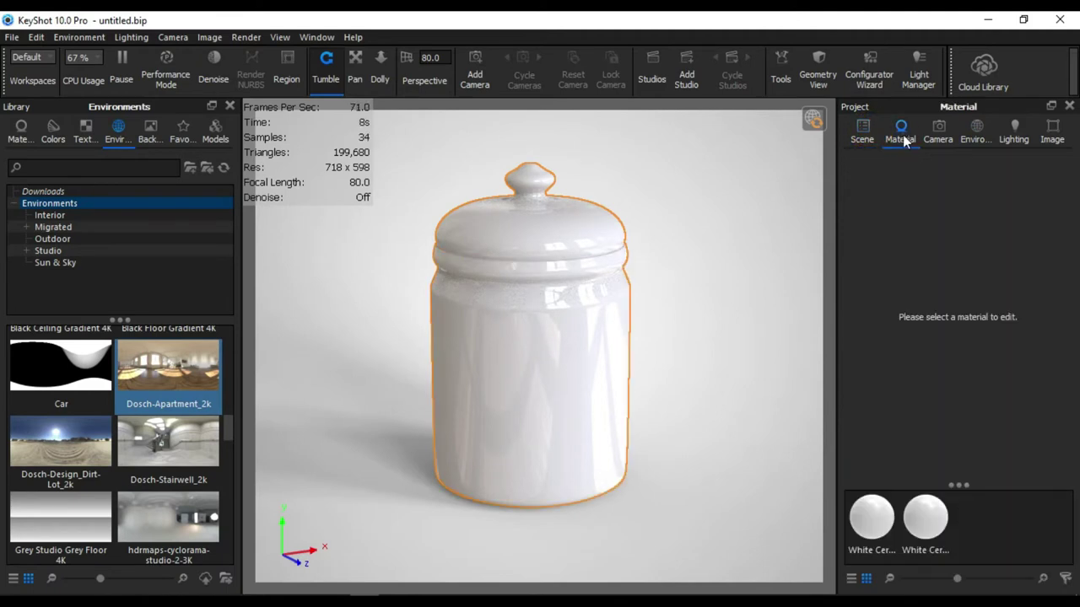
left_click(873, 518)
left_click_drag(850, 318, 945, 318)
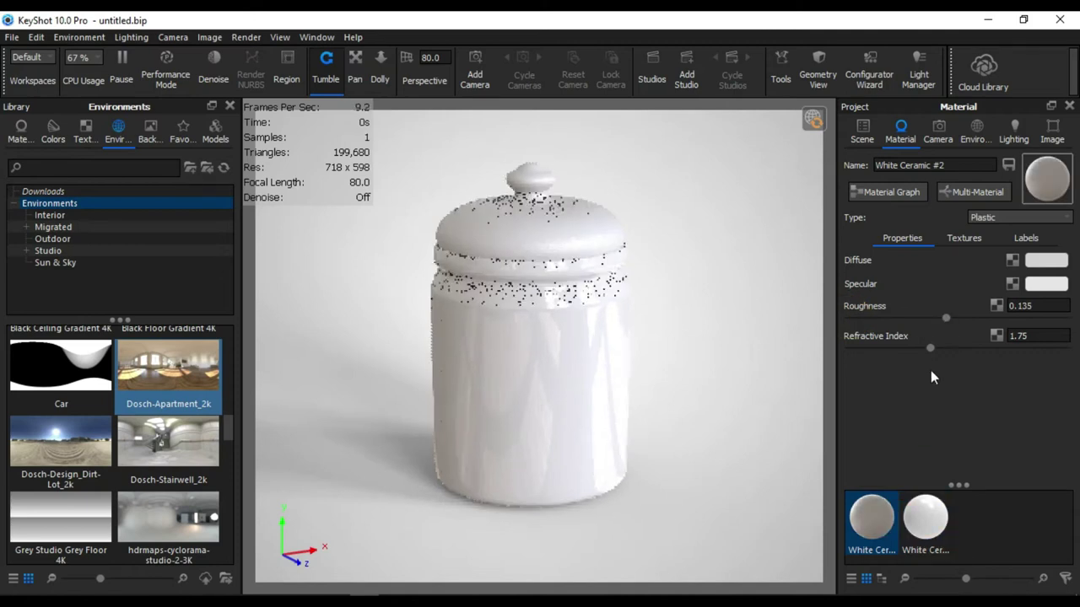
left_click_drag(945, 318, 859, 327)
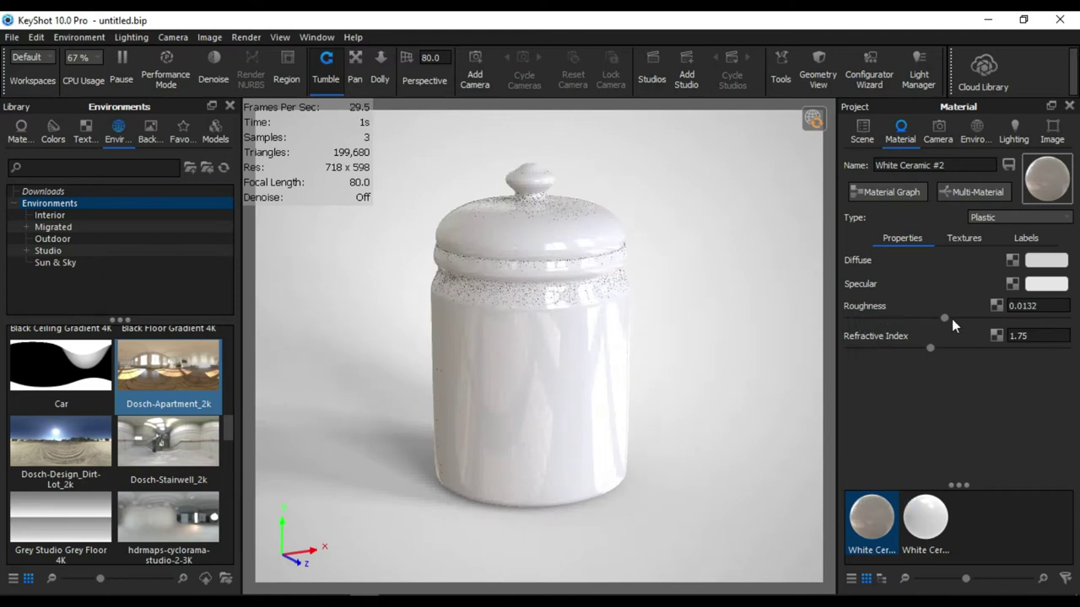
left_click_drag(951, 320, 975, 322)
Step: Lower White Ceramic #1 roughness to about 0.013 and turn on Denoise
left_click(925, 517)
left_click_drag(849, 319, 946, 329)
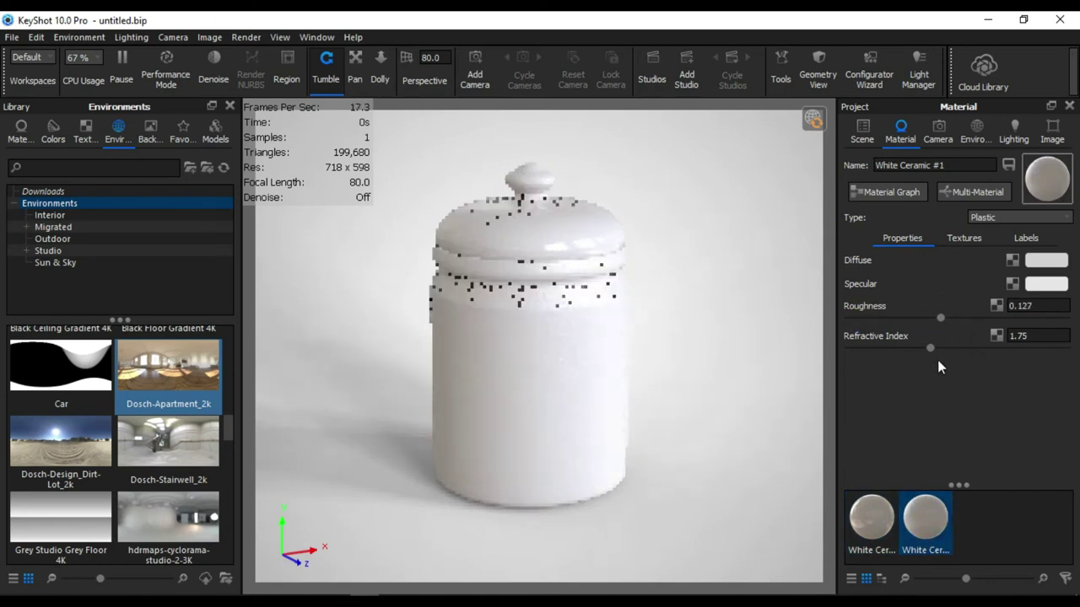
left_click_drag(941, 317, 870, 322)
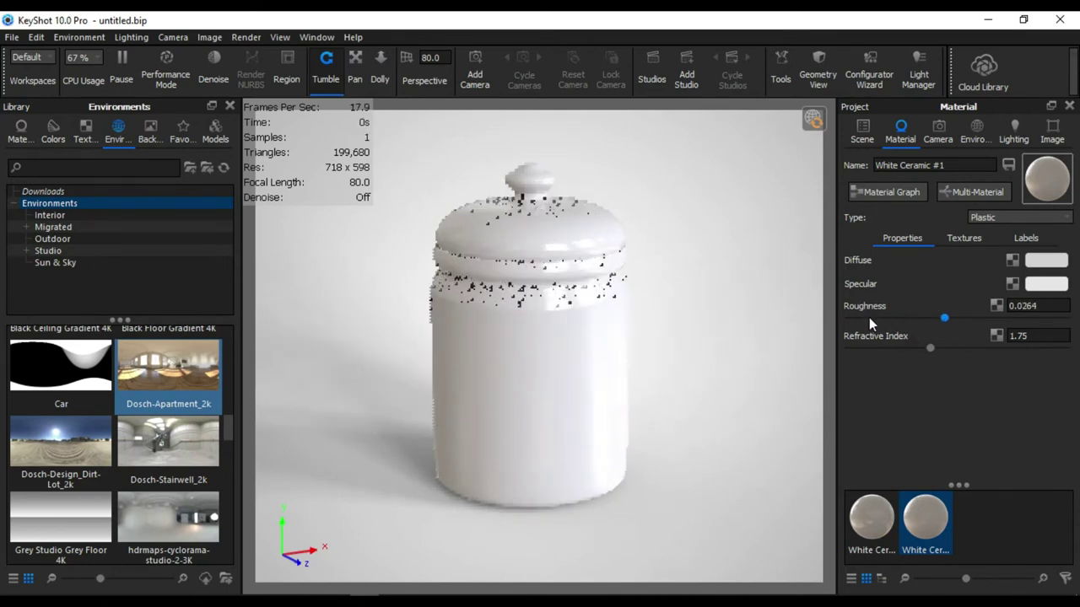
mouse_move(949, 318)
left_mouse_down()
mouse_move(881, 321)
mouse_move(895, 322)
left_mouse_up()
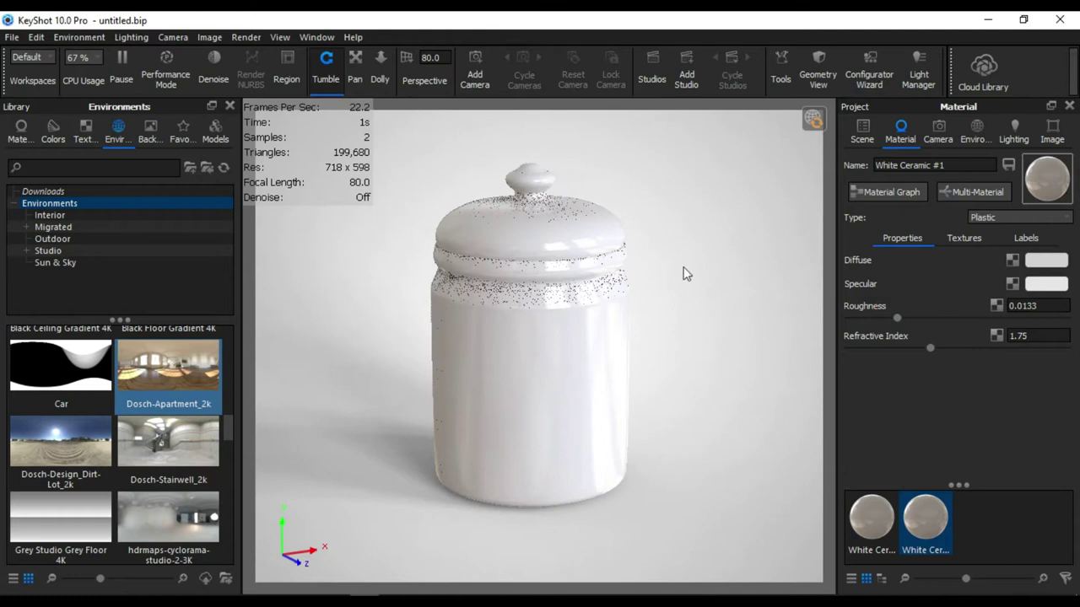
left_click(812, 119)
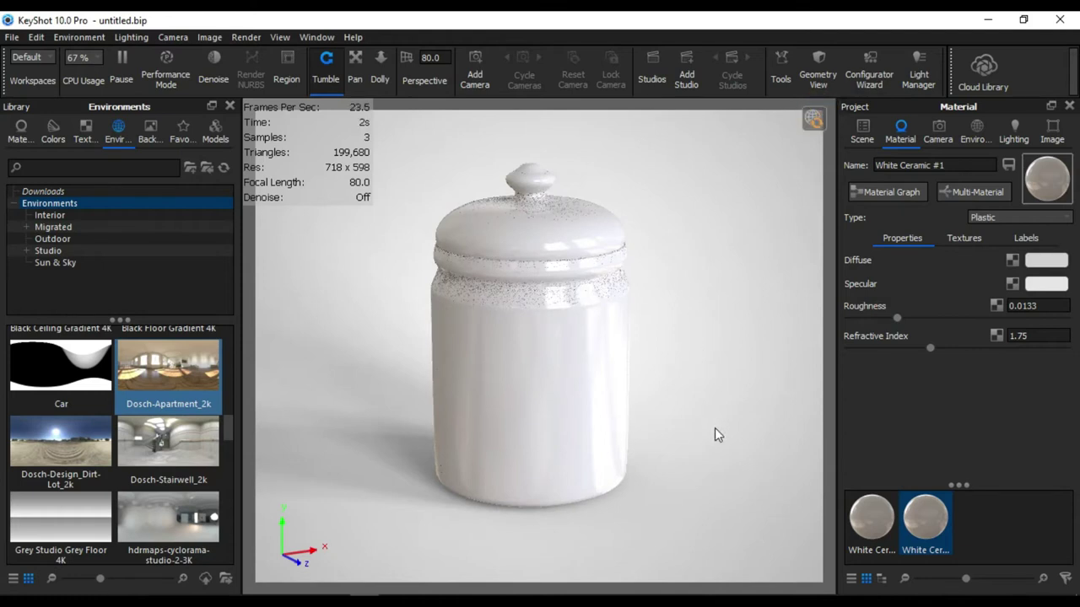
mouse_move(703, 428)
left_mouse_down()
mouse_move(672, 407)
mouse_move(719, 420)
left_mouse_up()
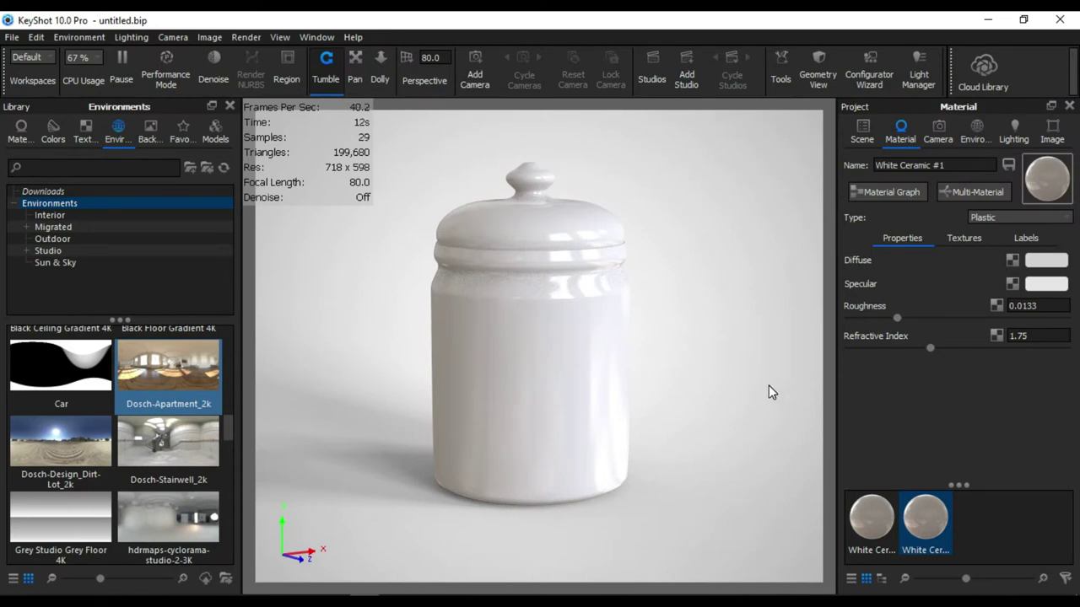
left_click(213, 63)
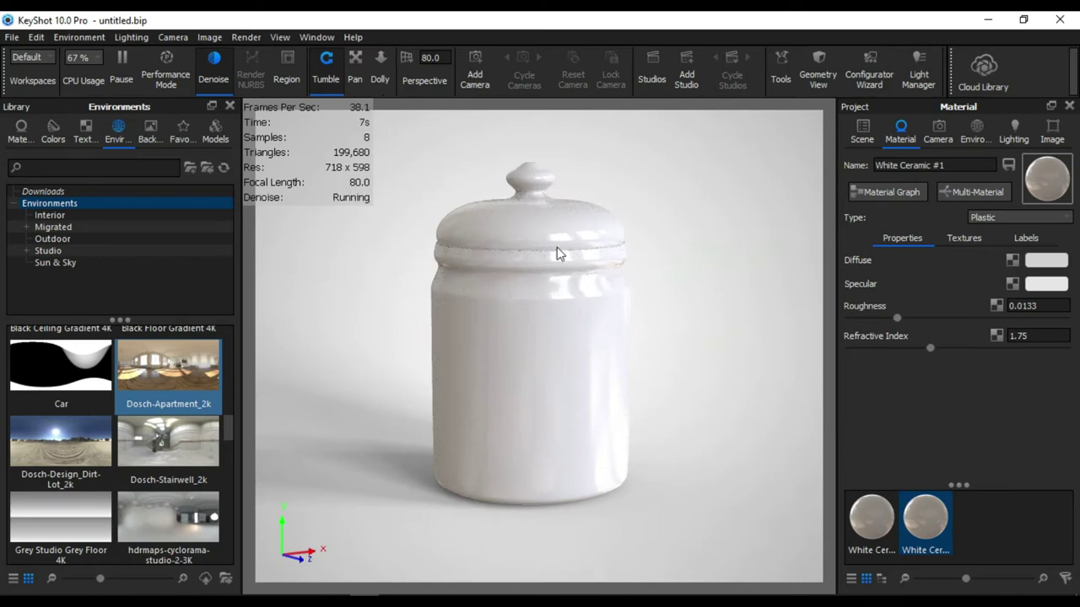
Step: Set the render output format to PSD with the Clown pass added
left_click(1073, 71)
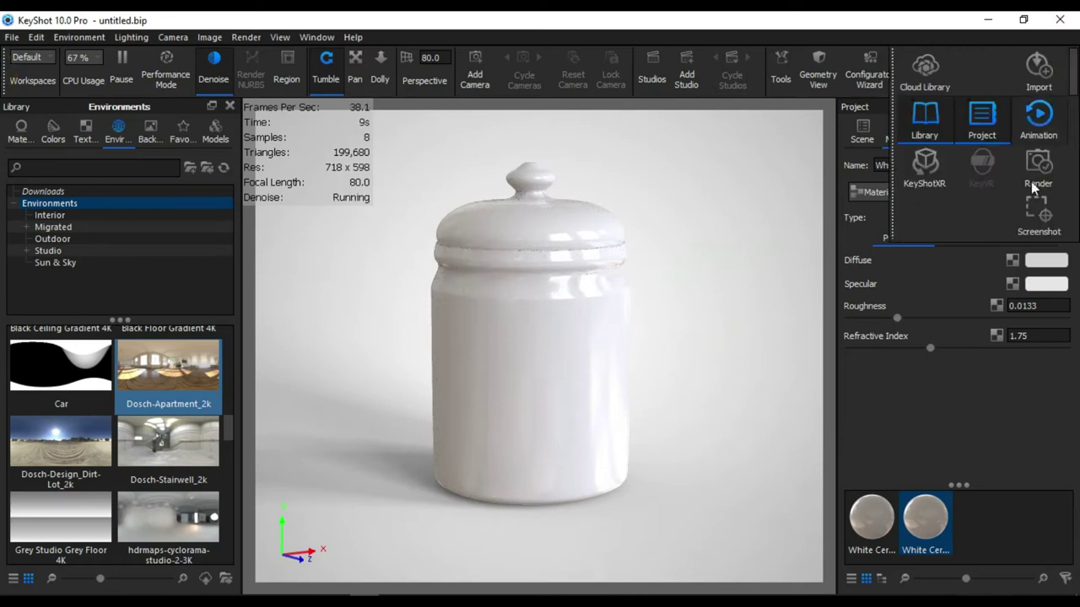
left_click(1041, 173)
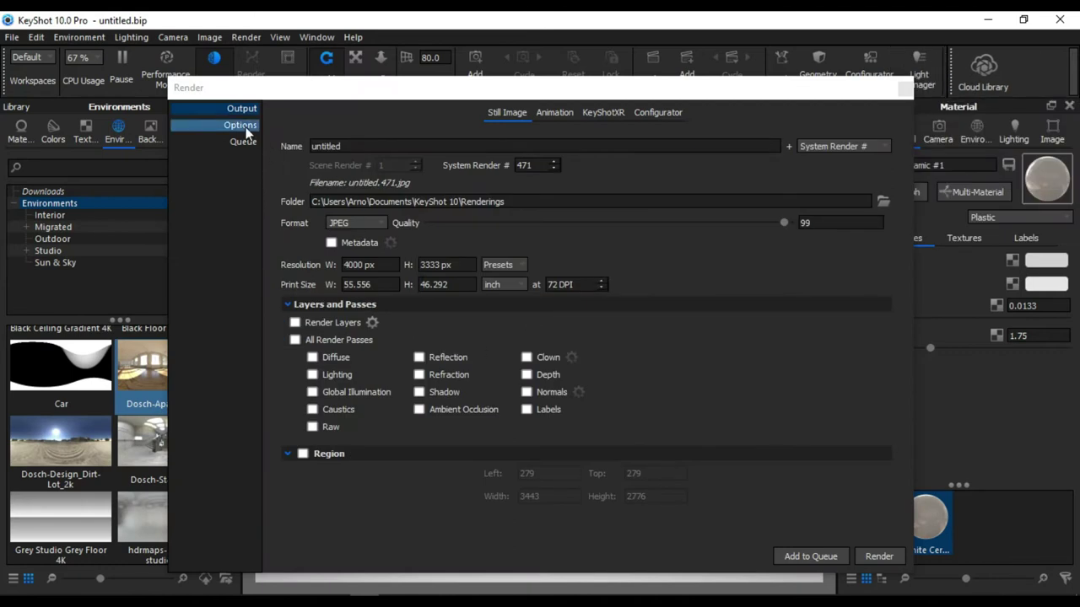
left_click(370, 223)
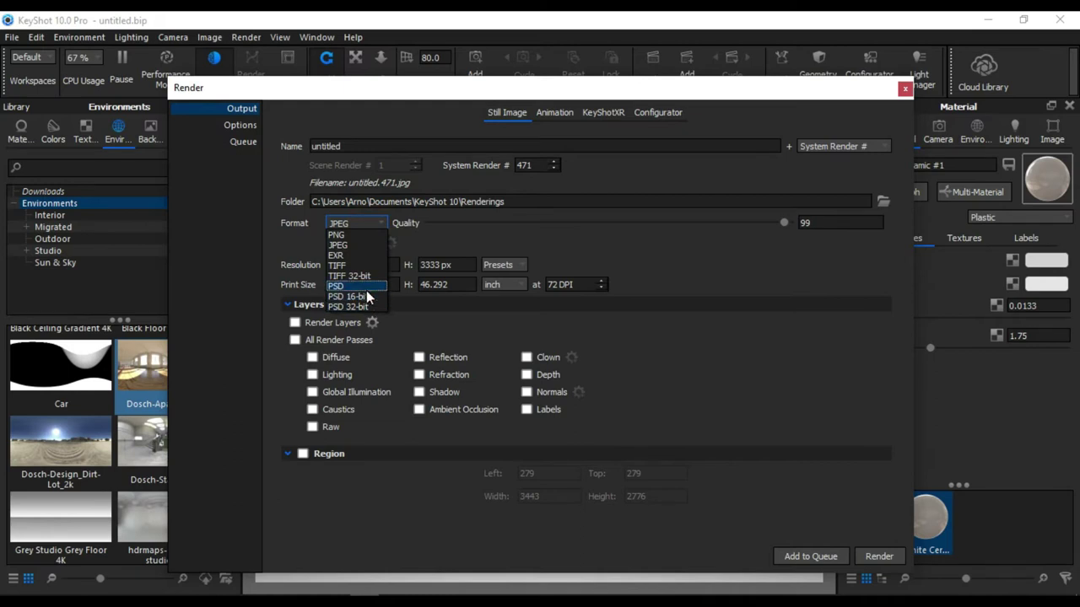
left_click(336, 286)
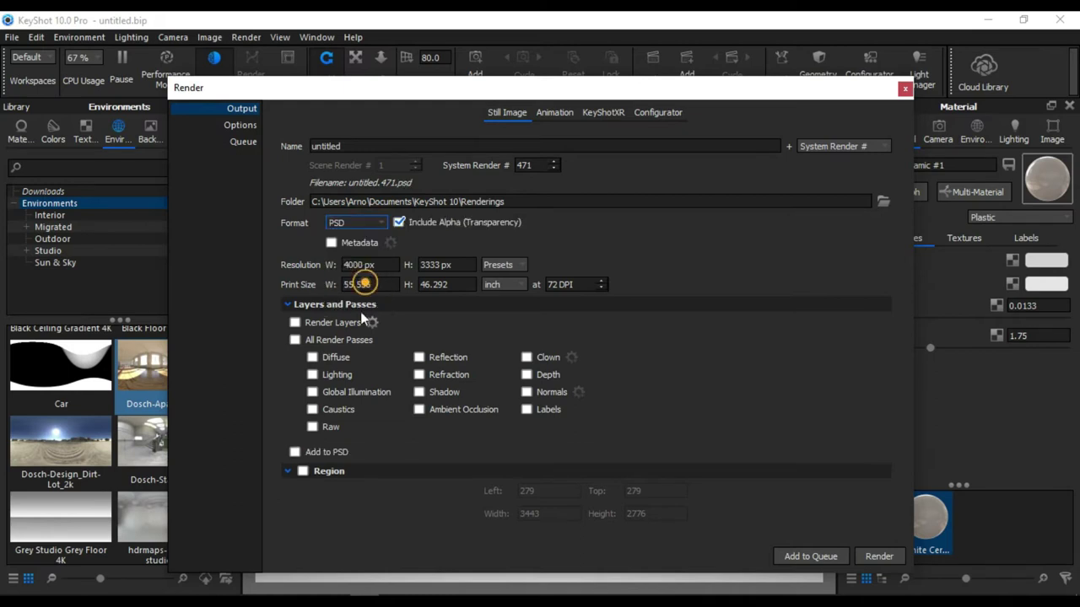
left_click(296, 452)
left_click(528, 357)
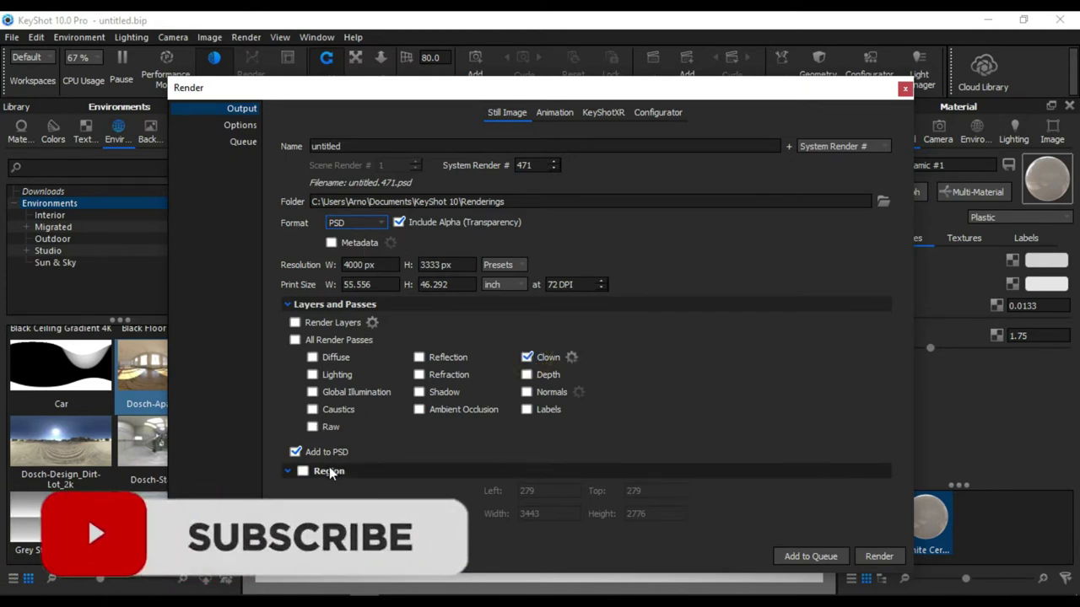
Step: Name the render 'Cookie jar', cap time at 15 min 30 s, and start rendering
left_click(250, 131)
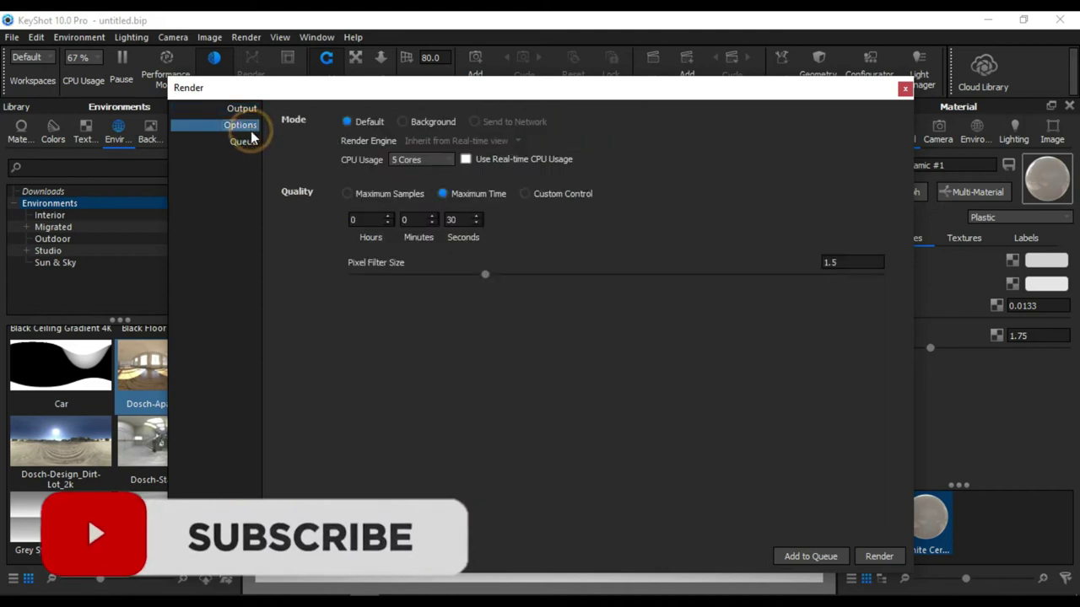
left_click(240, 107)
double_click(348, 146)
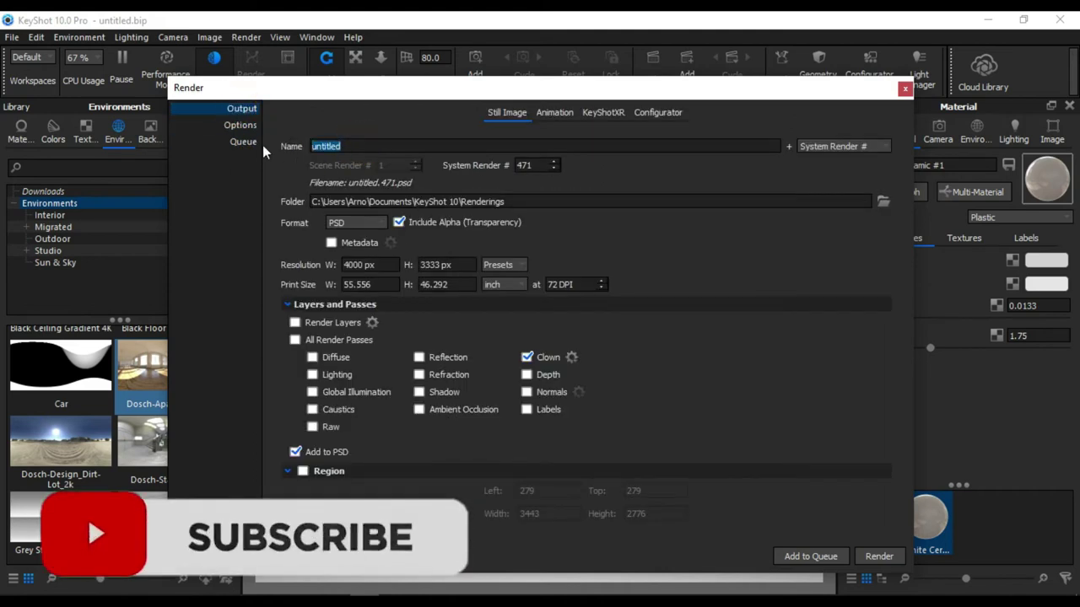
type("Cookie jar")
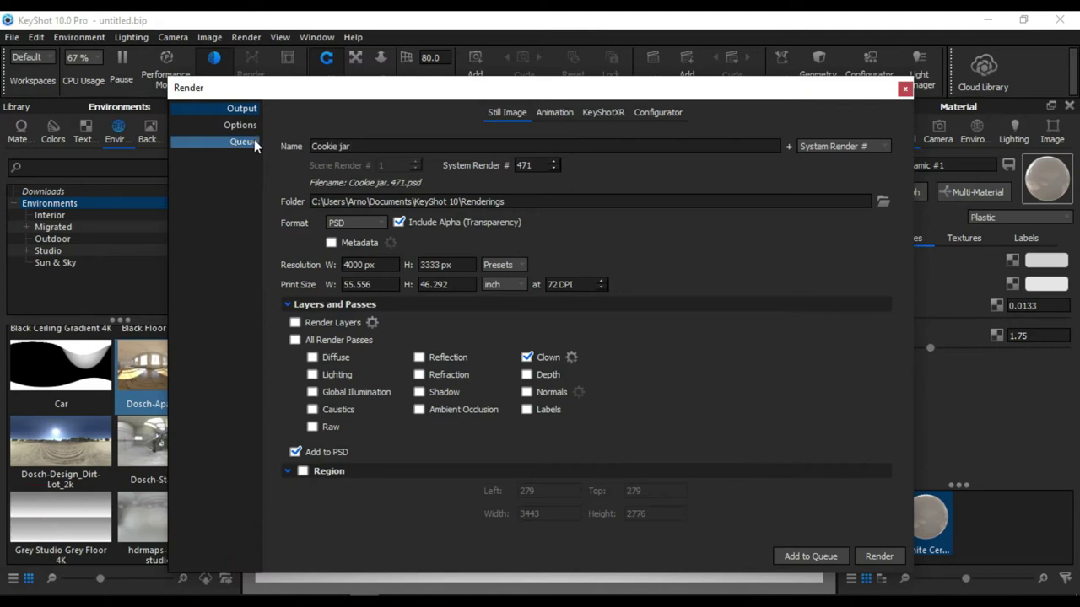
left_click(240, 125)
left_click(419, 220)
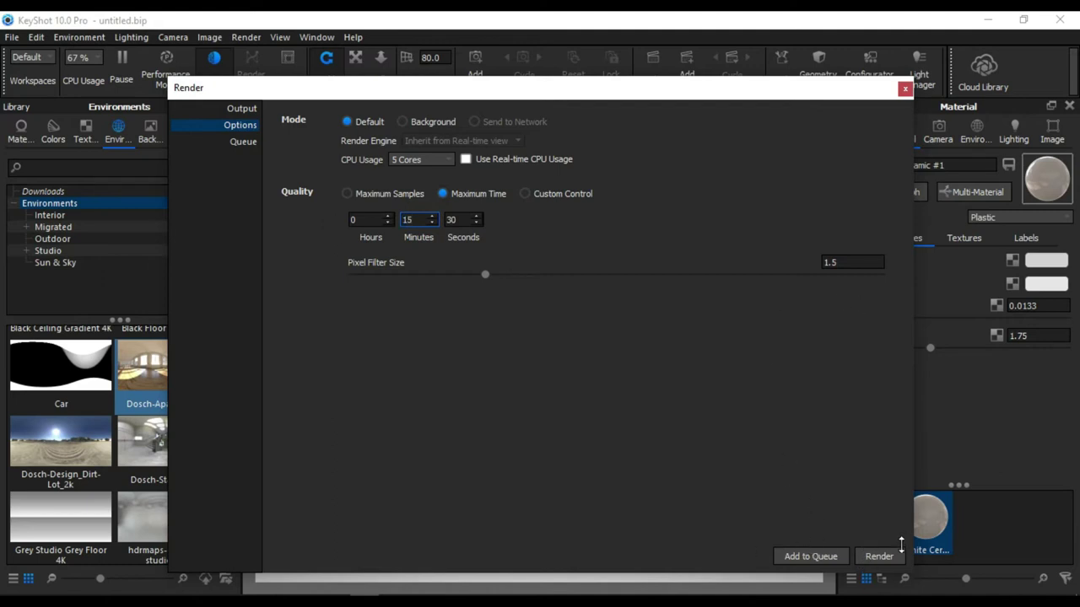
left_click(880, 557)
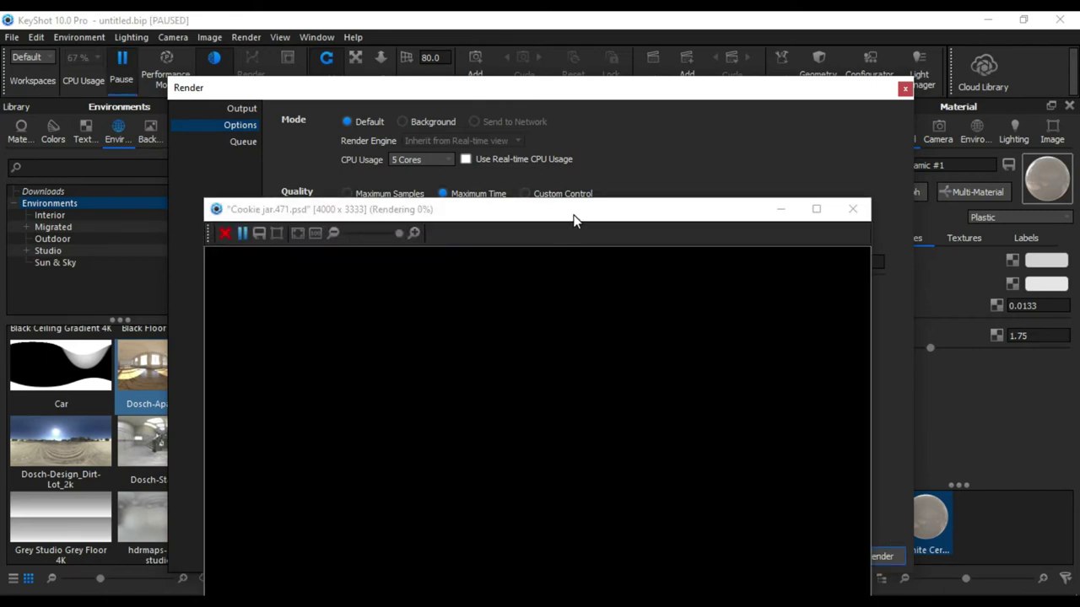
Step: Reposition the render preview and zoom it while the 4000 × 3333 Cookie jar.471.psd renders
left_click_drag(573, 220, 590, 68)
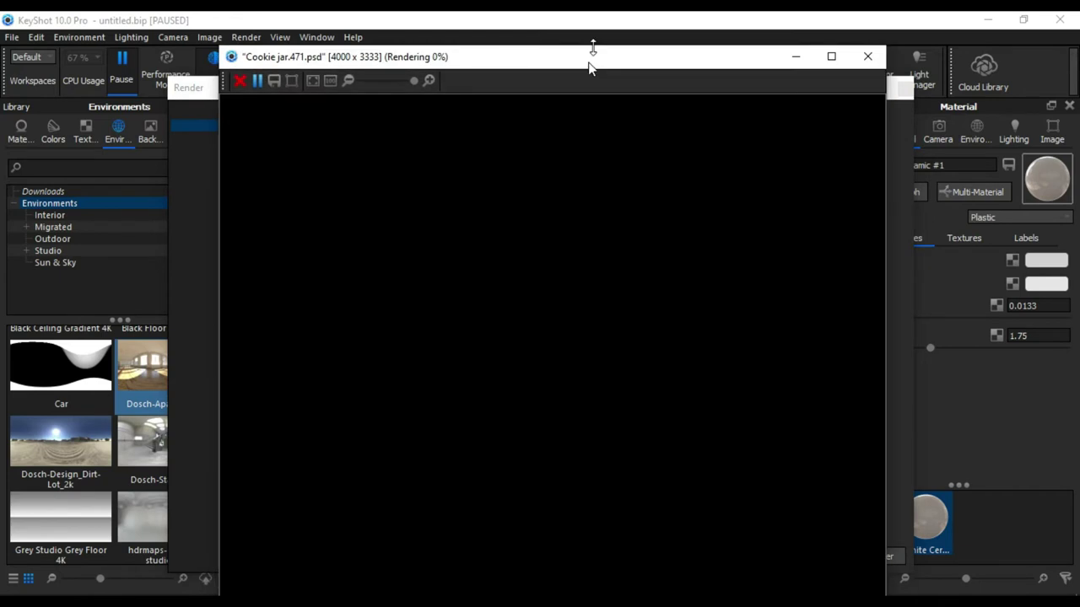
mouse_move(593, 45)
left_mouse_down()
mouse_move(632, 229)
mouse_move(631, 79)
left_mouse_up()
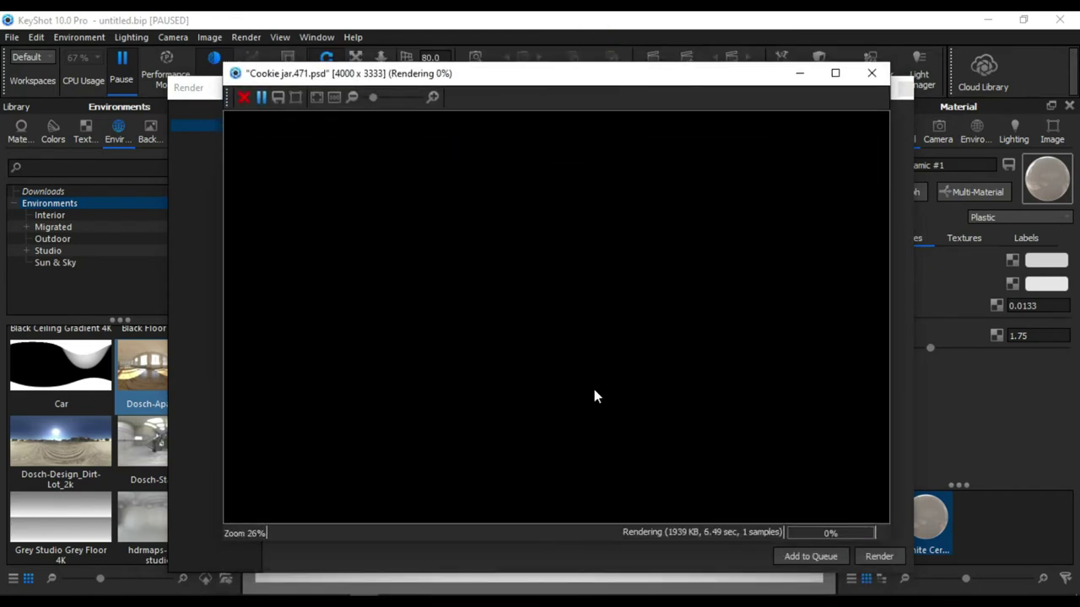
scroll(595, 396, "down", 2)
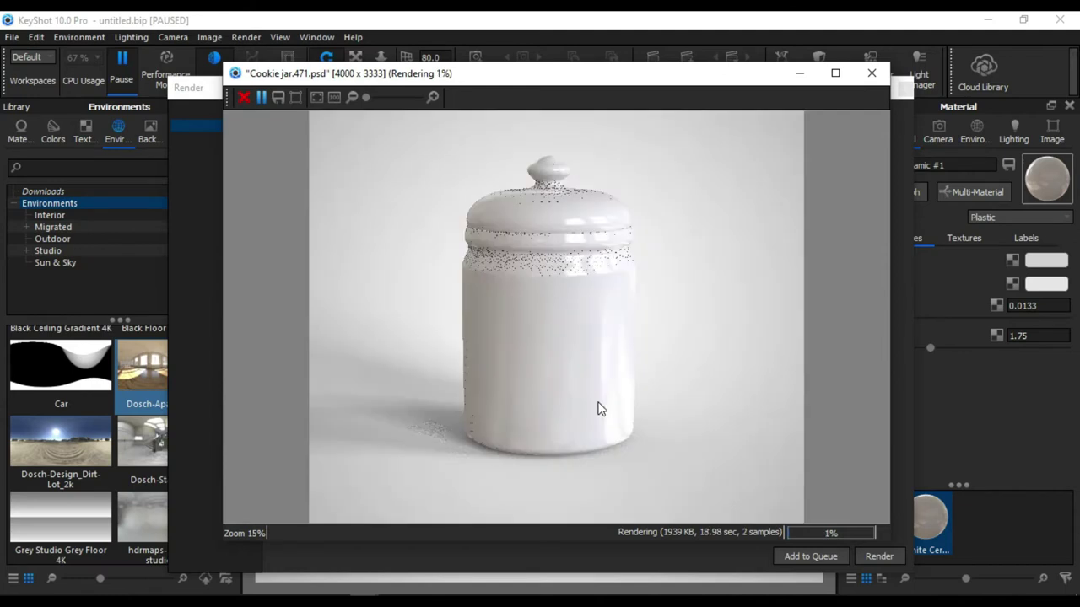
left_click_drag(663, 325, 667, 329)
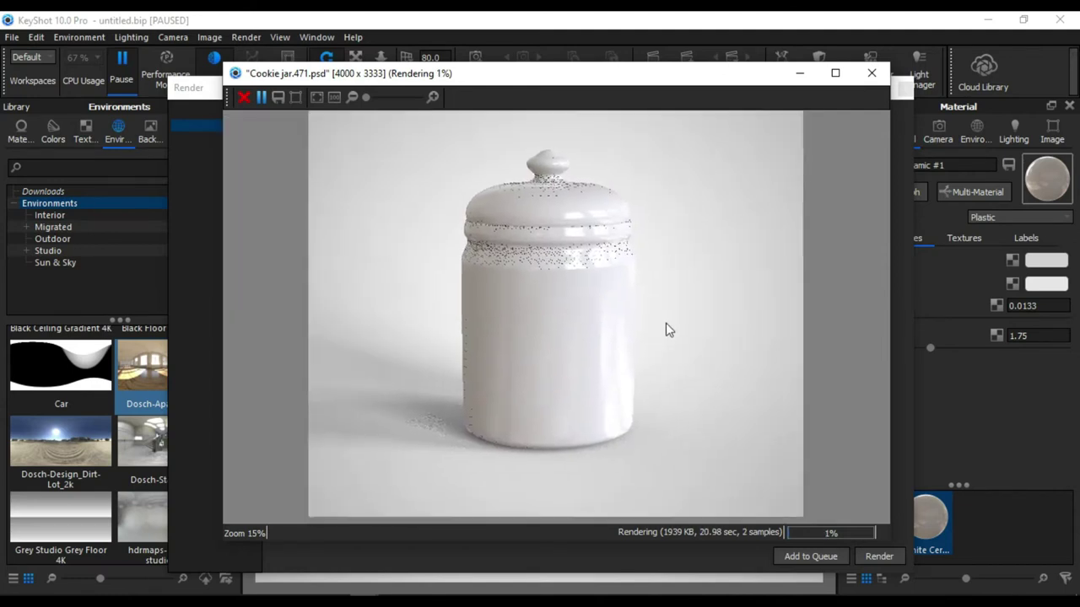
scroll(591, 336, "up", 1)
scroll(592, 335, "up", 1)
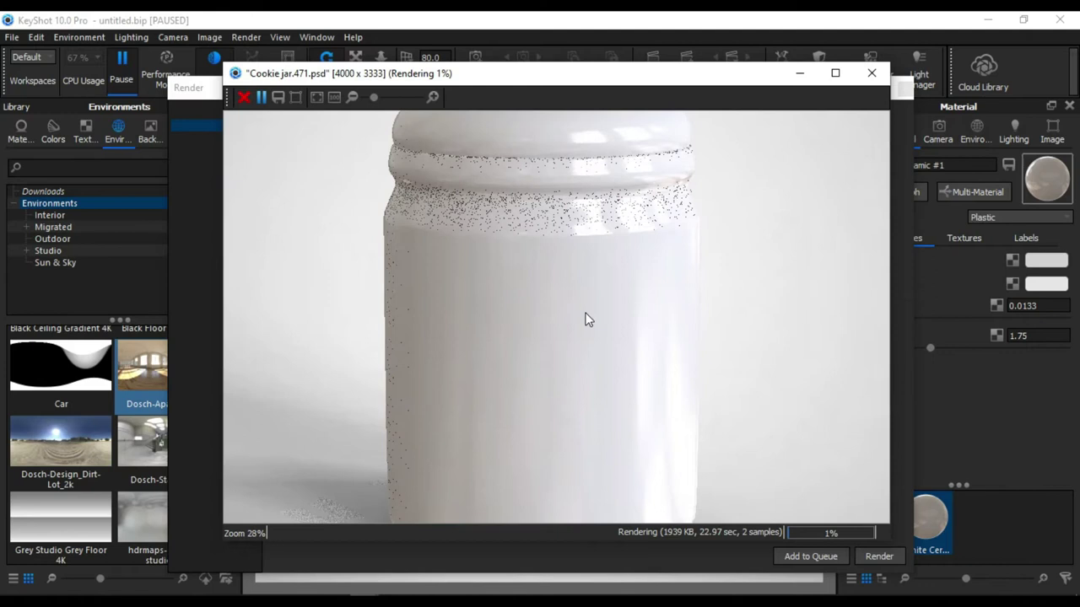
scroll(588, 318, "down", 2)
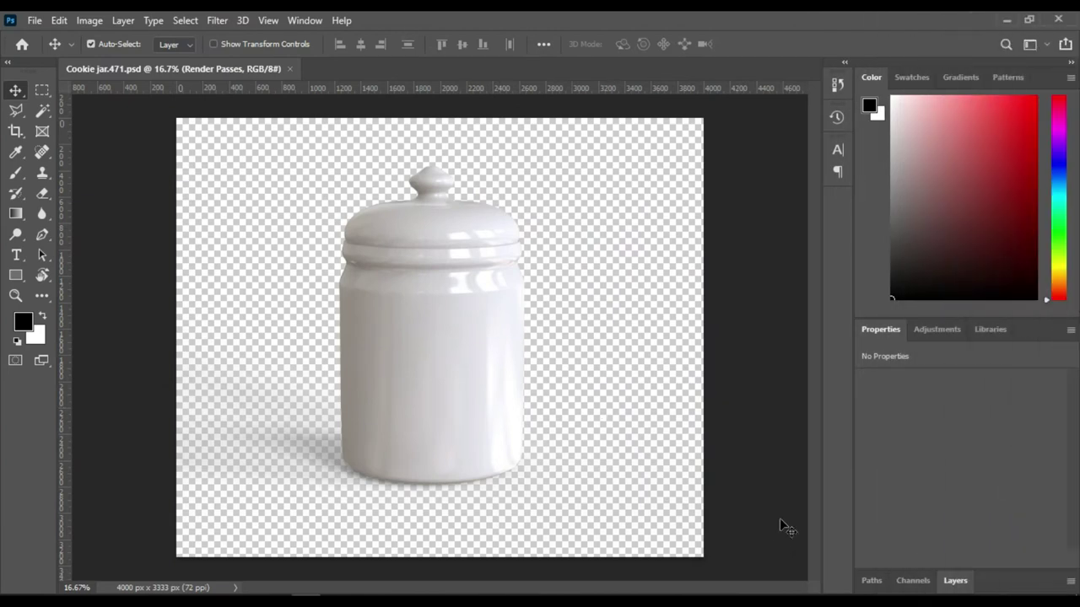
Step: Rename the Render Passes layer group to Id
left_click(954, 581)
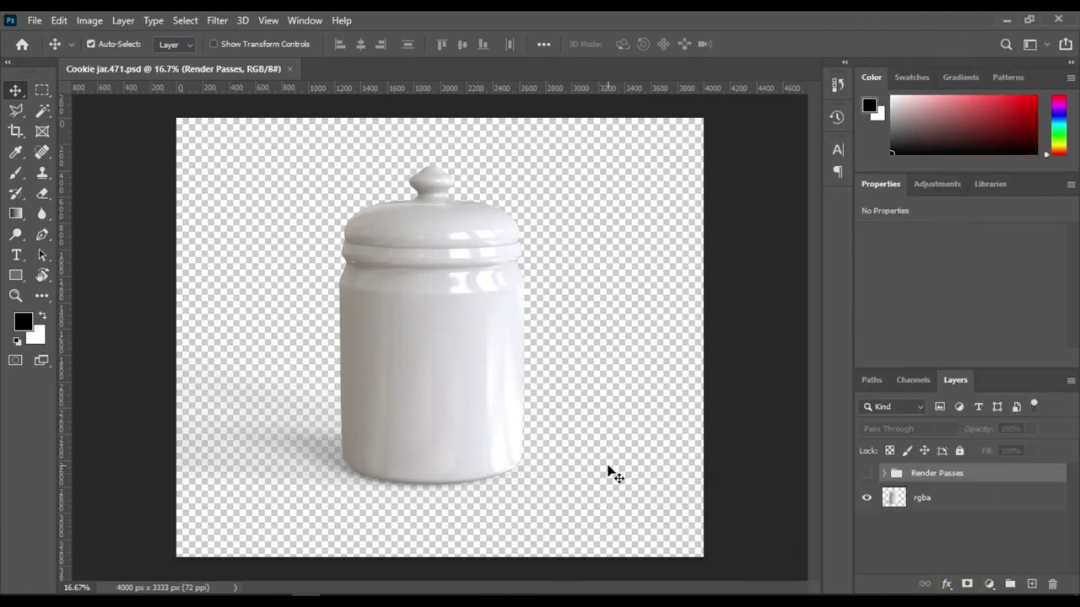
double_click(928, 473)
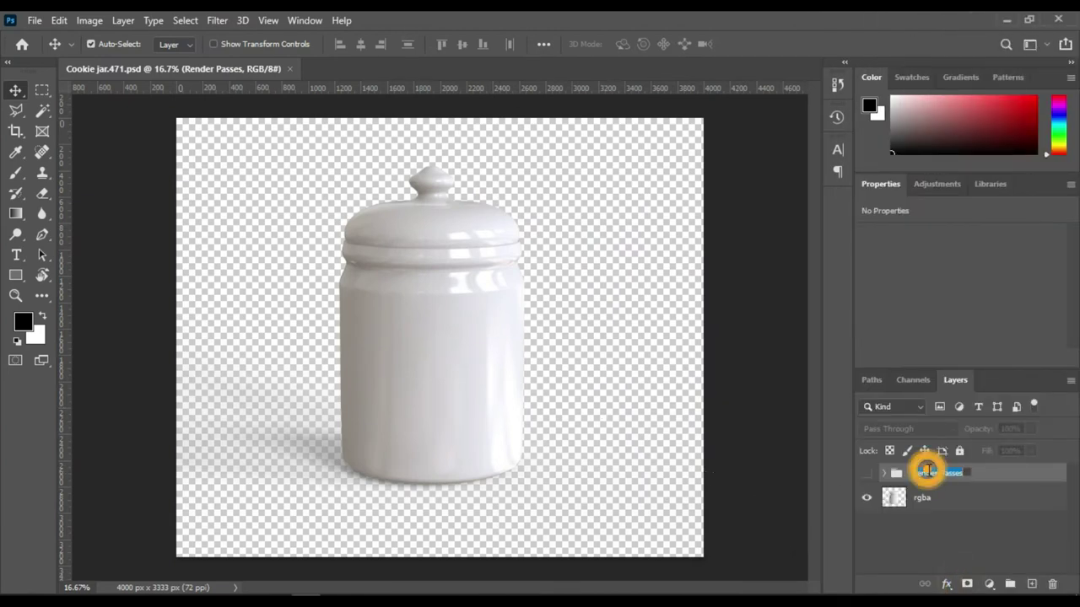
type("Id")
key("Return")
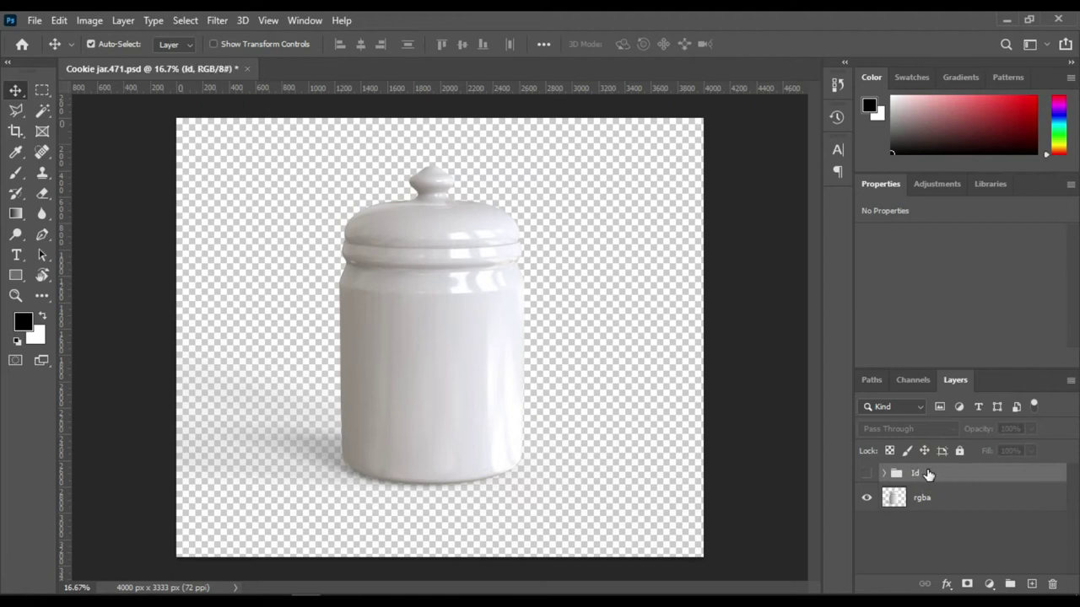
Step: Delete the diffuse and normals layers from Id, keep the clown mask hidden, and select rgba
left_click(883, 473)
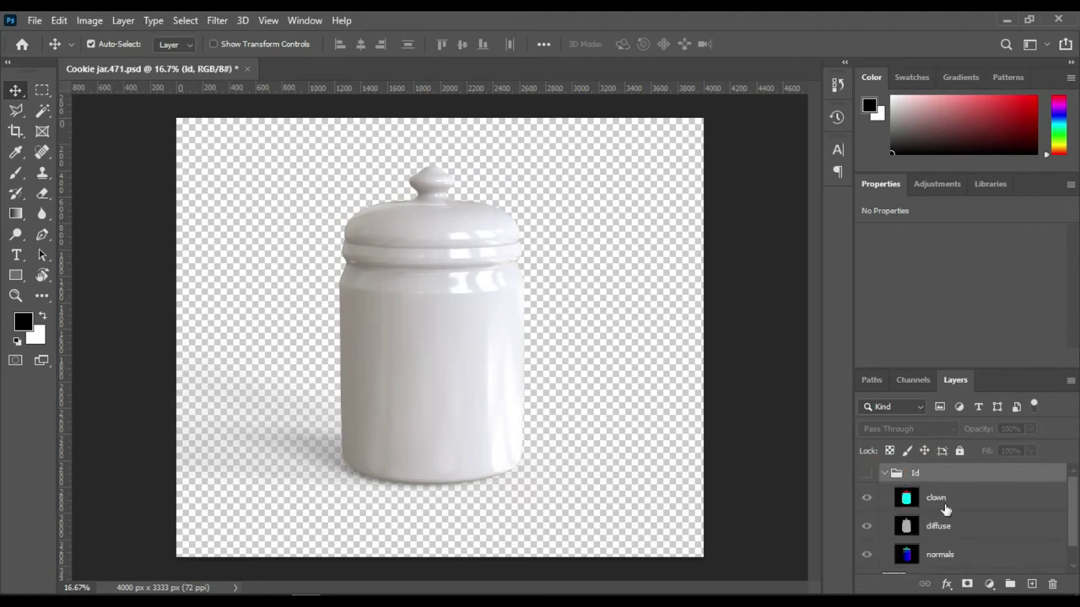
left_click(959, 528)
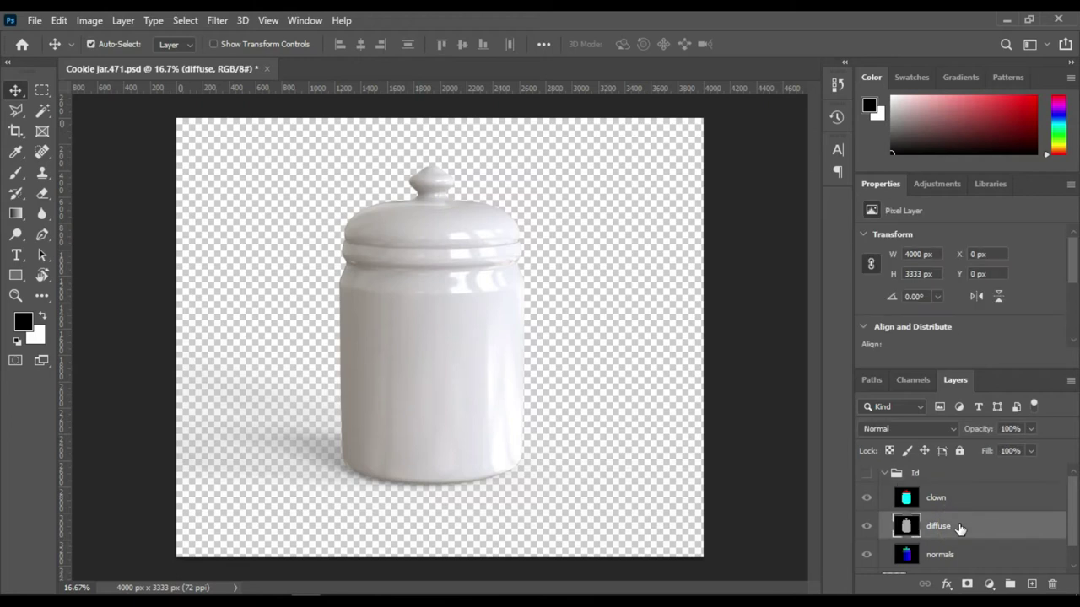
key("Delete")
key("Delete")
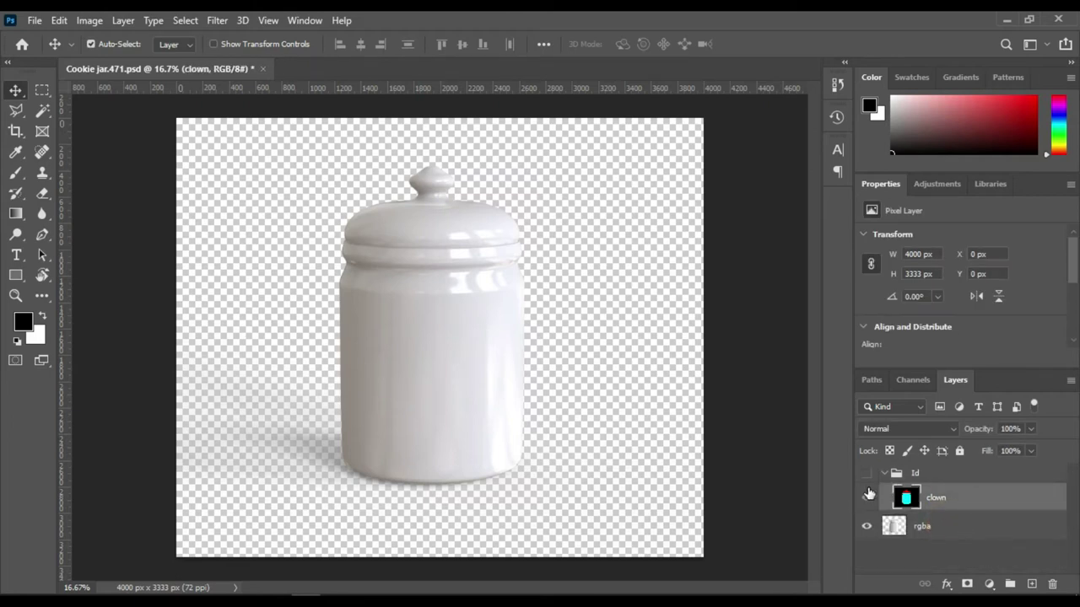
left_click(867, 475)
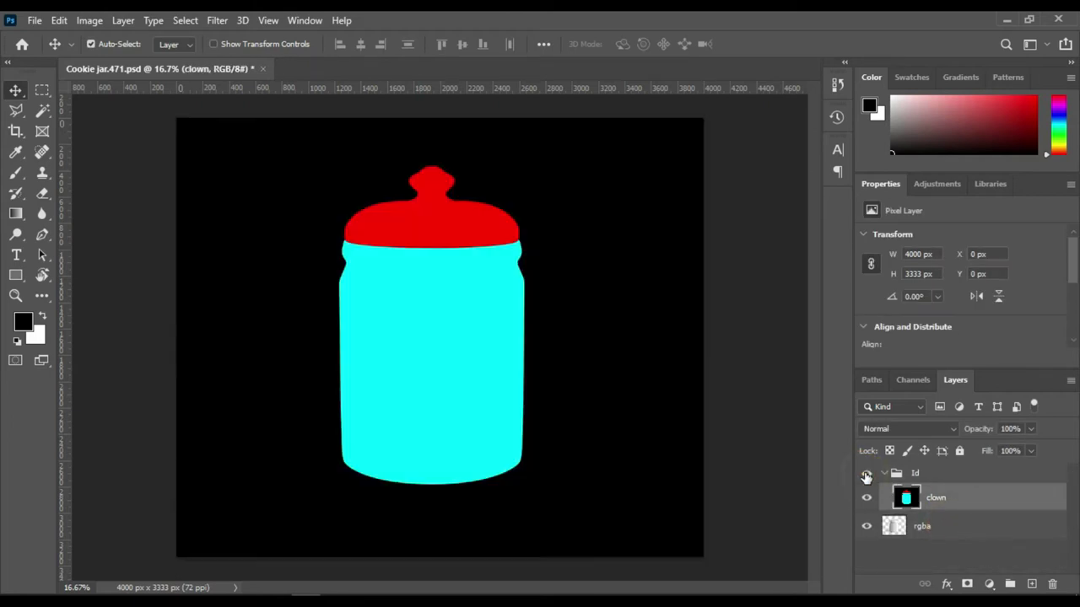
left_click(866, 475)
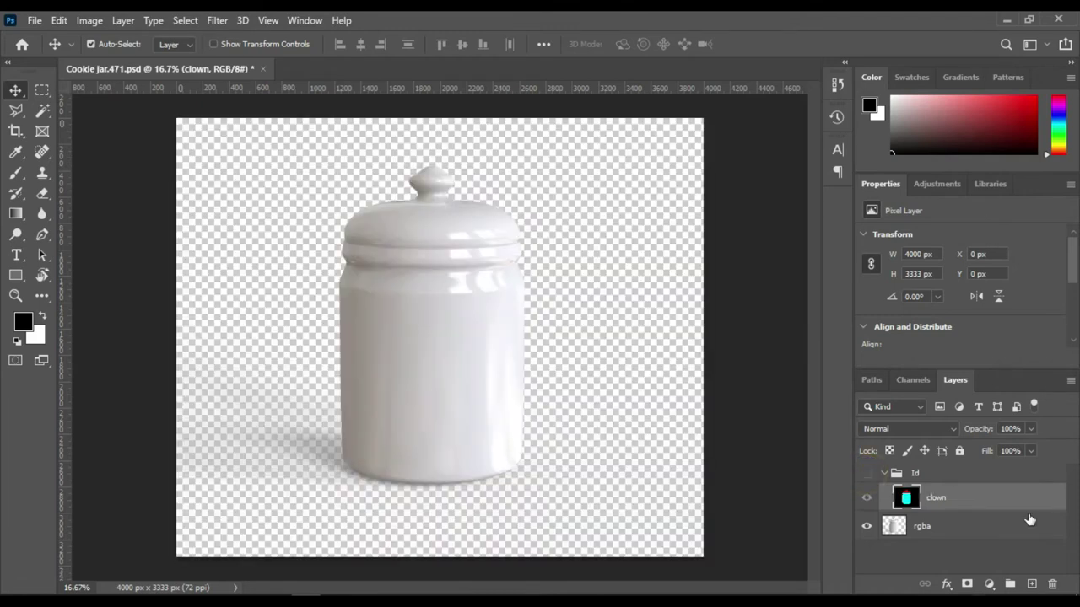
left_click(896, 530)
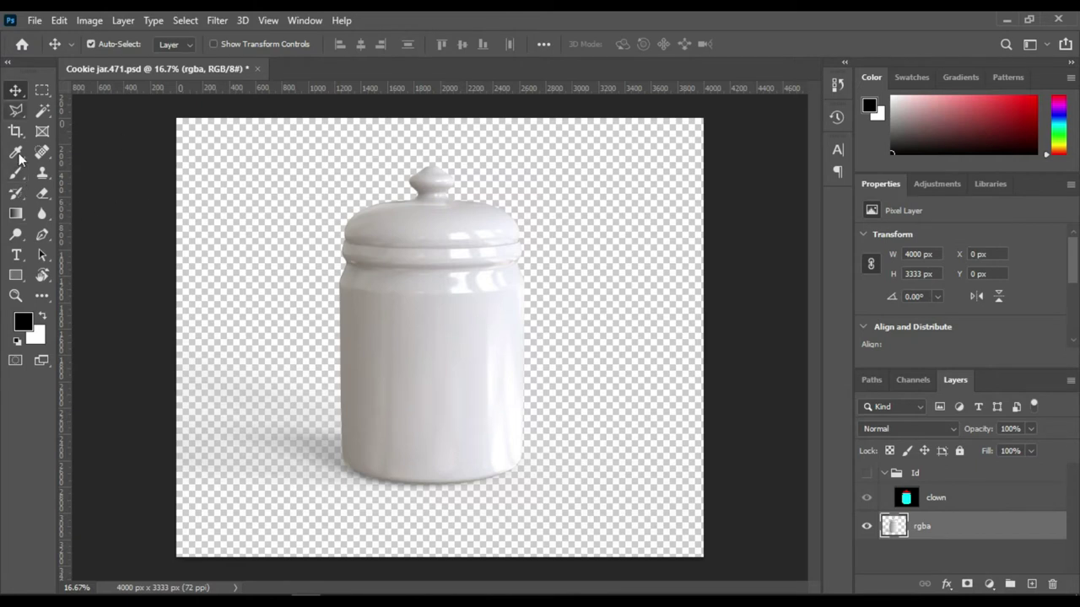
left_click(17, 277)
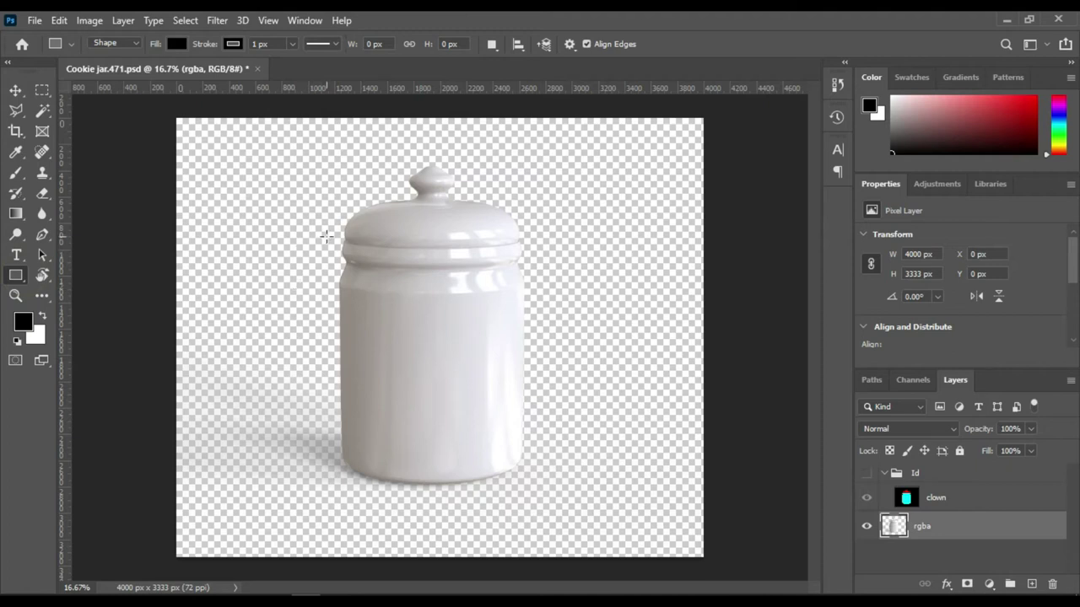
Step: Place vertical guides at the jar body's edges and draw a rectangle snapped between them
left_click_drag(66, 304, 338, 320)
left_click_drag(67, 308, 525, 349)
mouse_move(329, 239)
left_mouse_down()
mouse_move(560, 482)
mouse_move(533, 487)
left_mouse_up()
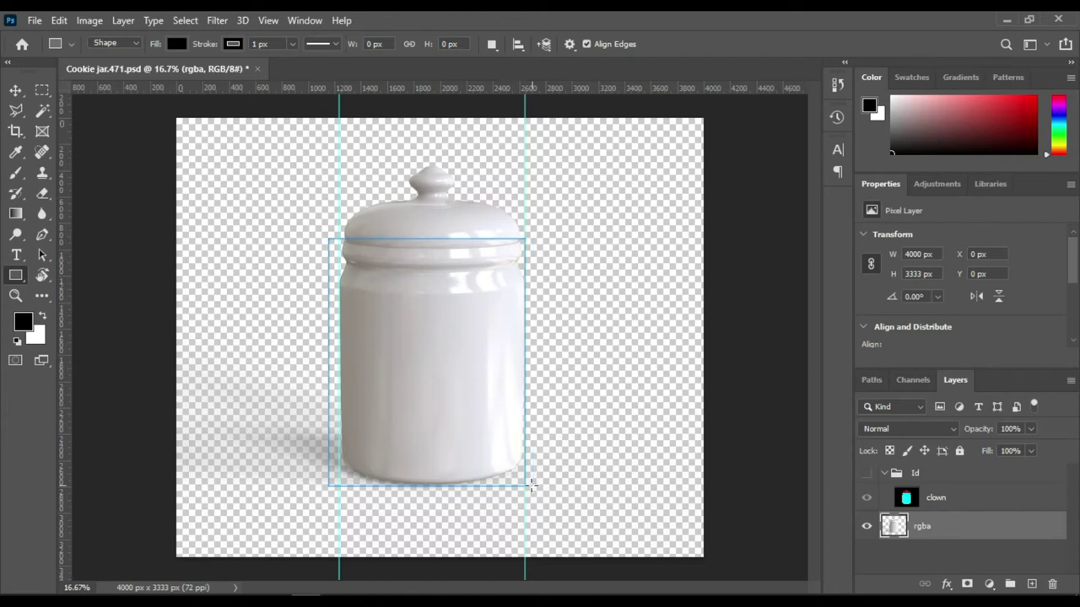
left_click_drag(533, 487, 524, 486)
left_click_drag(328, 366, 339, 365)
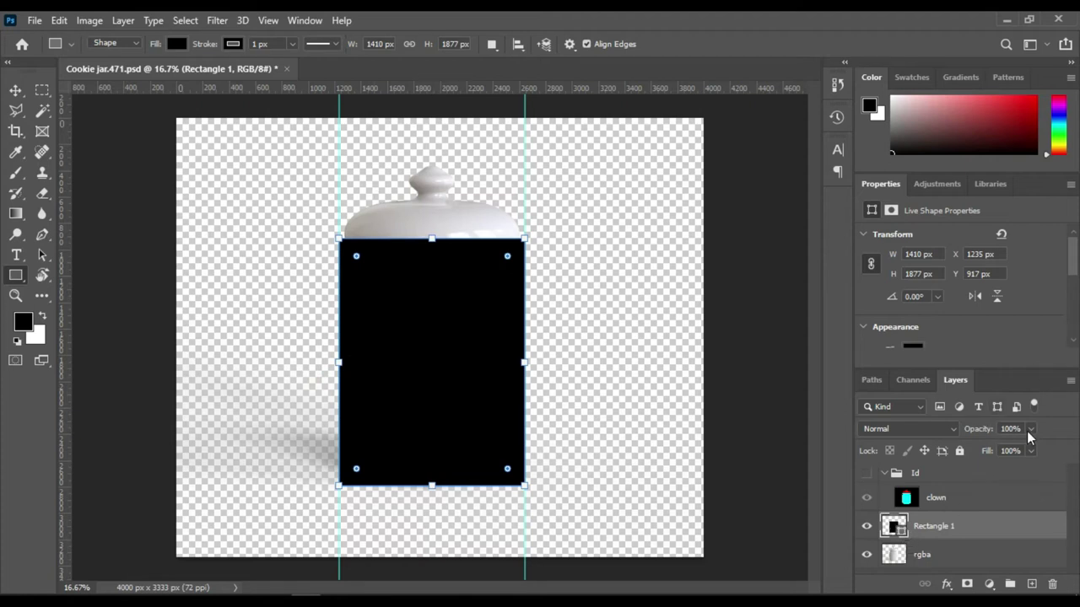
Step: Check the rectangle's fit at lower opacity with a horizontal guide, then restore 100% opacity
left_click_drag(1030, 428, 986, 447)
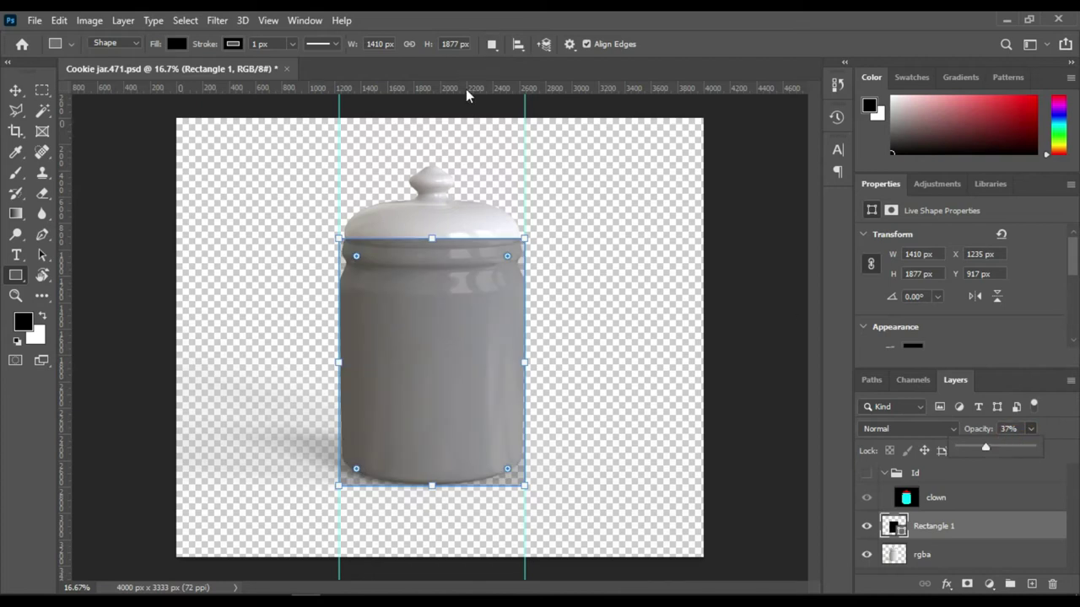
left_click_drag(464, 90, 447, 244)
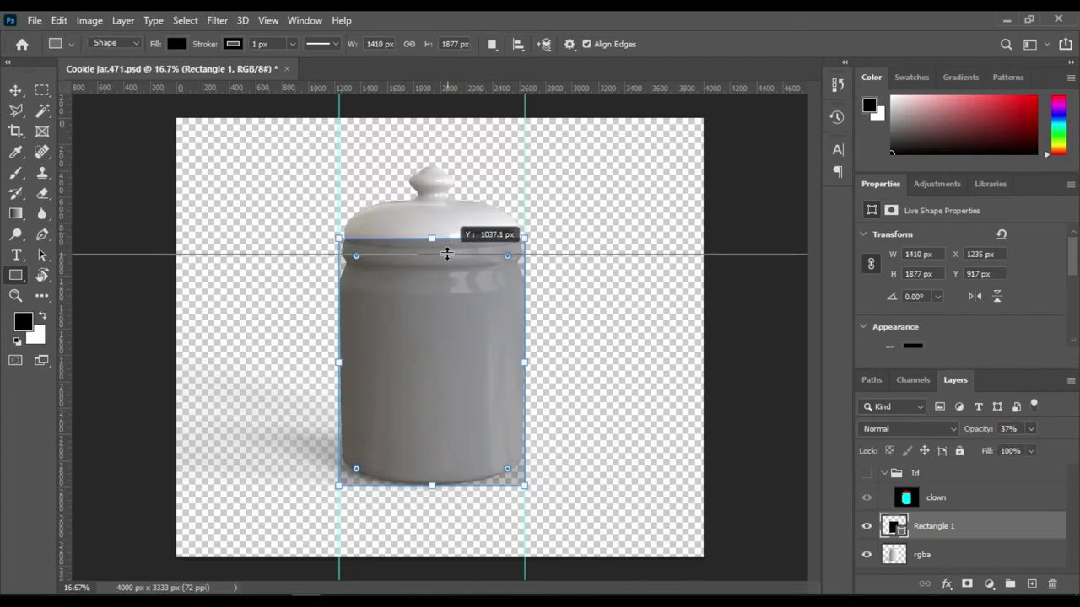
left_click_drag(447, 244, 494, 18)
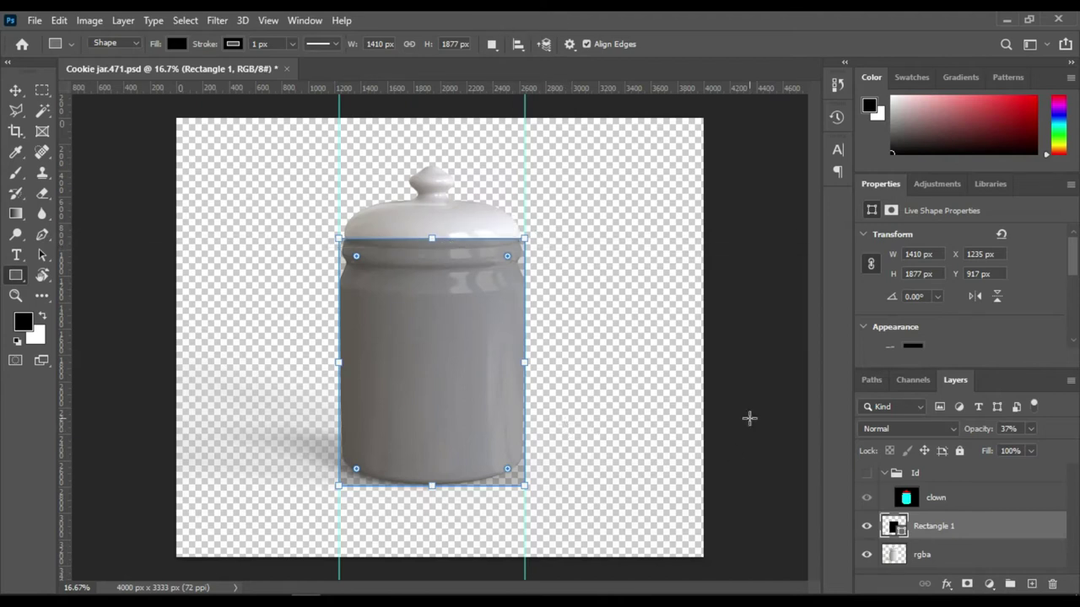
left_click(1029, 432)
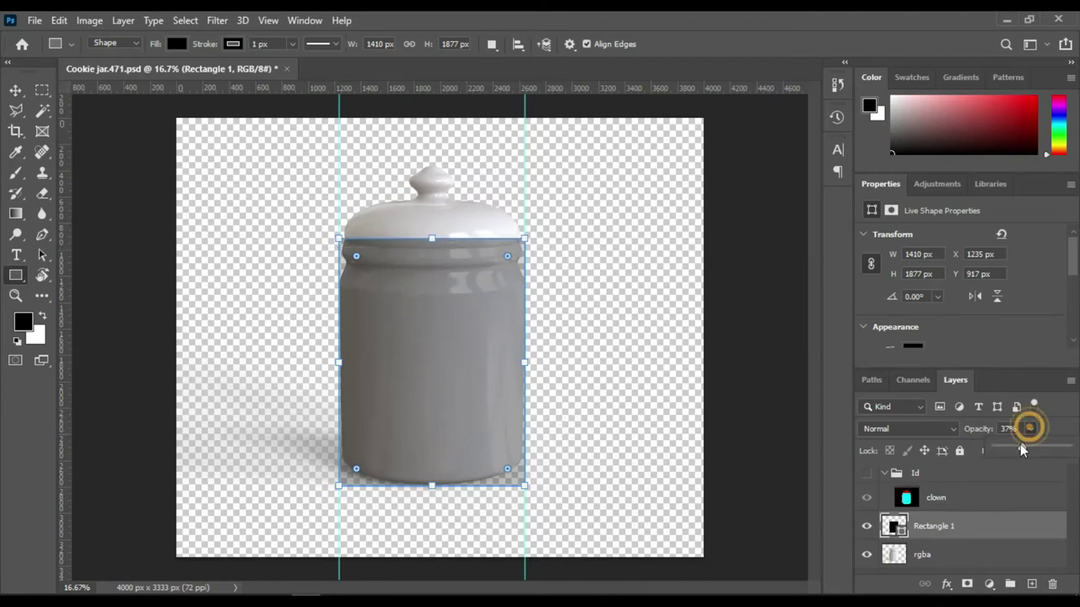
left_click_drag(1020, 447, 1069, 448)
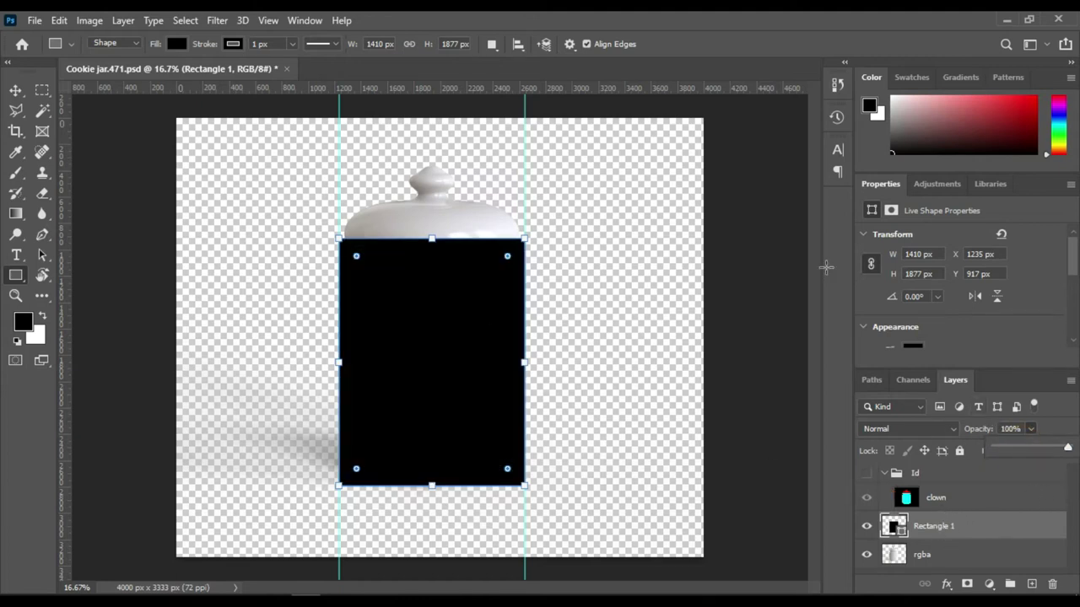
left_click_drag(1074, 267, 1073, 304)
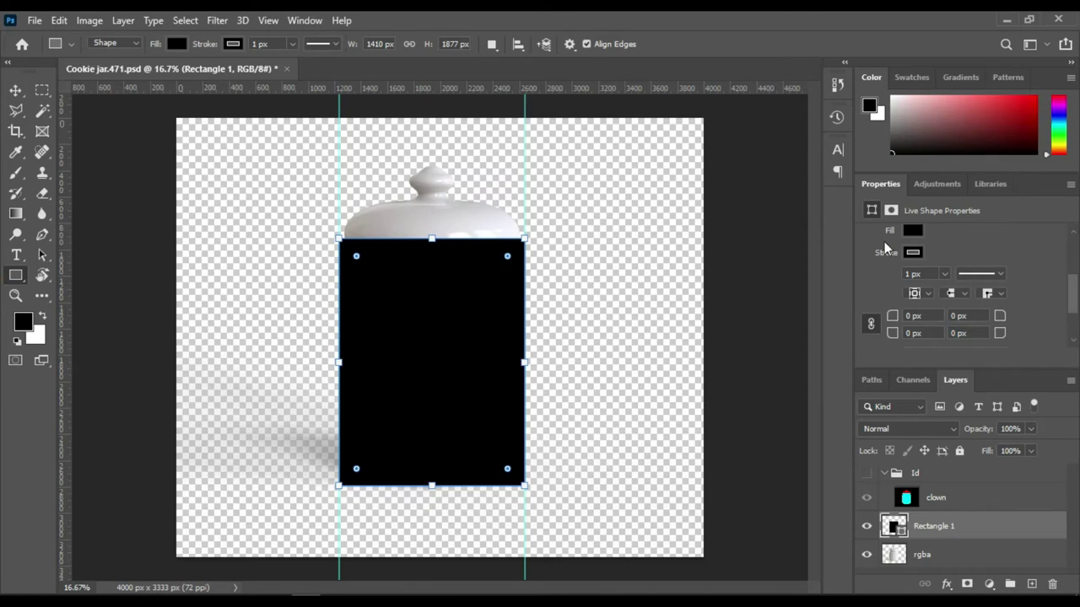
Step: Give Rectangle 1 no stroke and a yellow fill
left_click(912, 251)
left_click(877, 284)
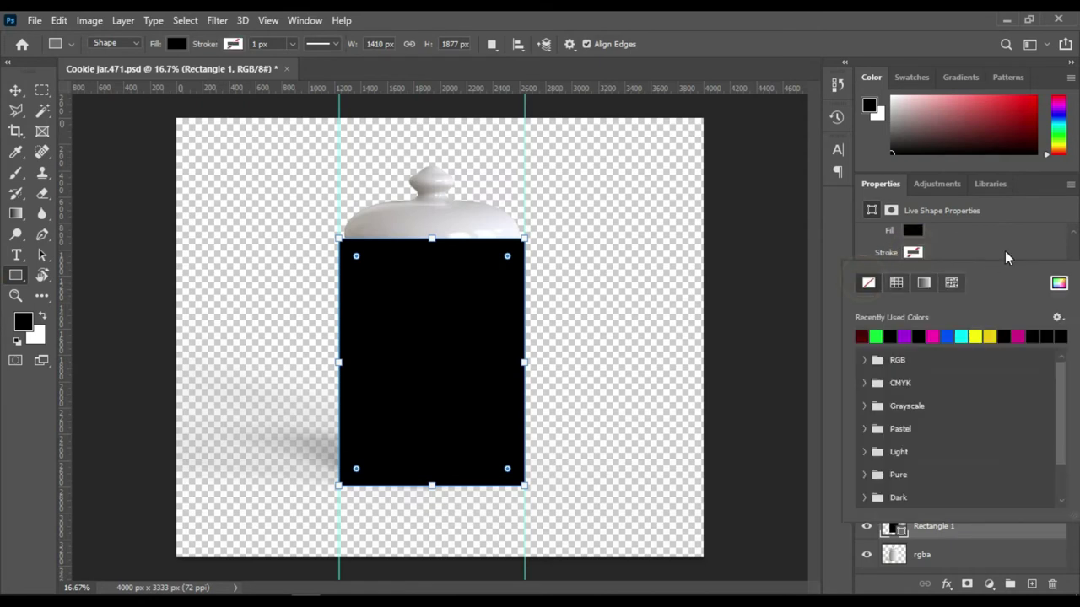
left_click(1018, 237)
left_click(911, 229)
left_click(911, 229)
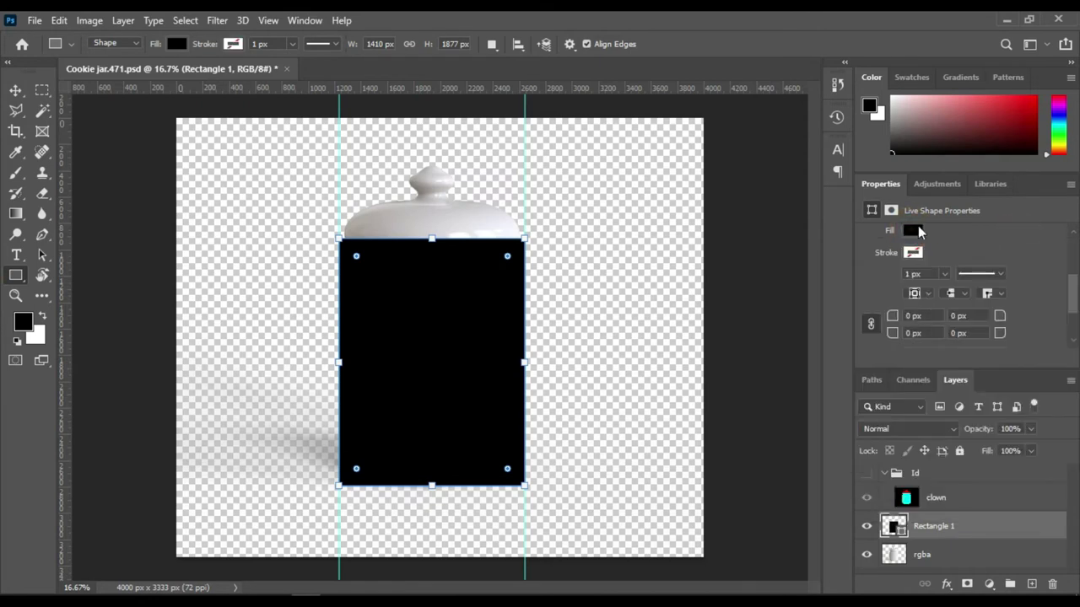
left_click(913, 230)
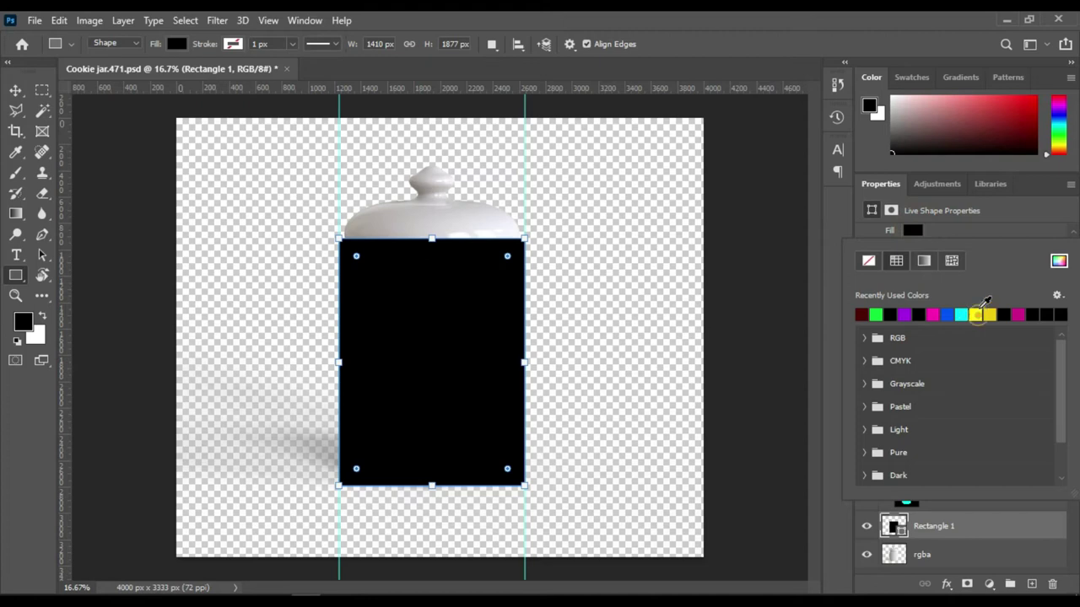
left_click(987, 317)
left_click(987, 267)
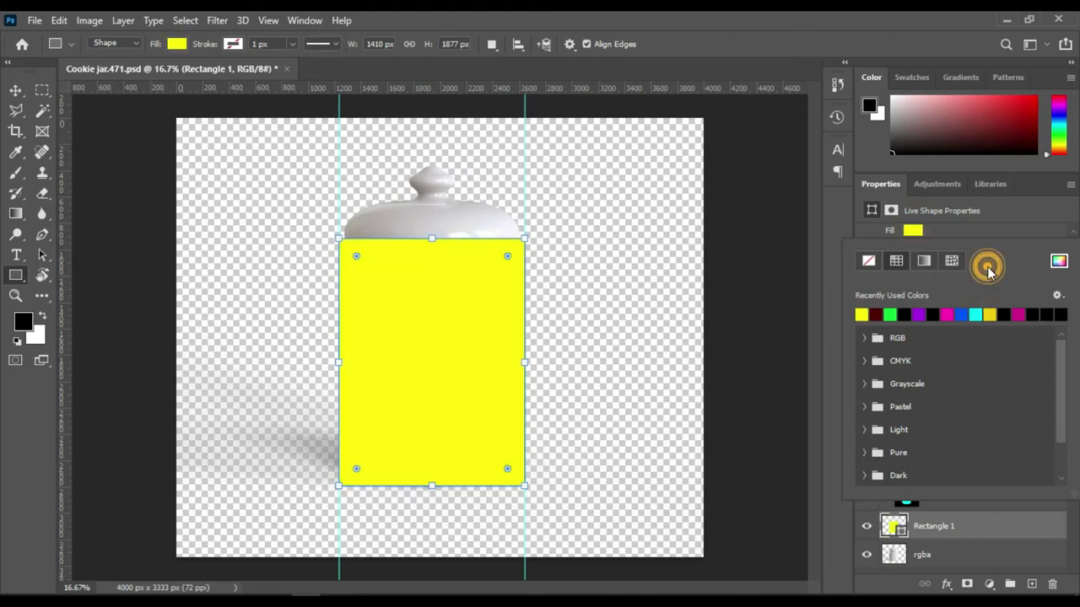
left_click(1031, 216)
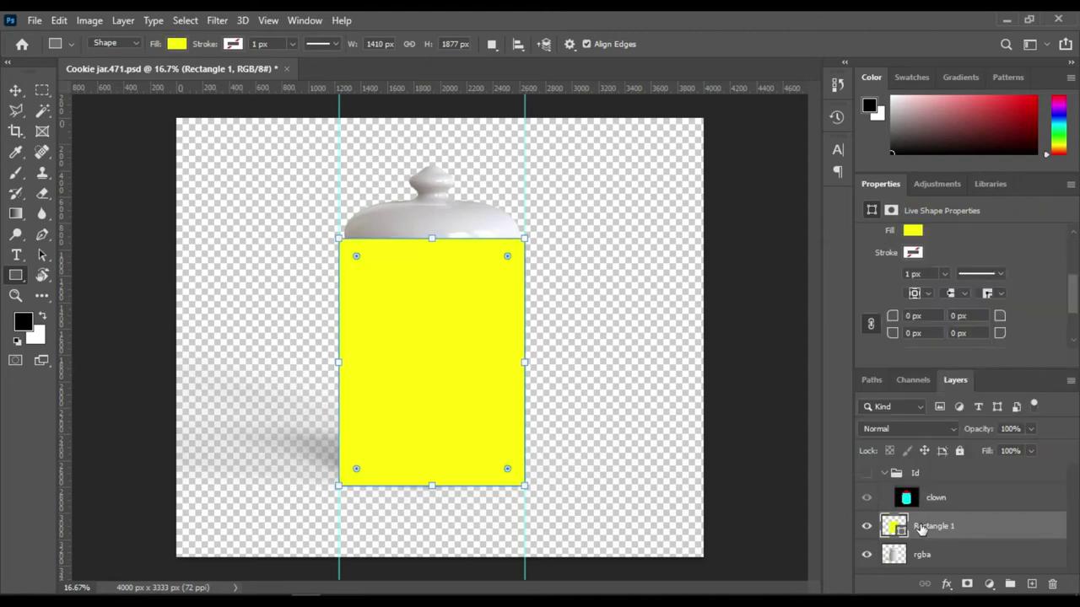
Step: Convert Rectangle 1 into an embedded smart object
right_click(893, 529)
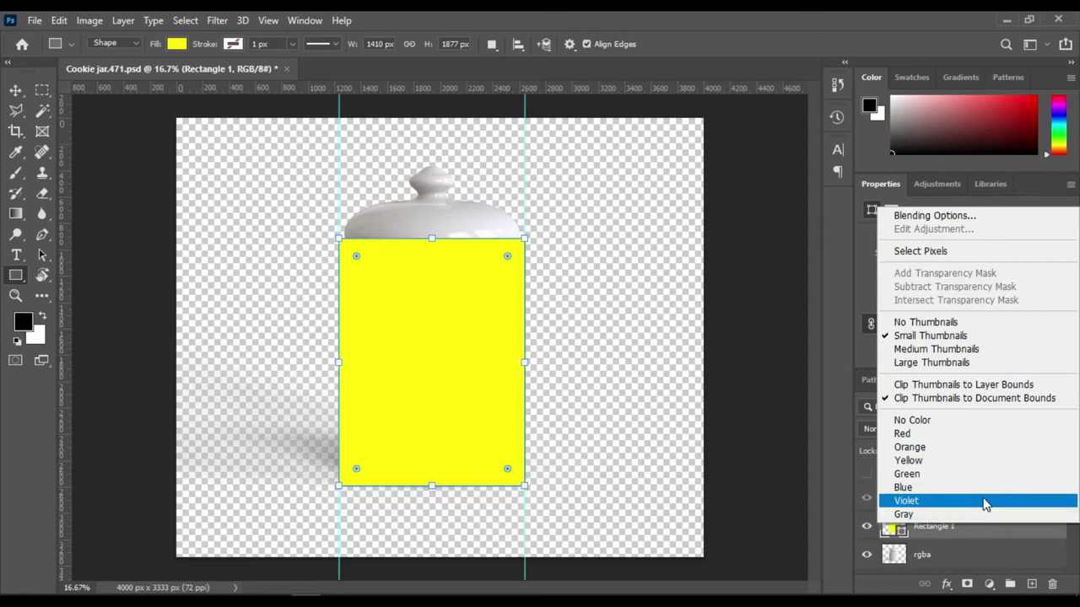
right_click(979, 533)
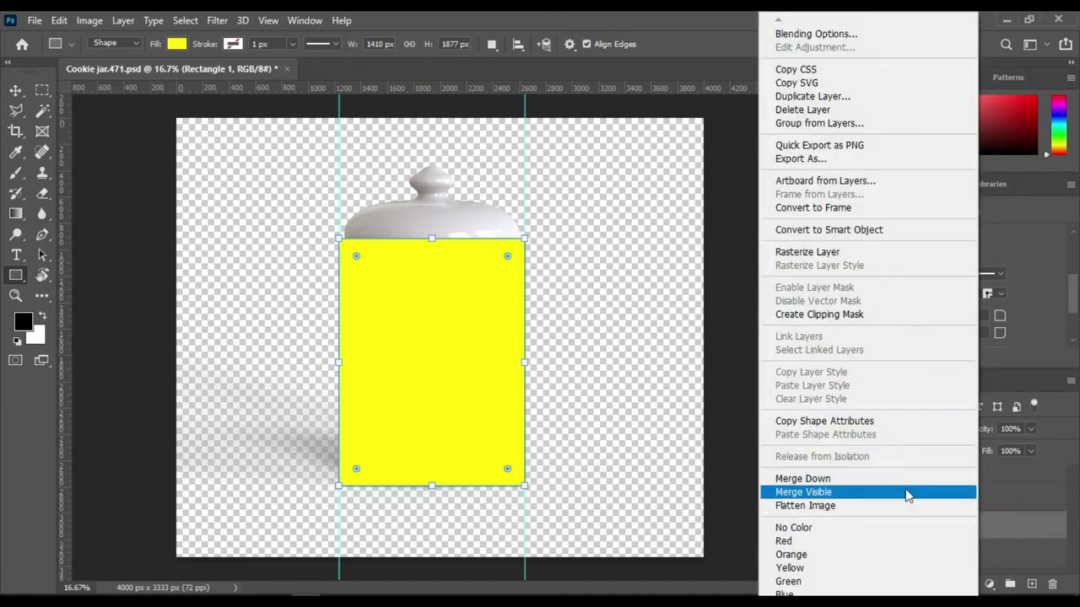
left_click(904, 231)
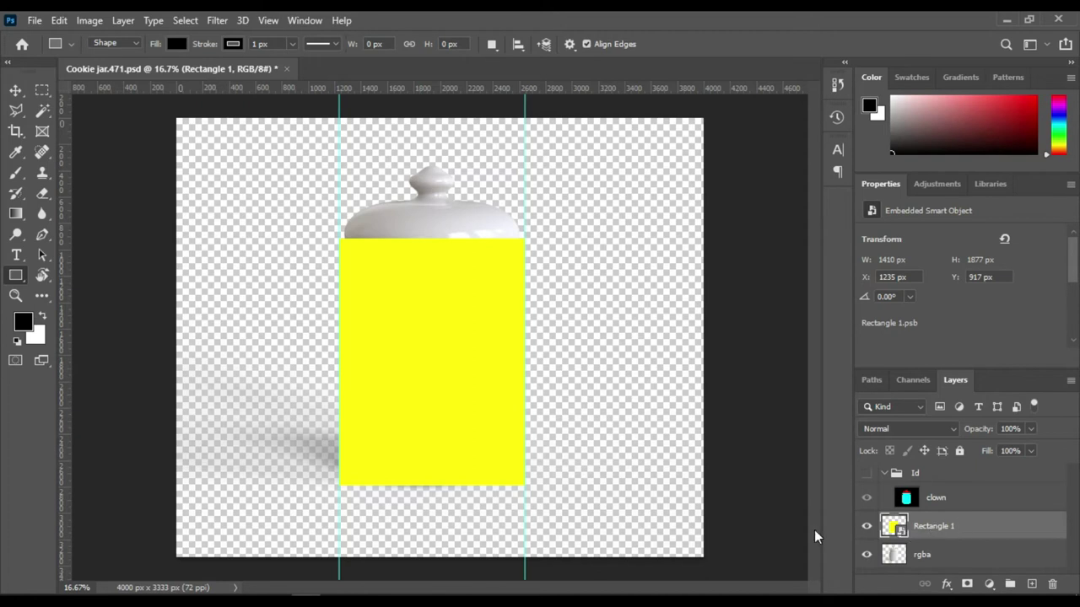
Step: Lower the yellow rectangle's opacity to 39% and apply an Arch warp to it
key("ctrl+t")
right_click(471, 360)
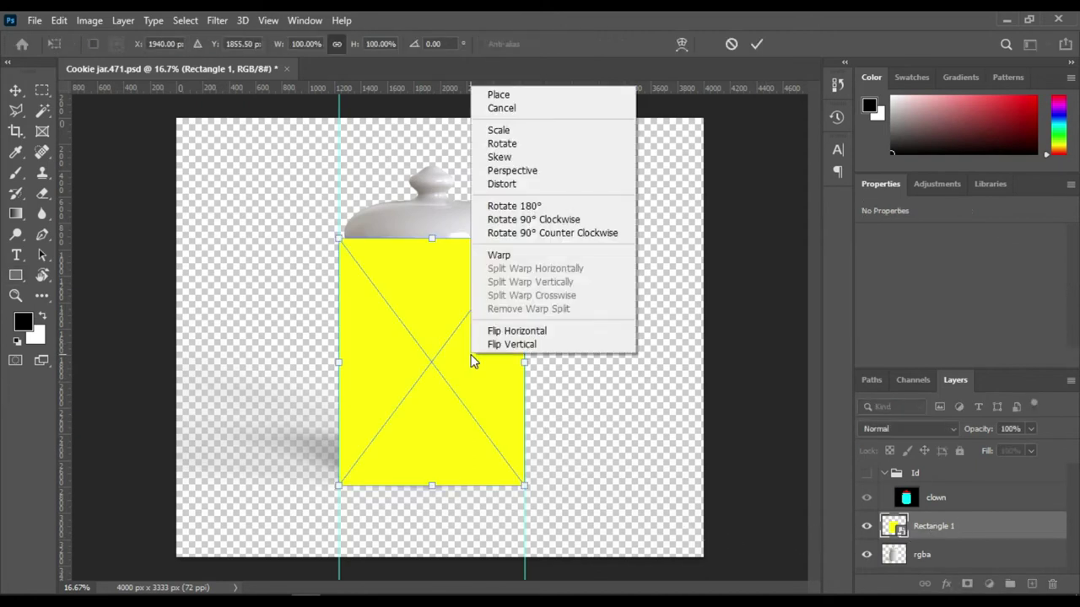
left_click(1031, 429)
left_click_drag(1030, 432, 989, 451)
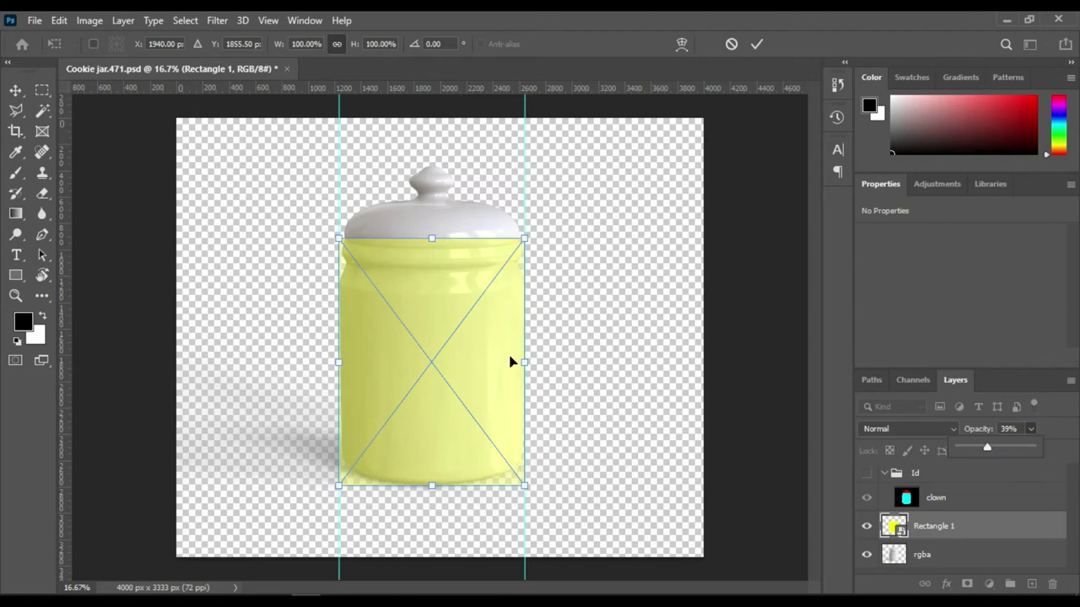
right_click(477, 353)
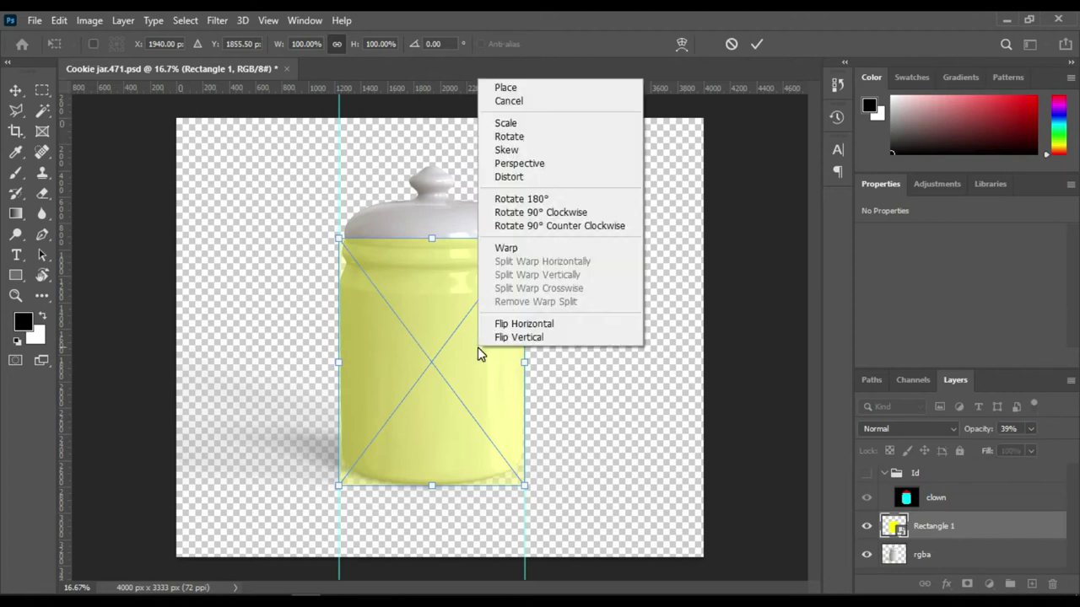
left_click(523, 248)
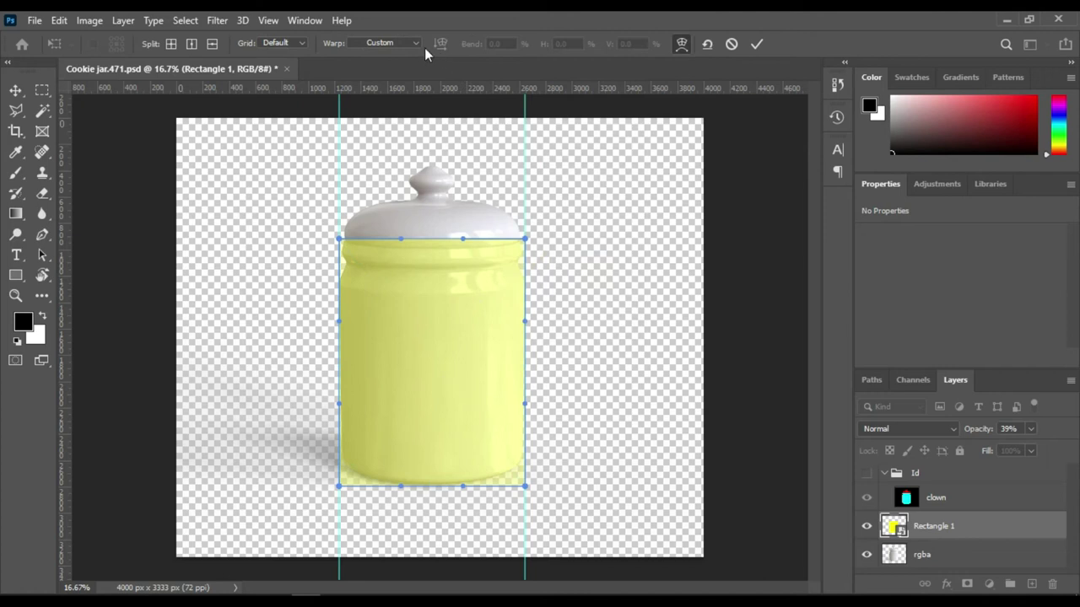
left_click(397, 42)
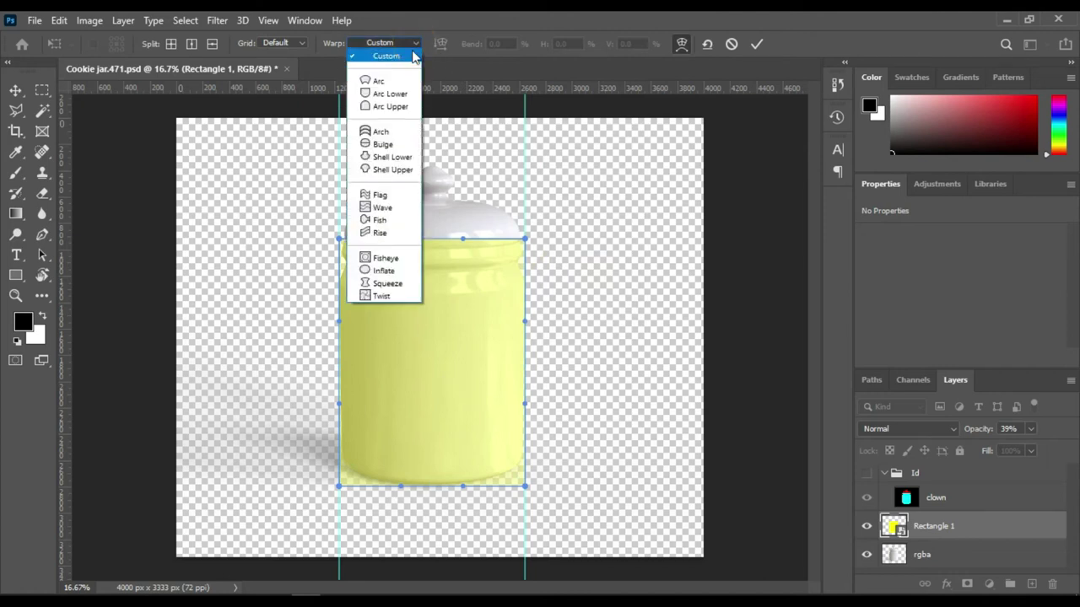
left_click(394, 133)
Step: Set the arch bend to about -10.8%, nudge it up, restore 100% opacity, and commit
left_click_drag(432, 202, 438, 253)
left_click_drag(437, 252, 437, 246)
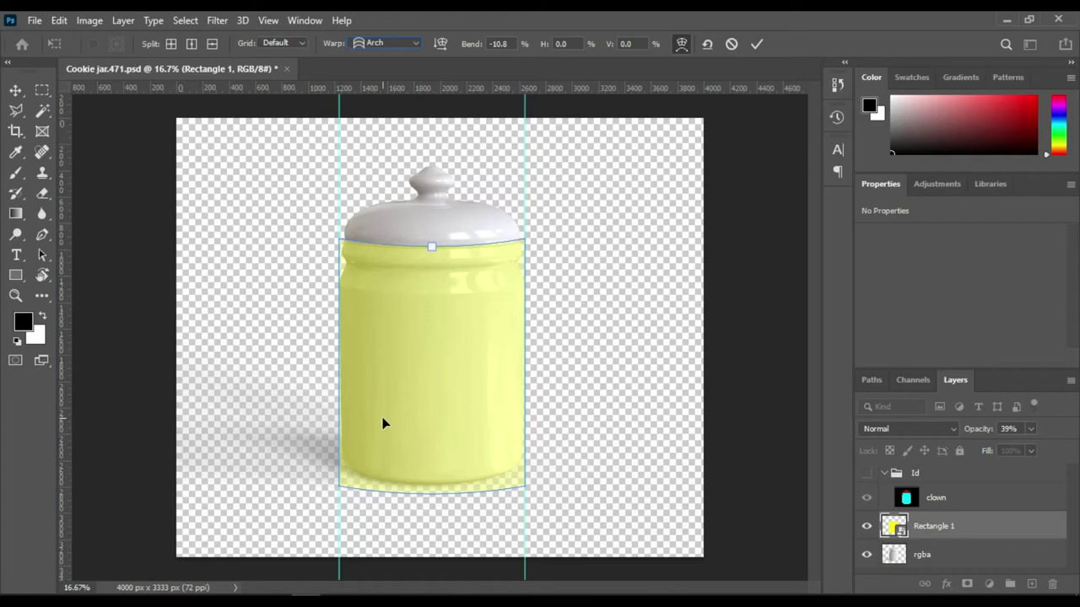
left_click_drag(441, 385, 440, 380)
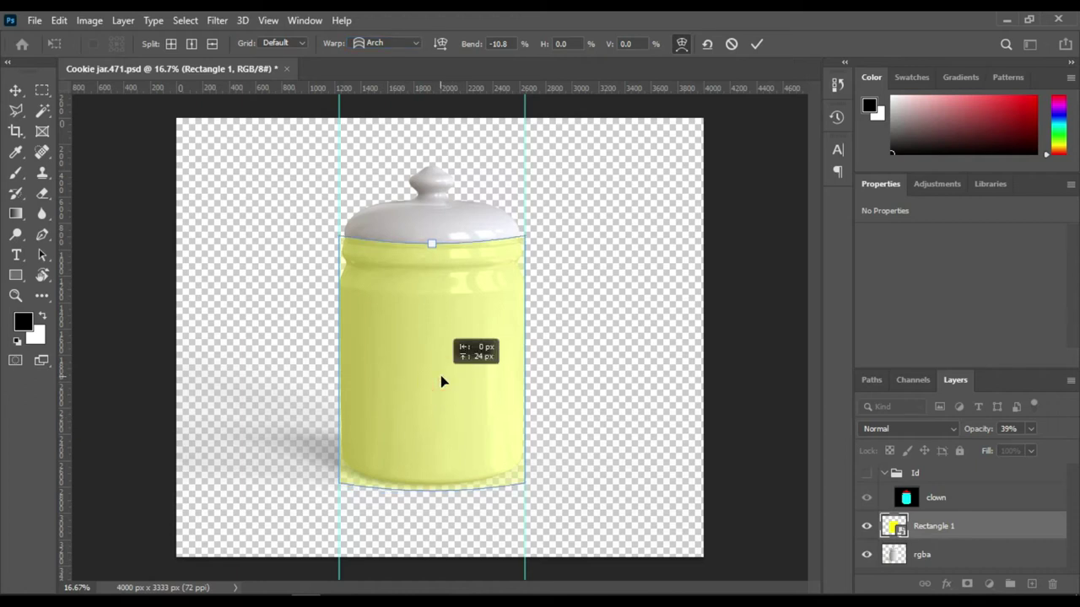
left_click(442, 381)
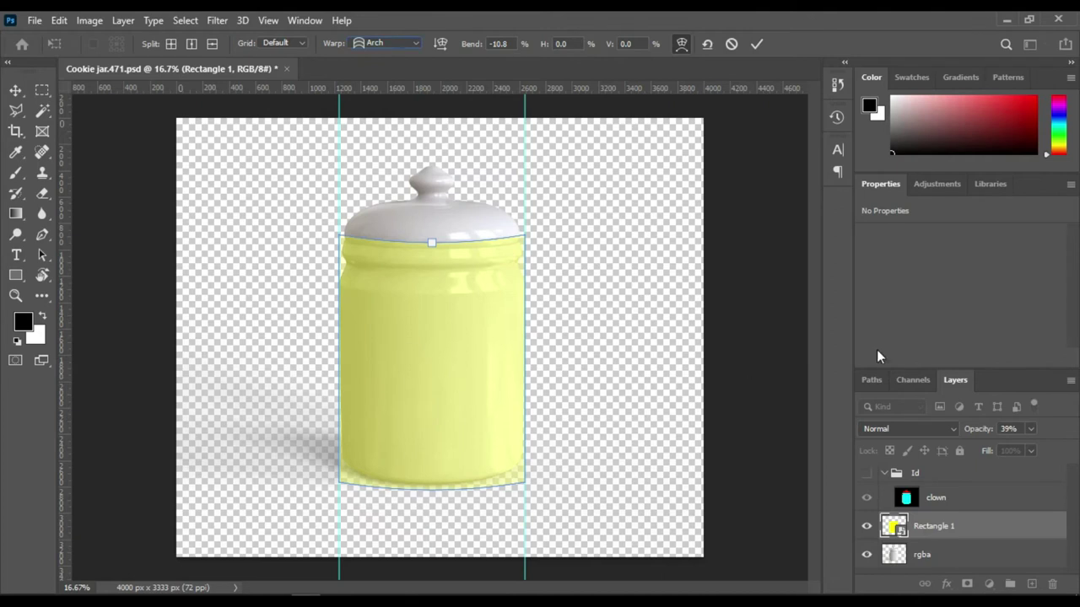
left_click(1030, 431)
left_click_drag(1023, 447, 1067, 447)
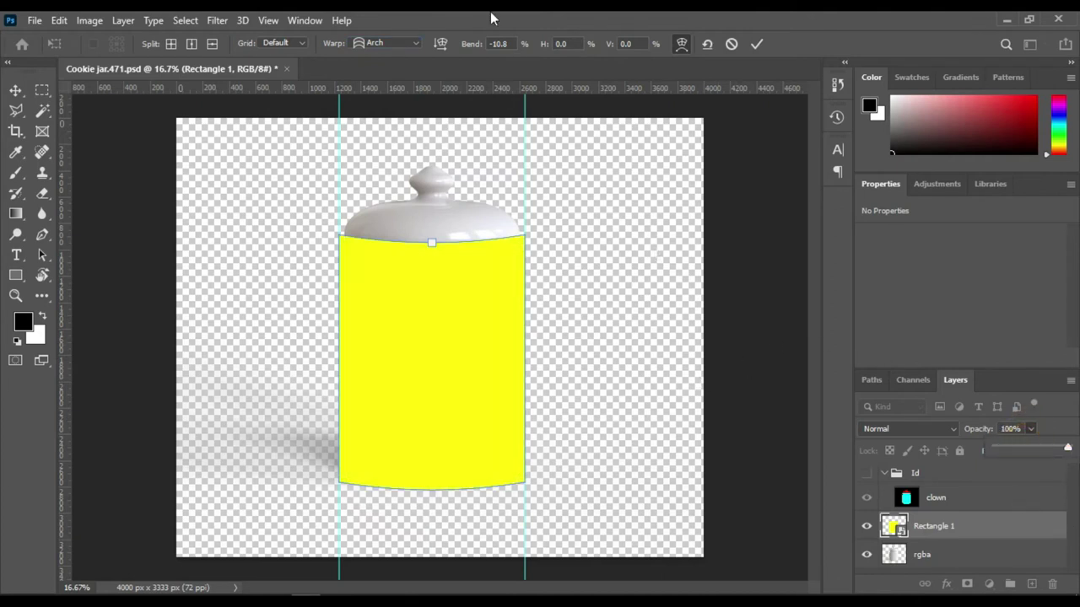
left_click(755, 45)
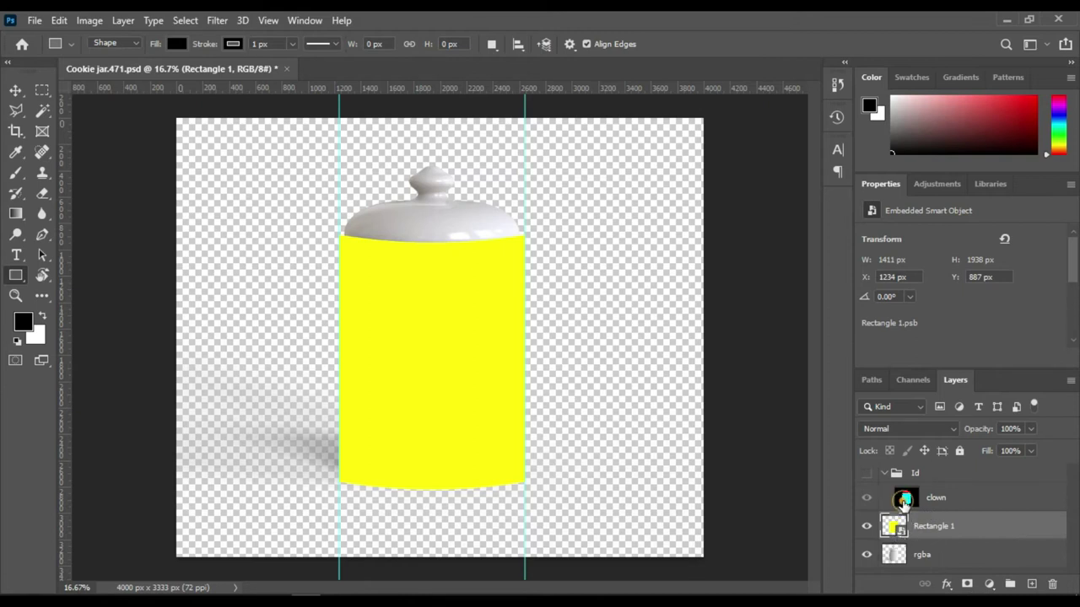
Step: Show the Id group and Magic Wand-select the cyan jar body on the clown layer
left_click(903, 502)
left_click(866, 473)
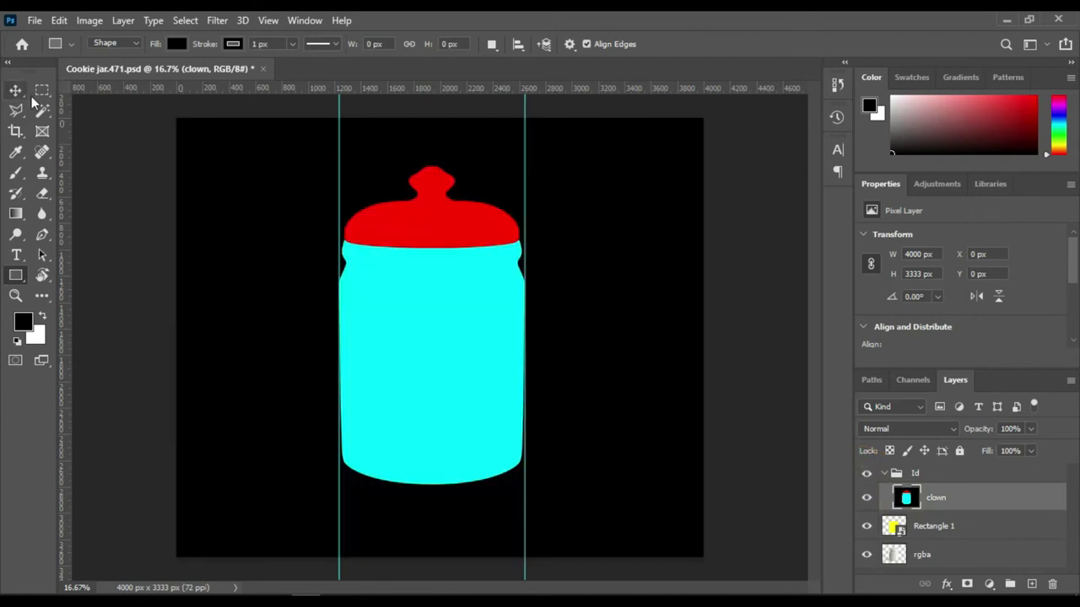
left_click(42, 110)
left_click(455, 360)
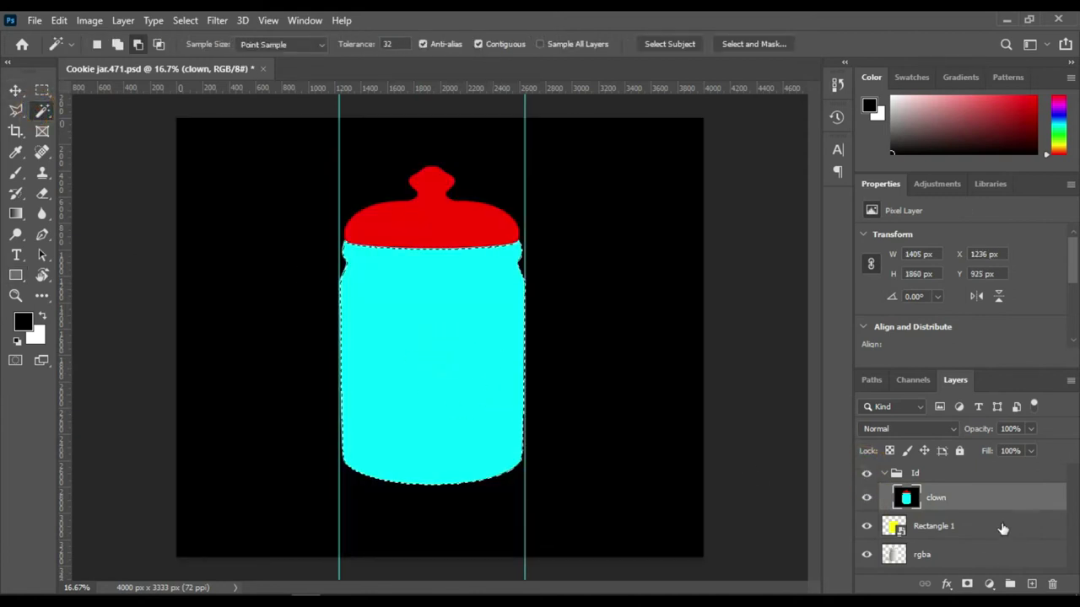
Step: Remove both vertical guides, mask Rectangle 1 to the body selection, and hide Id
left_click(15, 90)
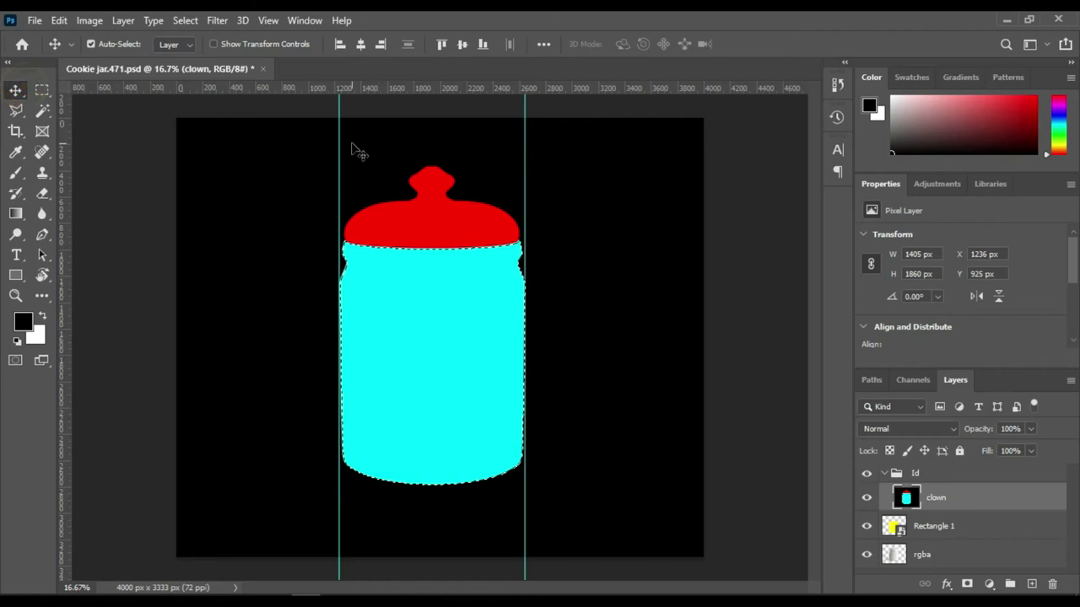
left_click_drag(338, 138, 339, 88)
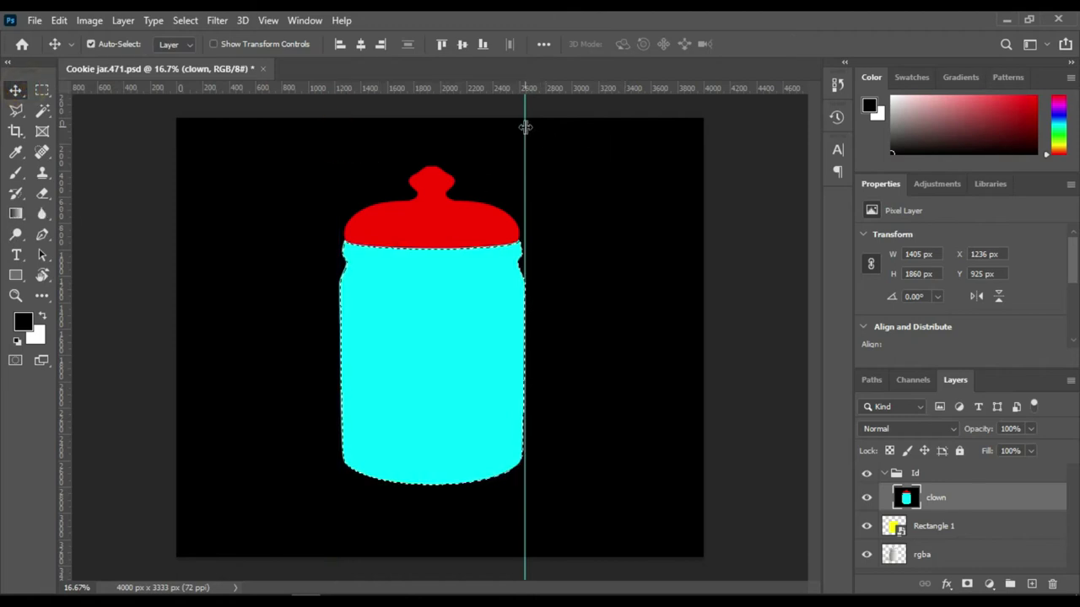
left_click_drag(525, 127, 524, 88)
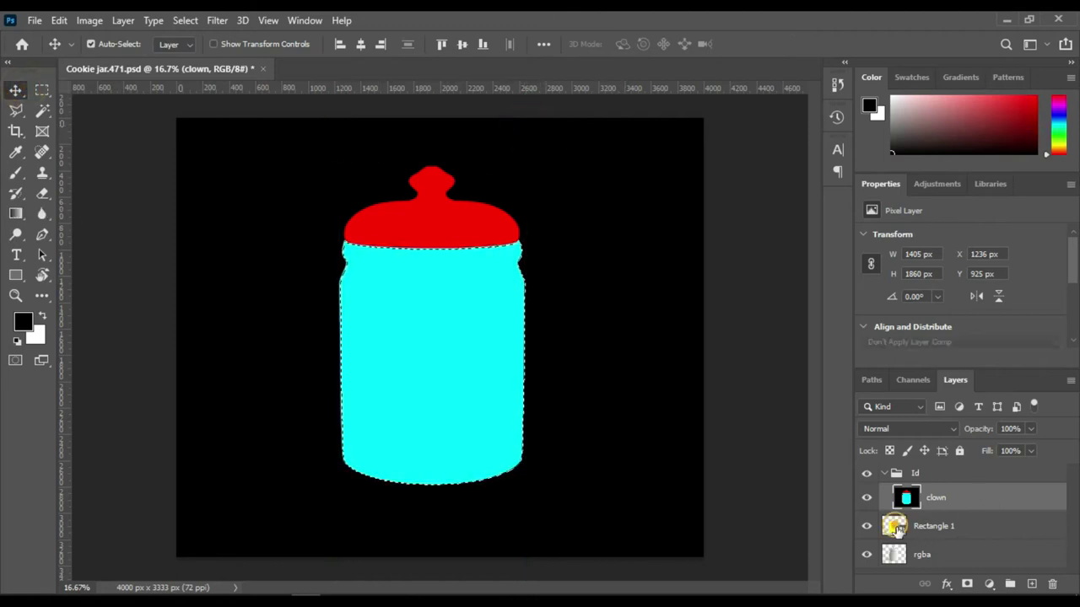
left_click(896, 527)
left_click(967, 584)
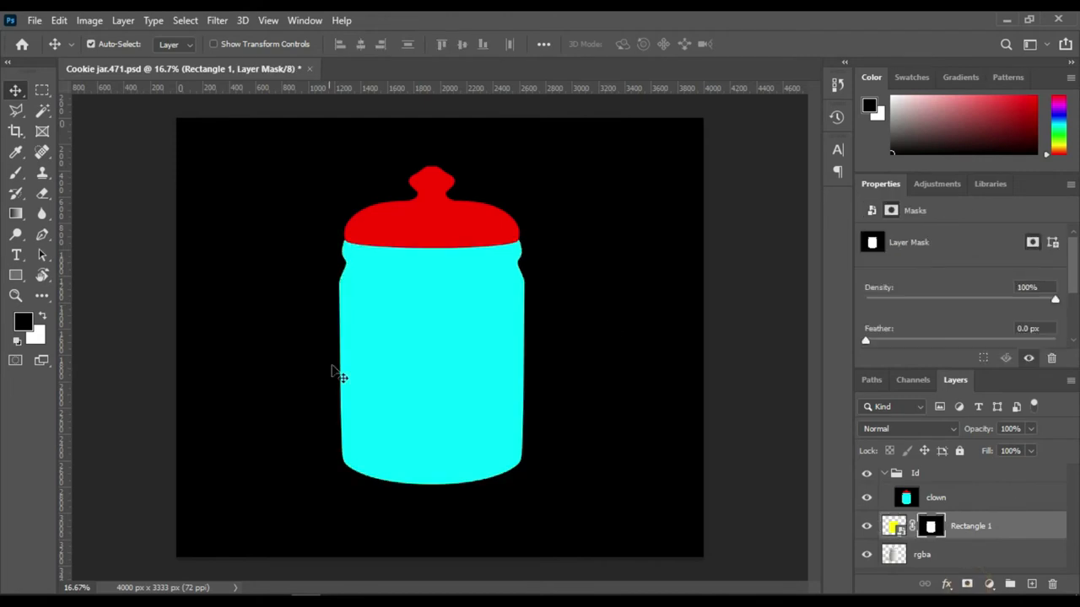
left_click(865, 474)
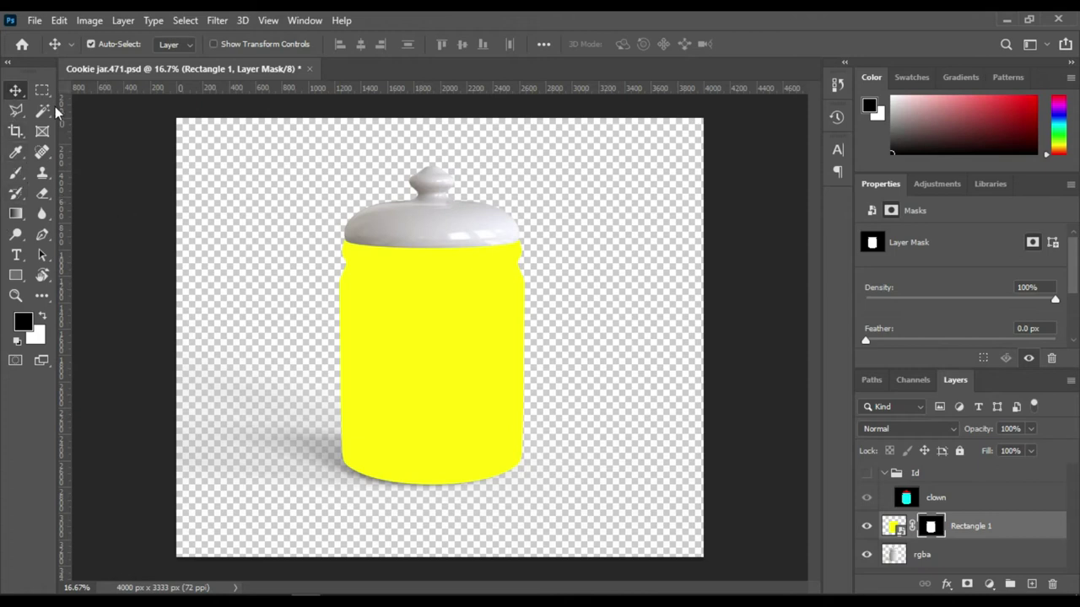
Step: Draw a rectangle over the lid and lower its opacity to about 38%
left_click(15, 275)
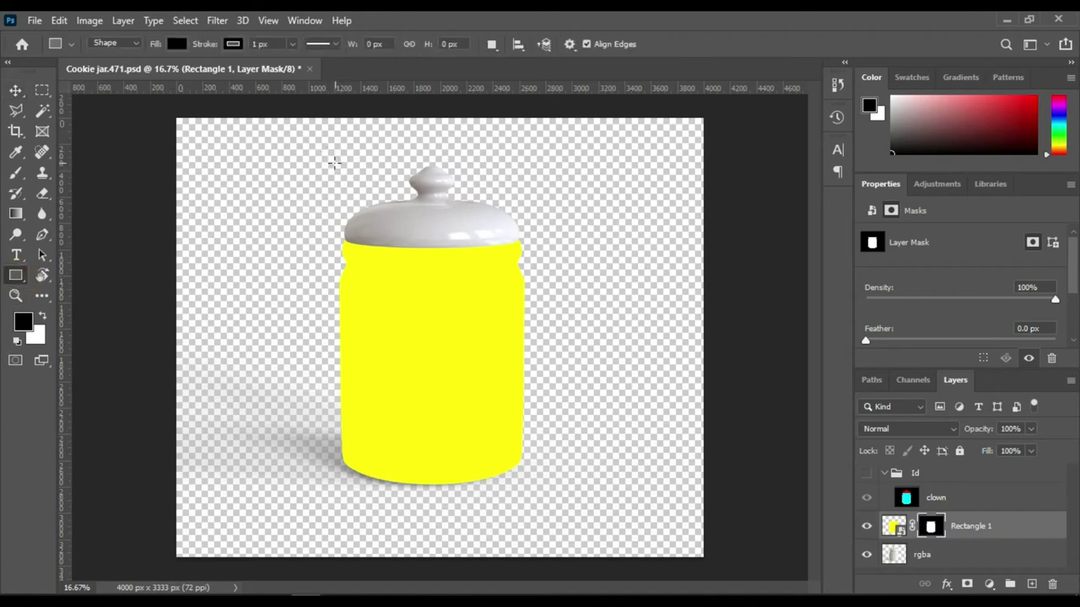
mouse_move(341, 153)
left_mouse_down()
mouse_move(532, 246)
mouse_move(522, 246)
left_mouse_up()
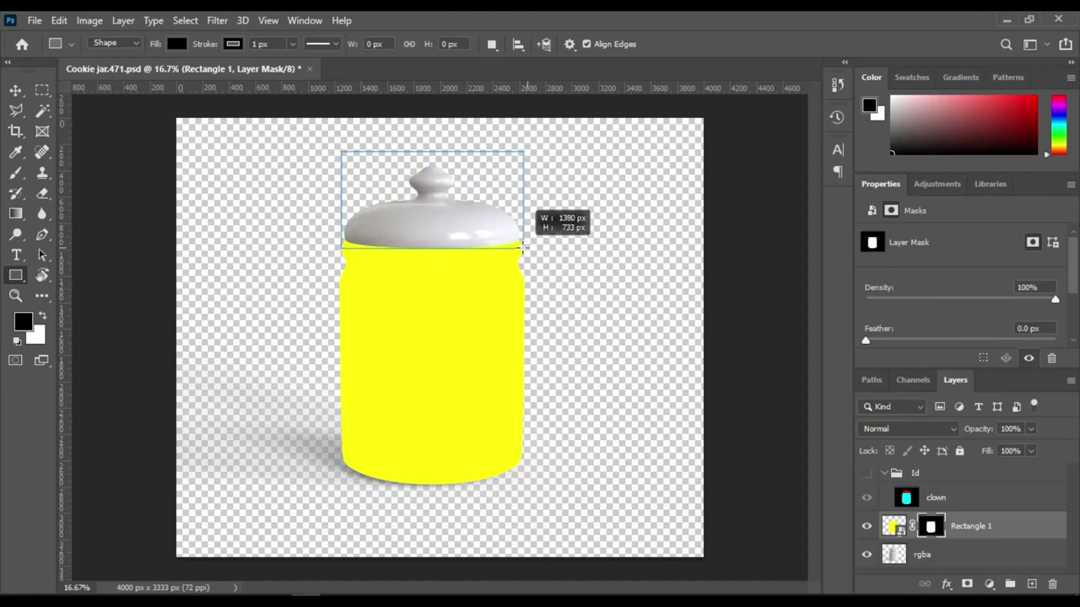
left_click_drag(522, 246, 522, 247)
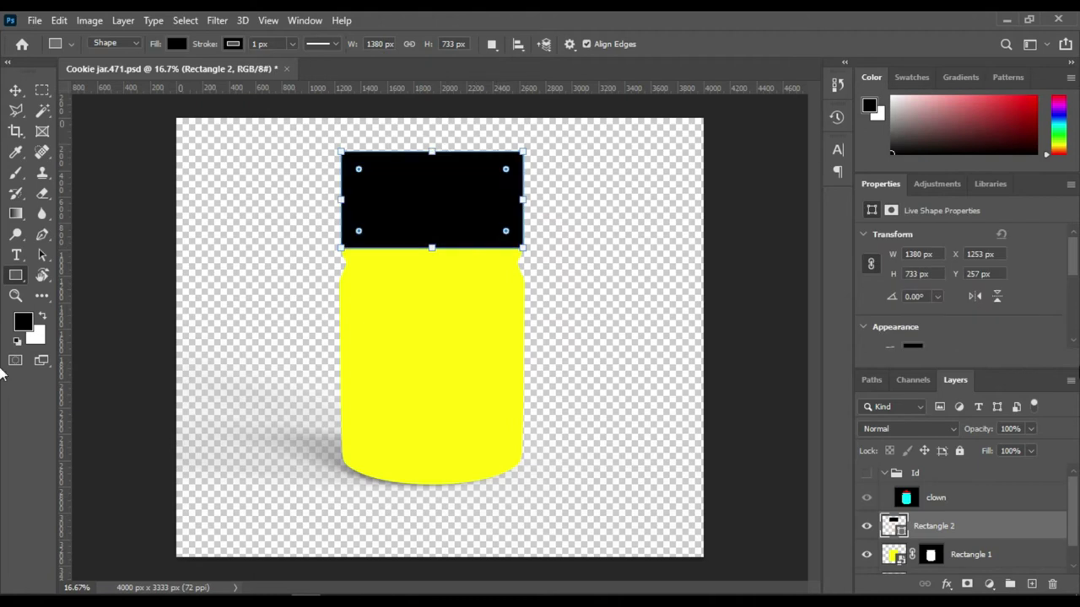
left_click(1031, 429)
left_click_drag(1000, 449, 986, 451)
Step: Add a horizontal guide at the lid's top and a vertical guide near its left edge
left_click_drag(471, 95, 440, 166)
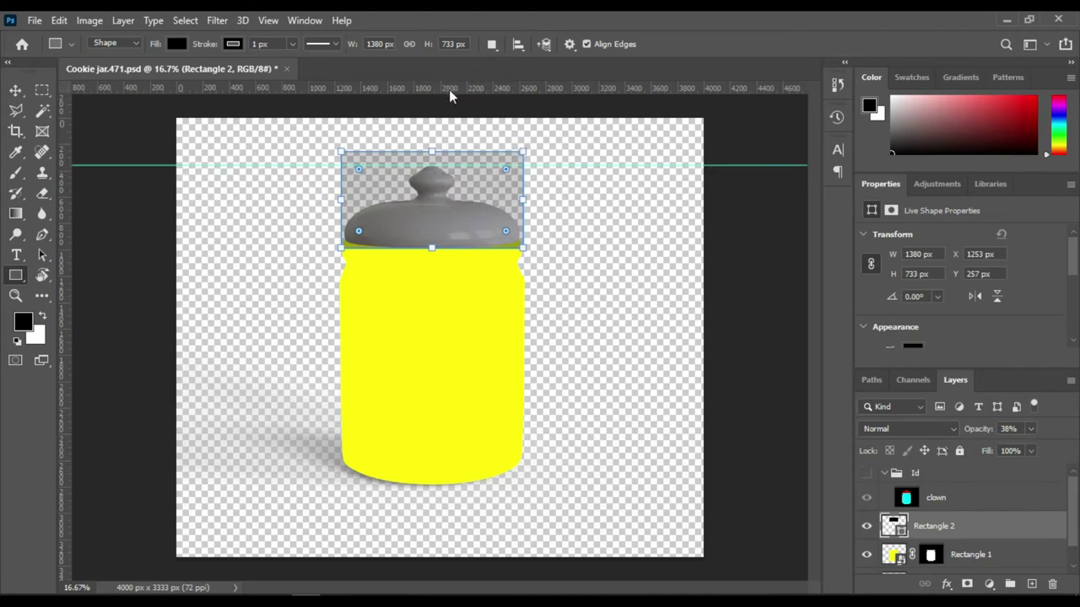
left_click_drag(61, 235, 350, 245)
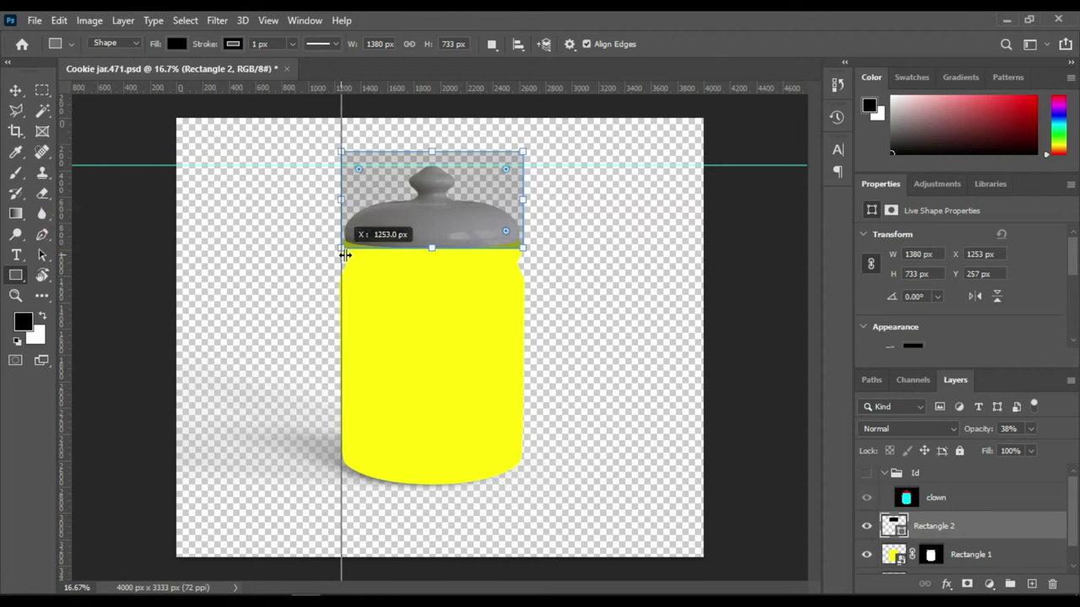
left_click_drag(350, 245, 349, 204)
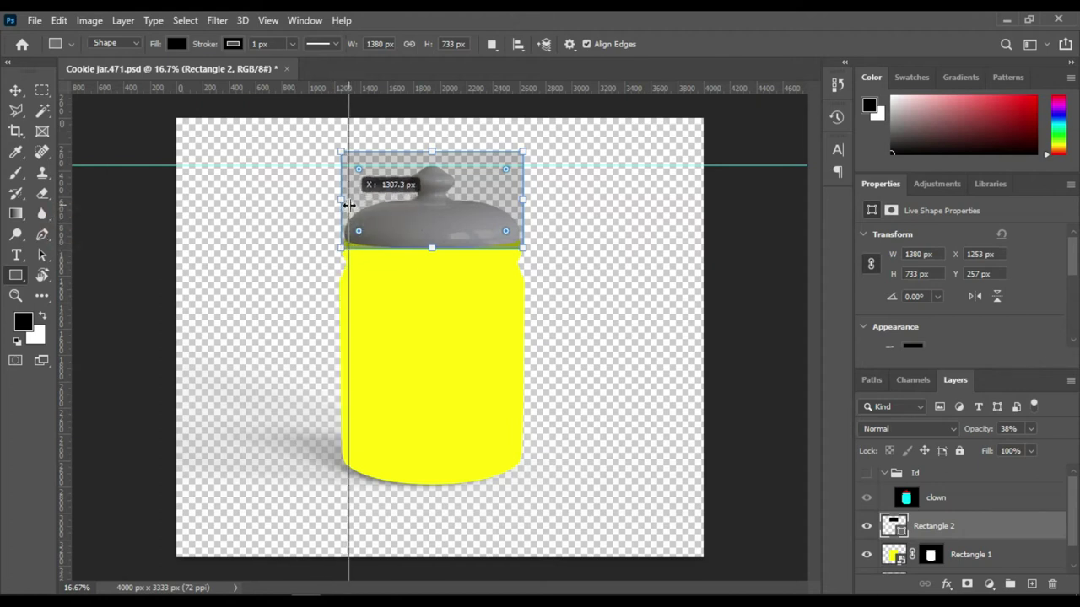
left_click_drag(348, 205, 348, 202)
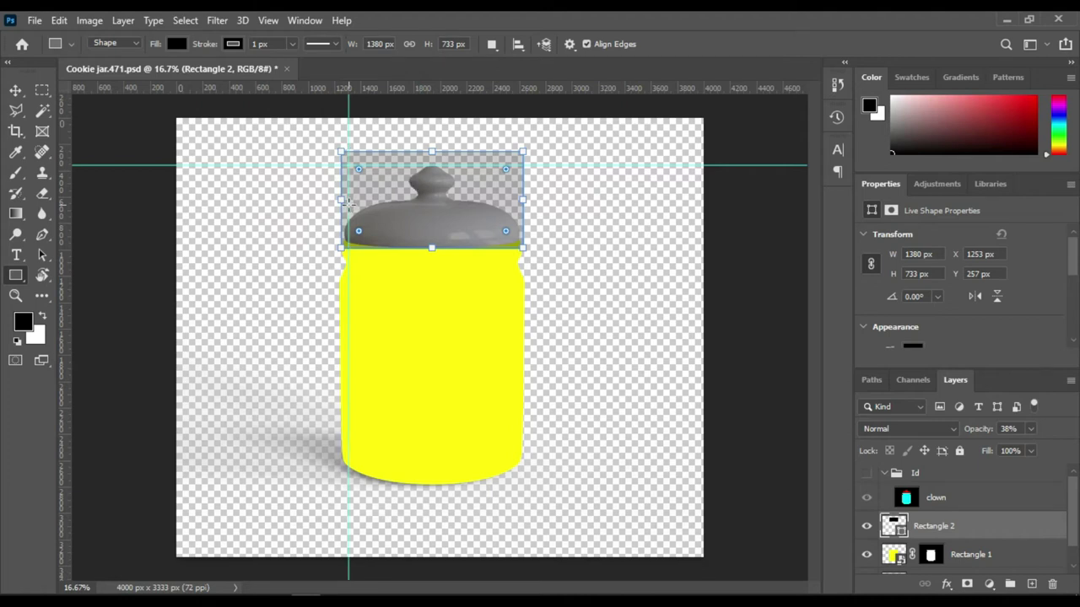
key("ctrl+plus")
key("ctrl+plus")
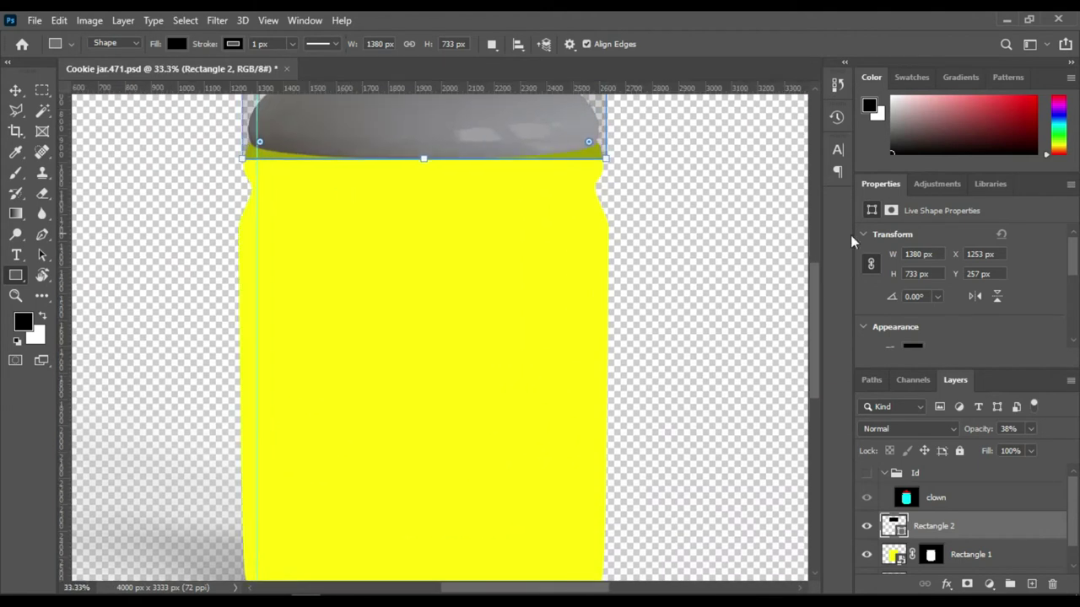
left_click_drag(818, 321, 822, 255)
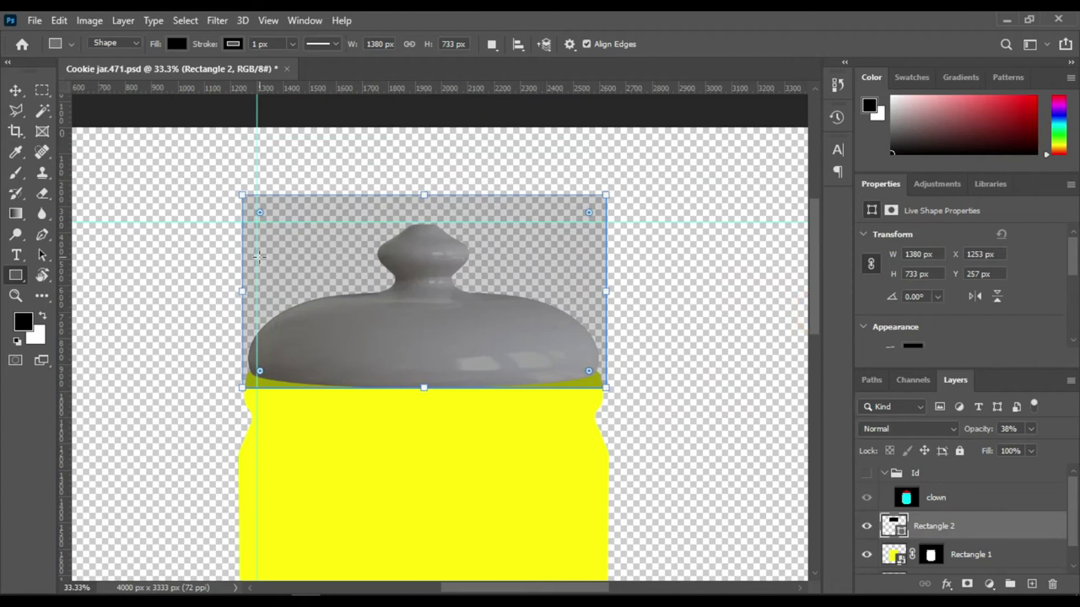
Step: Replace the misplaced vertical guide and align it with the lid rectangle's left edge at 50% zoom
left_click(15, 91)
left_click_drag(257, 126, 255, 93)
left_click_drag(62, 187, 250, 338)
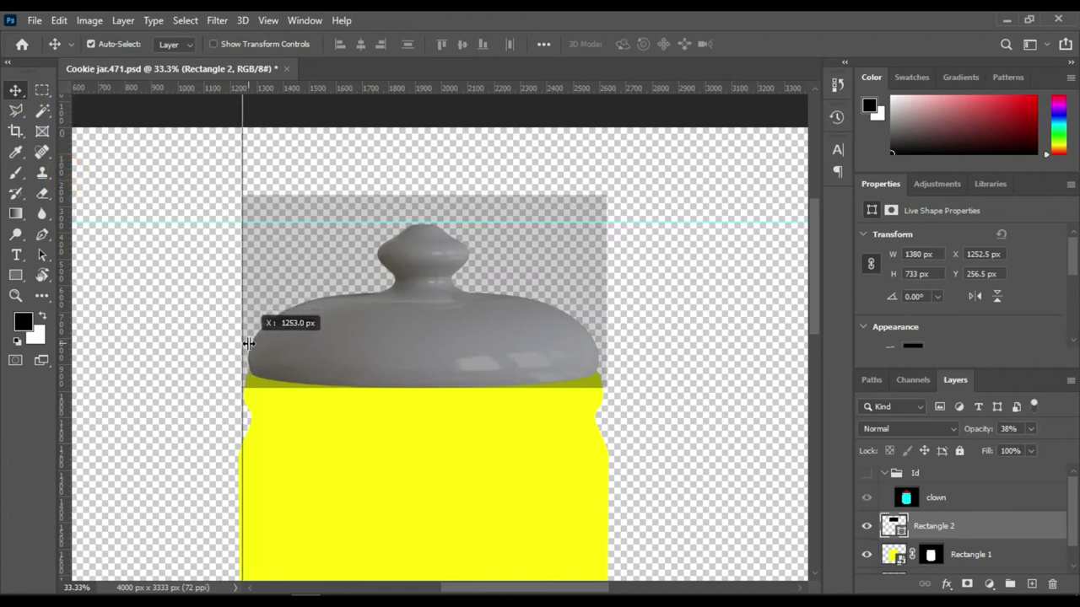
left_click_drag(250, 339, 252, 380)
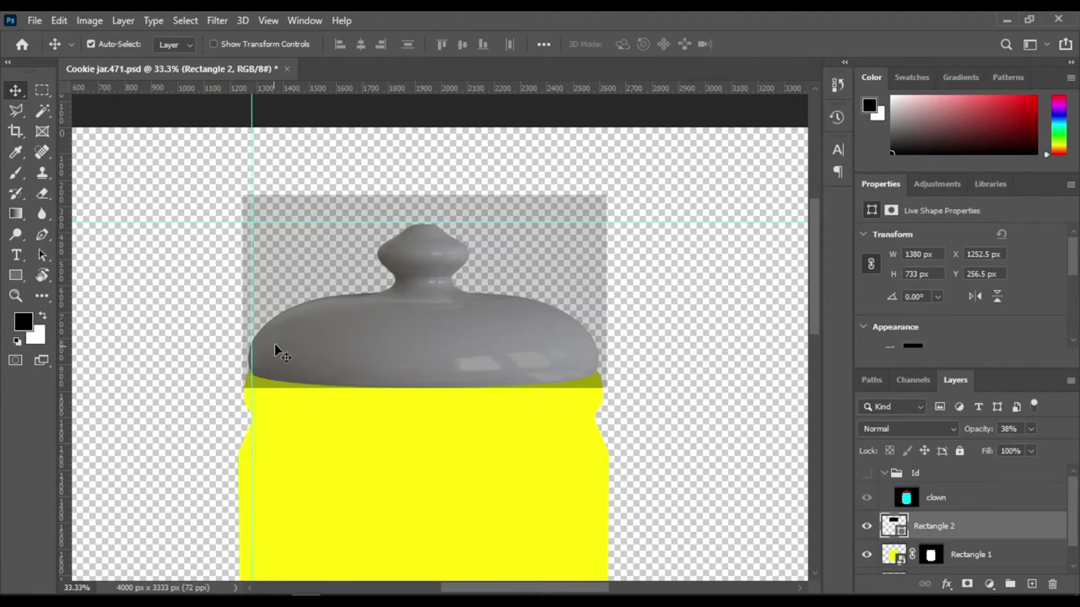
key("ctrl+plus")
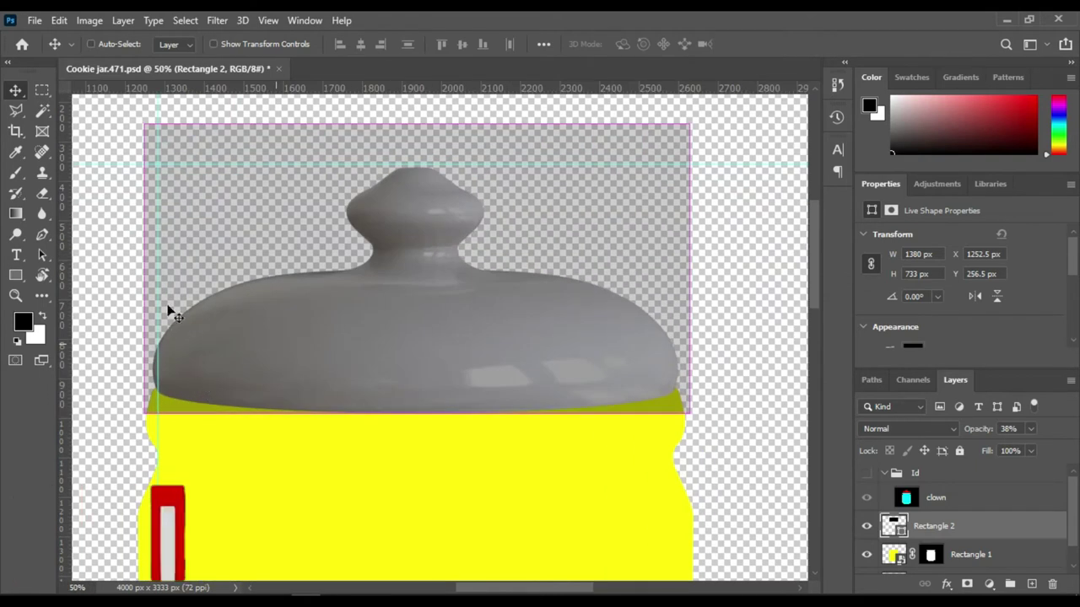
left_click(92, 44)
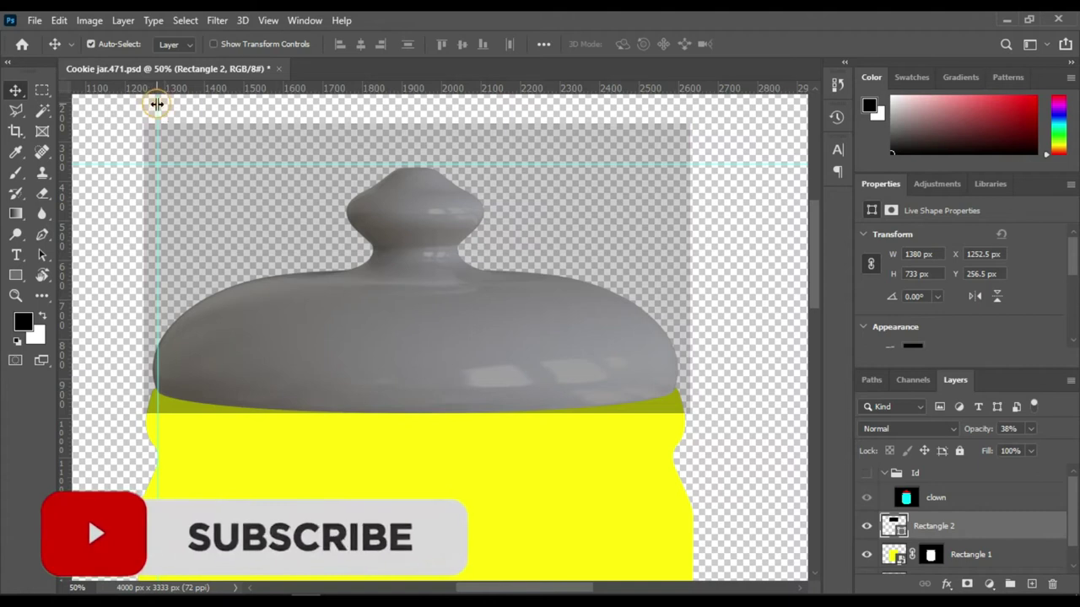
left_click_drag(155, 105, 153, 106)
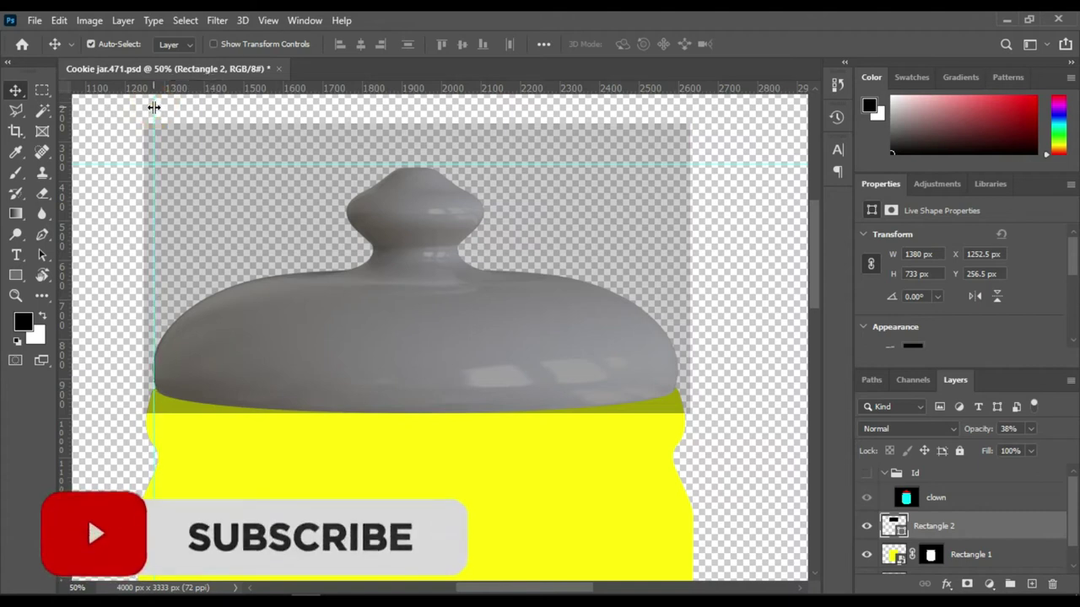
left_click(150, 106)
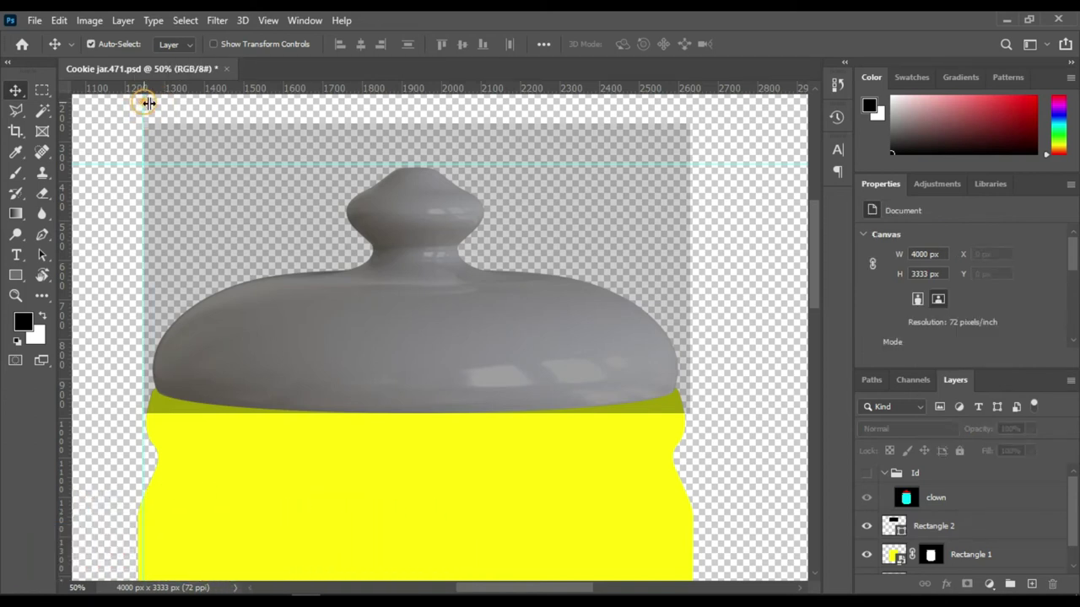
Step: Add vertical guides at the lid rectangle's left edge, centre and right edge near 2603 px
double_click(153, 104)
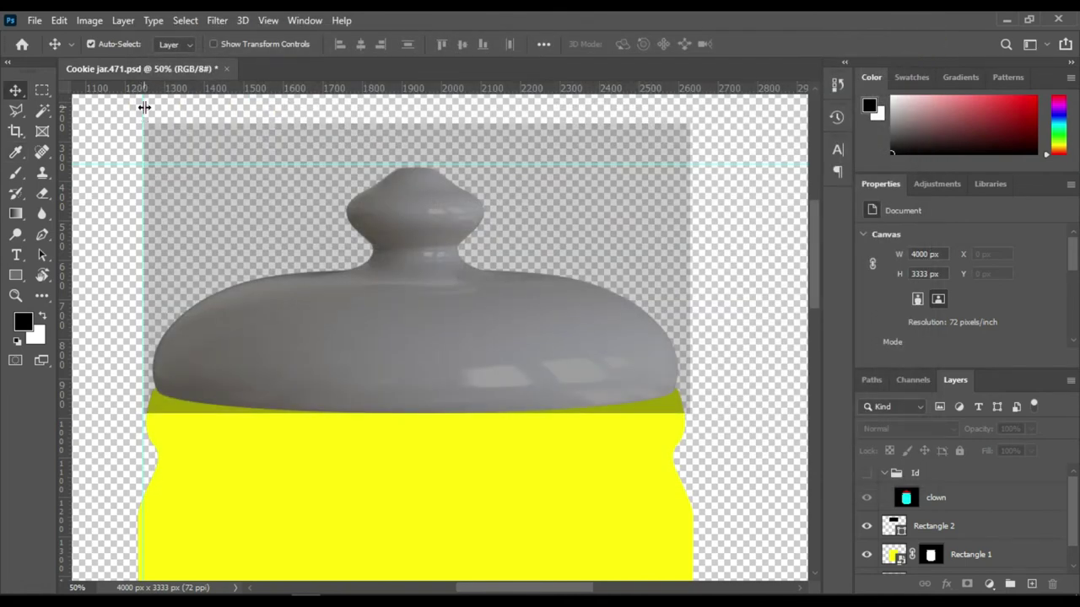
left_click_drag(144, 107, 153, 107)
left_click_drag(63, 128, 415, 147)
left_click_drag(661, 202, 700, 209)
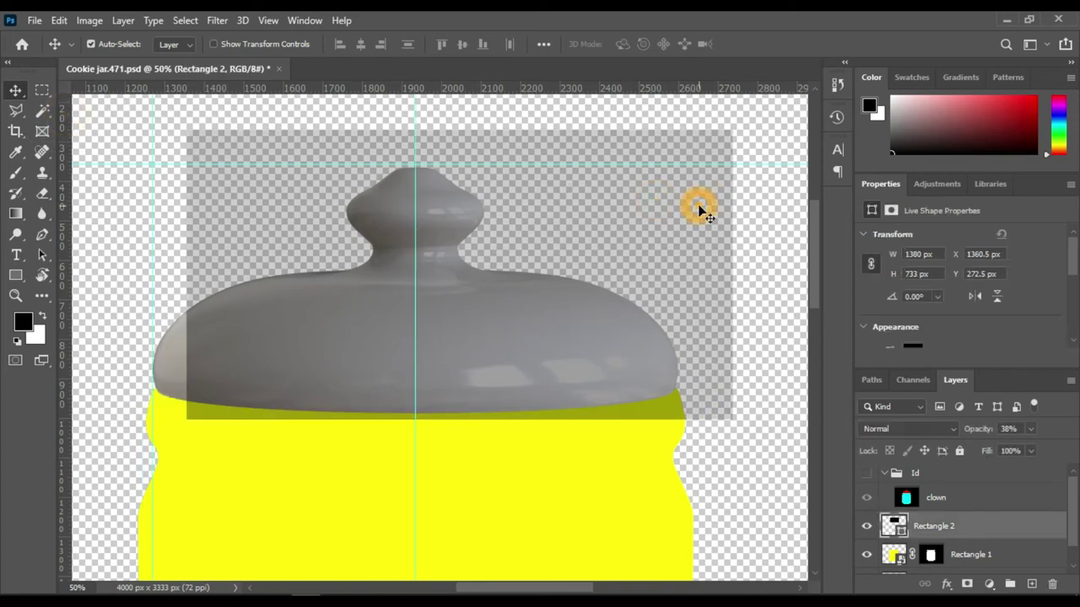
key("ctrl+z")
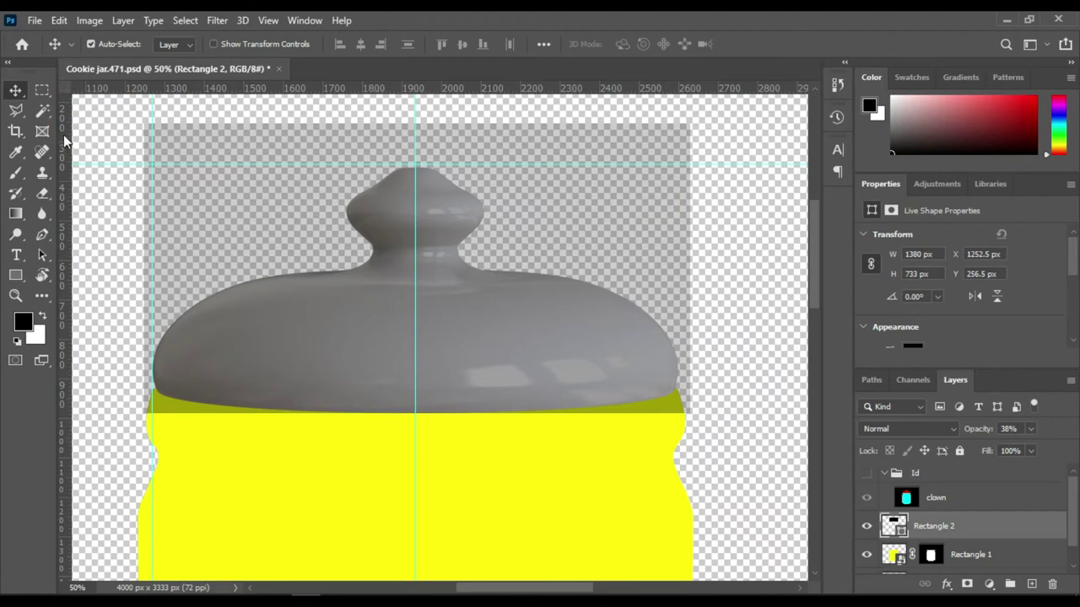
left_click_drag(417, 121, 417, 84)
left_click_drag(66, 135, 679, 184)
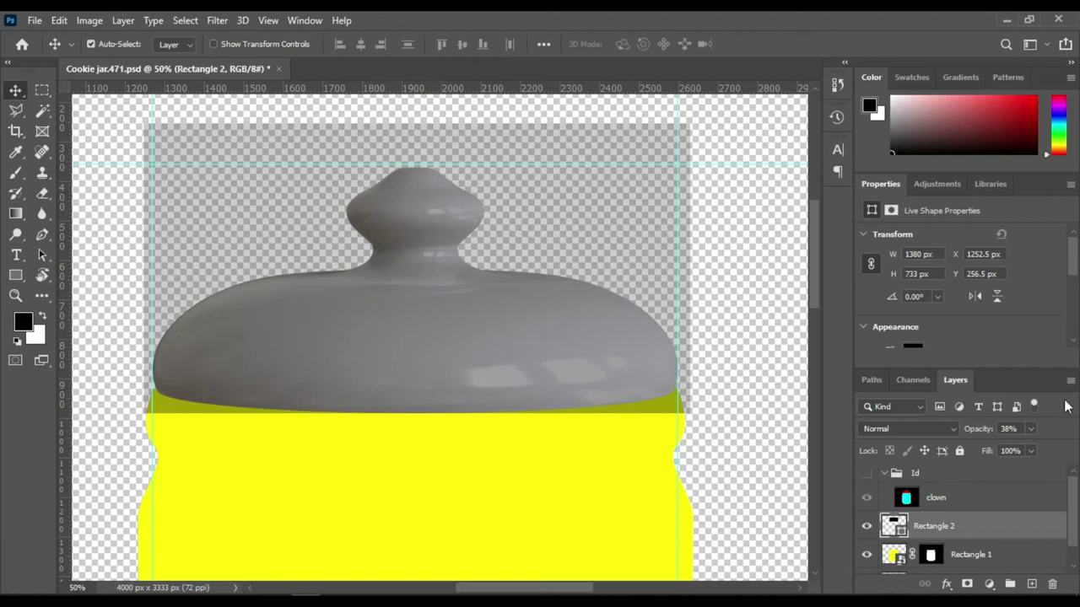
Step: Restore Rectangle 2 to 100% opacity, remove its stroke and fill it magenta
left_click(1031, 430)
key("0")
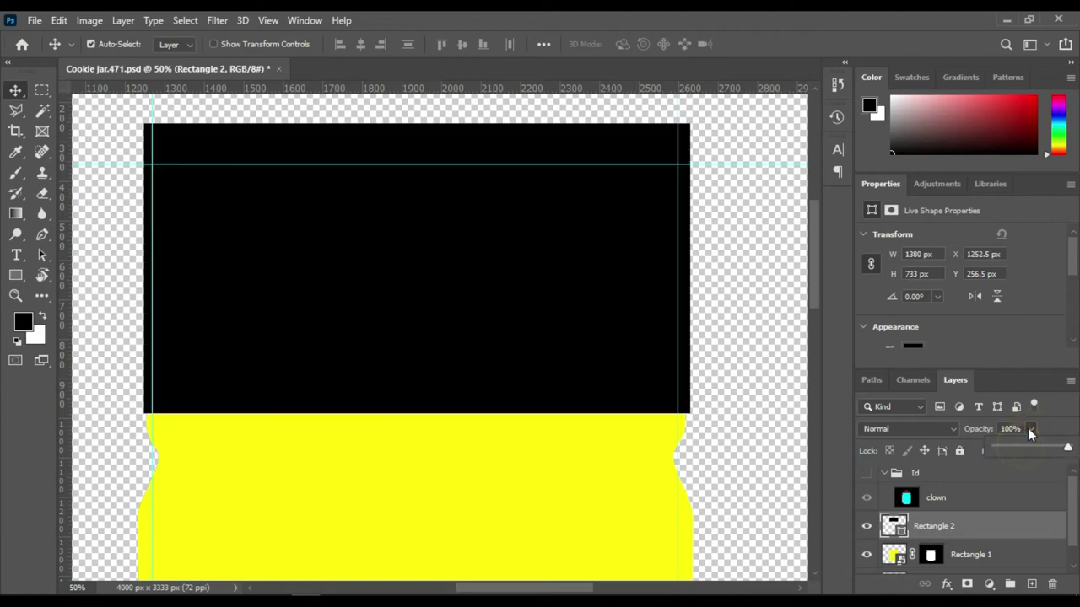
scroll(1071, 280, "down", 3)
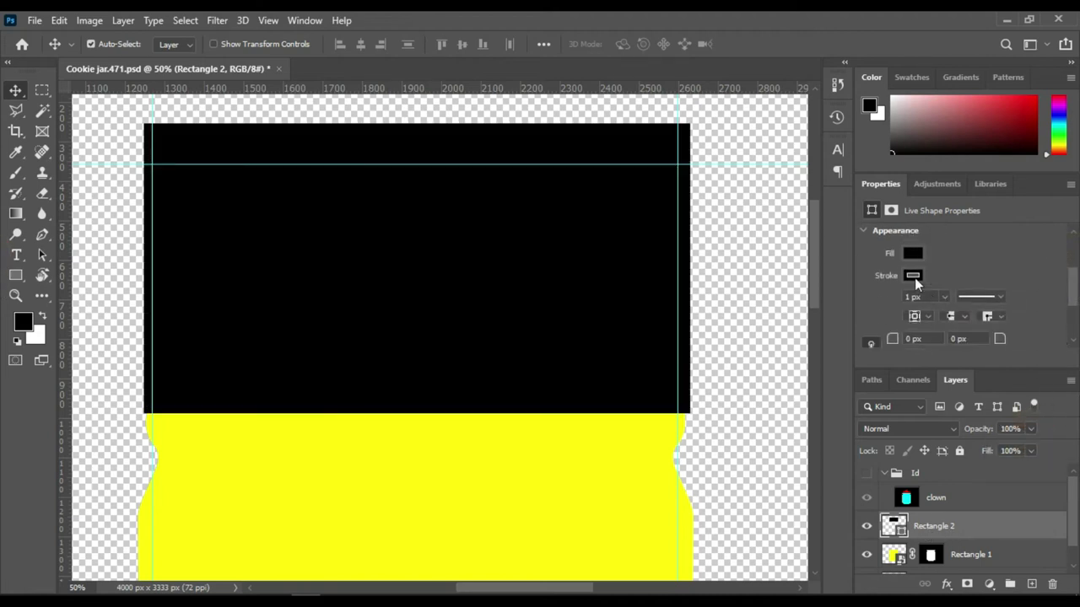
left_click(913, 277)
left_click(868, 304)
left_click(915, 254)
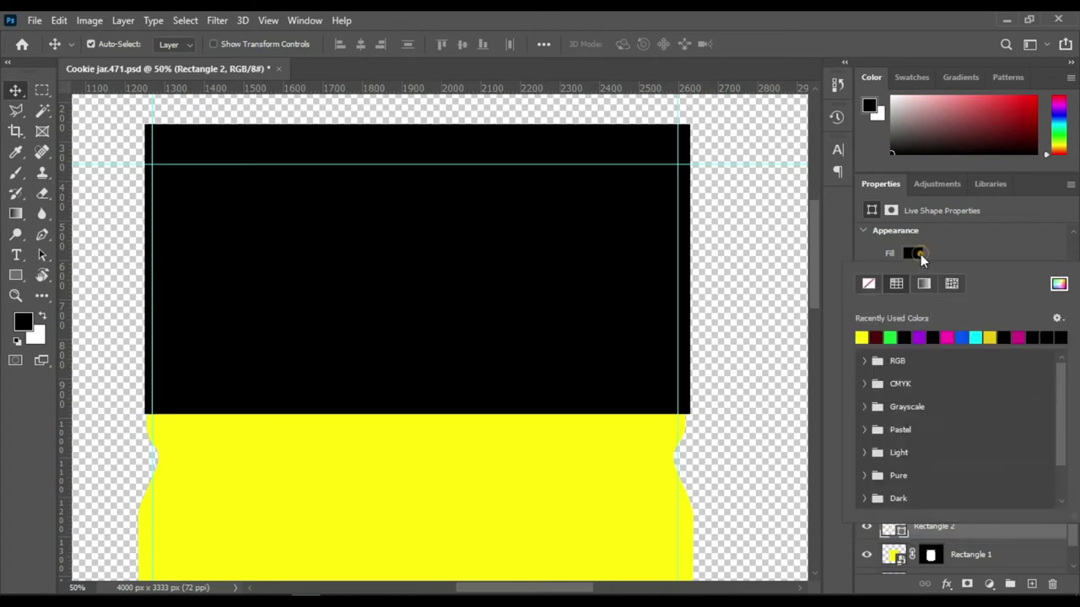
left_click(949, 338)
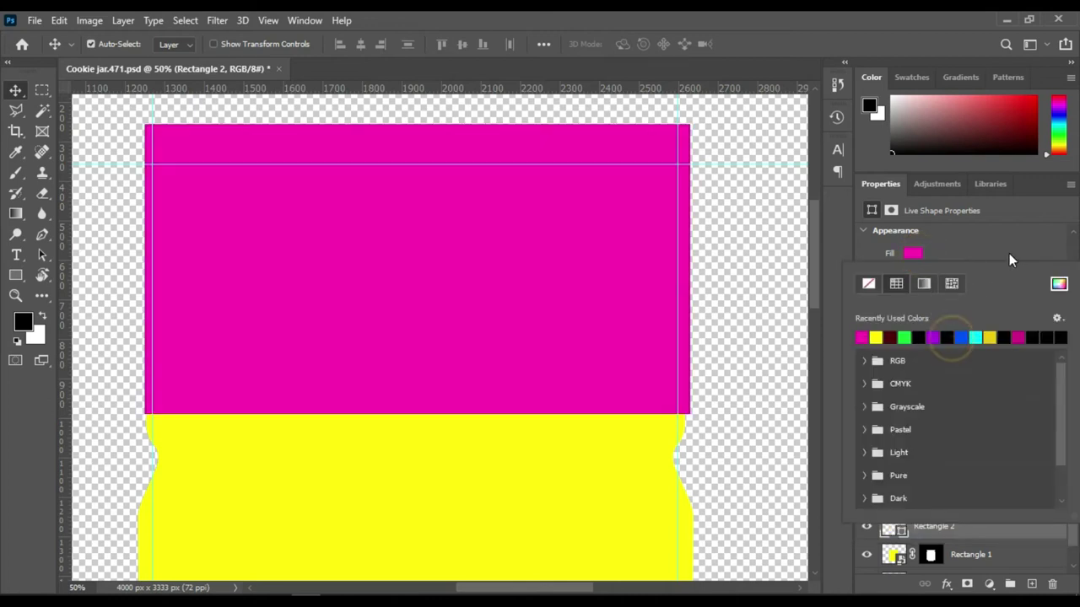
left_click(1013, 255)
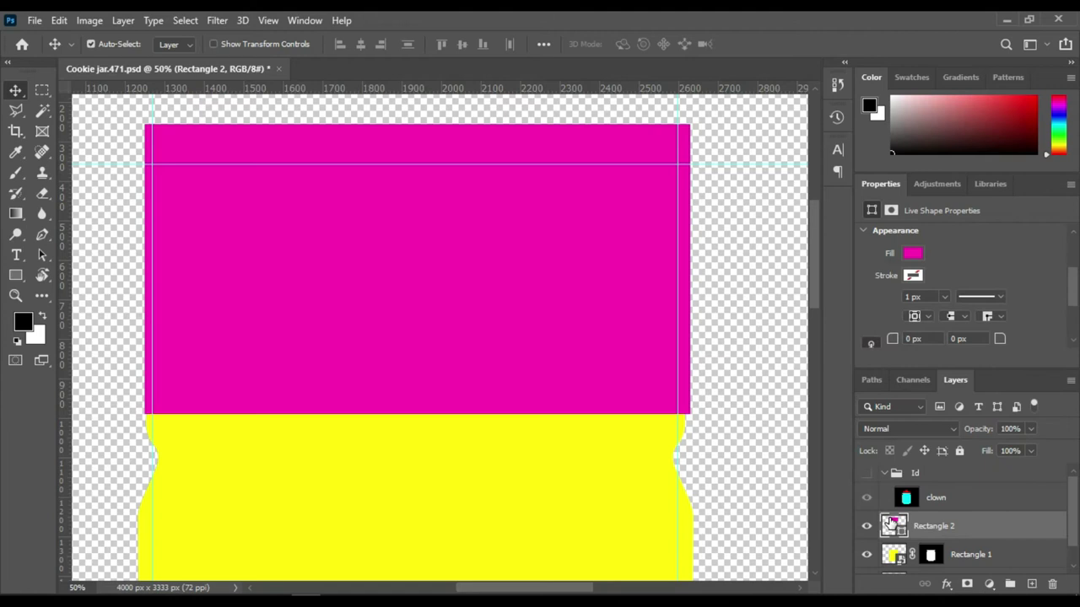
Step: Convert Rectangle 2 into a smart object and drop its opacity to 45%
right_click(892, 523)
right_click(952, 527)
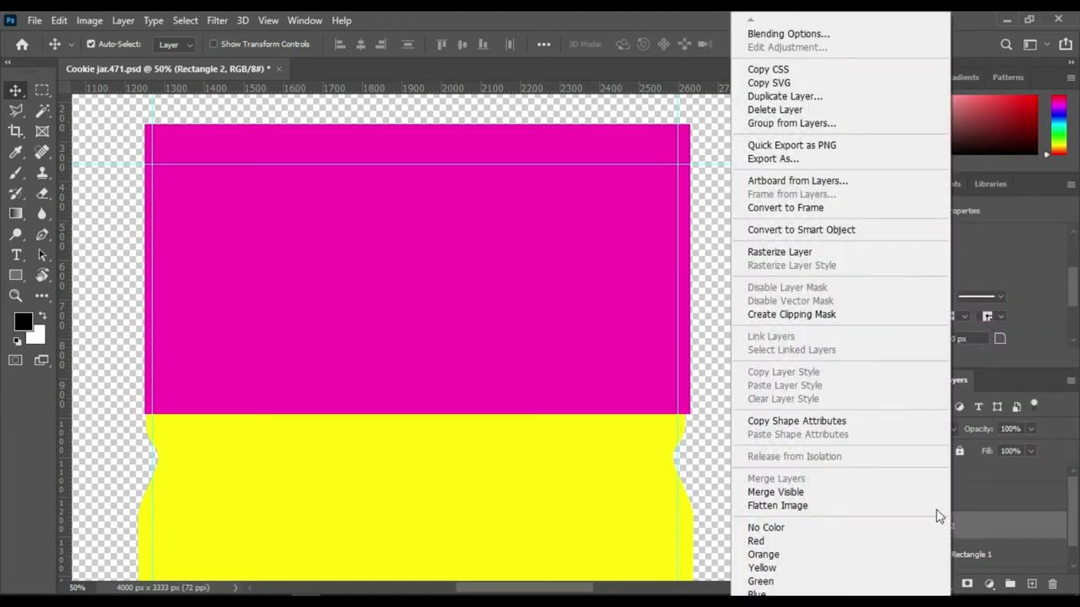
left_click(866, 231)
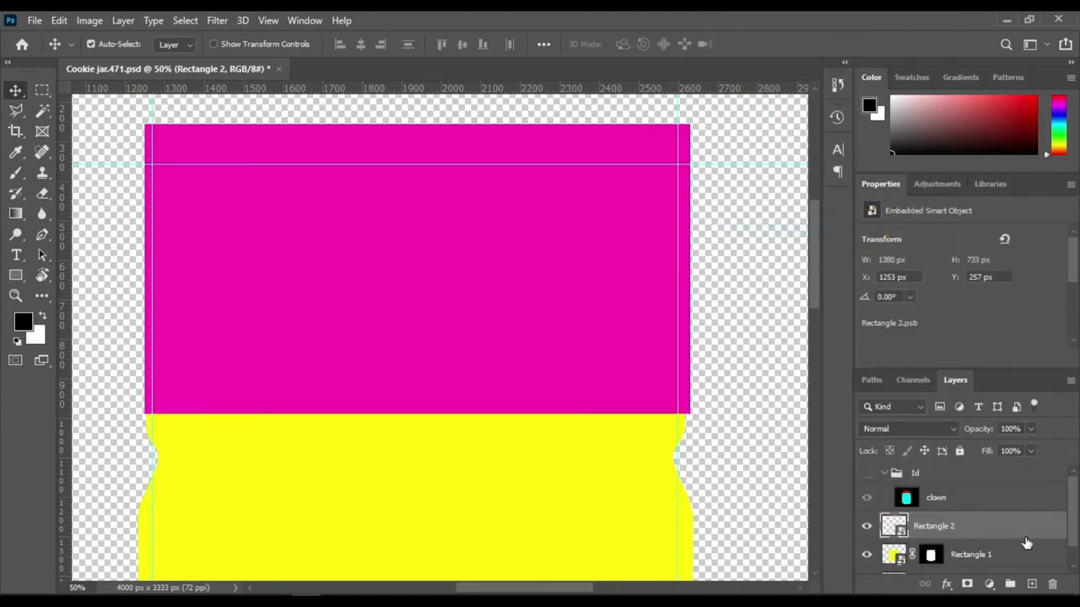
left_click(1031, 429)
left_click_drag(1031, 449, 991, 449)
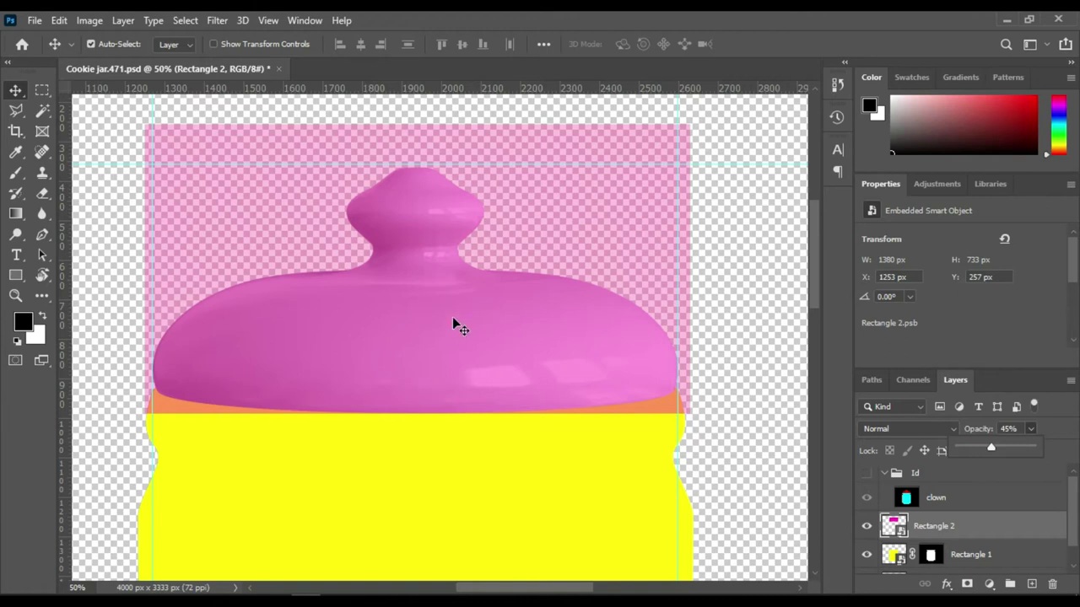
key("ctrl+t")
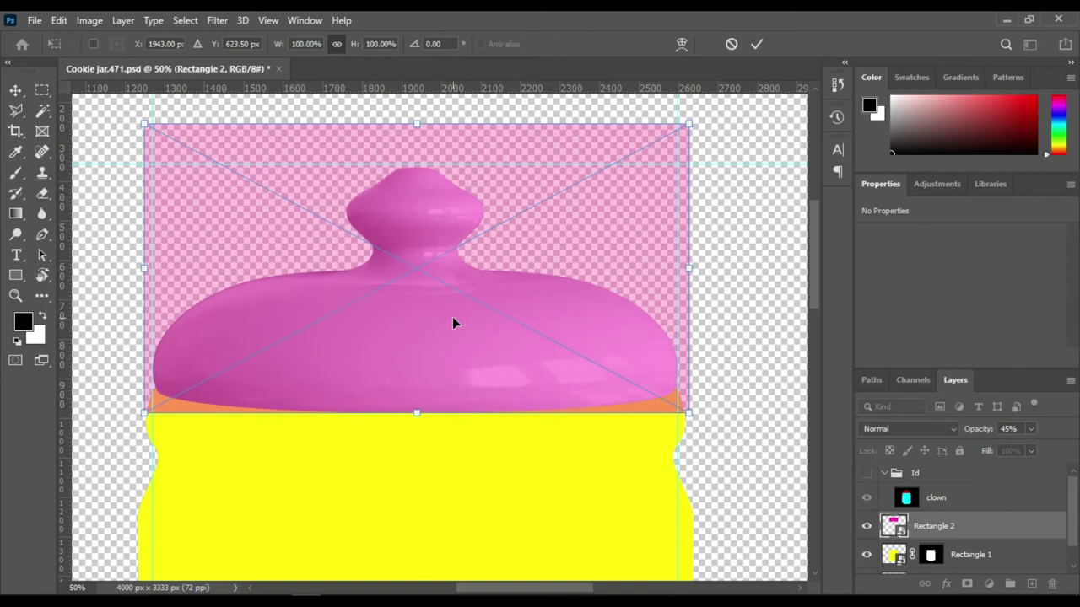
Step: Apply a Shell Lower warp to the magenta rectangle and adjust its bend
right_click(452, 321)
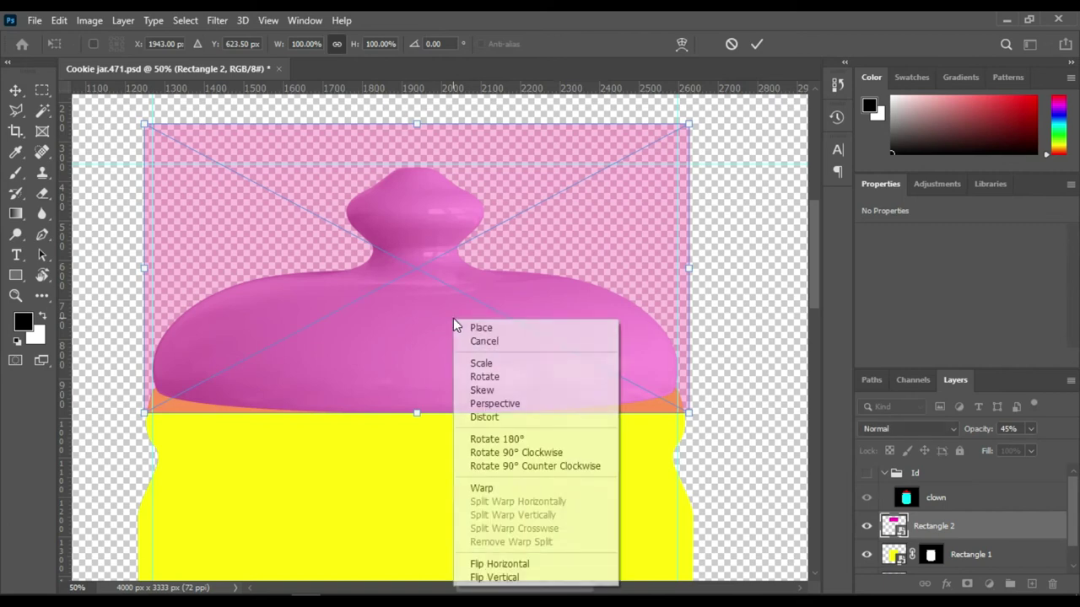
left_click(498, 488)
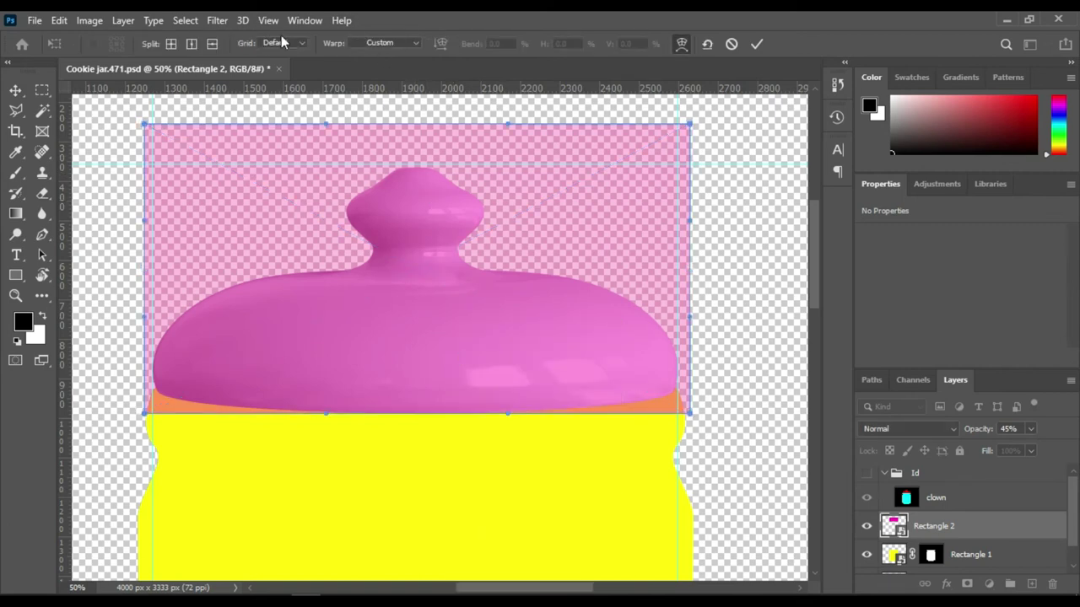
left_click(416, 43)
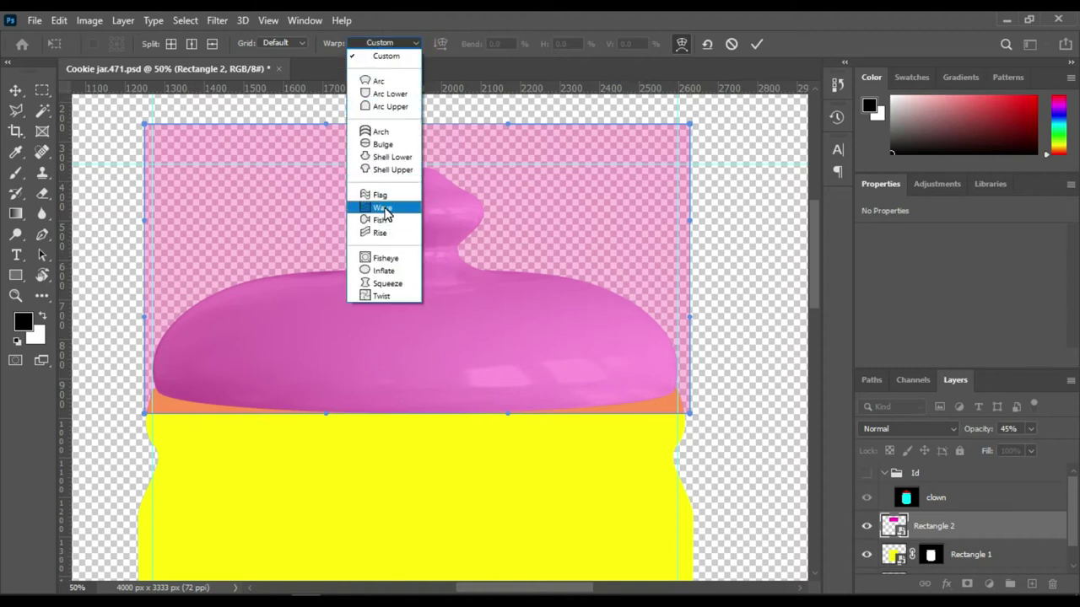
left_click(397, 158)
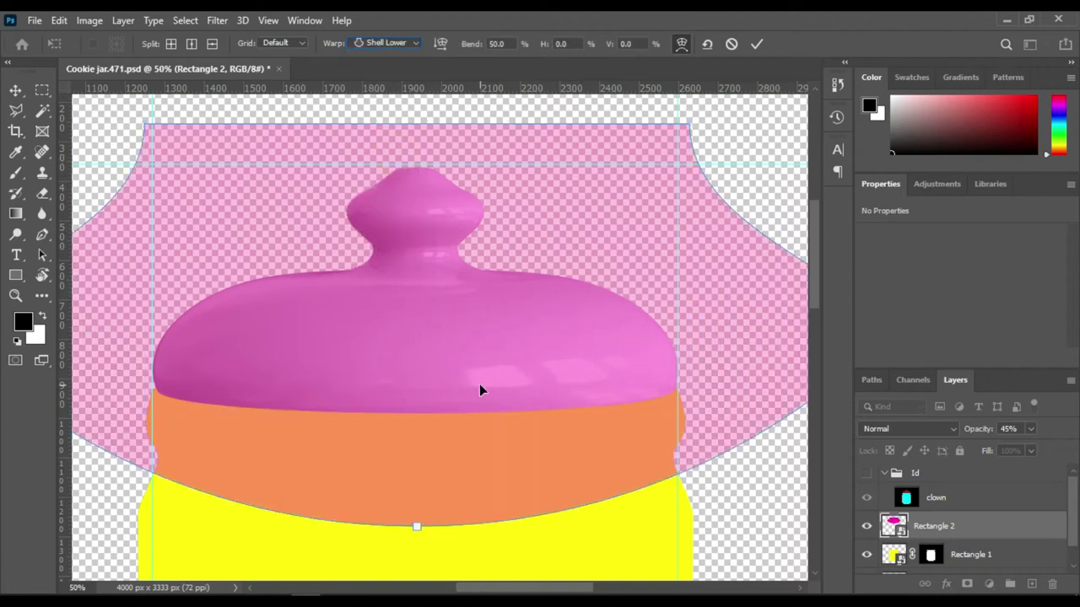
mouse_move(417, 521)
left_mouse_down()
mouse_move(419, 422)
mouse_move(422, 457)
left_mouse_up()
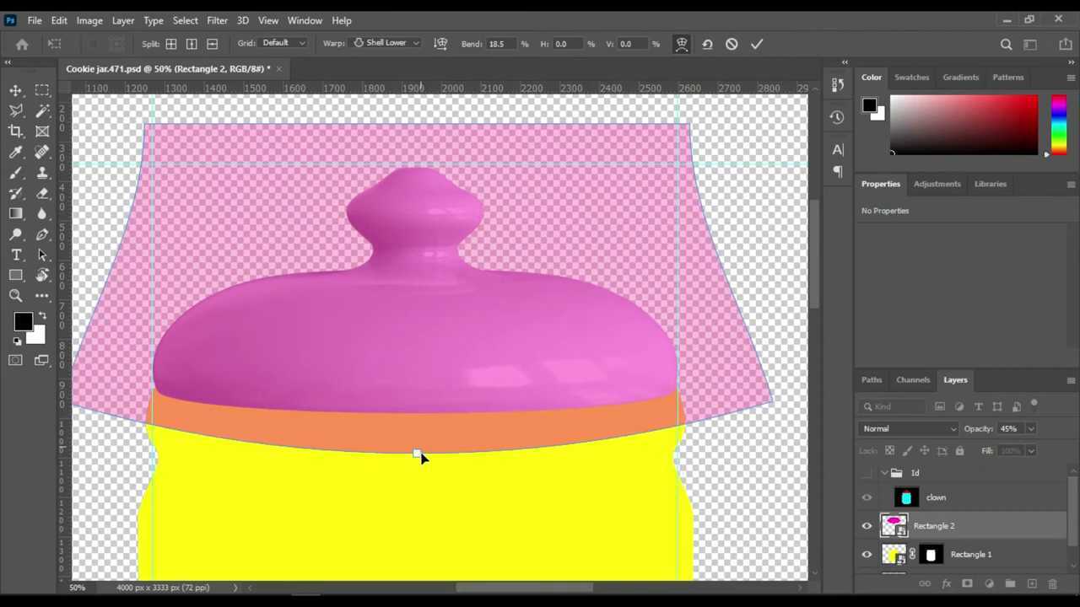
left_click_drag(422, 456, 427, 480)
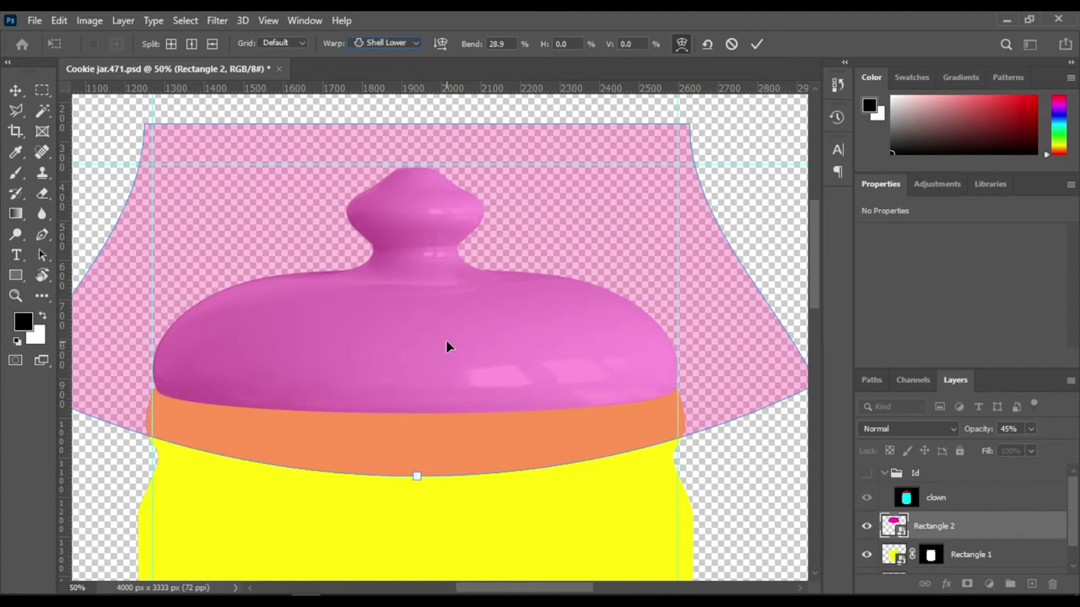
Step: Scale the warped magenta shape down proportionally
key("ctrl+t")
key("ctrl+minus")
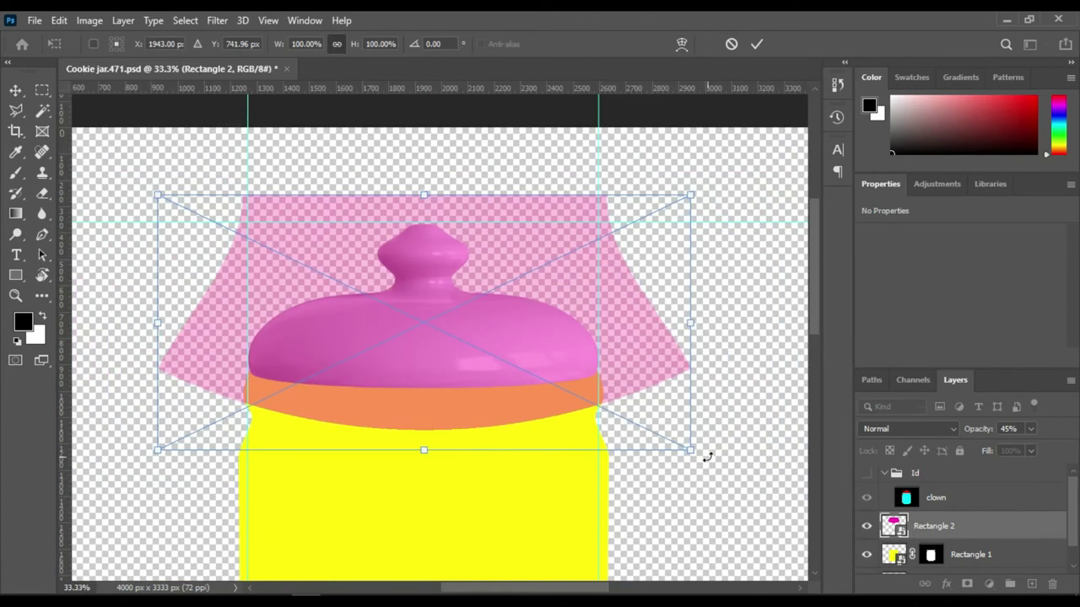
left_click_drag(692, 452, 643, 416)
left_click(757, 43)
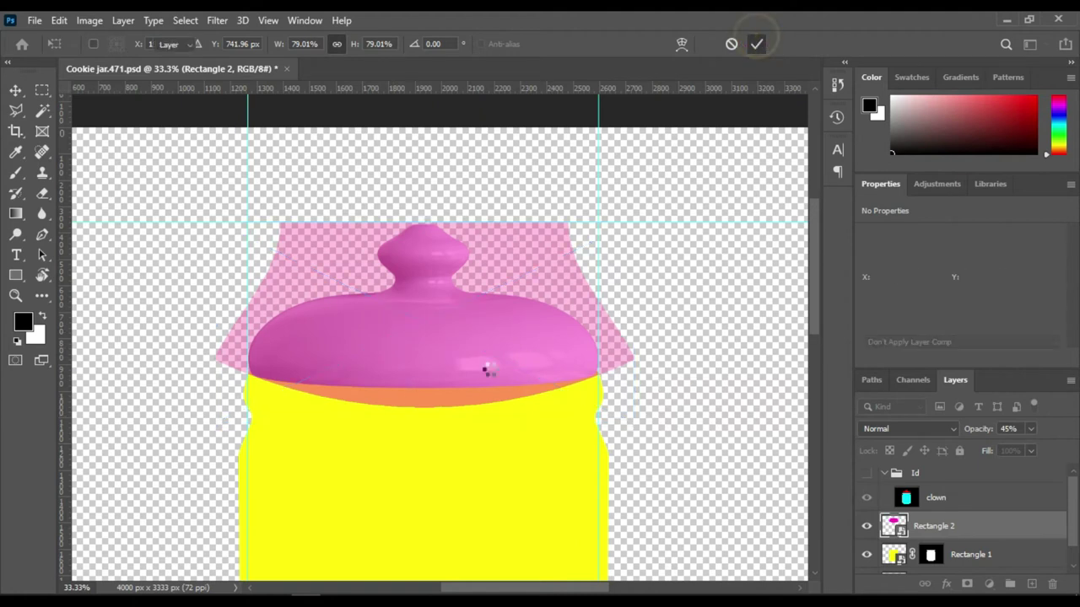
Step: Fine-tune the warp to a 28.9% bend along the lid's rim and commit it
key("ctrl+t")
right_click(441, 324)
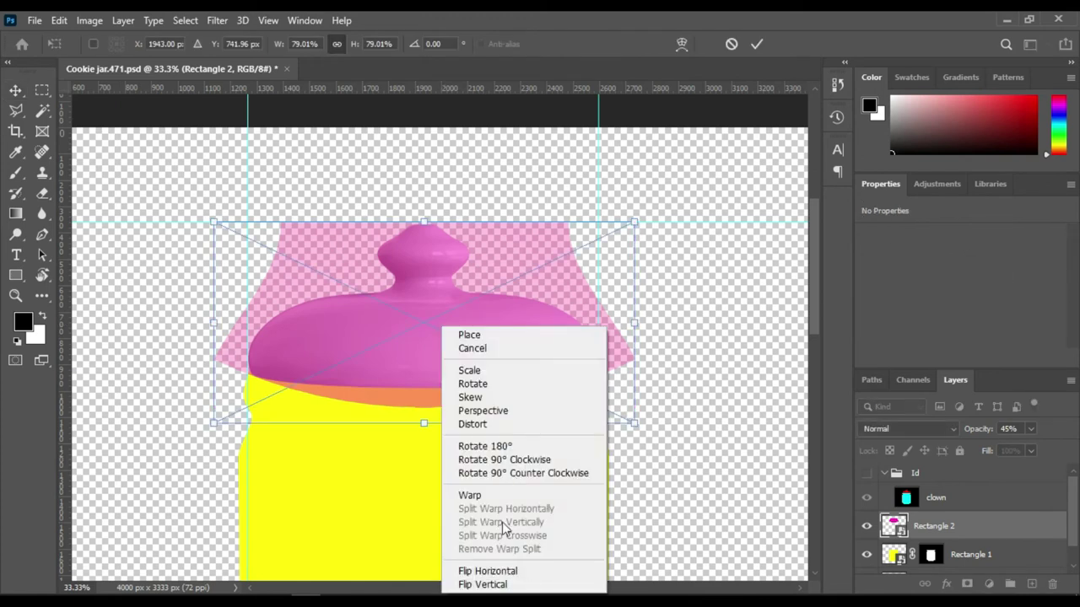
left_click(470, 495)
left_click_drag(423, 414, 429, 405)
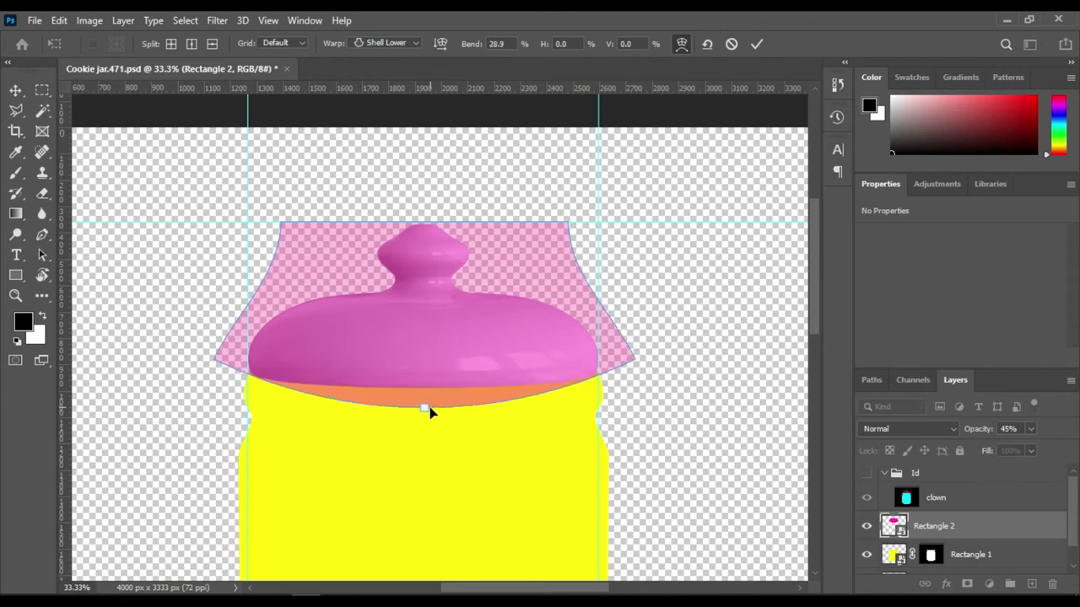
left_click_drag(420, 352, 417, 355)
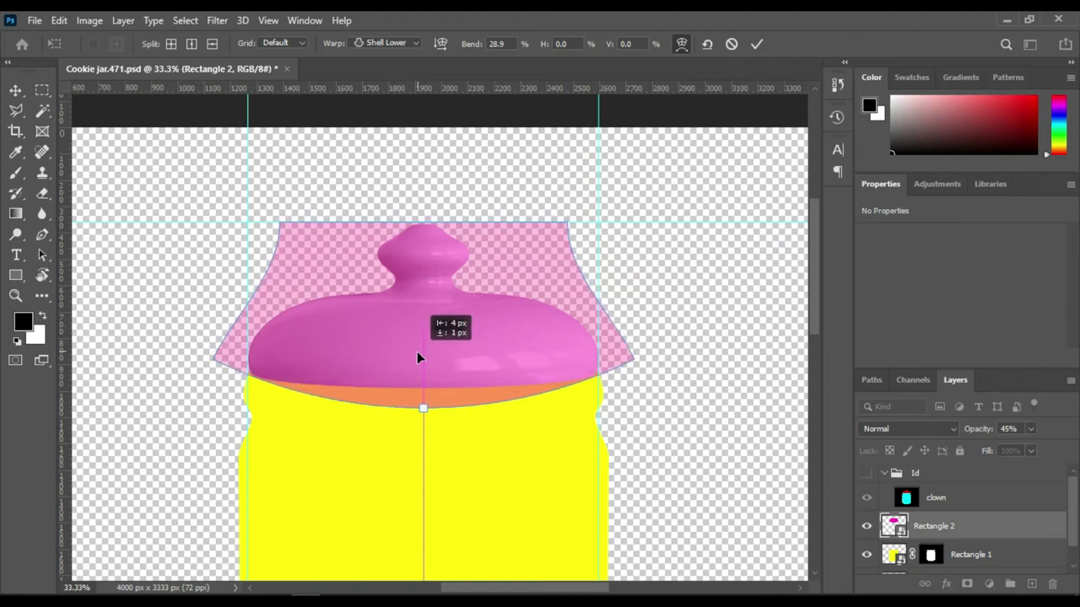
left_click_drag(417, 351, 417, 351)
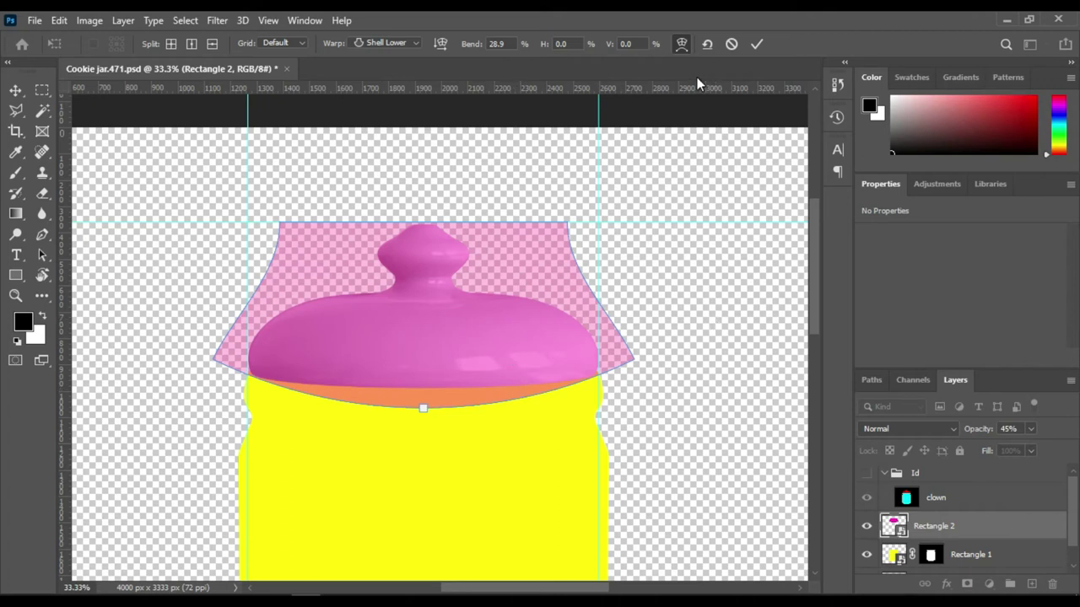
left_click(764, 45)
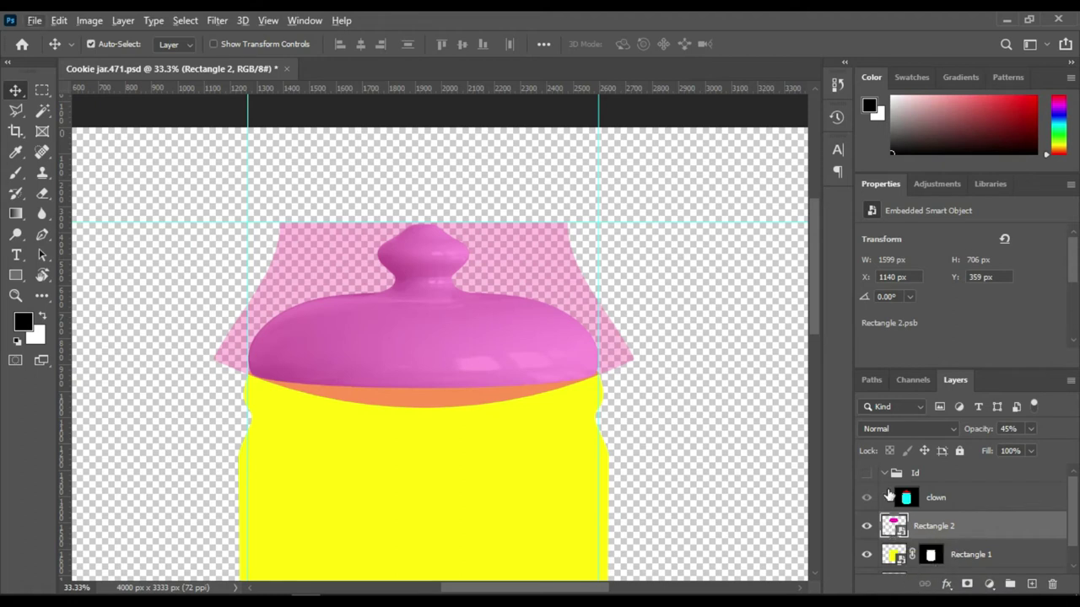
Step: Magic Wand the red lid on the Id colour map to load the lid selection, then hide Id
left_click(866, 473)
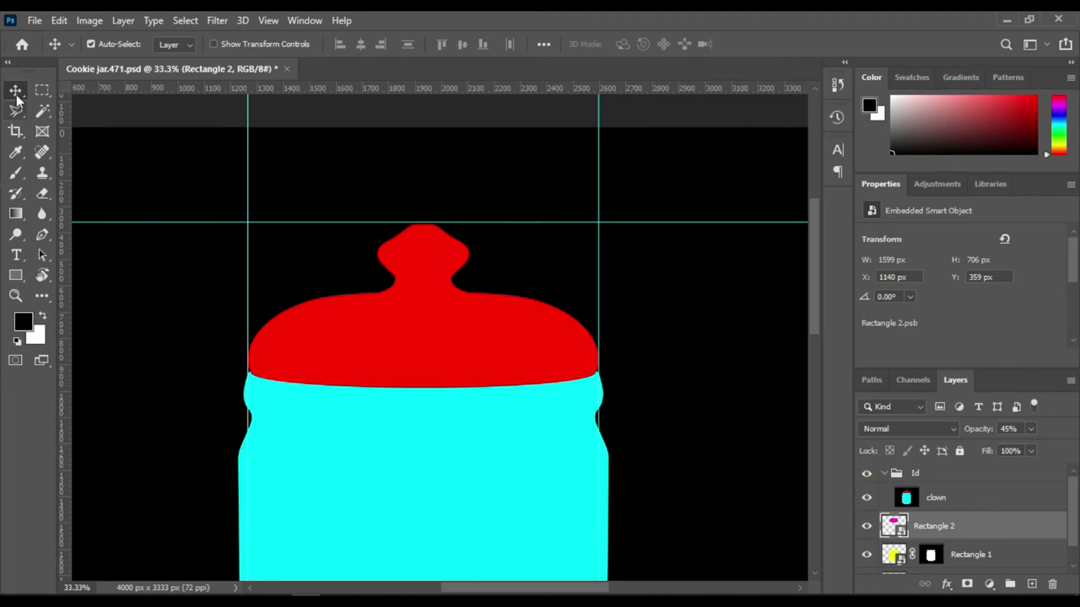
left_click(42, 110)
left_click(412, 329)
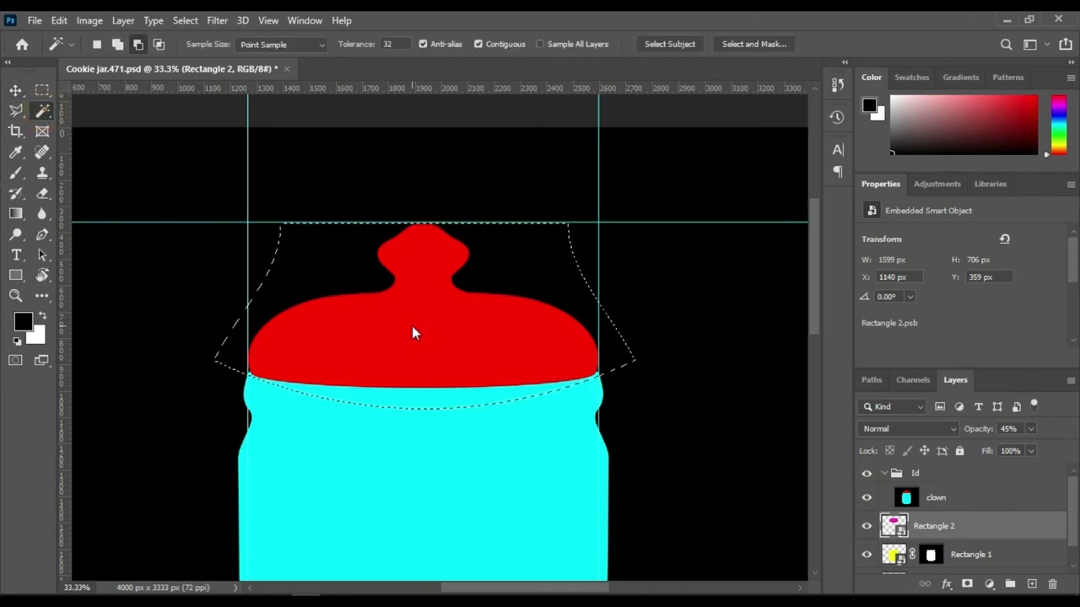
key("ctrl+d")
left_click(909, 500)
left_click(393, 295)
left_click(867, 475)
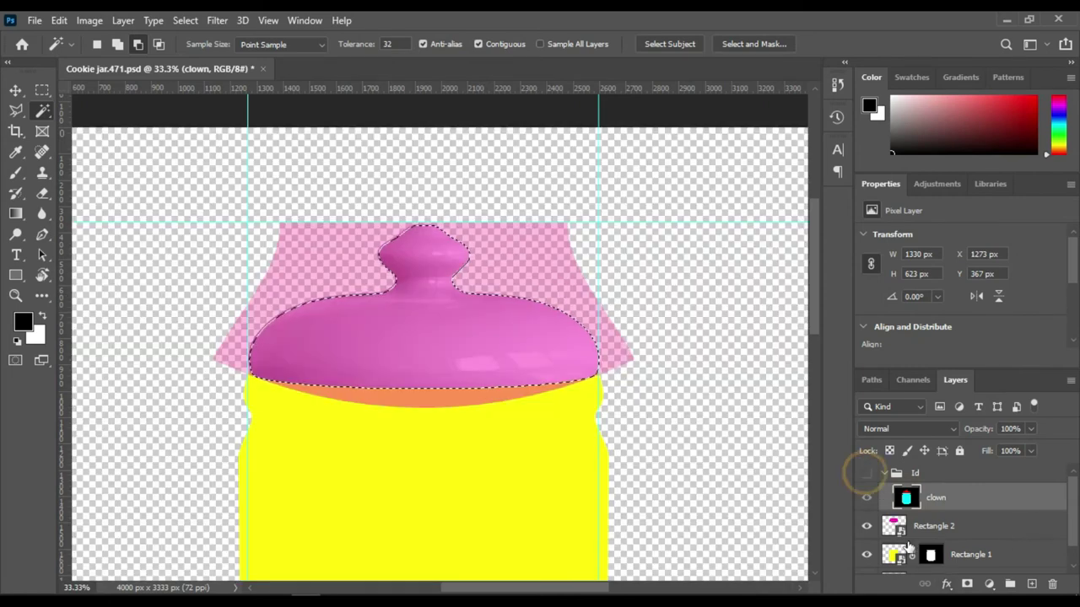
Step: Set Rectangle 2 to 100% opacity and mask it to the lid selection
left_click(934, 526)
left_click(1032, 429)
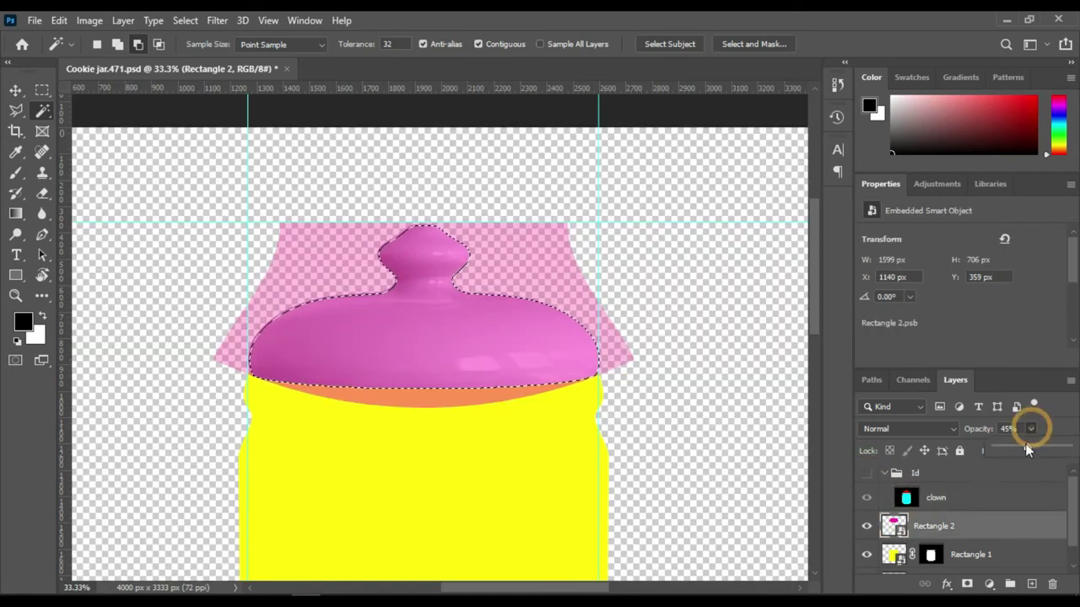
left_click_drag(1022, 447, 1067, 447)
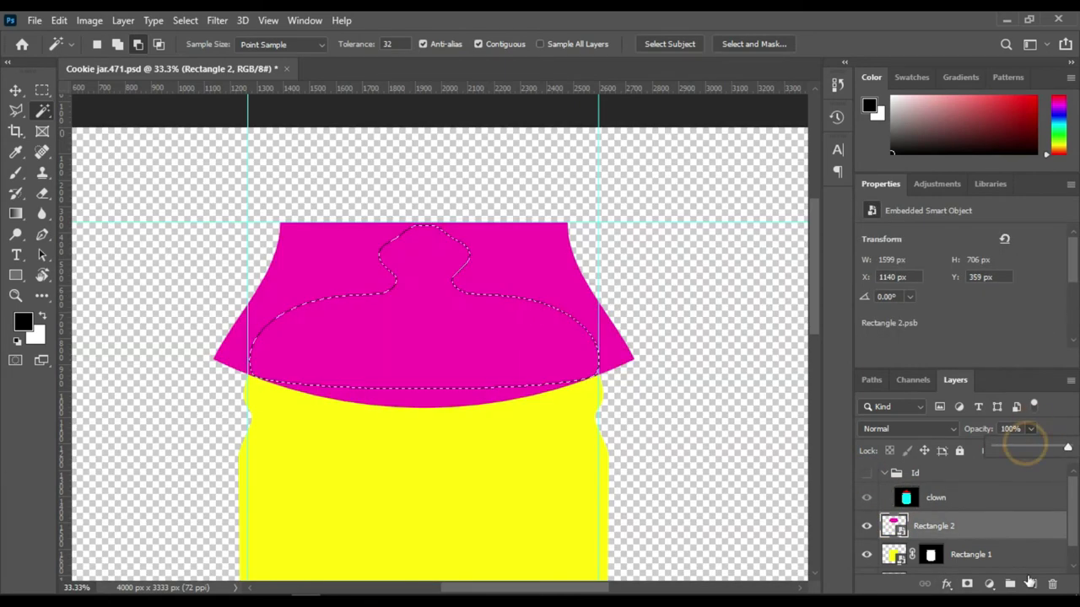
left_click(966, 584)
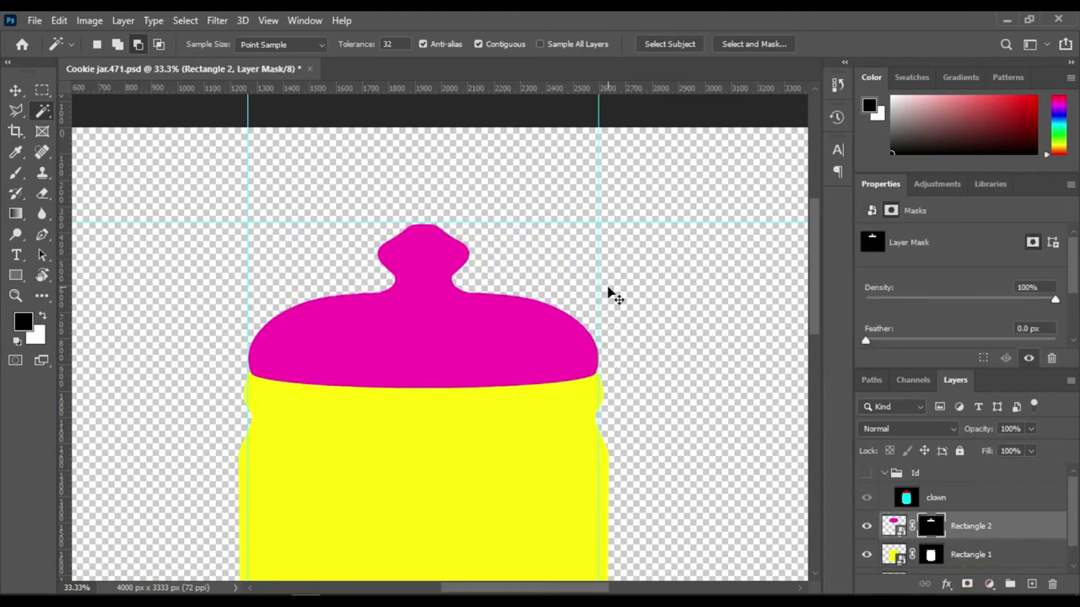
key("ctrl+minus")
key("ctrl+minus")
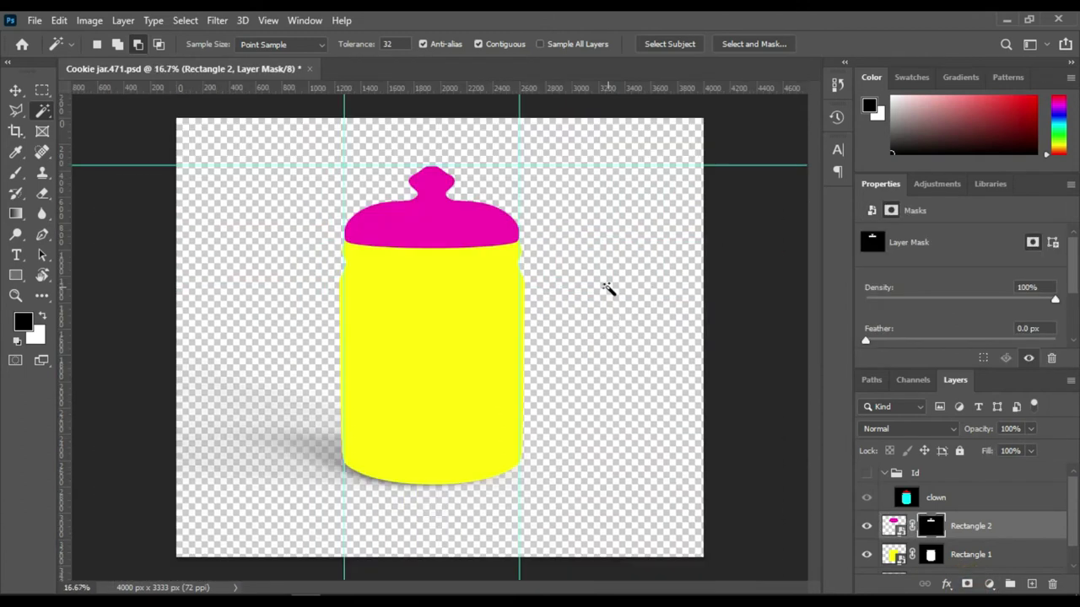
Step: Group Rectangle 2 with Rectangle 1 and name the group Edit
left_click(1016, 561, "shift")
key("ctrl+j")
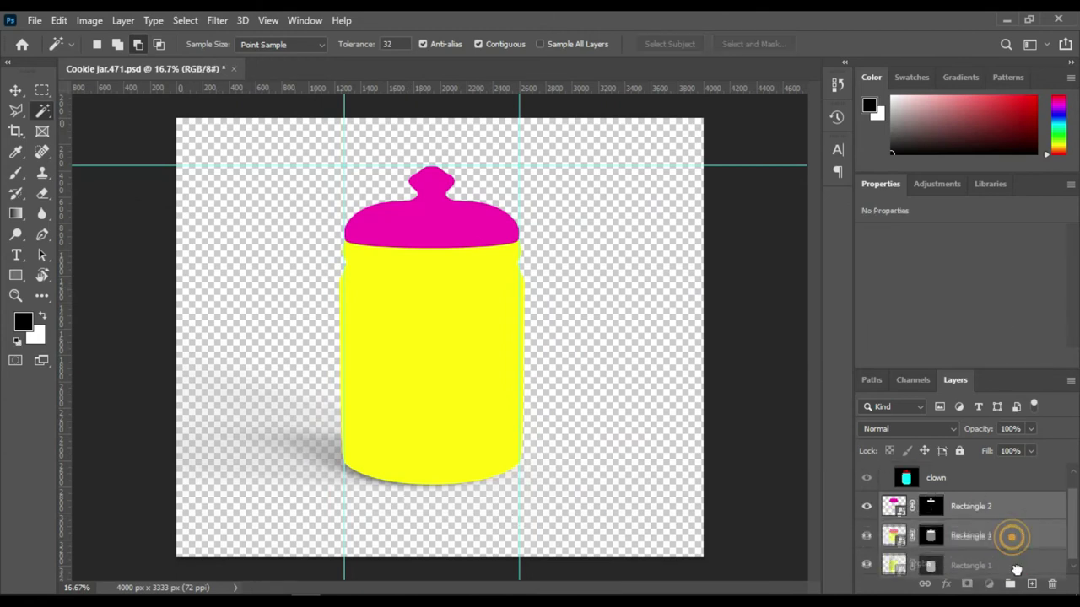
left_click_drag(1017, 570, 1009, 584)
double_click(923, 522)
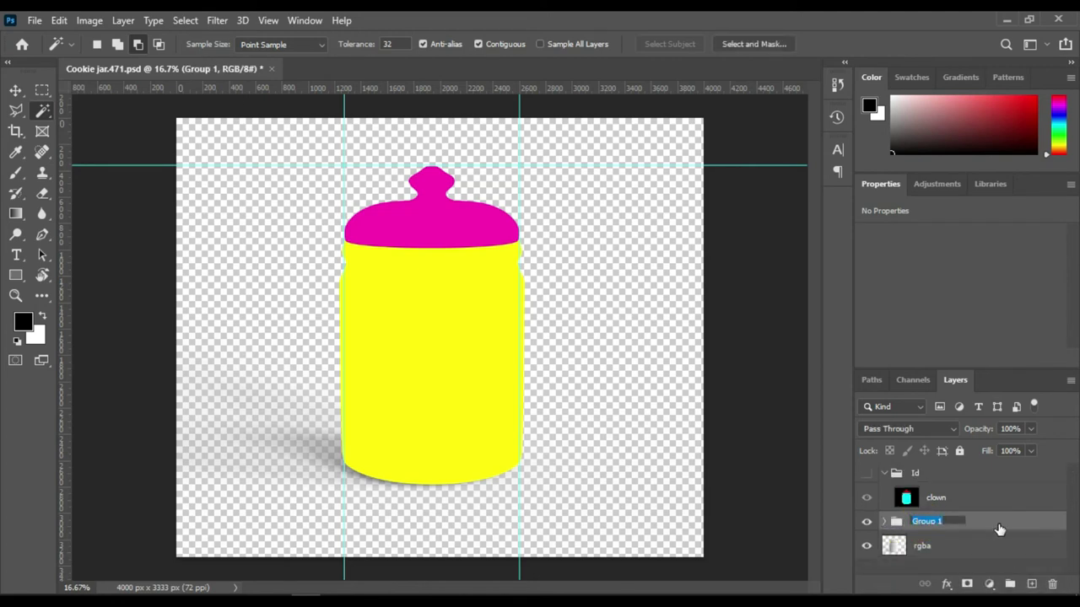
type("F")
key("Return")
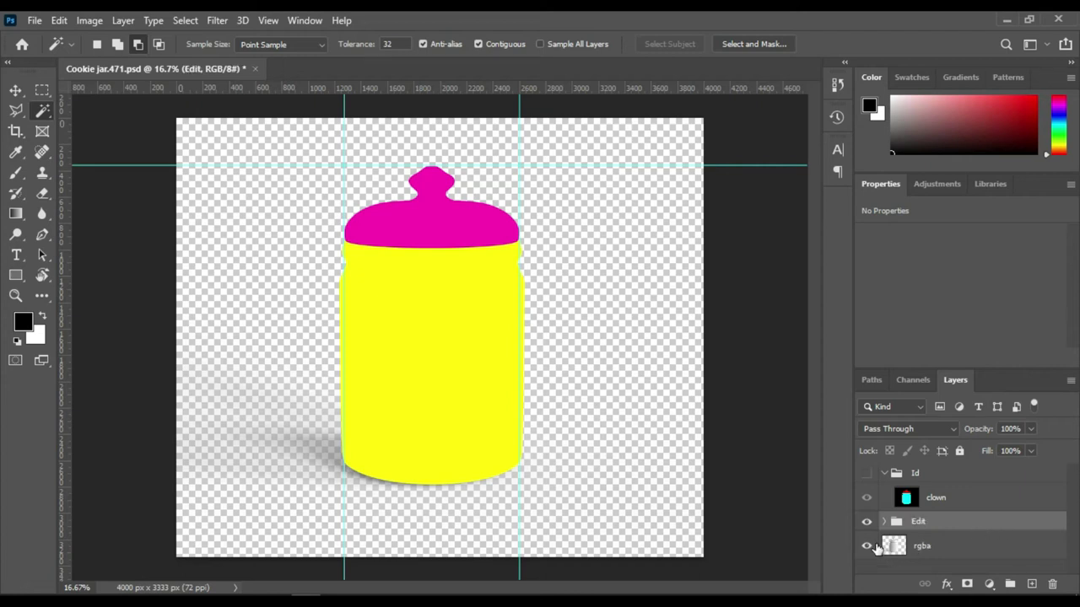
Step: Select the lid and body on the clown ID map and copy the rendered jar to Layer 1
left_click(864, 499)
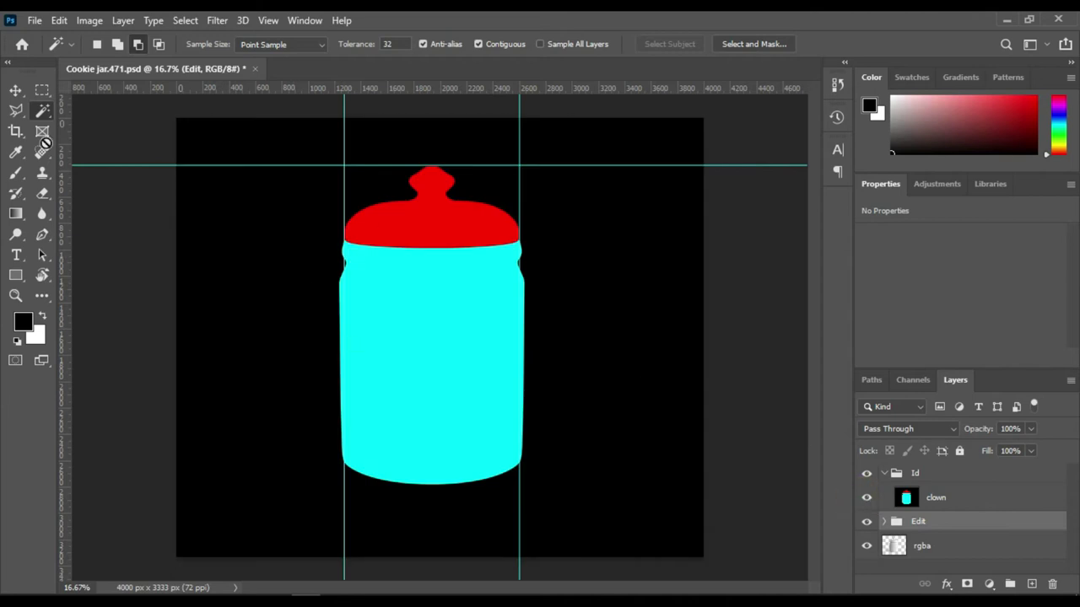
left_click(900, 505)
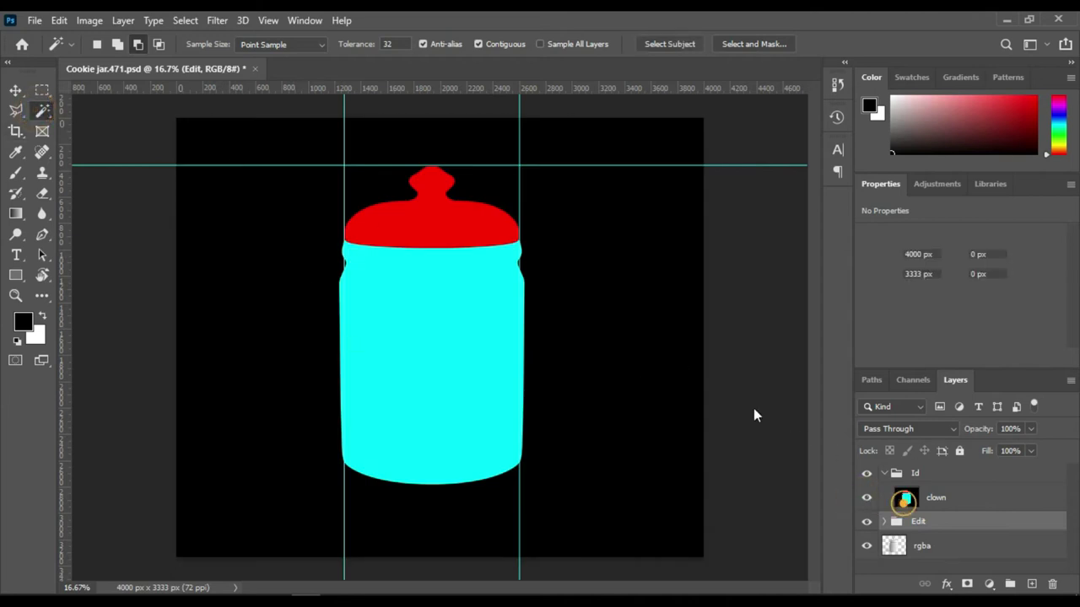
left_click(433, 217)
left_click(482, 386, "shift")
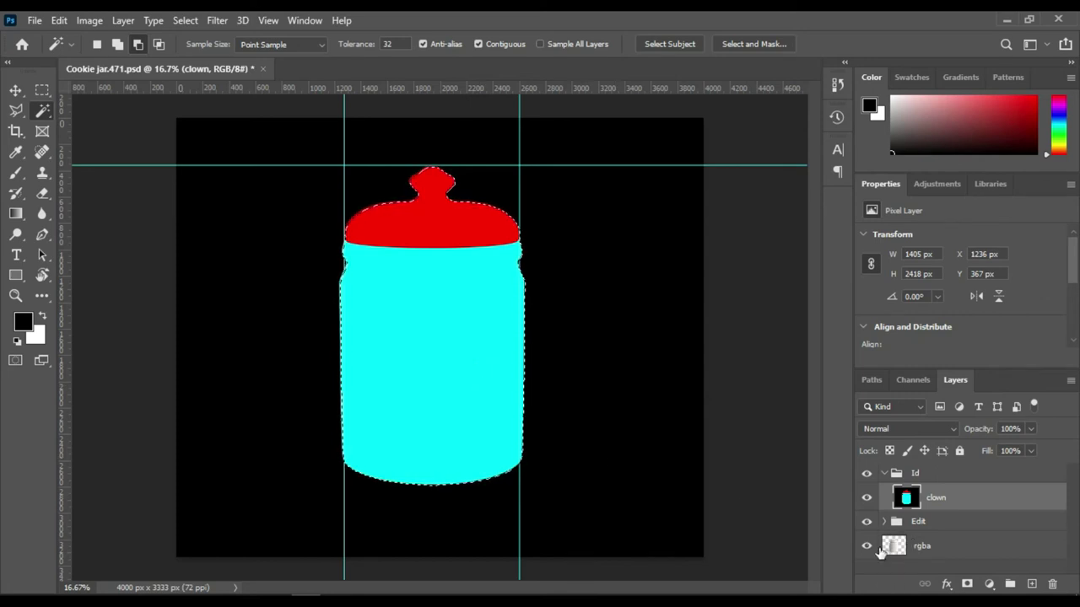
left_click(894, 547)
left_click(867, 474)
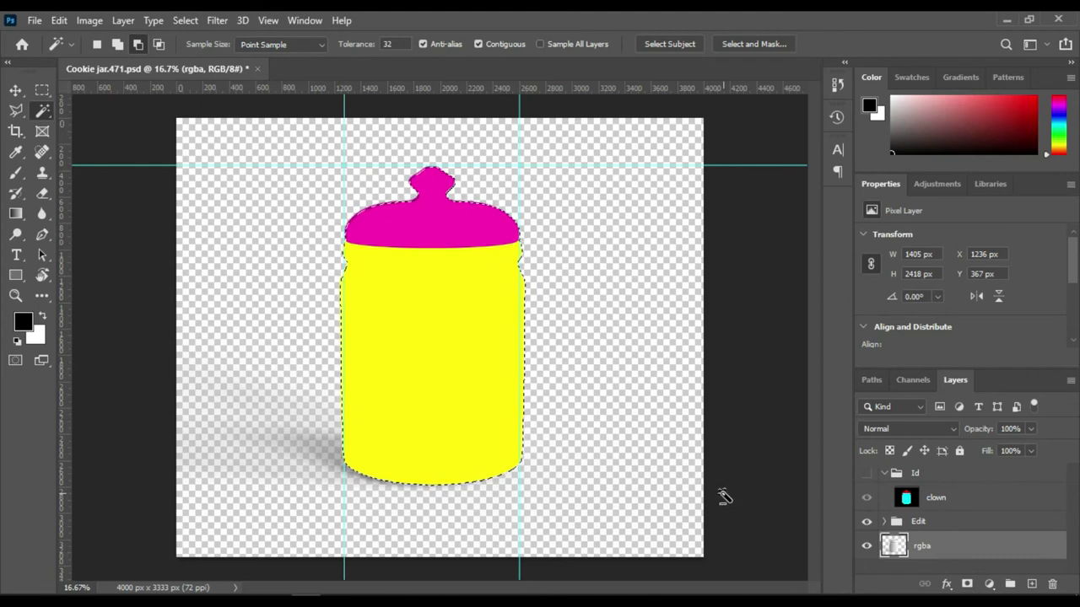
key("ctrl+j")
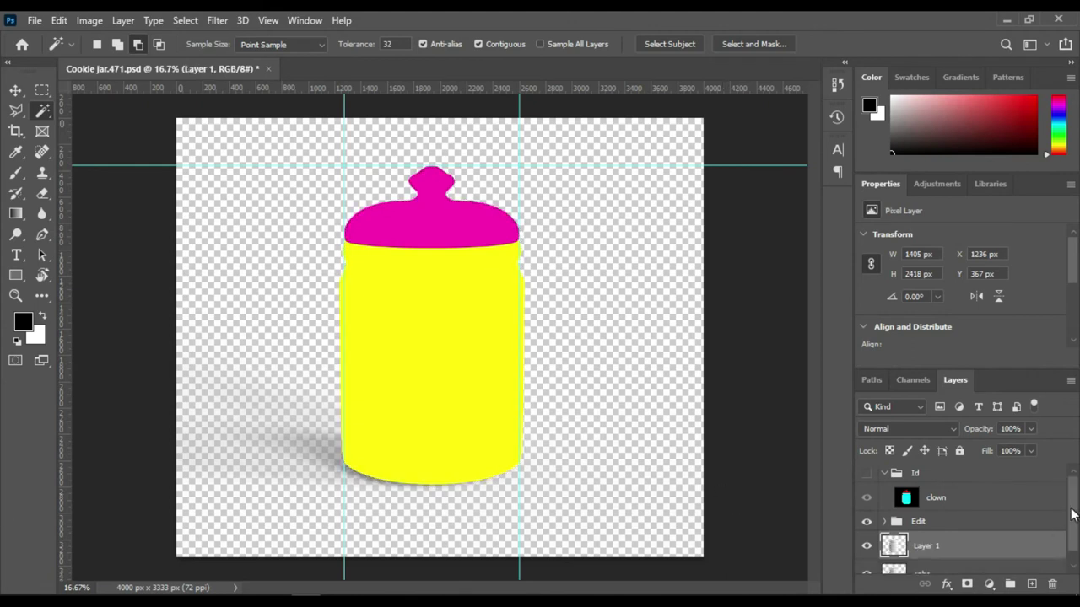
Step: Invert the jar selection and copy the surrounding shadow area from rgba to a new layer
scroll(1073, 513, "down", 1)
left_click(894, 538, "ctrl")
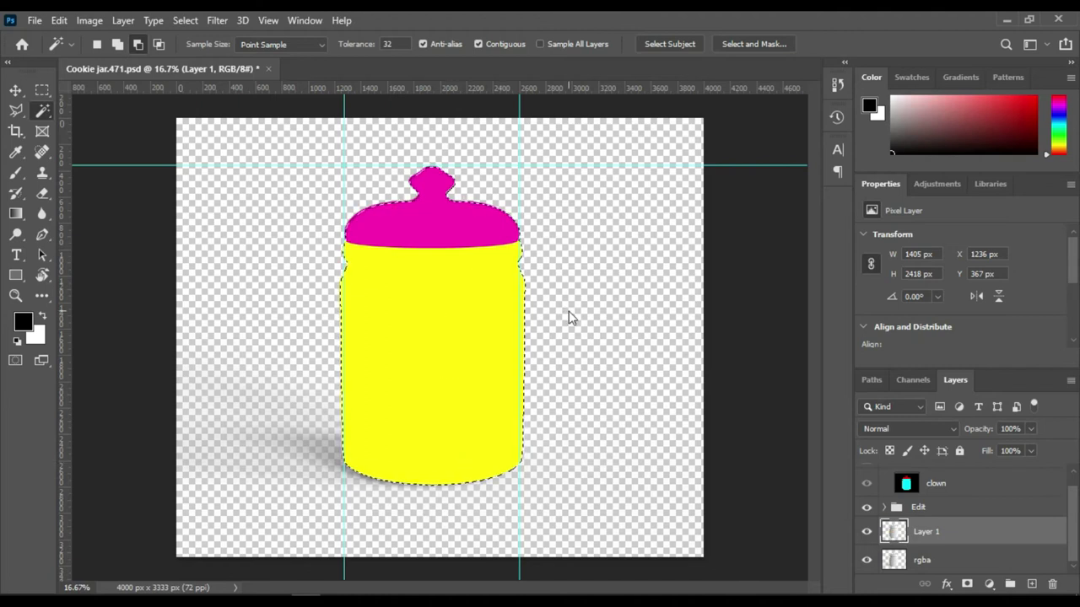
right_click(508, 308)
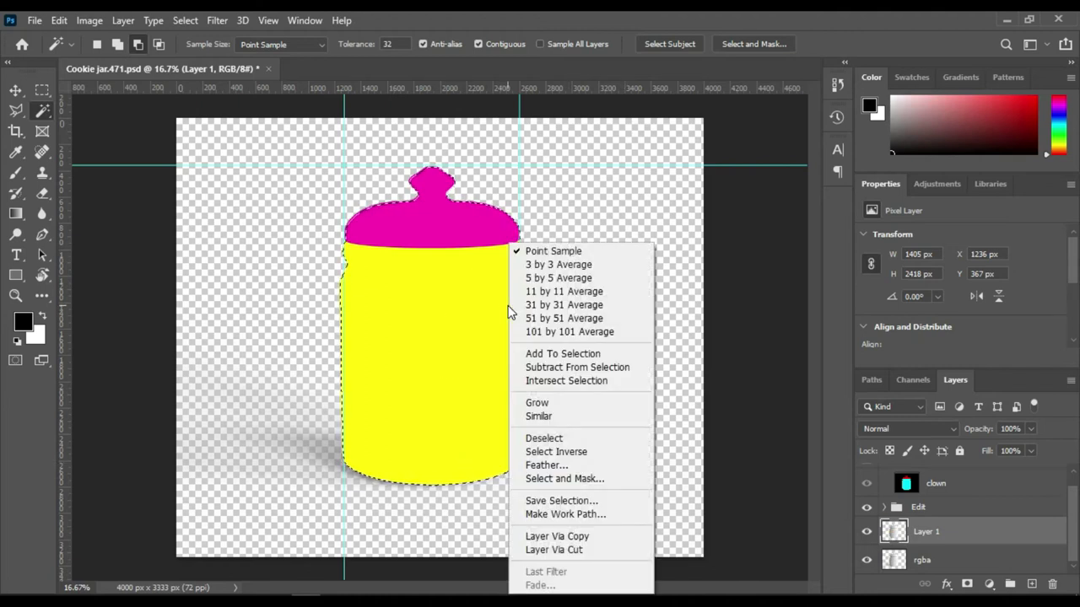
left_click(552, 454)
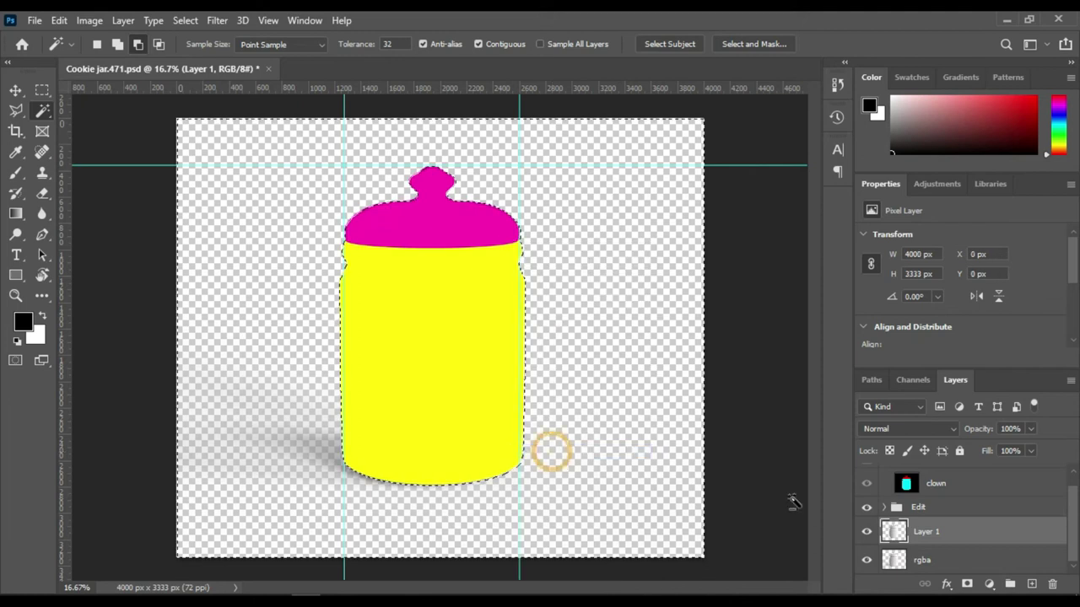
left_click(911, 570)
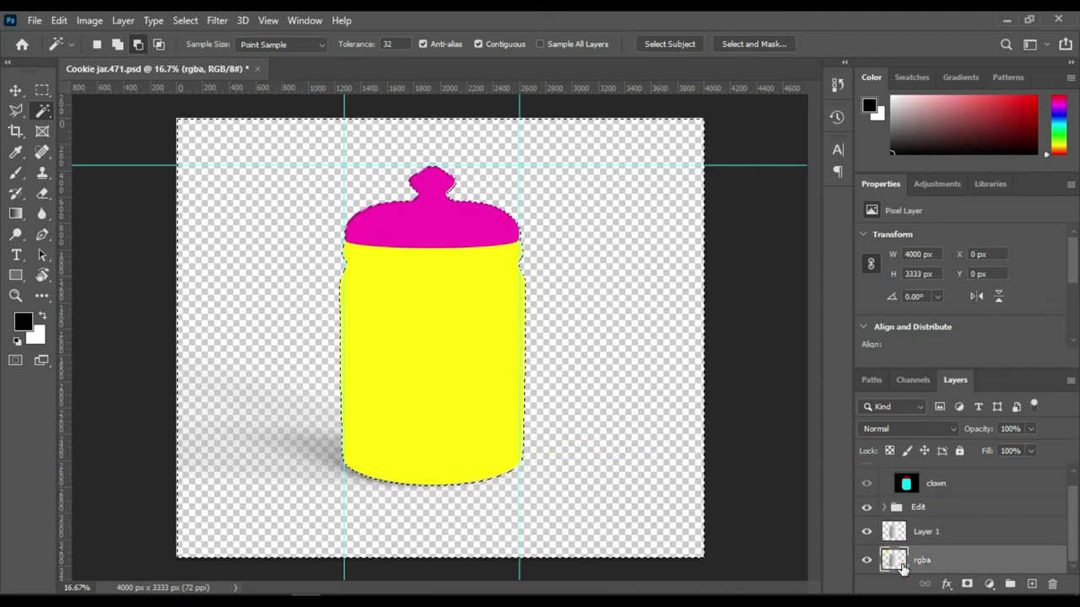
key("ctrl+j")
Step: Move the shadow layer below Layer 1 and rename it Shadow
left_click_drag(907, 570, 934, 564)
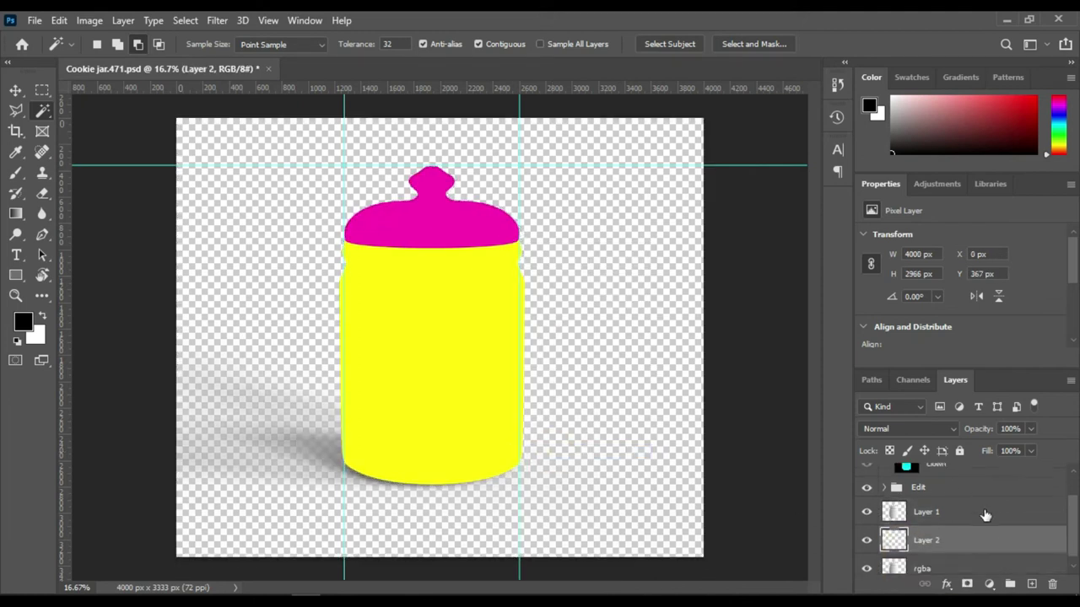
double_click(928, 568)
type("Shadow")
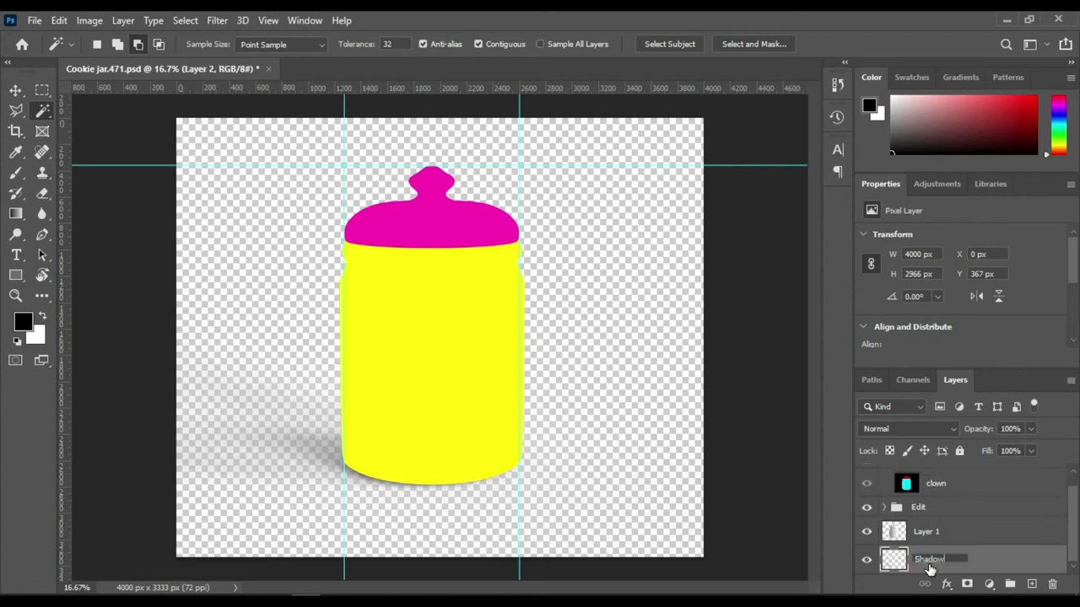
key("Return")
scroll(904, 539, "up", 1)
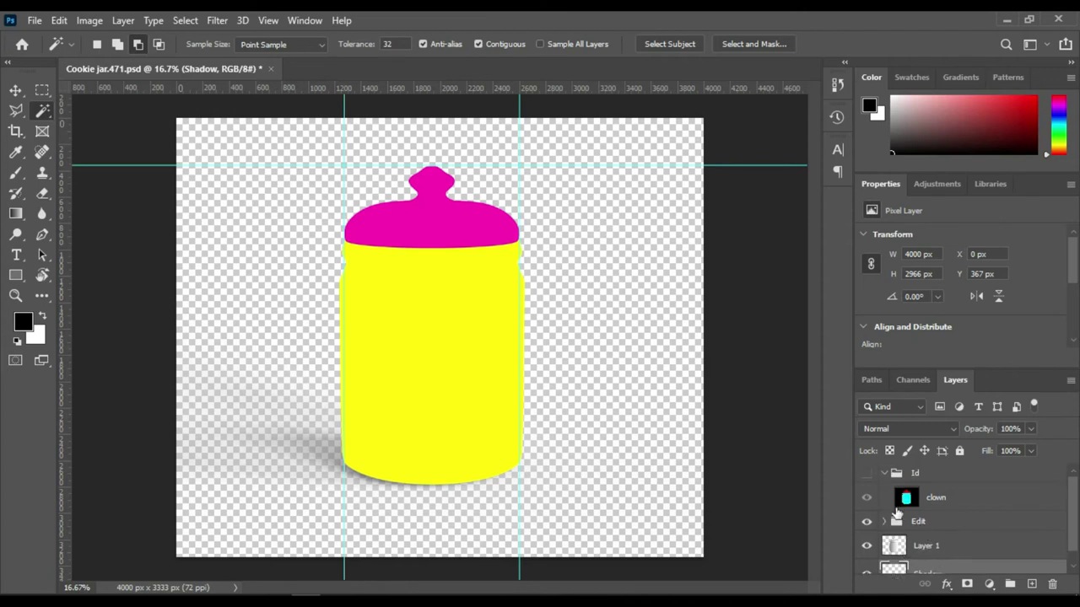
left_click(884, 522)
scroll(899, 536, "down", 1)
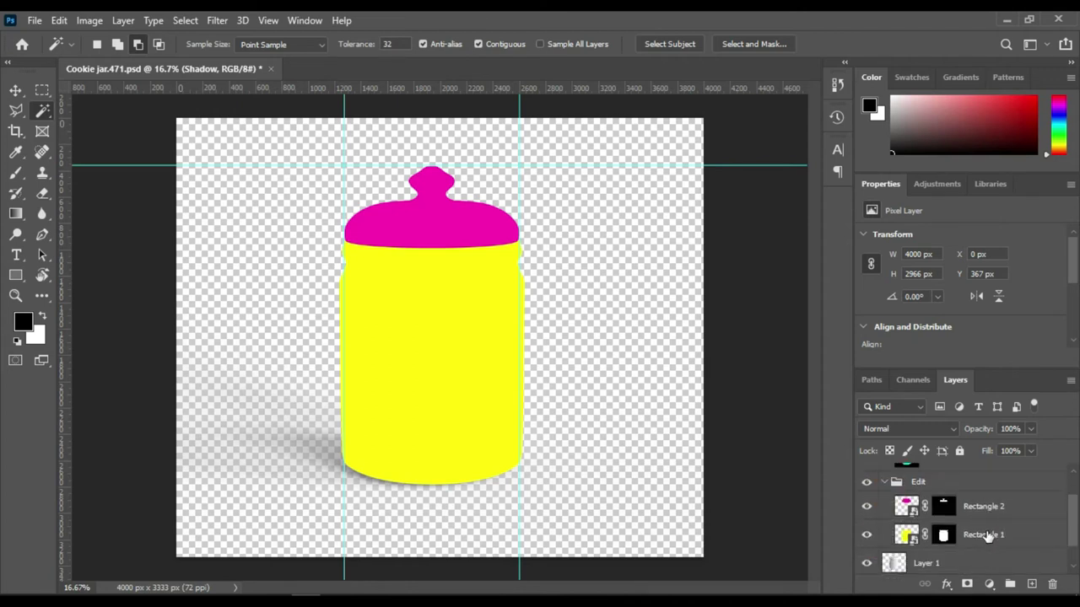
Step: In Rectangle 1's artwork, add a layer, hide the yellow rectangle, and type 'Free Cookie Jar Mockup'
double_click(904, 535)
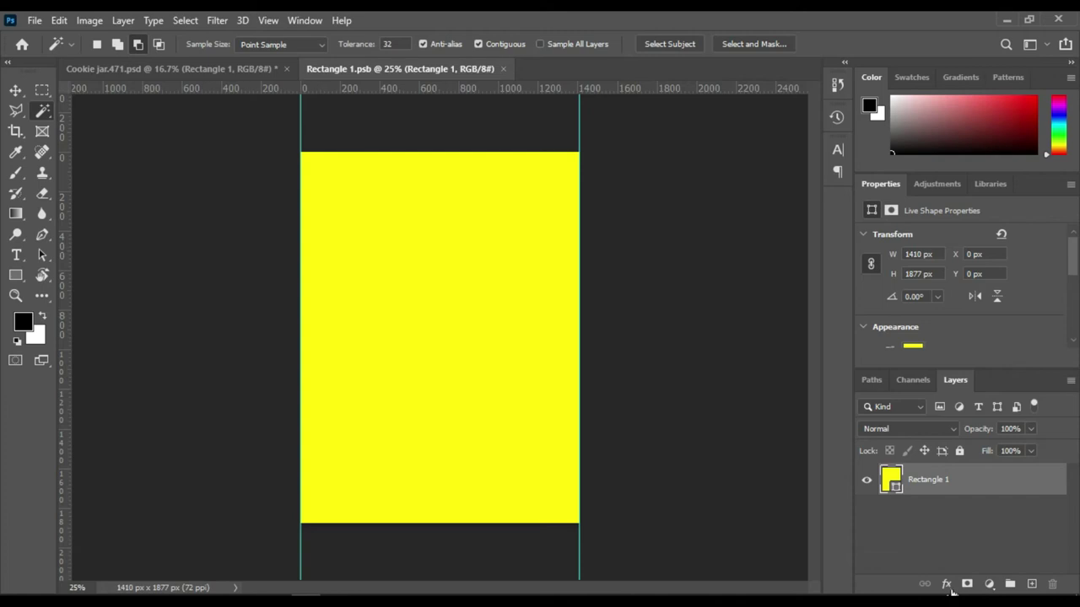
left_click(1031, 584)
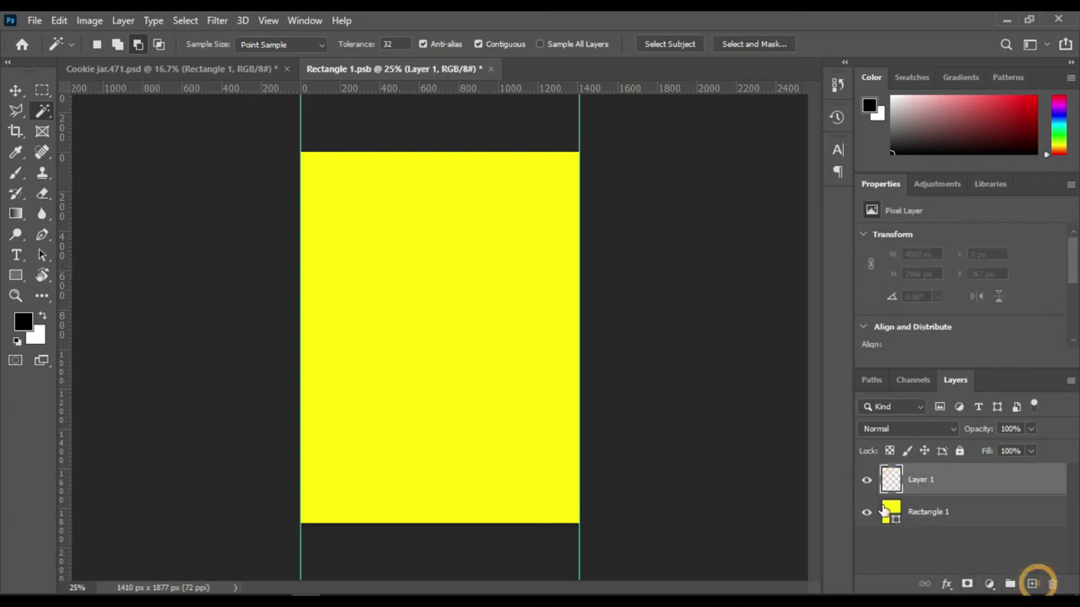
left_click(867, 512)
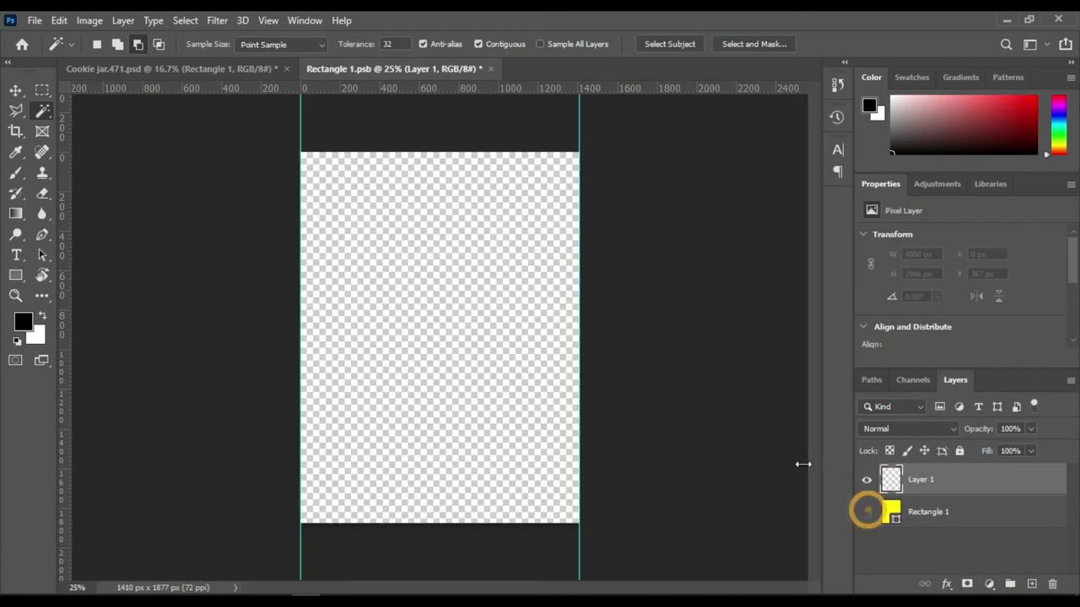
left_click(15, 254)
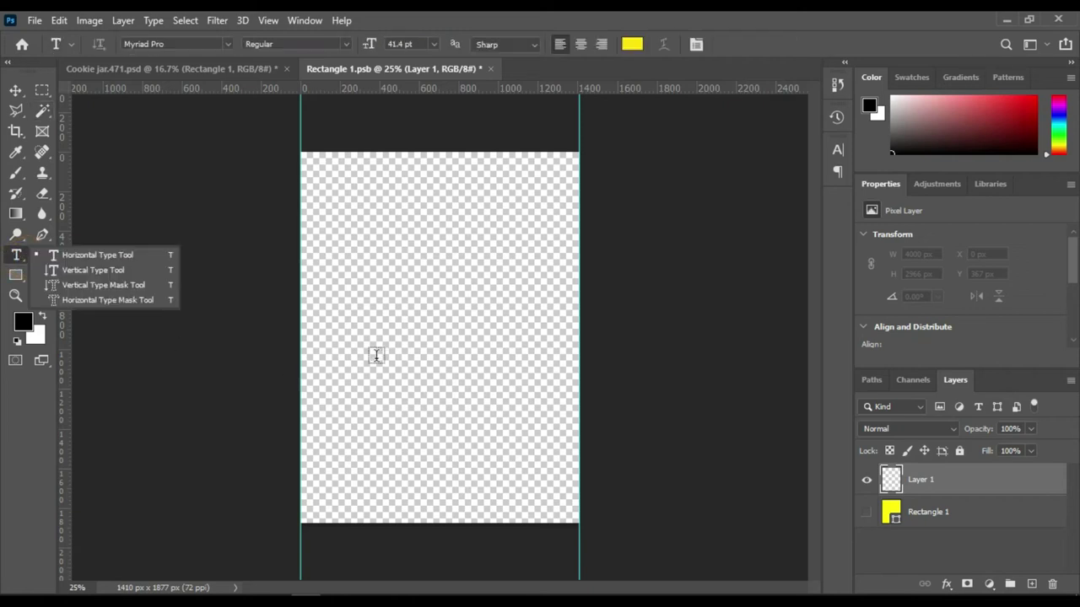
left_click(347, 361)
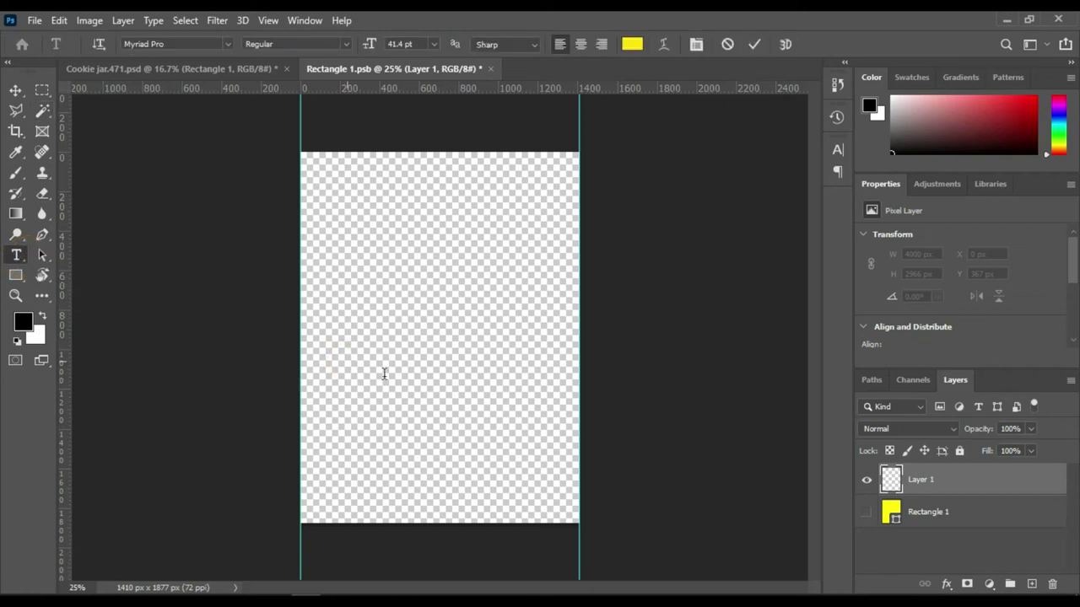
key("Left")
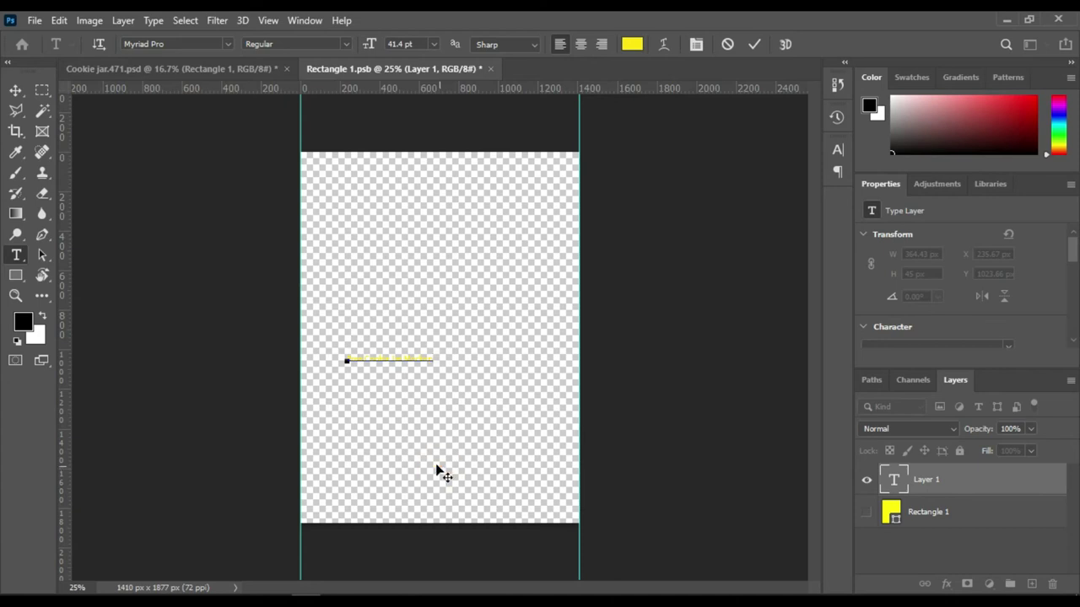
left_click(493, 367)
left_click(752, 46)
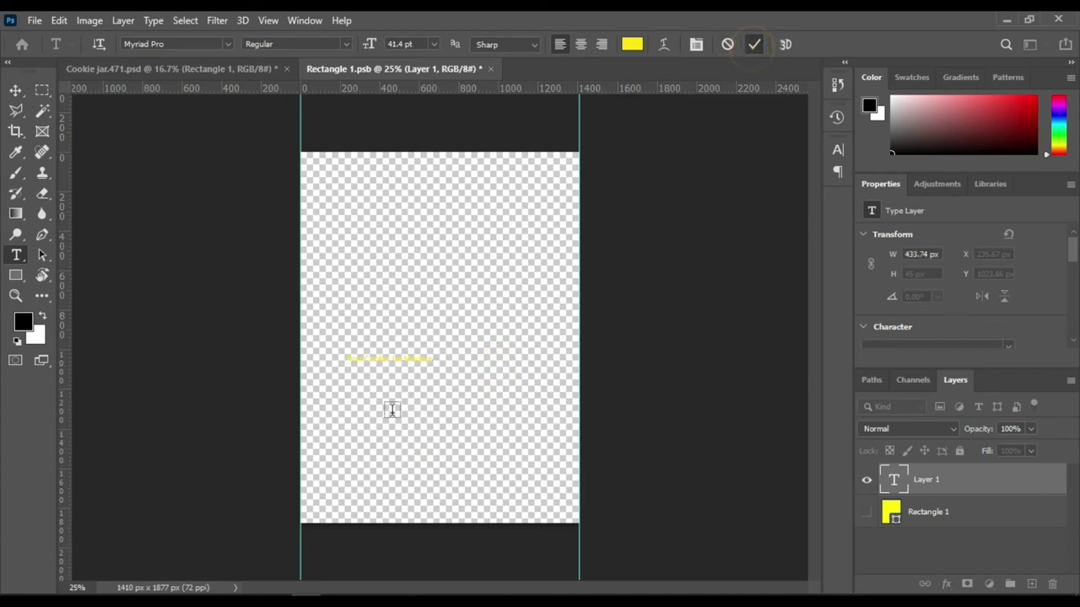
Step: Add a second text line reading 'mockuphut.com' lower on the artwork
left_click(393, 463)
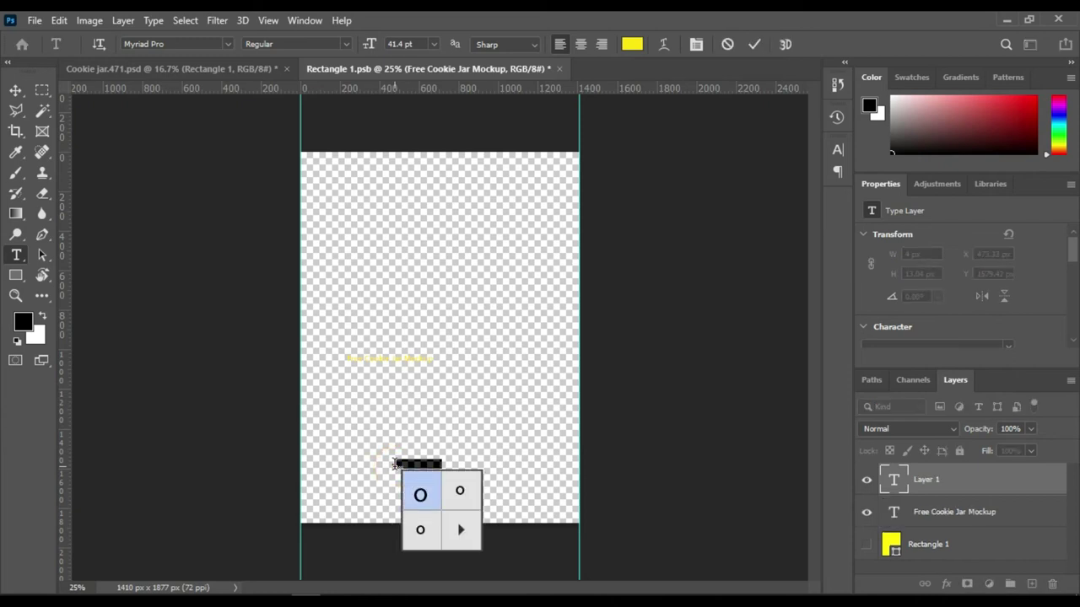
left_click(519, 413)
left_click(433, 464)
left_click_drag(441, 464, 270, 464)
key("Left")
key("Delete")
key("Delete")
key("Delete")
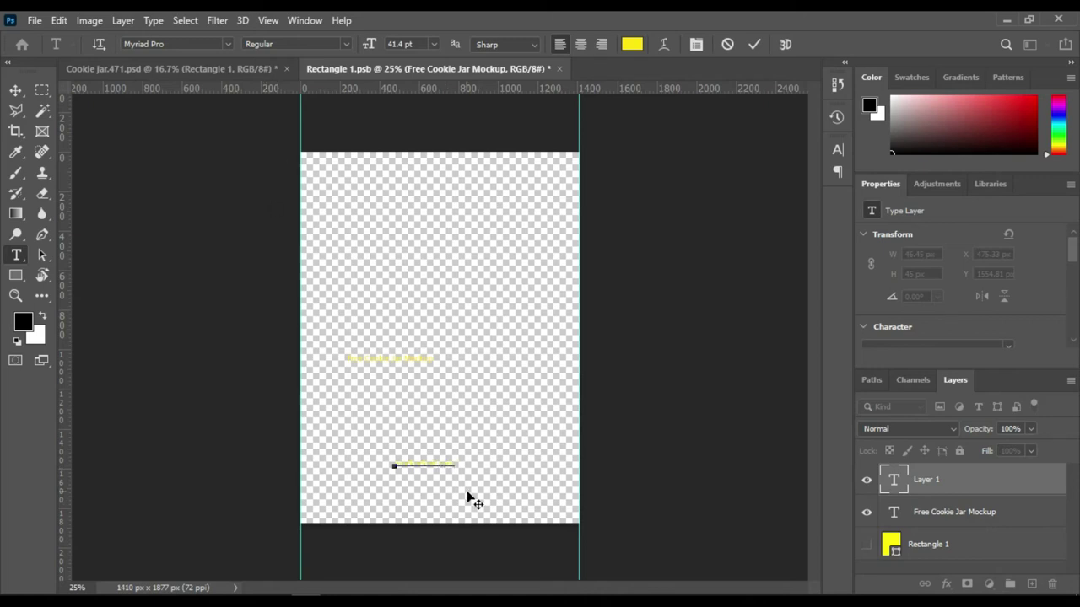
left_click_drag(469, 498, 488, 515)
Step: Set the mockuphut.com text to 72 pt and nudge it left
double_click(454, 484)
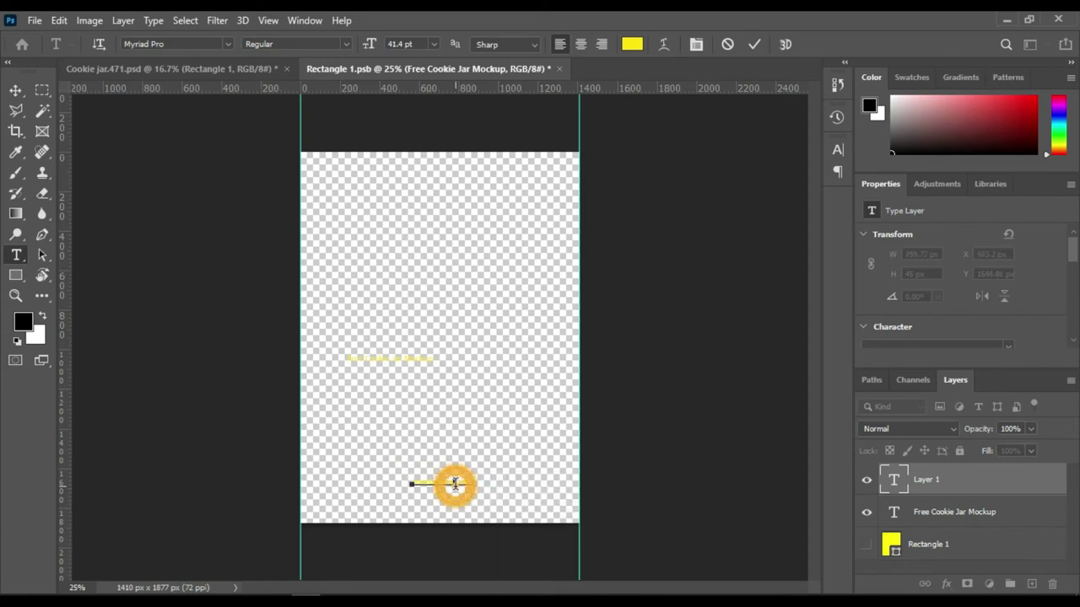
double_click(430, 480)
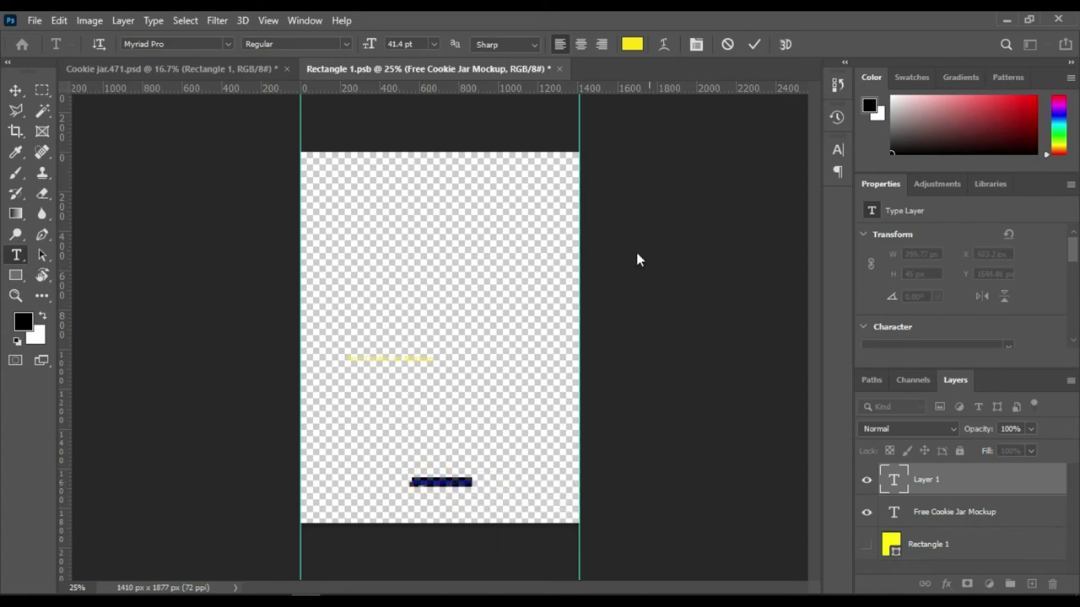
left_click(435, 43)
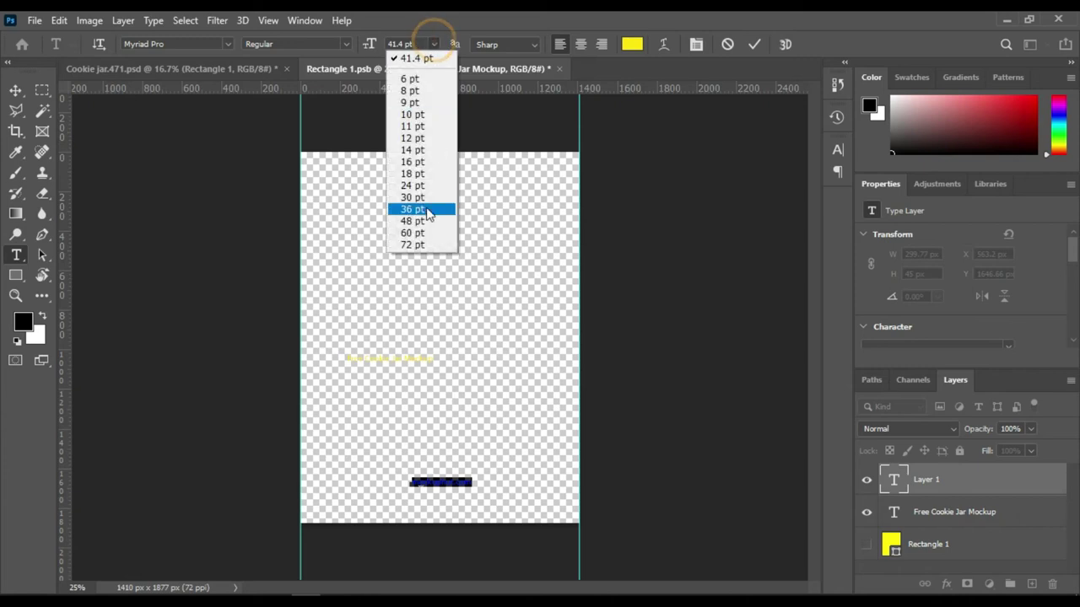
left_click(426, 244)
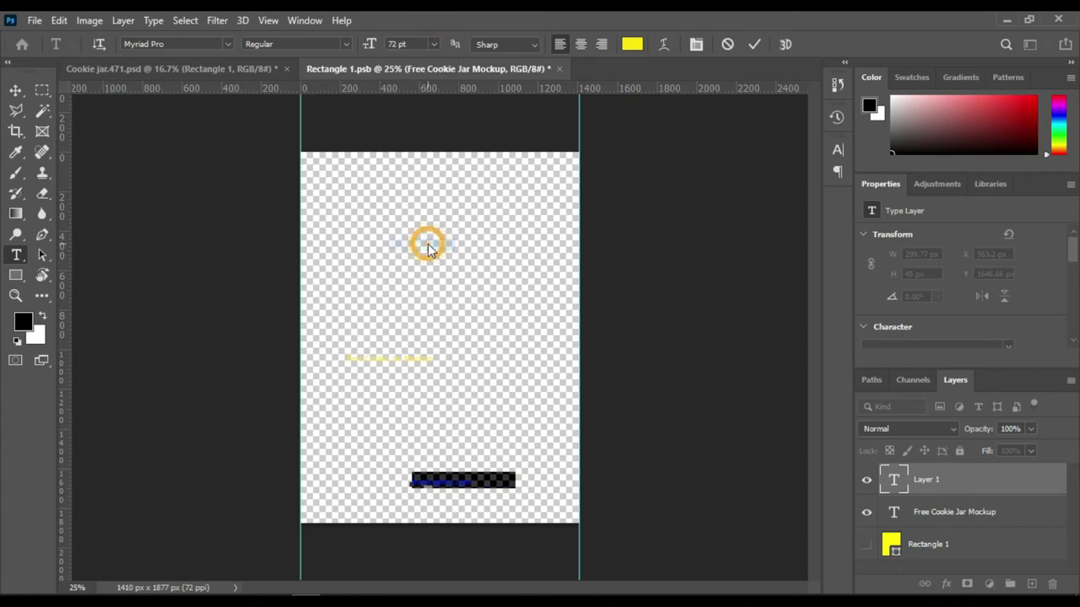
left_click_drag(515, 509, 490, 512)
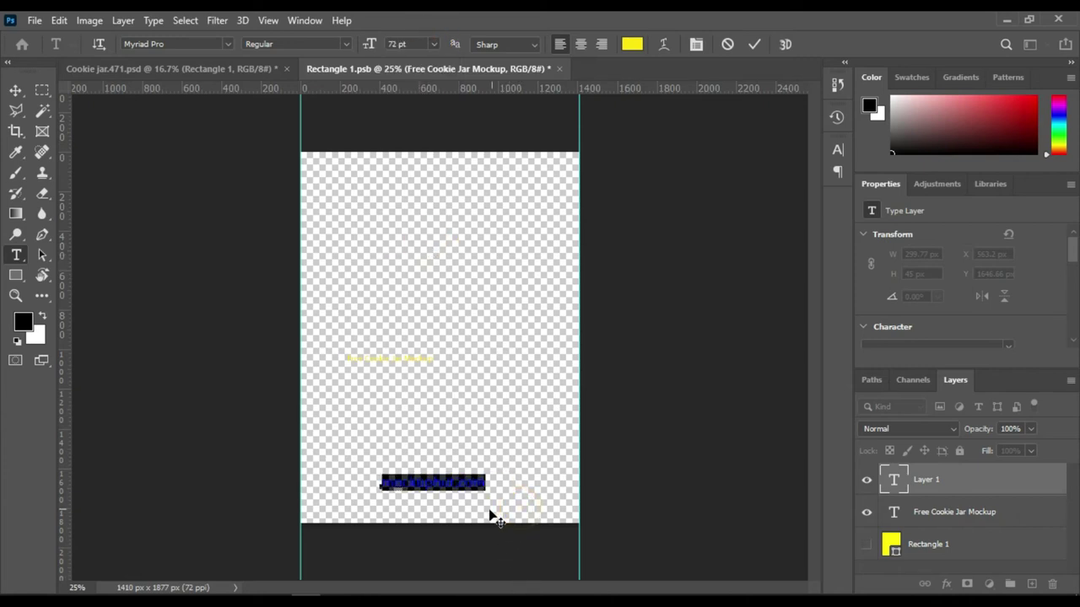
left_click(427, 361)
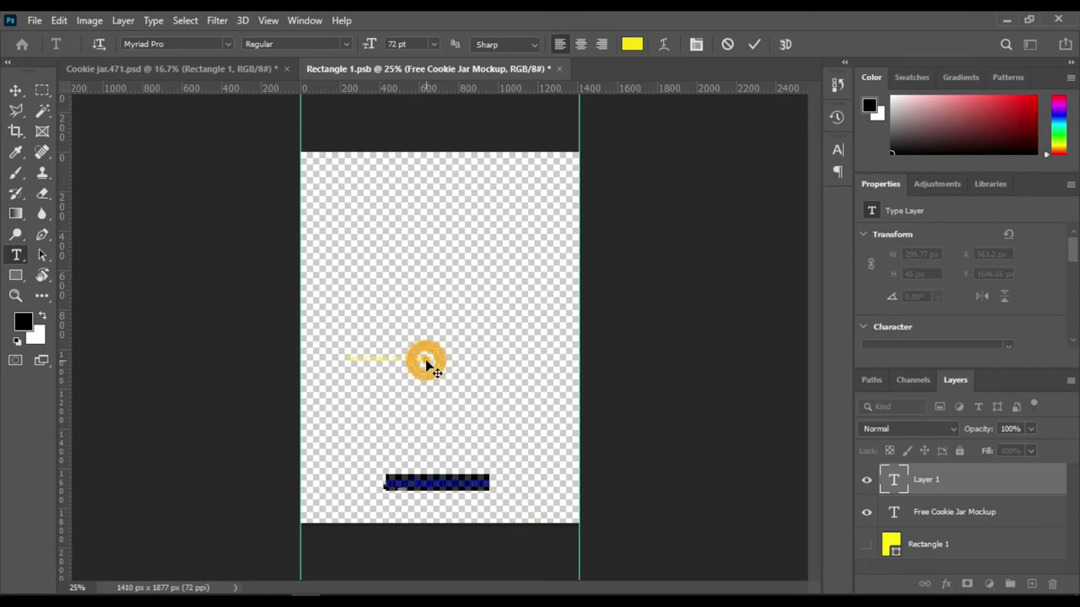
left_click(754, 44)
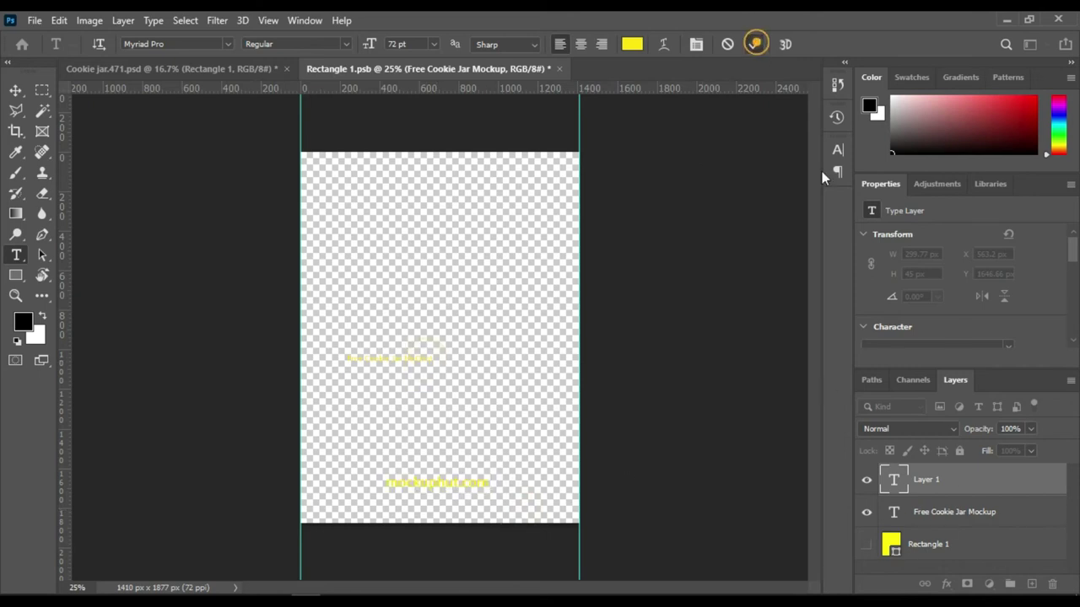
Step: Set the headline font size to 150 pt and move it up and left
double_click(896, 513)
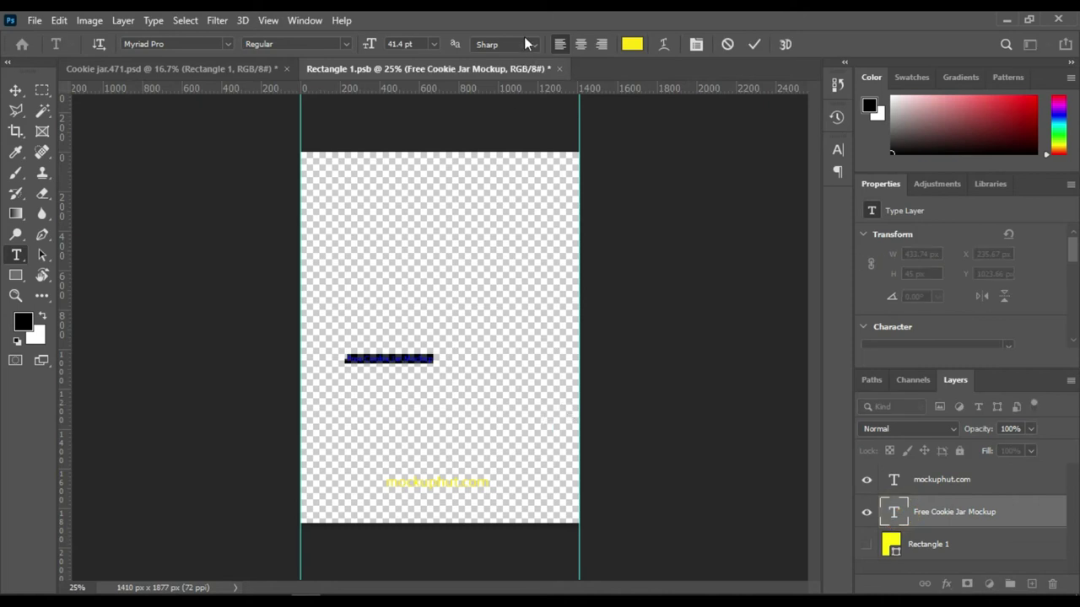
left_click(419, 44)
type("3")
left_click(422, 44)
type("1")
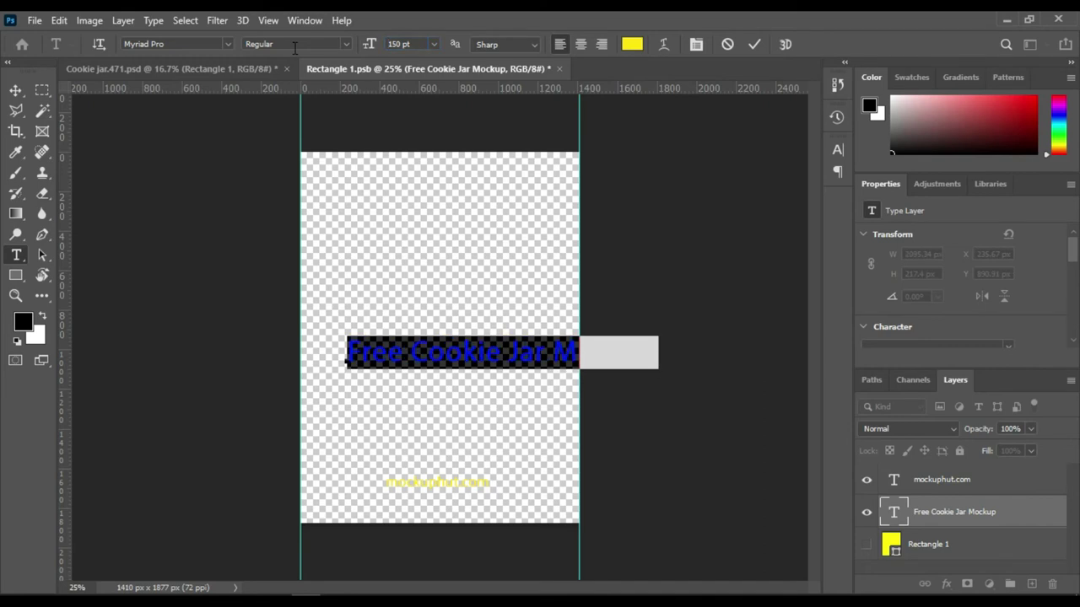
mouse_move(513, 419)
left_mouse_down()
mouse_move(473, 400)
mouse_move(484, 380)
left_mouse_up()
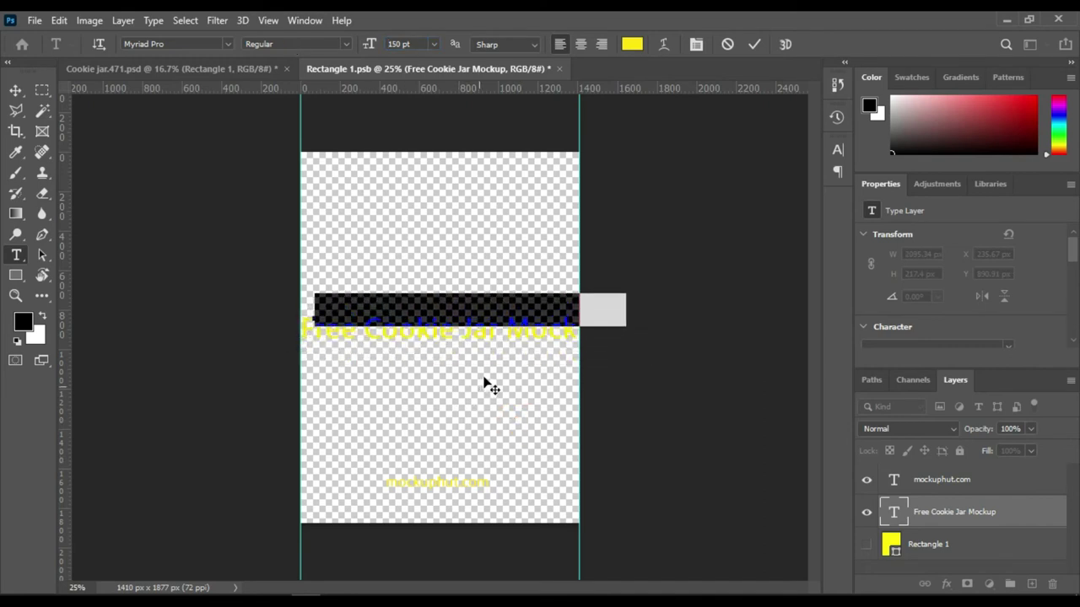
Step: Break the headline after 'Cookie' into two lines, centre-align them, and move it to the label centre
left_click(475, 309)
key("Return")
left_click(479, 371)
left_click_drag(547, 392, 536, 378)
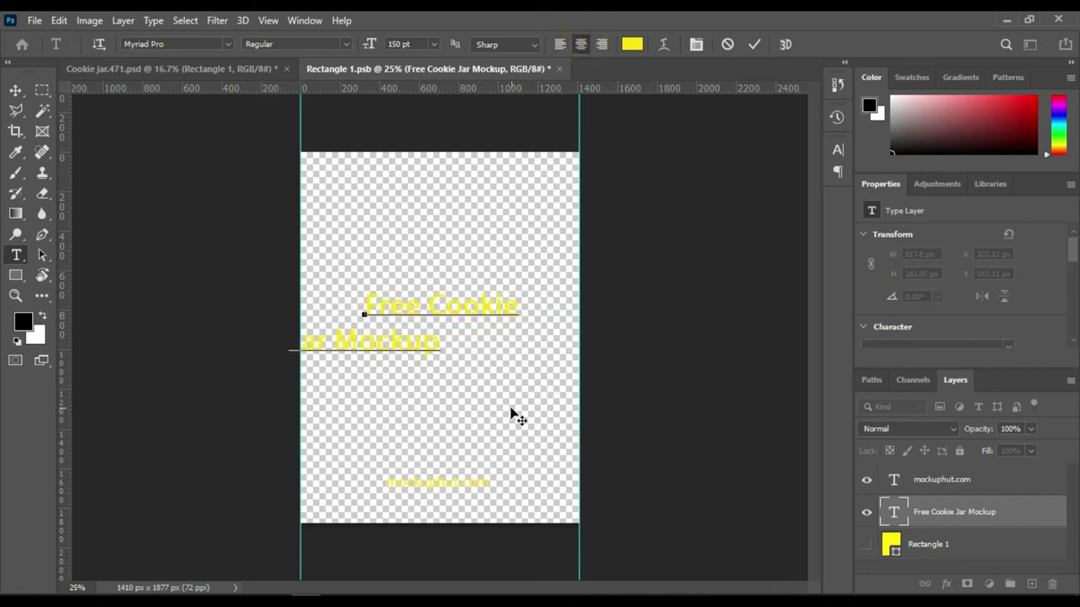
key("ctrl+z")
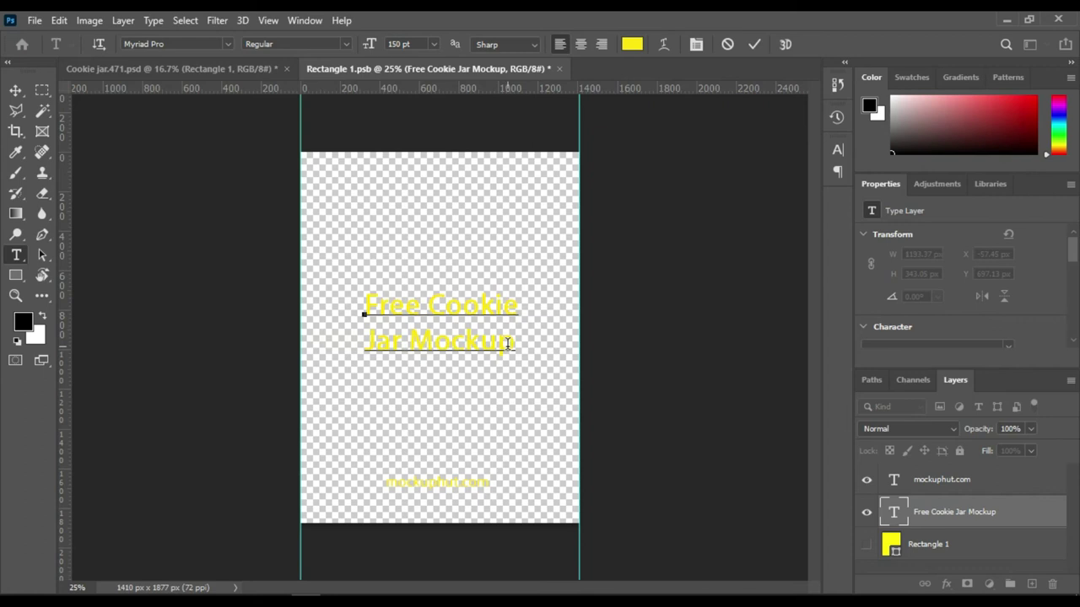
triple_click(509, 342)
key("ctrl+a")
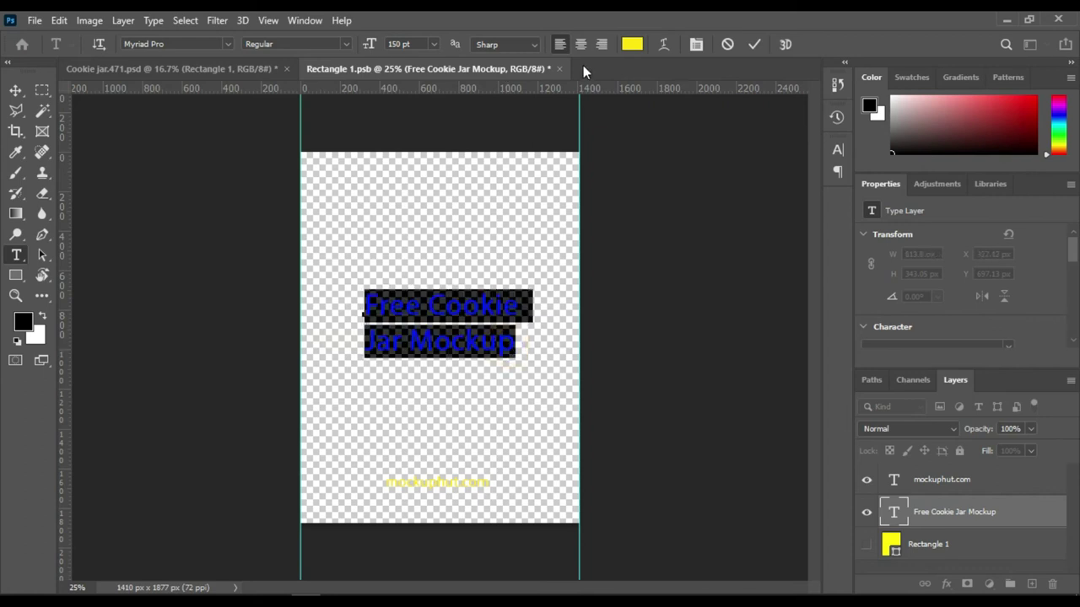
left_click(581, 44)
left_click_drag(508, 397, 563, 398)
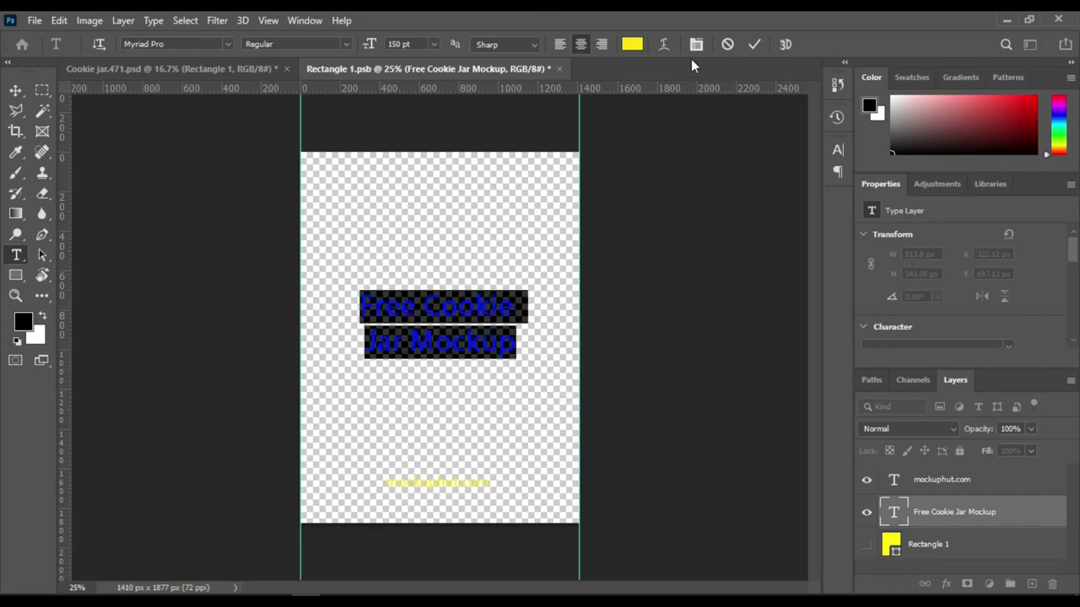
Step: Colour the Free Cookie Jar Mockup headline magenta ff04df
left_click(634, 44)
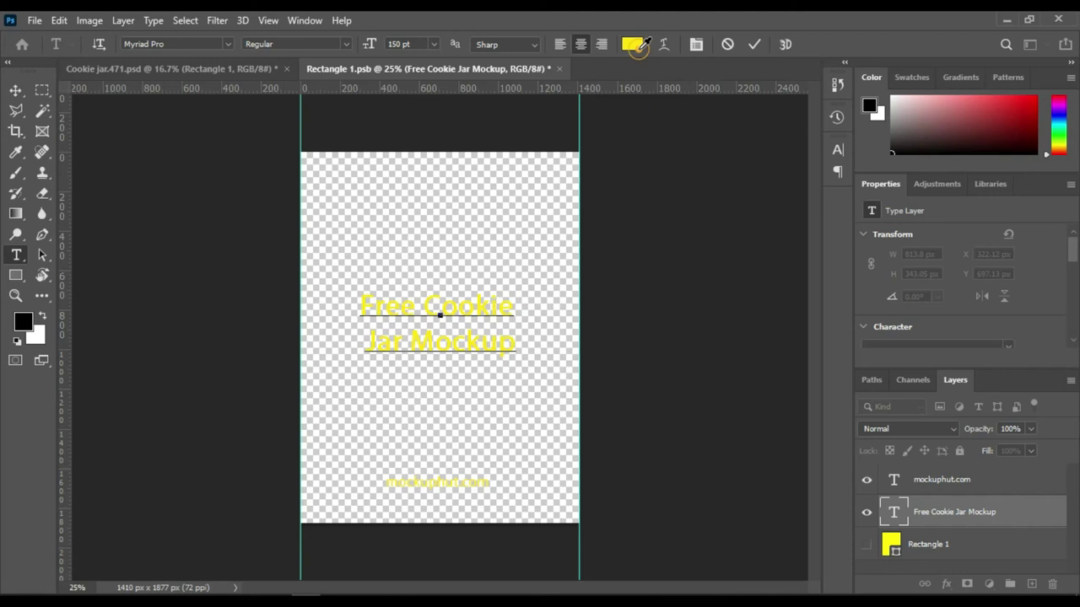
left_click(790, 270)
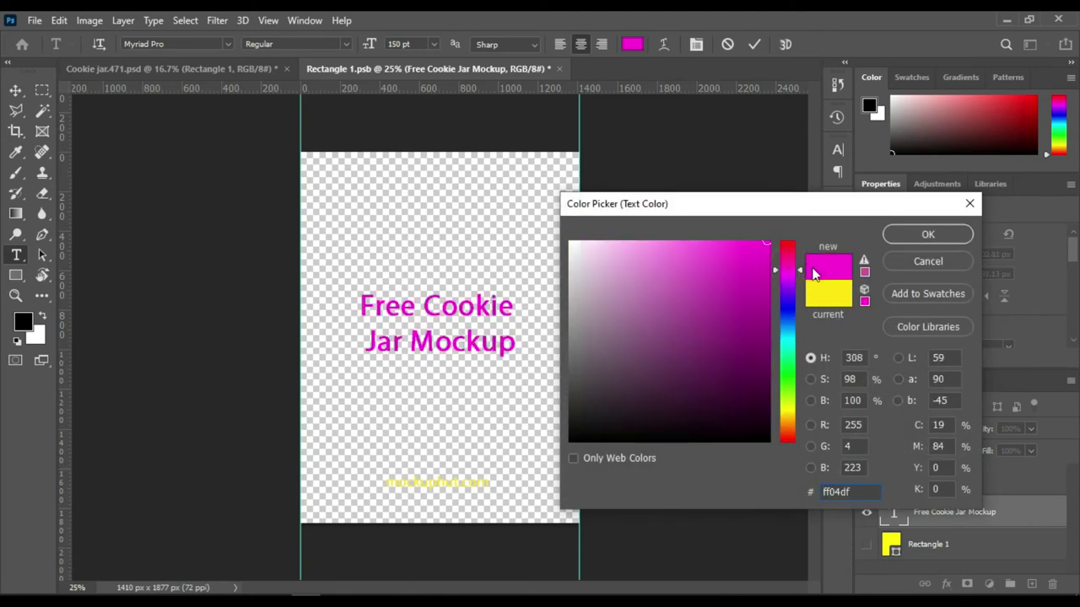
left_click(907, 237)
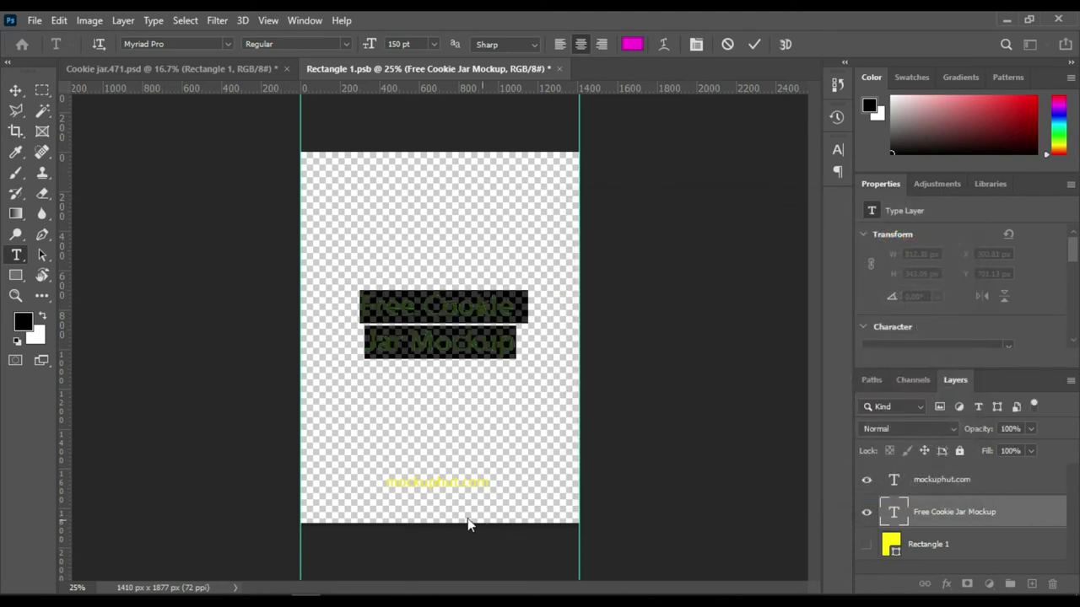
left_click(615, 492)
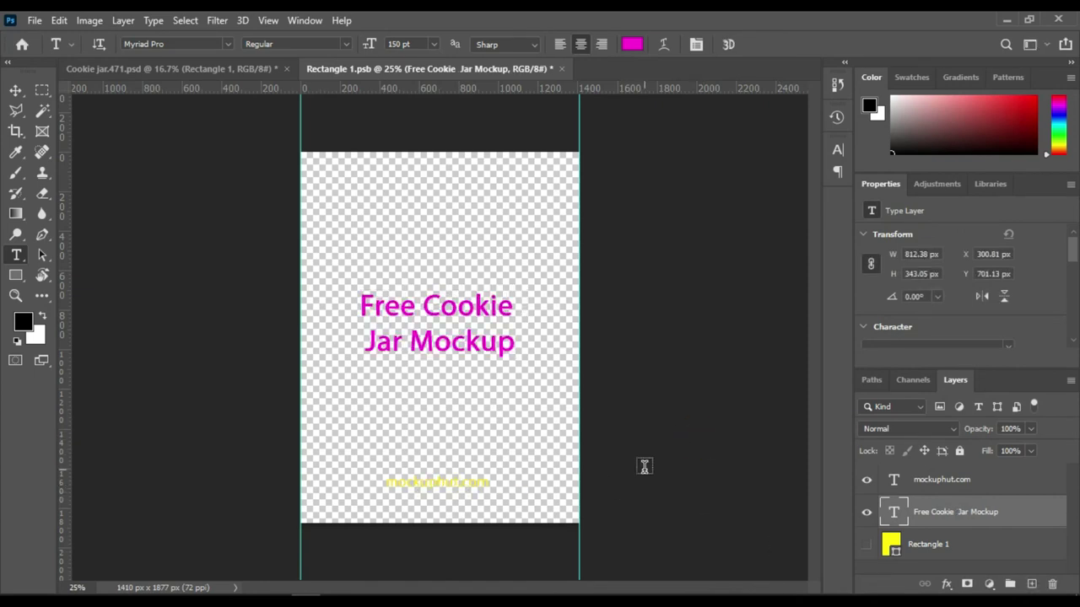
Step: Colour the mockuphut.com text orange #d07411
left_click(869, 544)
double_click(896, 481)
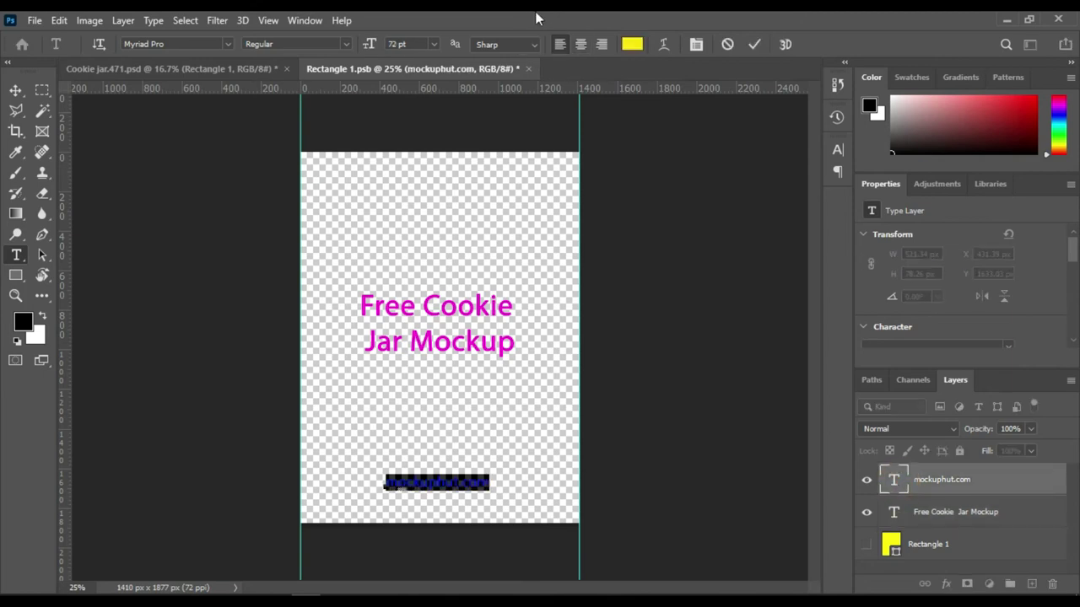
left_click(632, 45)
left_click_drag(763, 253, 752, 302)
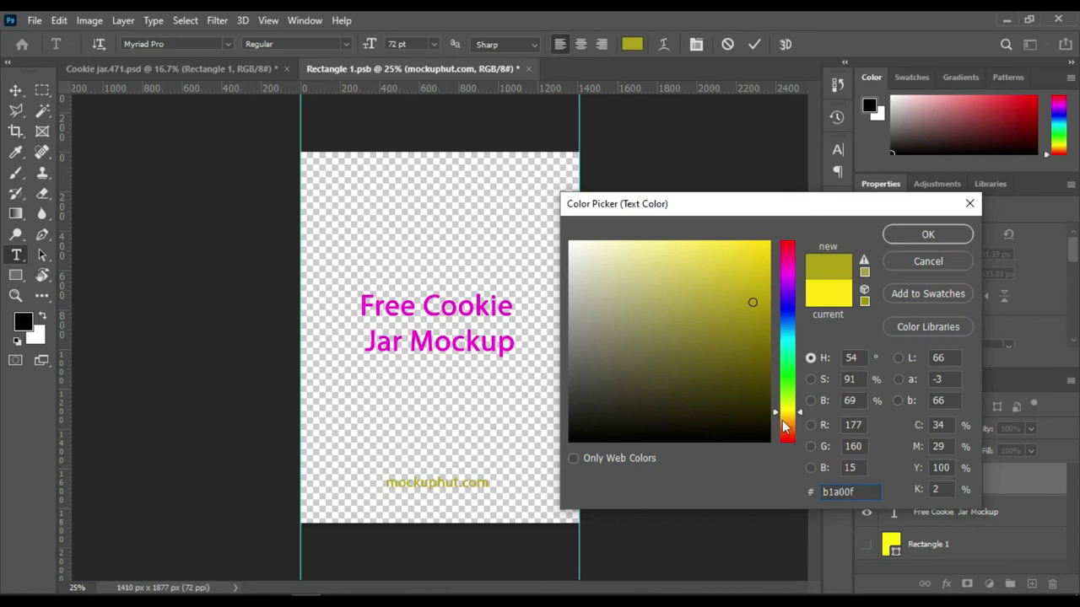
left_click(783, 425)
left_click_drag(757, 333, 752, 247)
left_click(928, 234)
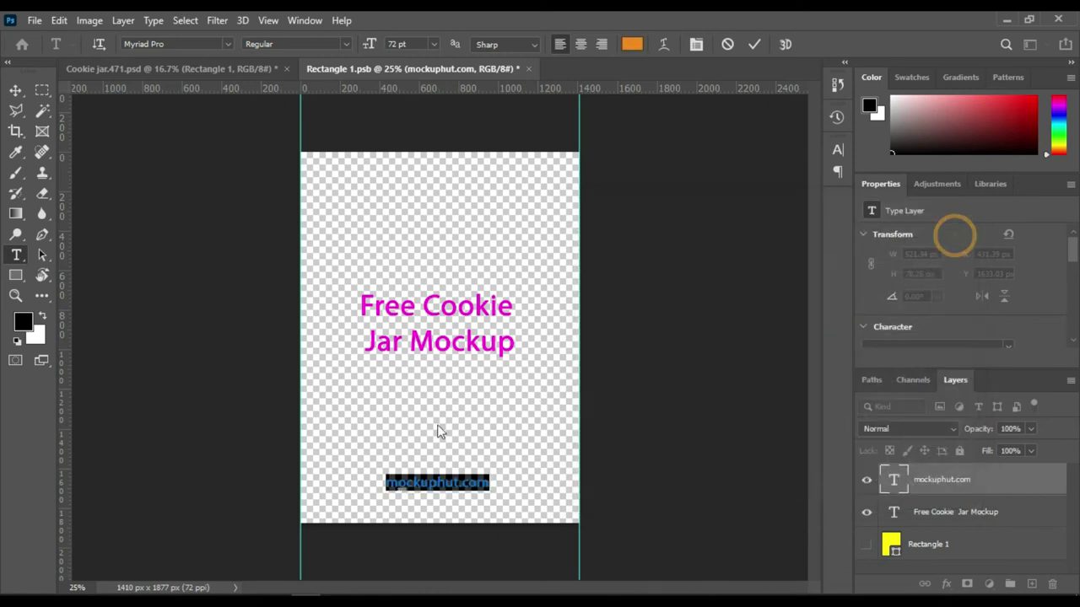
Step: Reselect the Free Cookie Jar Mockup headline layer for styling
left_click(945, 512)
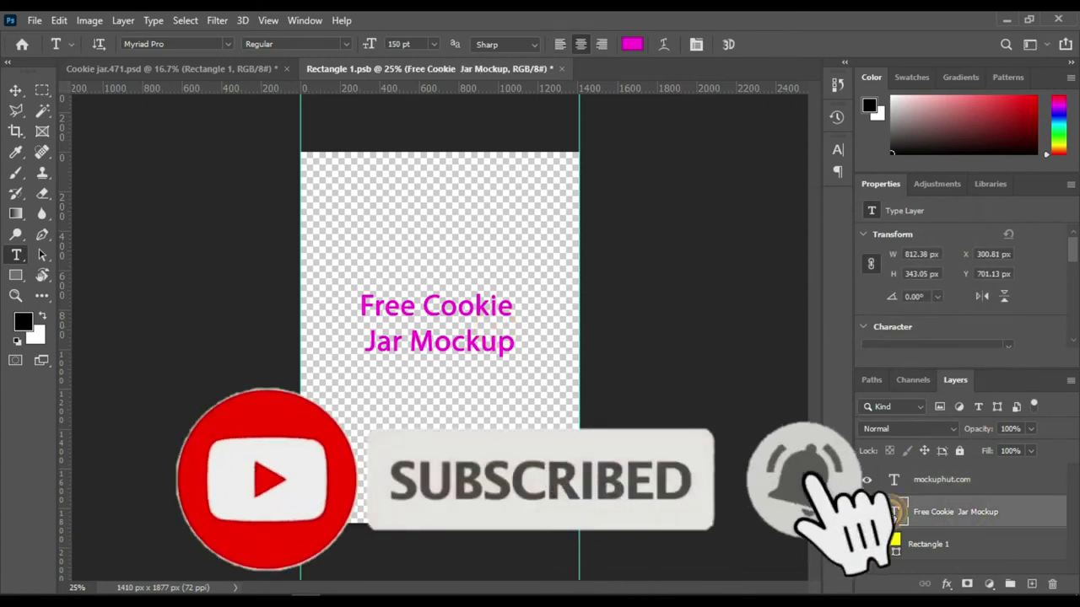
double_click(892, 512)
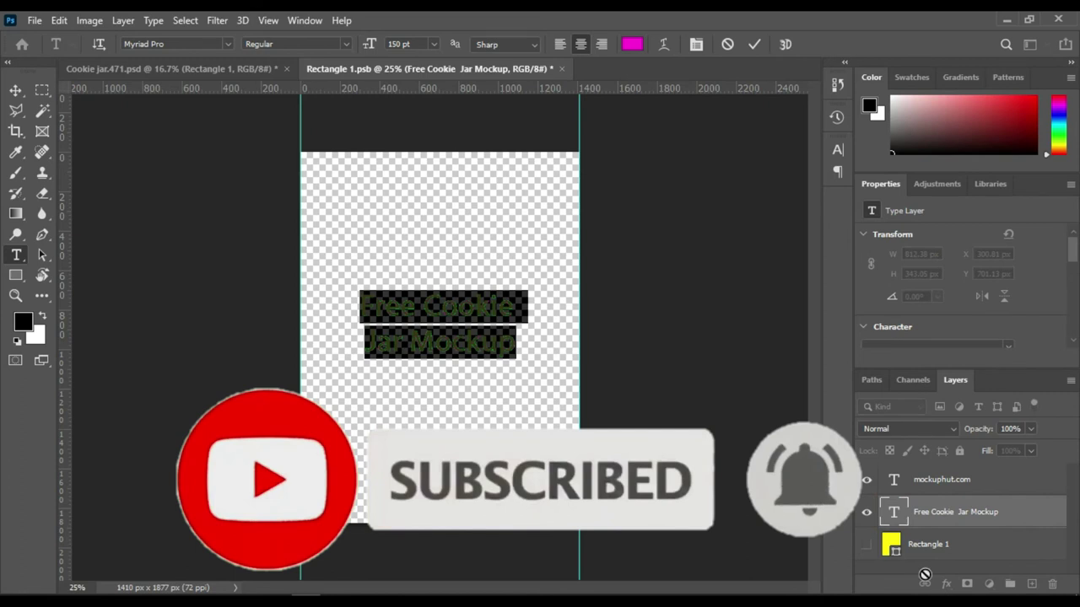
left_click(987, 514)
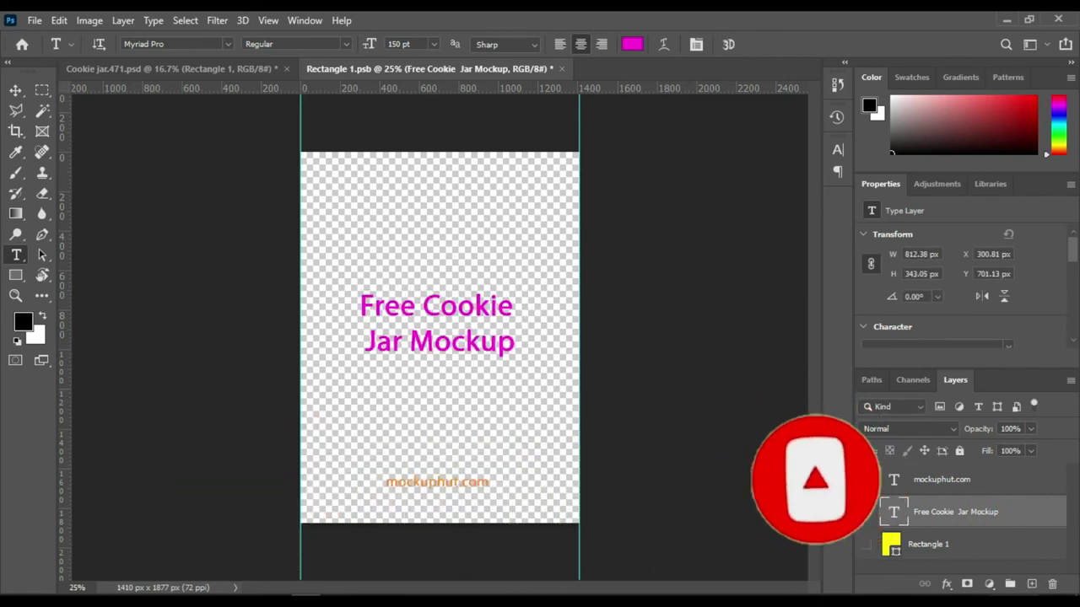
left_click(947, 585)
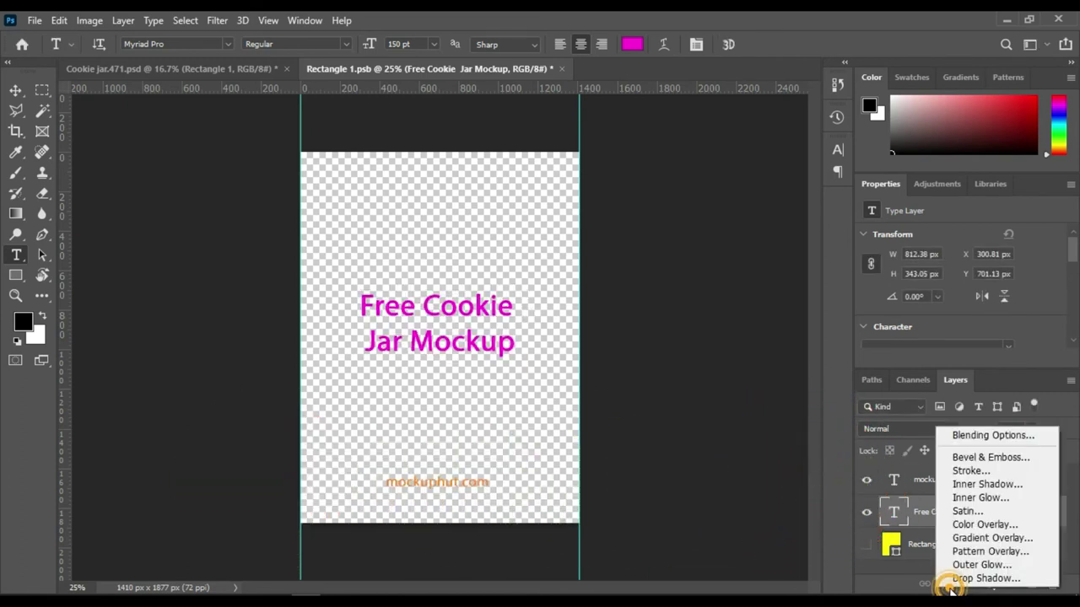
Step: In Blending Options, try the Texture emboss patterns, then turn Texture off again
left_click(978, 432)
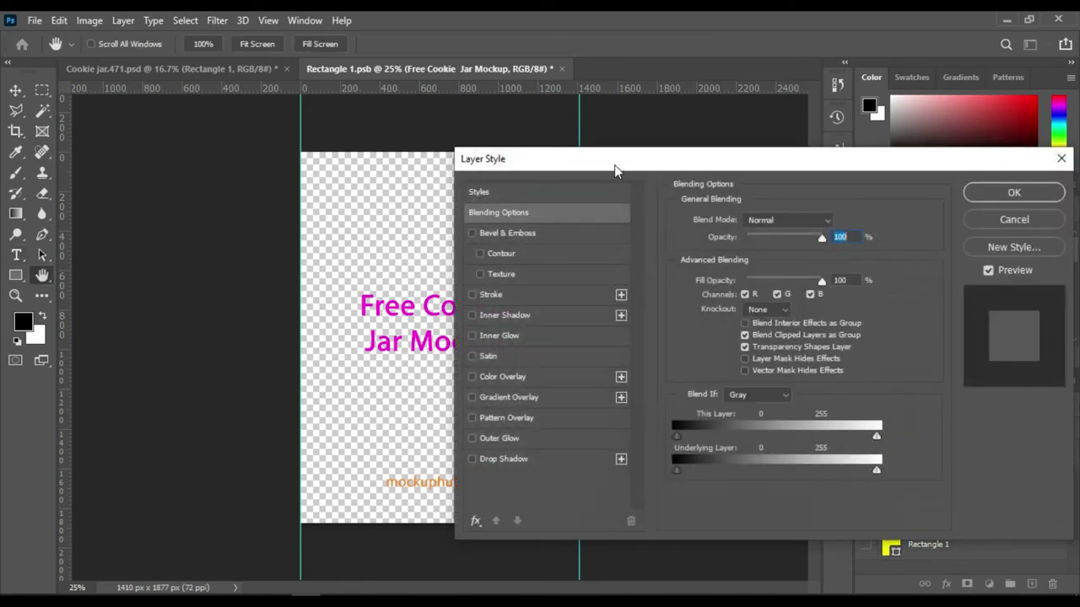
left_click_drag(623, 168, 729, 141)
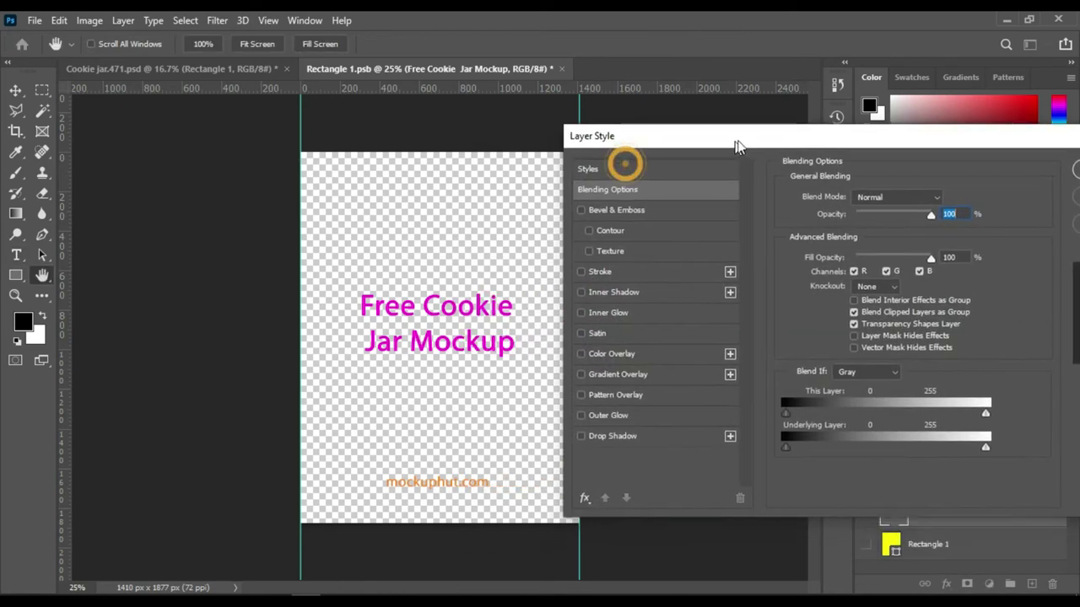
left_click(585, 246)
left_click(631, 246)
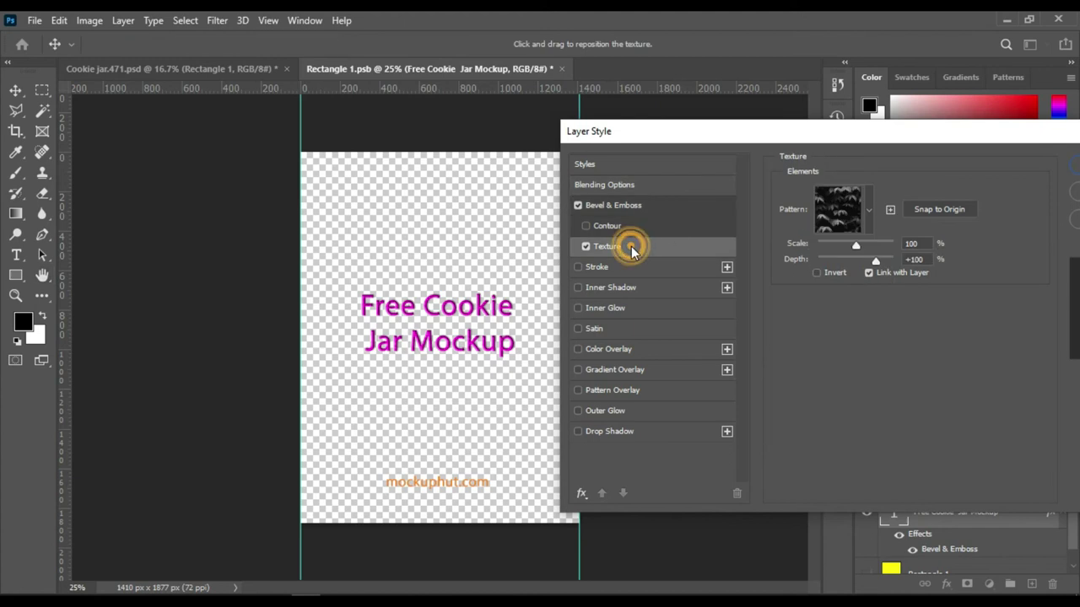
left_click(869, 210)
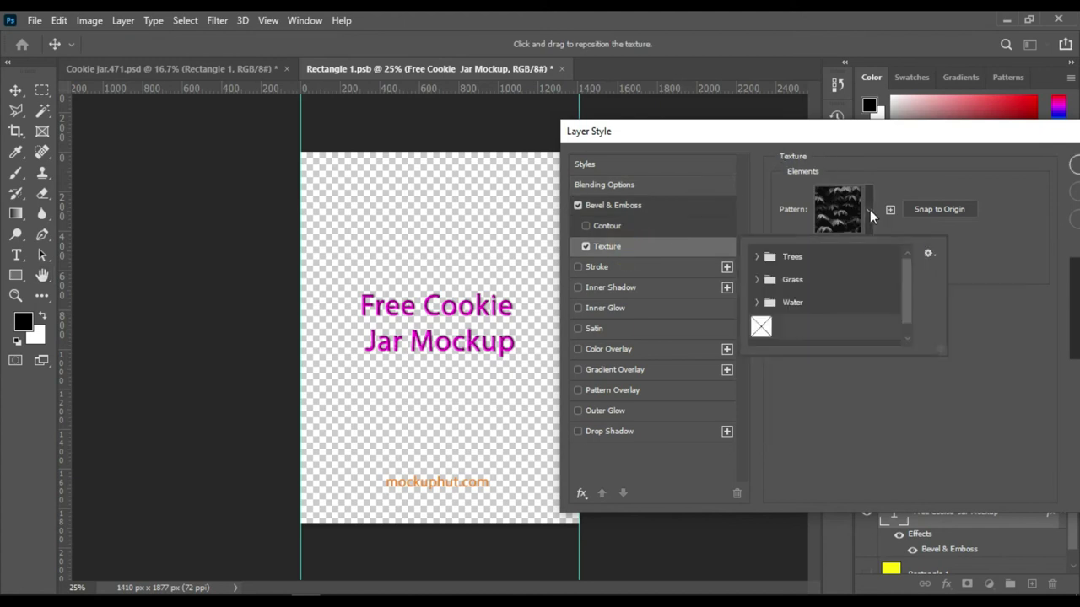
left_click(757, 256)
left_click(757, 256)
left_click(757, 280)
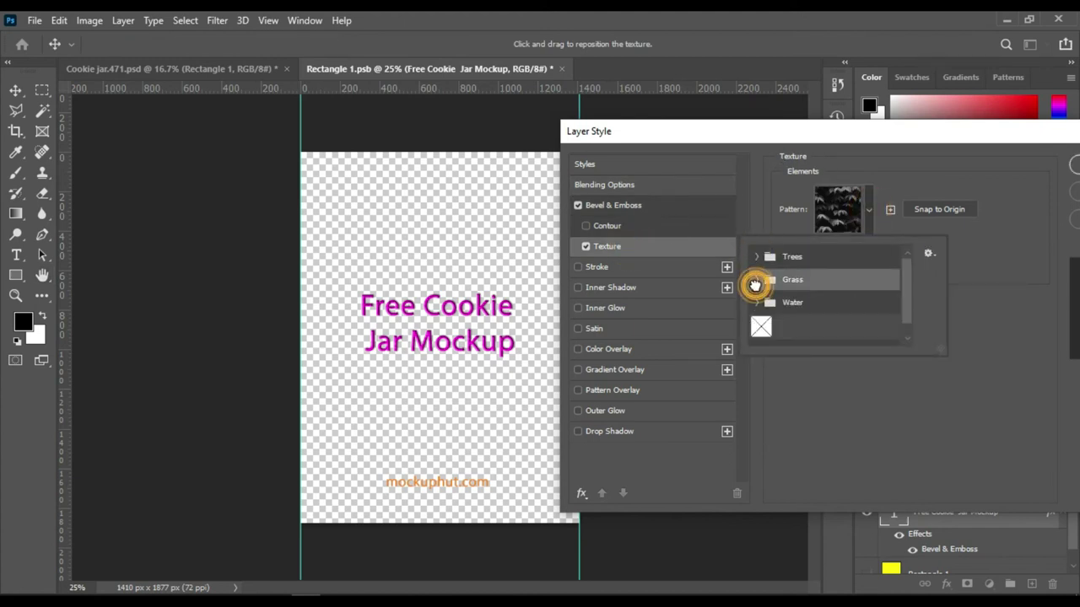
left_click(756, 280)
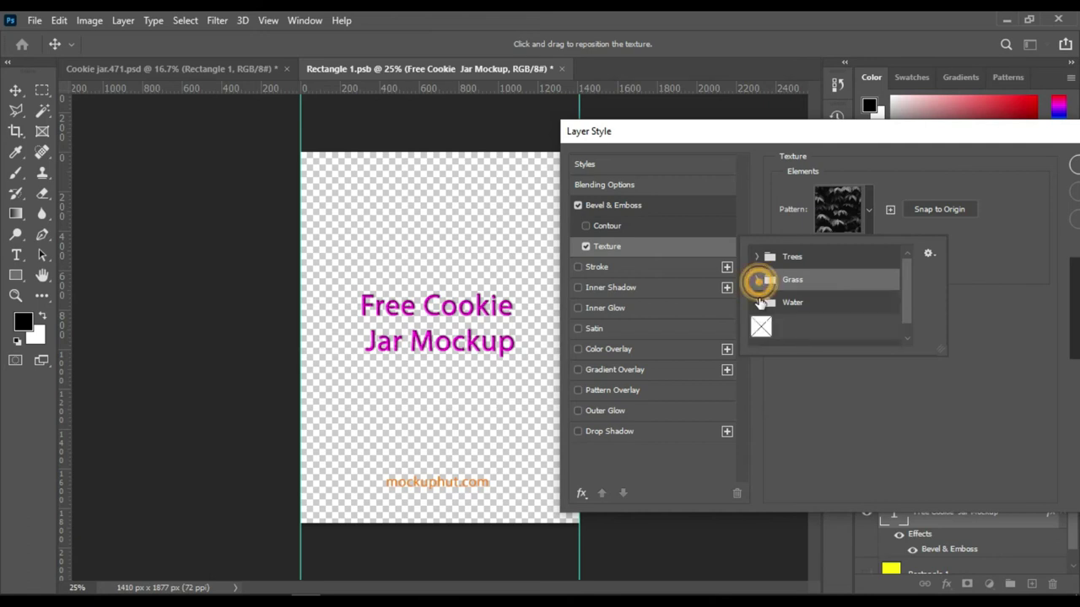
left_click(756, 301)
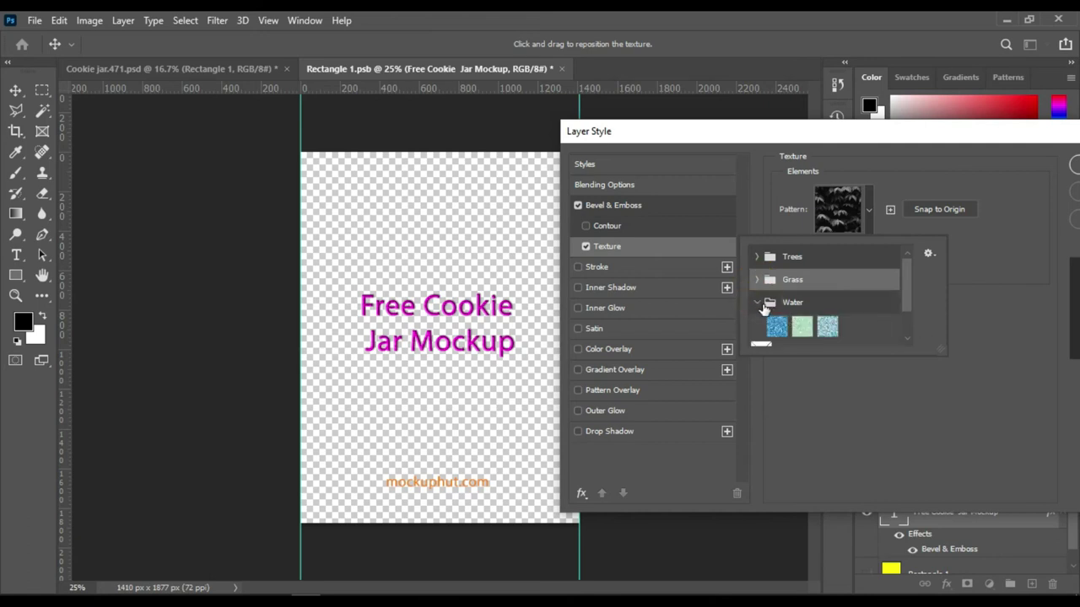
mouse_move(910, 289)
left_mouse_down()
mouse_move(911, 340)
mouse_move(910, 282)
left_mouse_up()
left_click(978, 379)
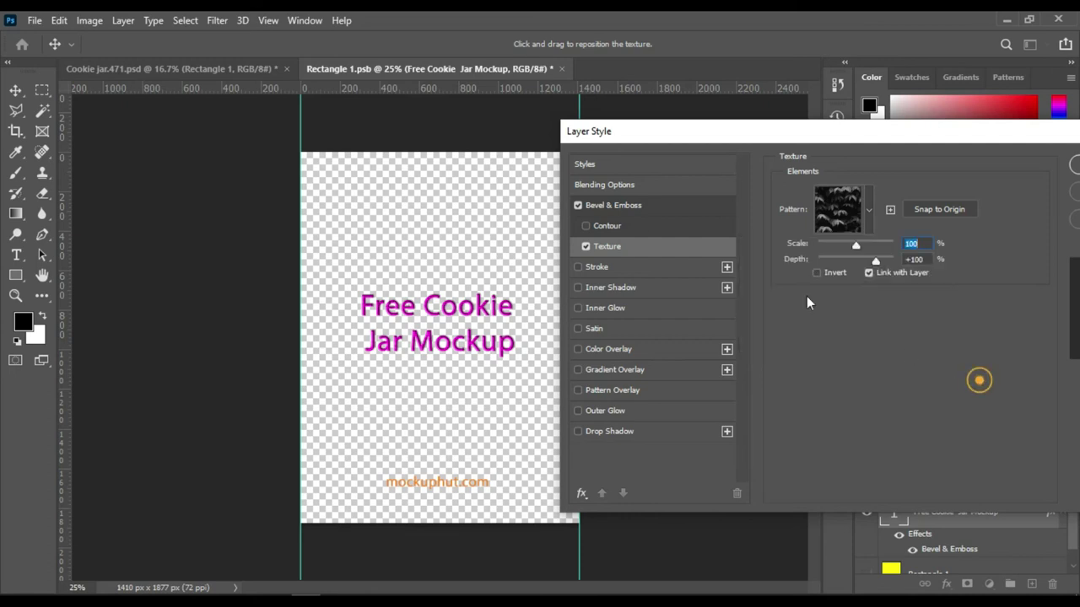
left_click(586, 246)
Step: Set Bevel & Emboss to Outer Bevel, depth 438%, size 10 px, soften 2 px
left_click(627, 206)
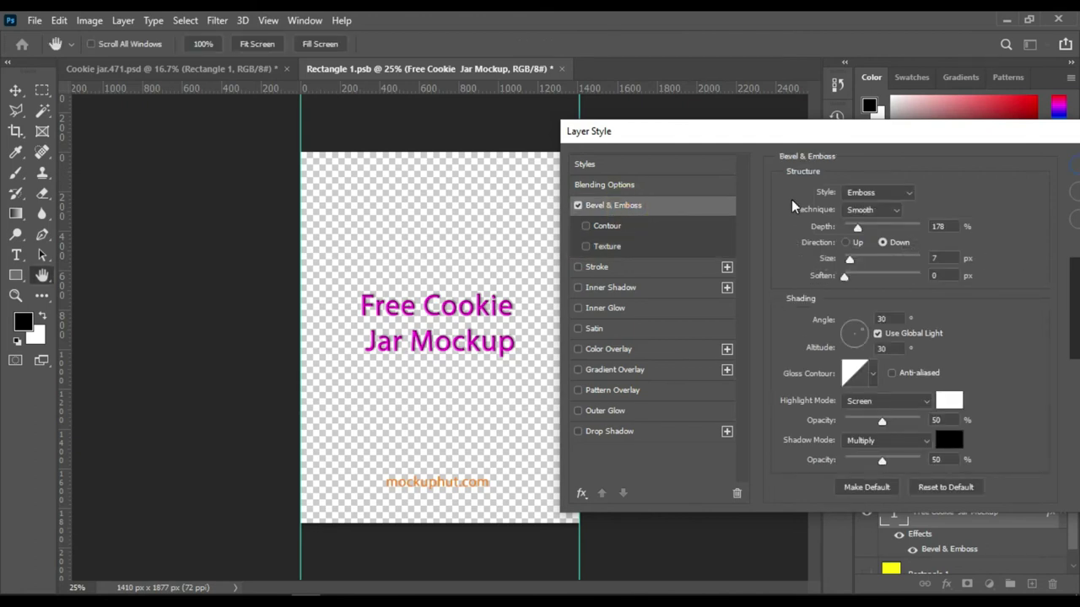
left_click(903, 193)
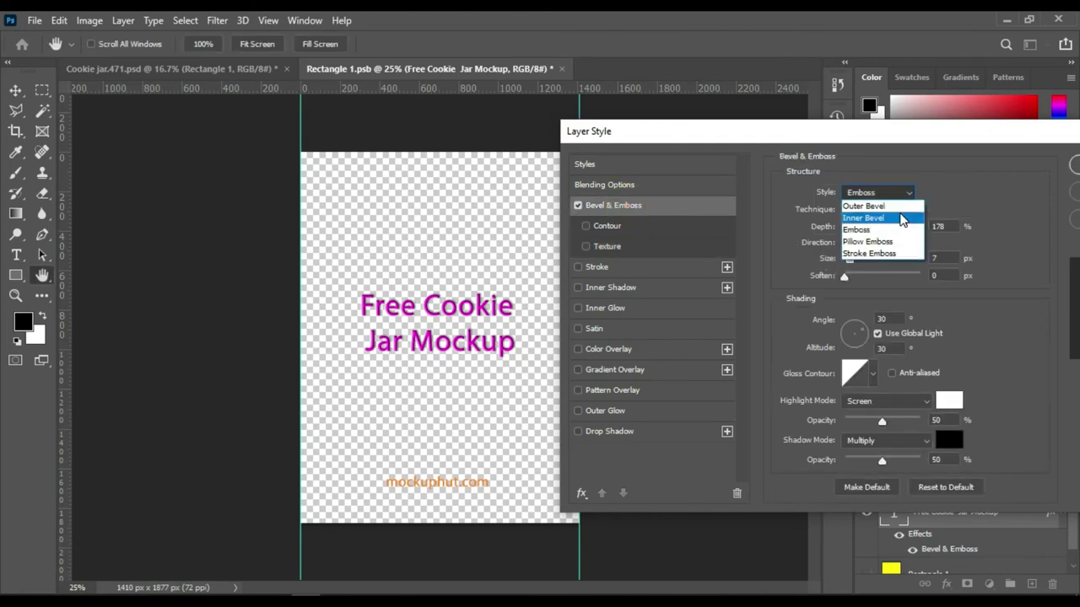
left_click(899, 208)
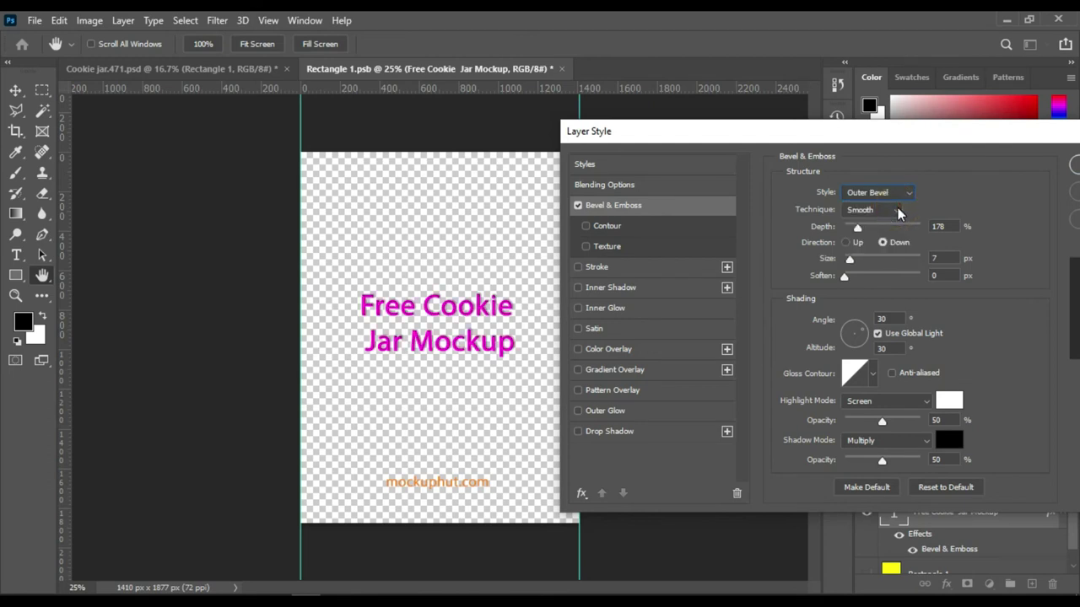
left_click_drag(859, 229, 884, 233)
mouse_move(880, 232)
left_mouse_down()
mouse_move(852, 264)
mouse_move(864, 284)
mouse_move(853, 279)
left_mouse_up()
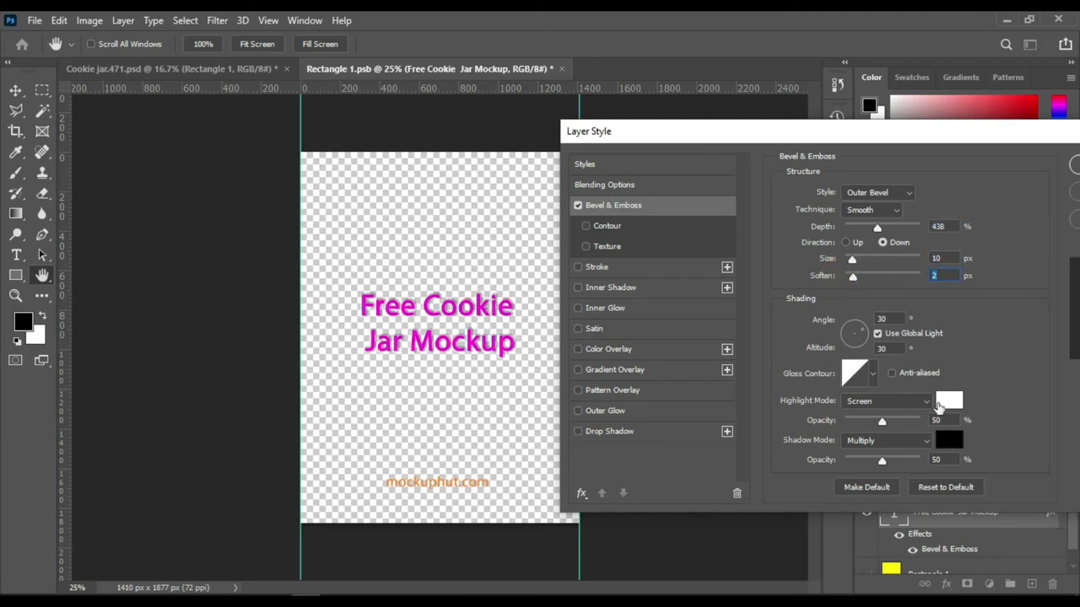
left_click_drag(969, 134, 788, 133)
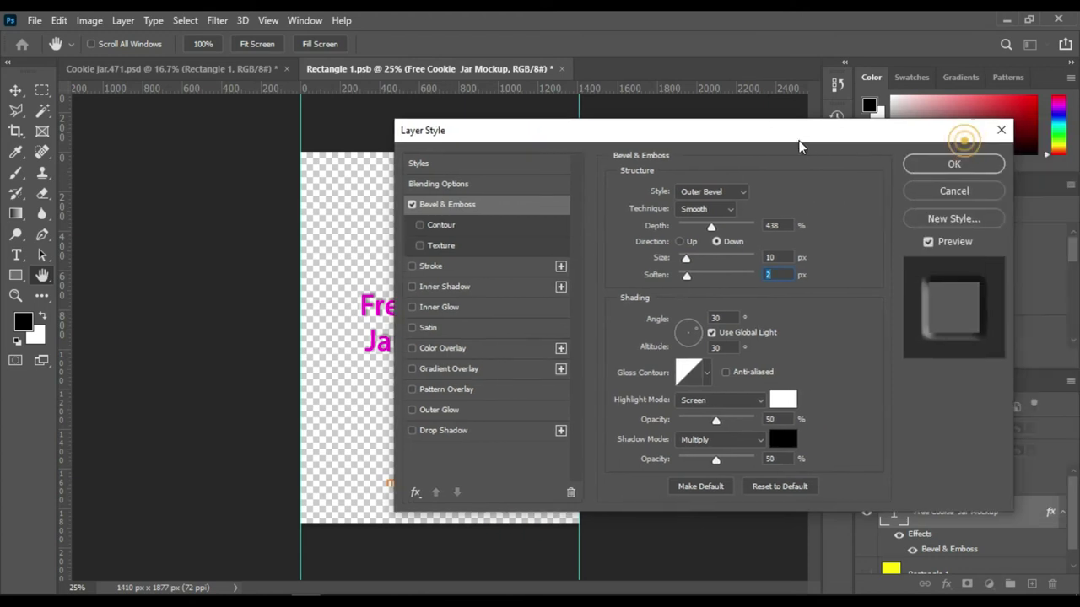
Step: Apply the bevel, save Rectangle 1.psb, and return to the Cookie jar document
left_click(935, 161)
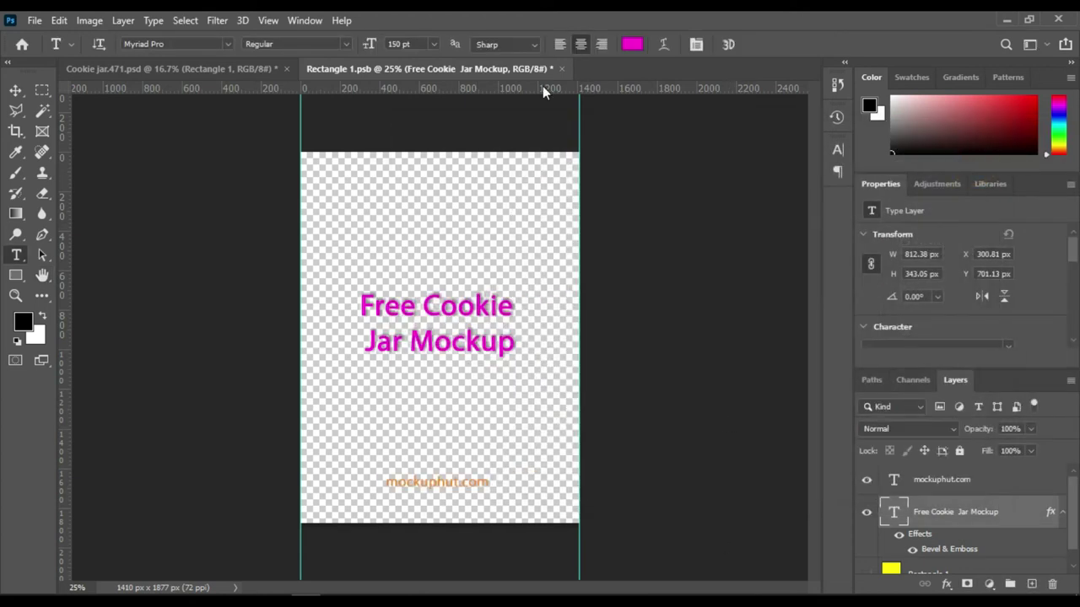
key("ctrl+s")
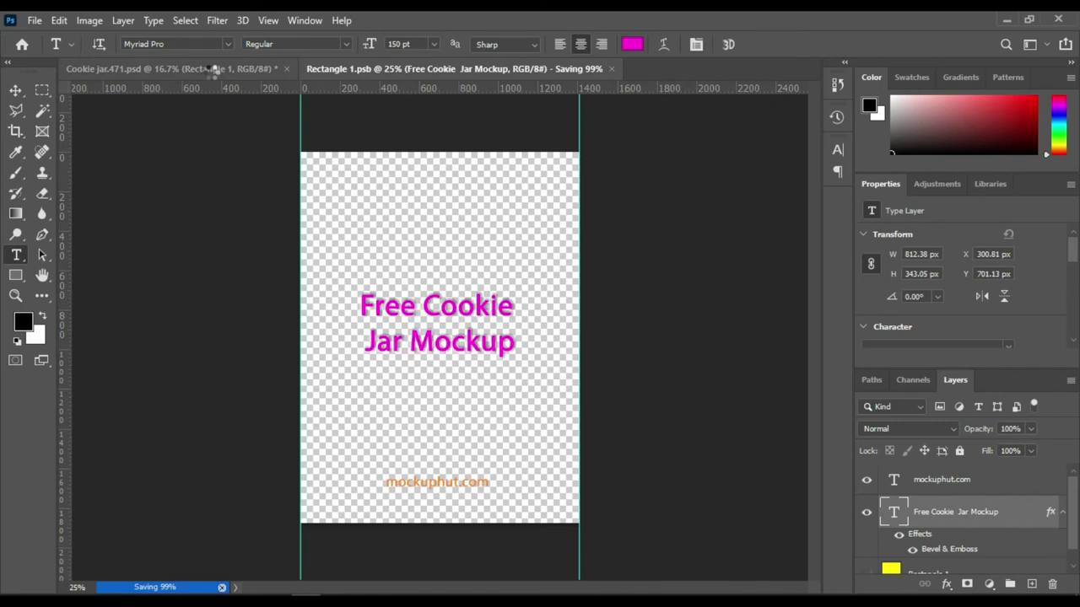
left_click(211, 71)
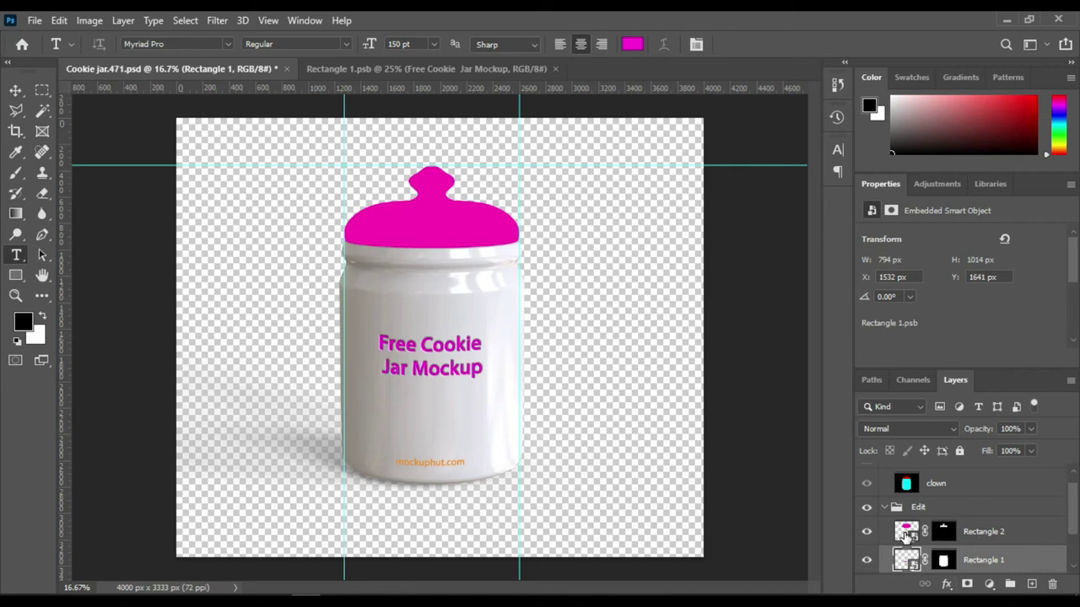
Step: Hide the pink rectangle layer inside Rectangle 2, then return to Cookie jar.psd
double_click(905, 532)
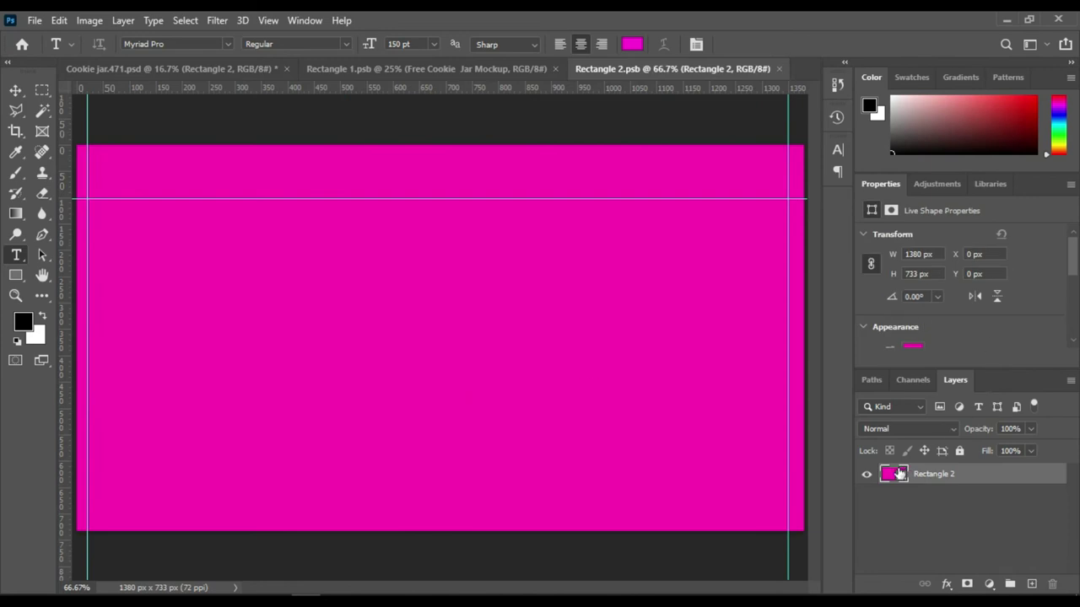
left_click(866, 477)
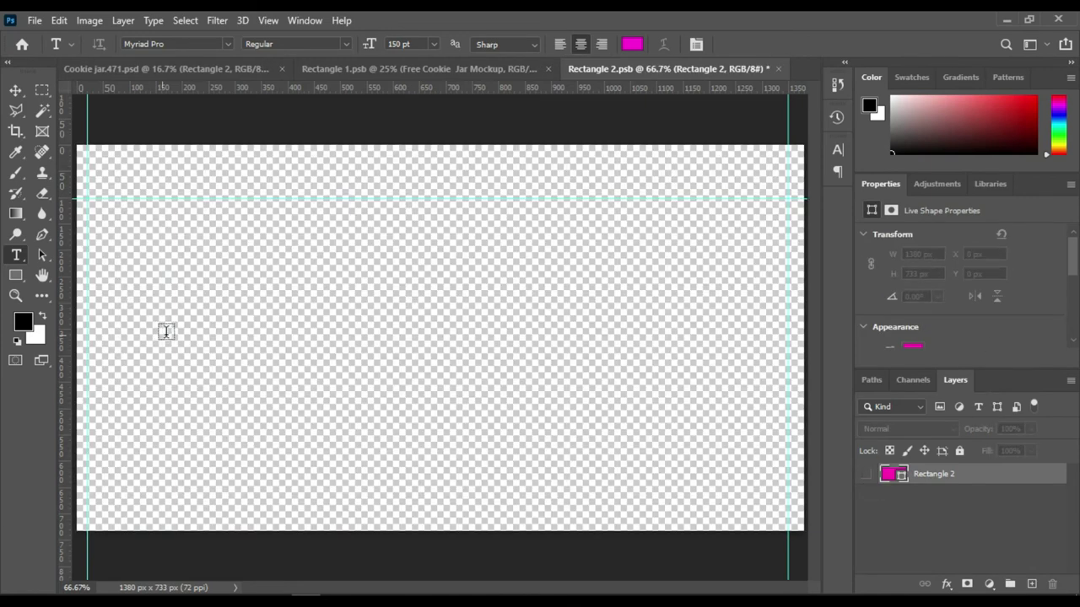
left_click(135, 68)
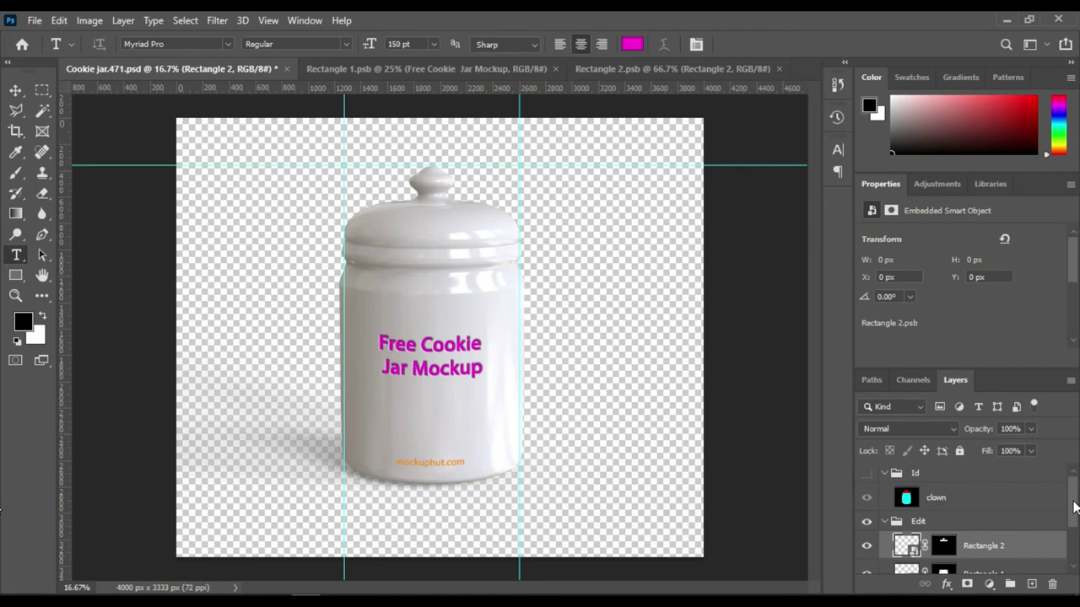
Step: Add a black Solid Color fill layer masked to the jar lid shape
scroll(1075, 506, "down", 2)
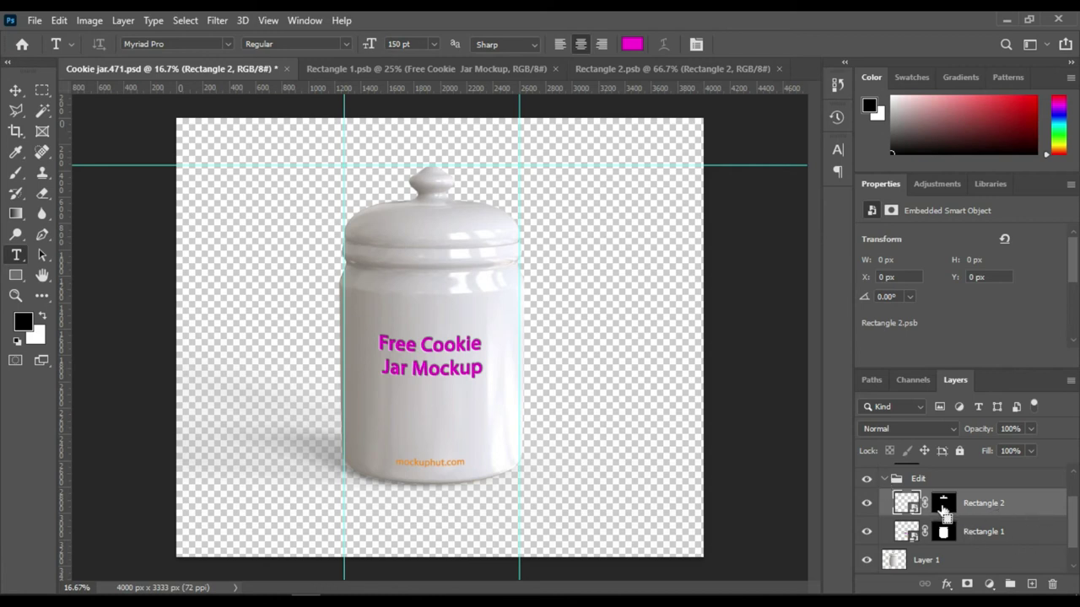
left_click(943, 507, "ctrl")
left_click(990, 585)
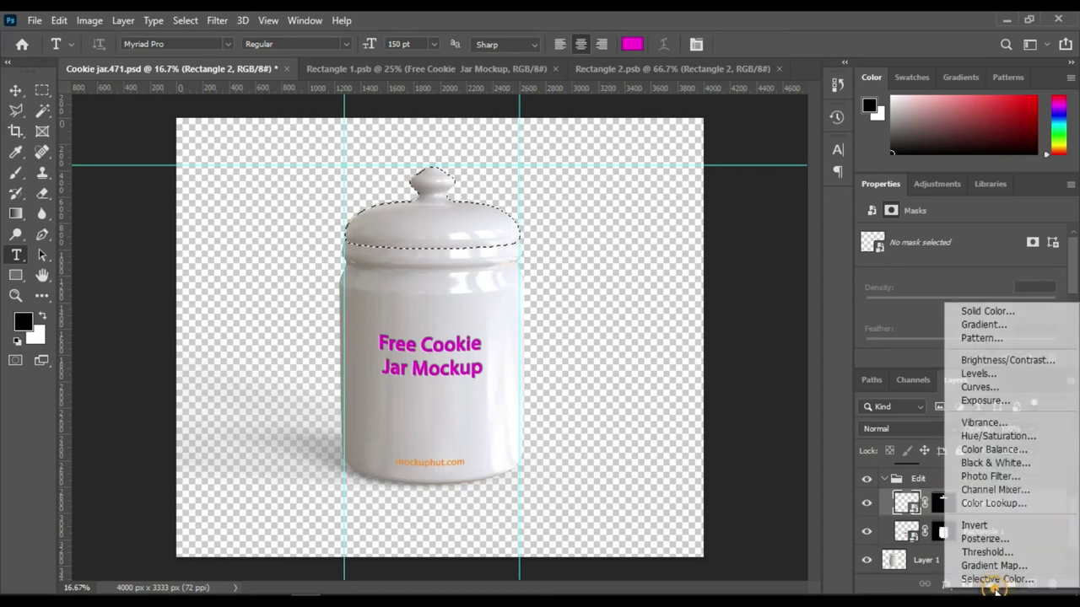
left_click(1027, 318)
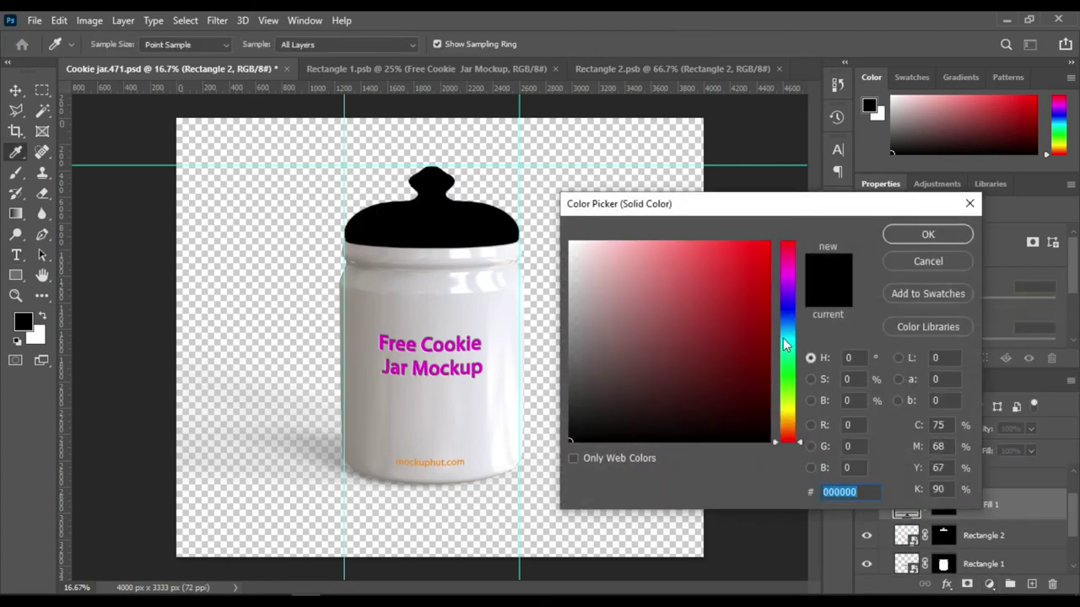
left_click(901, 234)
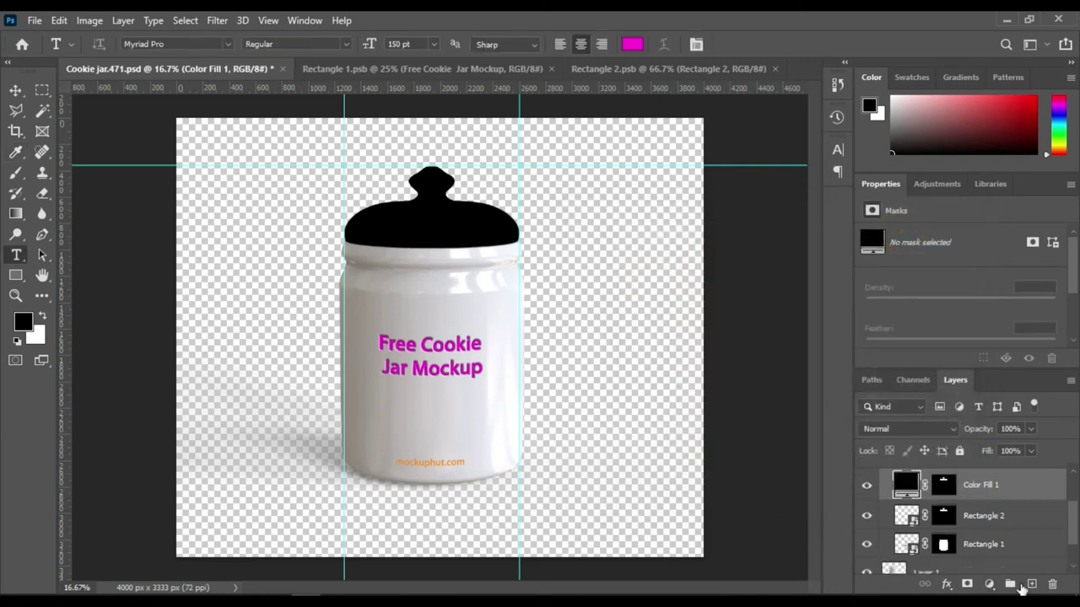
Step: Add a Gradient Fill layer masked to the jar lid shape
left_click(946, 491, "ctrl")
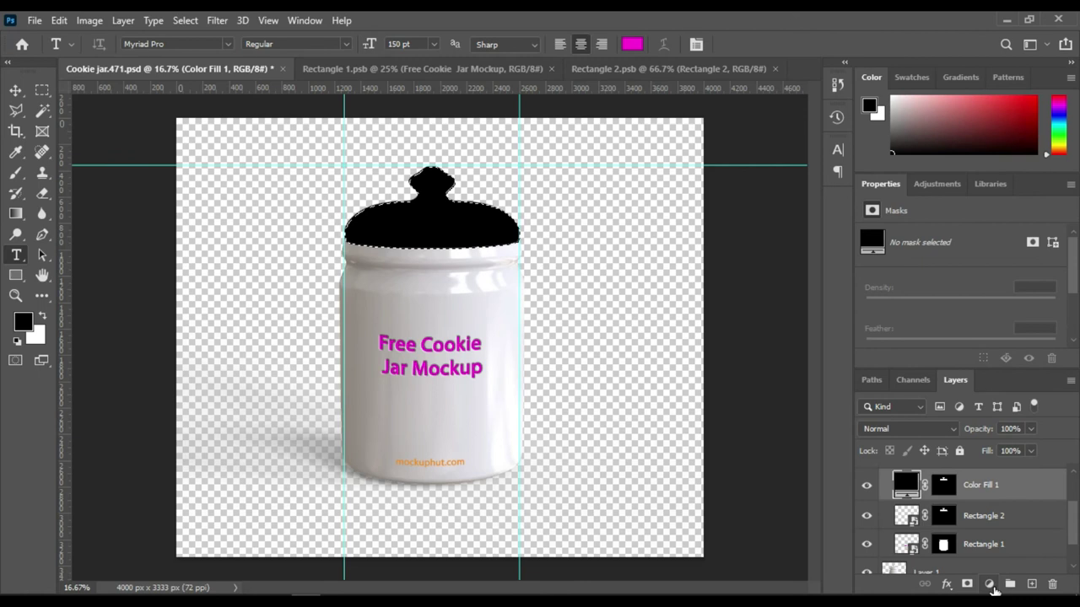
left_click(989, 583)
left_click(980, 323)
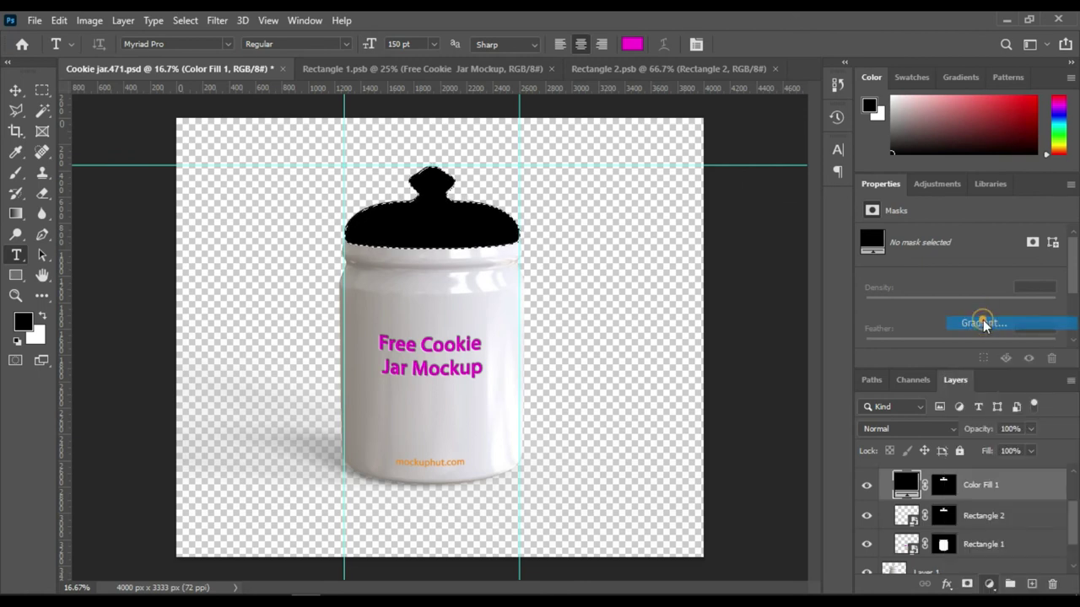
left_click(944, 218)
Step: Hide Gradient Fill 1 and Color Fill 1 so the lid shows white again
scroll(970, 540, "down", 1)
scroll(966, 547, "up", 1)
scroll(970, 540, "up", 1)
scroll(1017, 511, "down", 1)
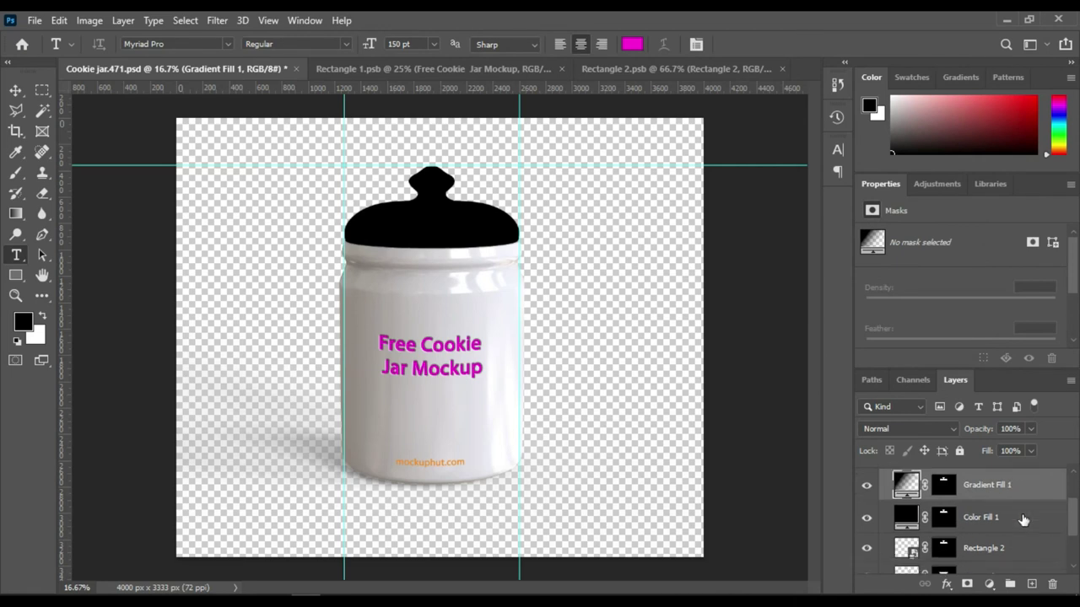
scroll(1014, 547, "down", 1)
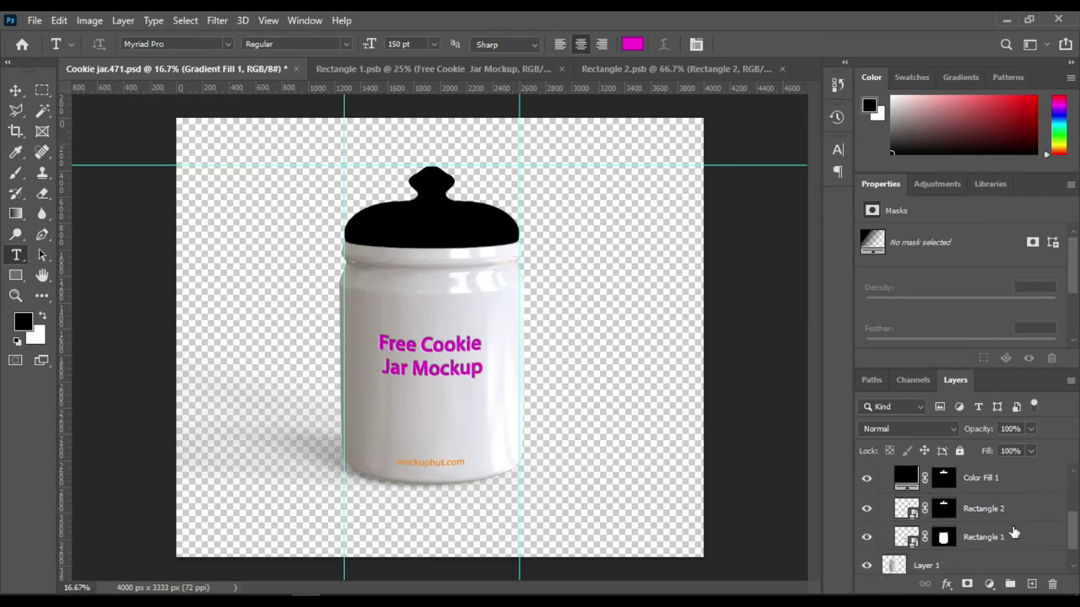
scroll(911, 519, "up", 1)
left_click(866, 465)
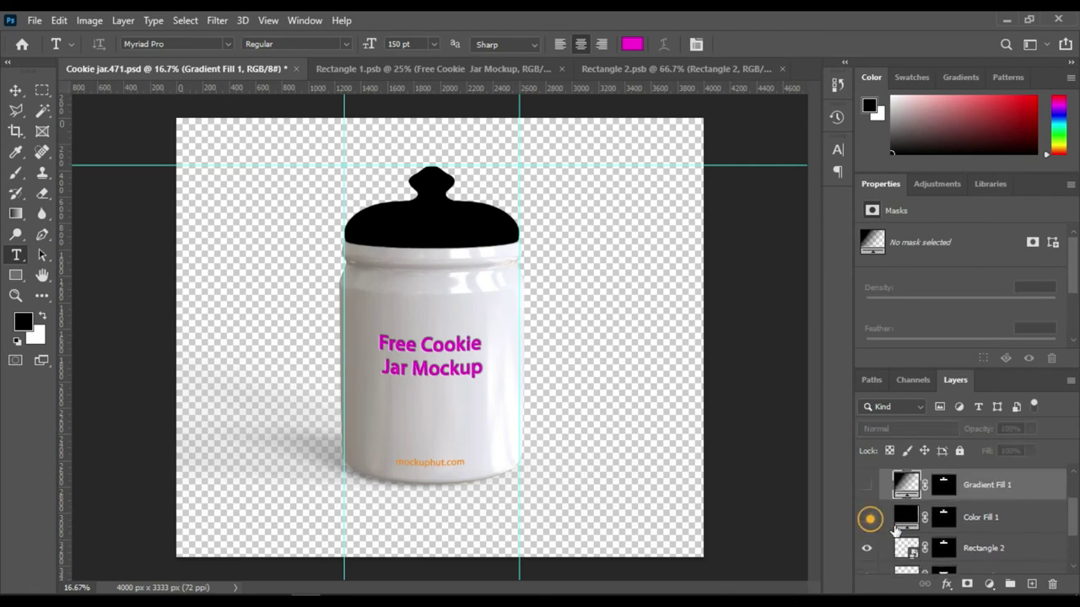
left_click(866, 497)
scroll(1002, 523, "down", 1)
left_click(943, 517, "ctrl")
Step: Add a black Color Fill 2 over the jar body and move it below Rectangle 2
scroll(1007, 503, "down", 1)
left_click(989, 584)
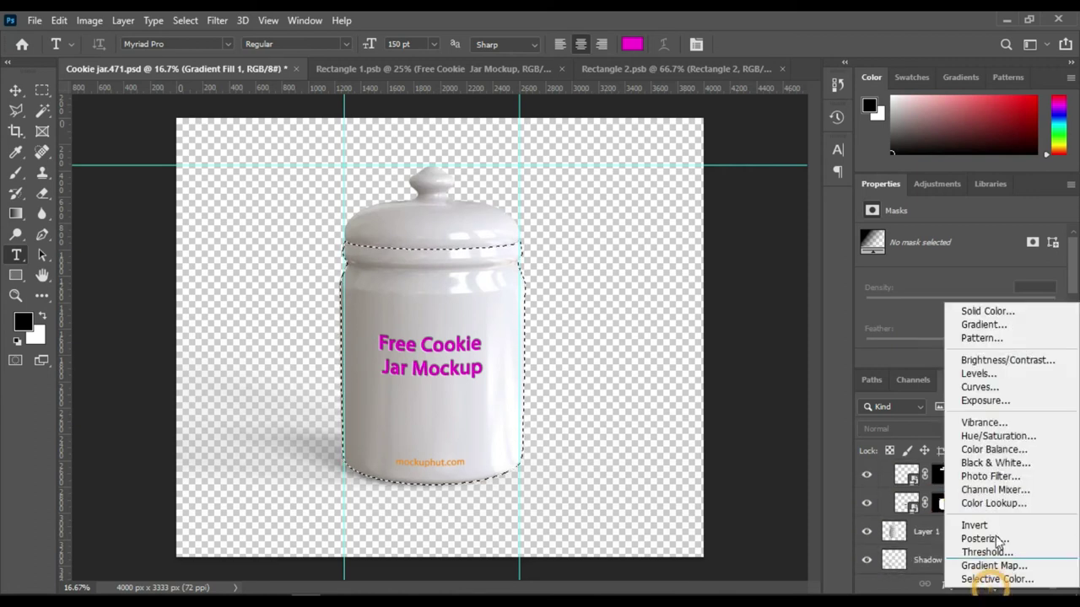
left_click(1017, 311)
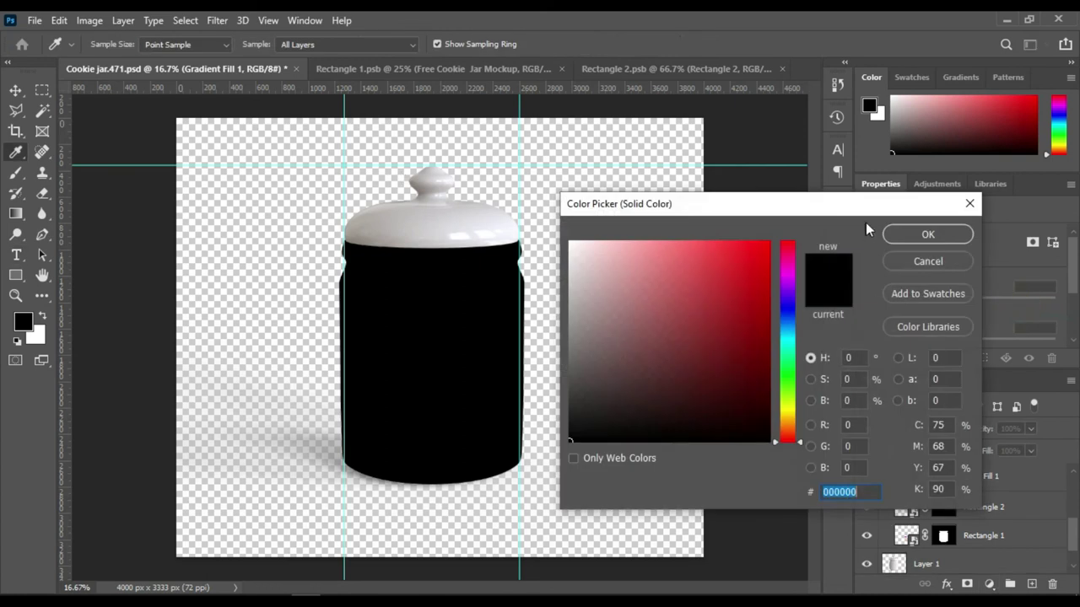
left_click(928, 236)
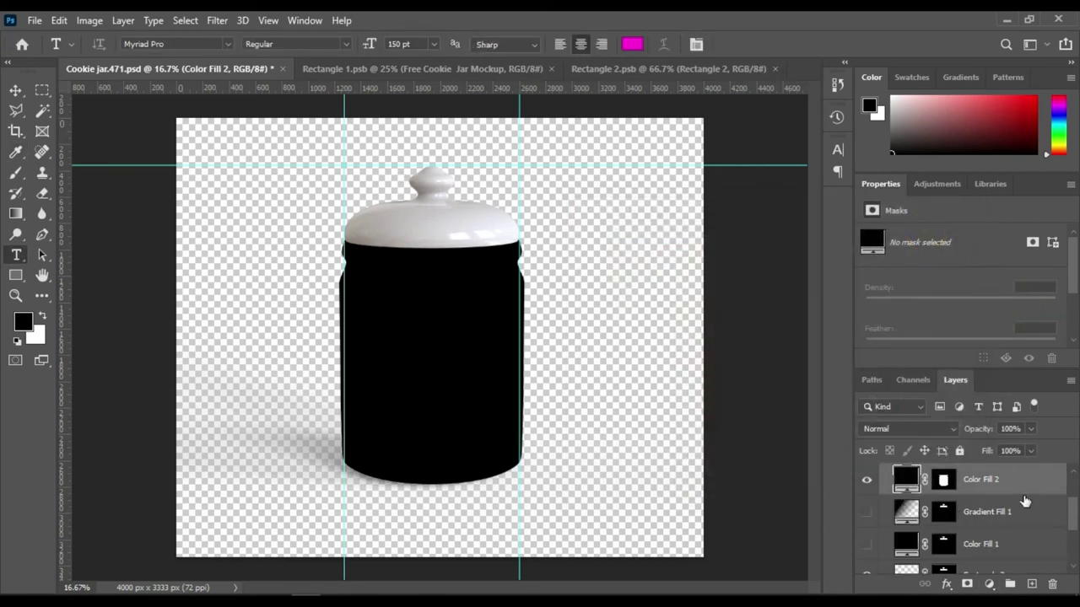
left_click_drag(1008, 479, 1012, 557)
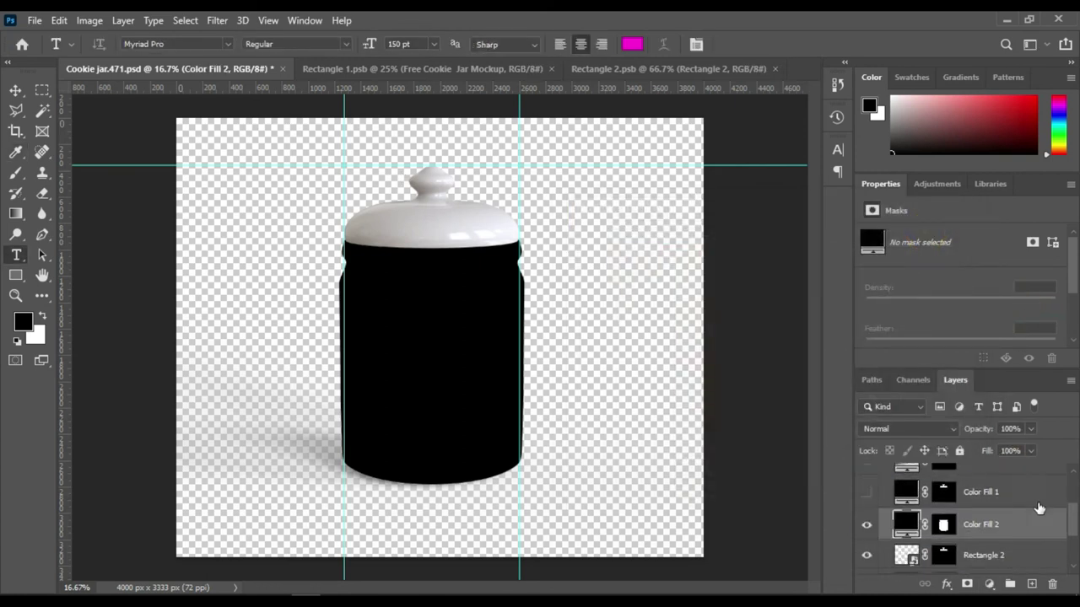
scroll(1040, 509, "down", 1)
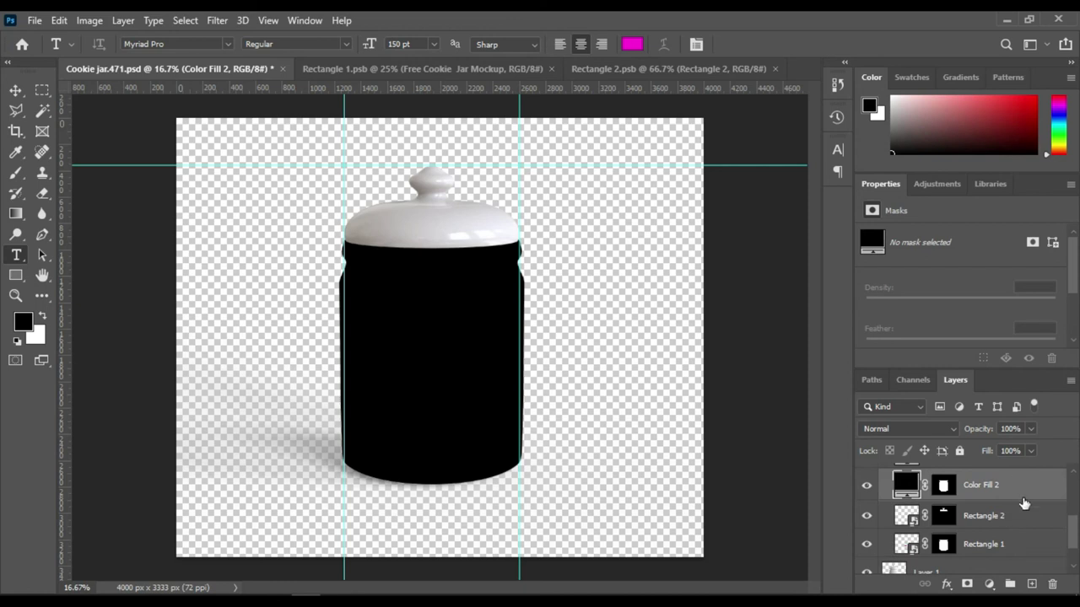
left_click_drag(1023, 504, 1022, 528)
Step: Add Gradient Fill 2 over the jar body, then hide it and Color Fill 2
left_click(944, 516, "ctrl")
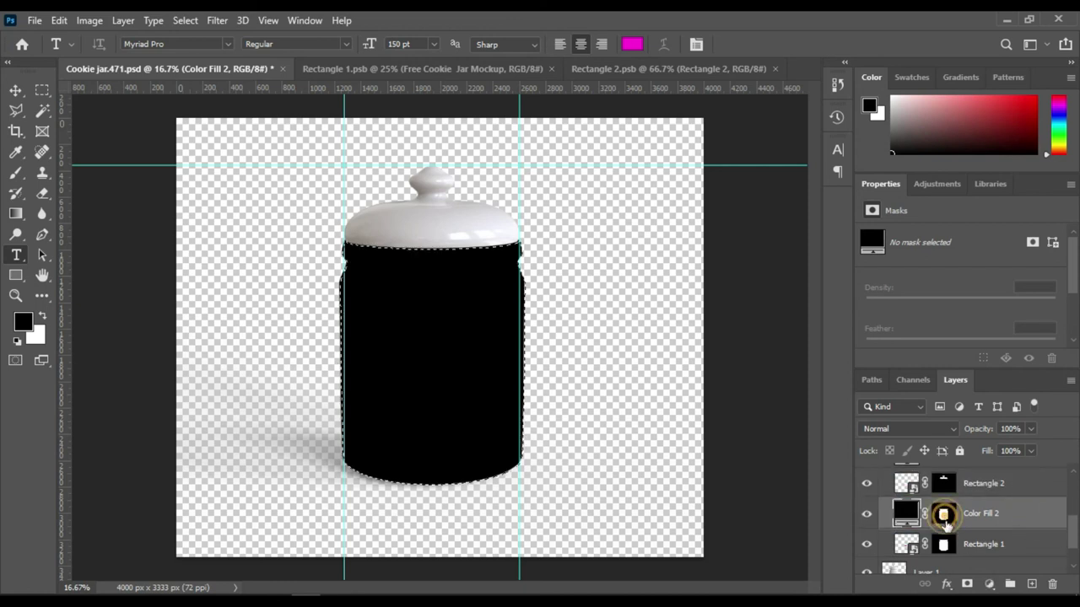
left_click(989, 584)
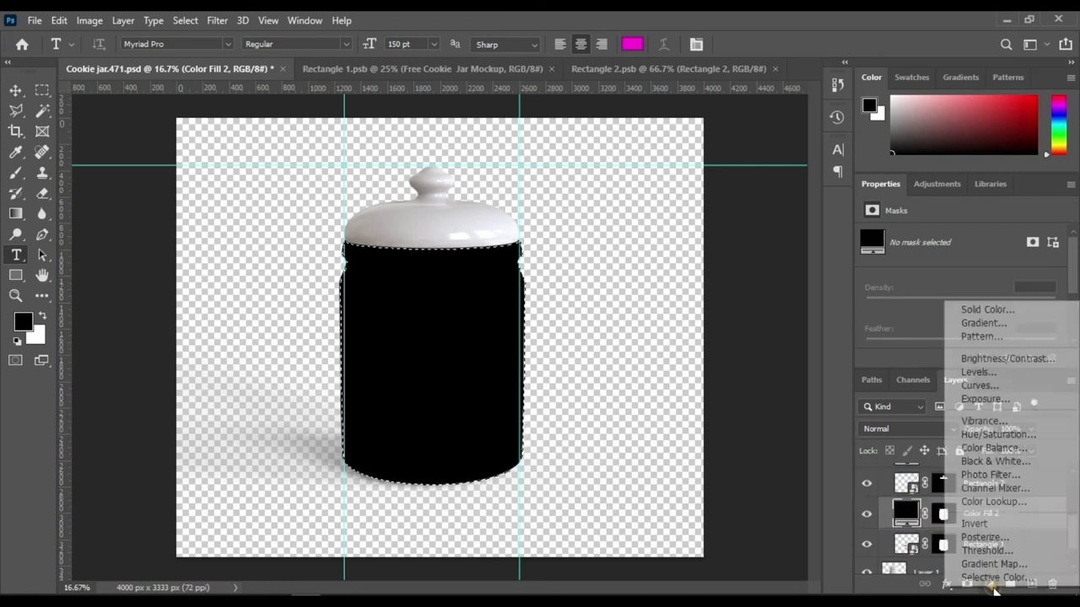
left_click(992, 323)
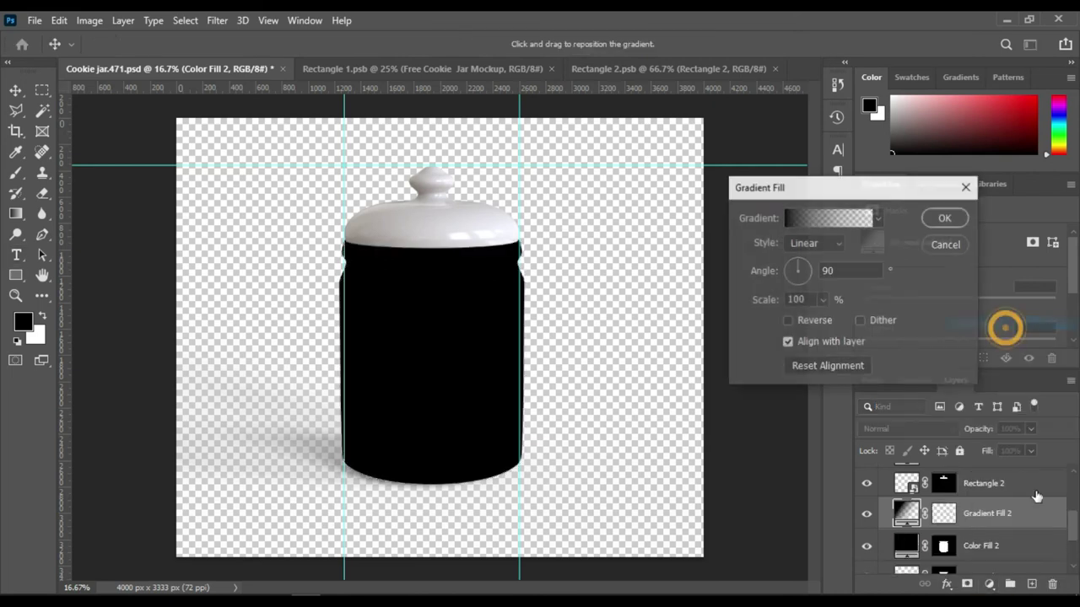
left_click(946, 217)
key("t")
scroll(1010, 509, "down", 1)
scroll(869, 523, "up", 1)
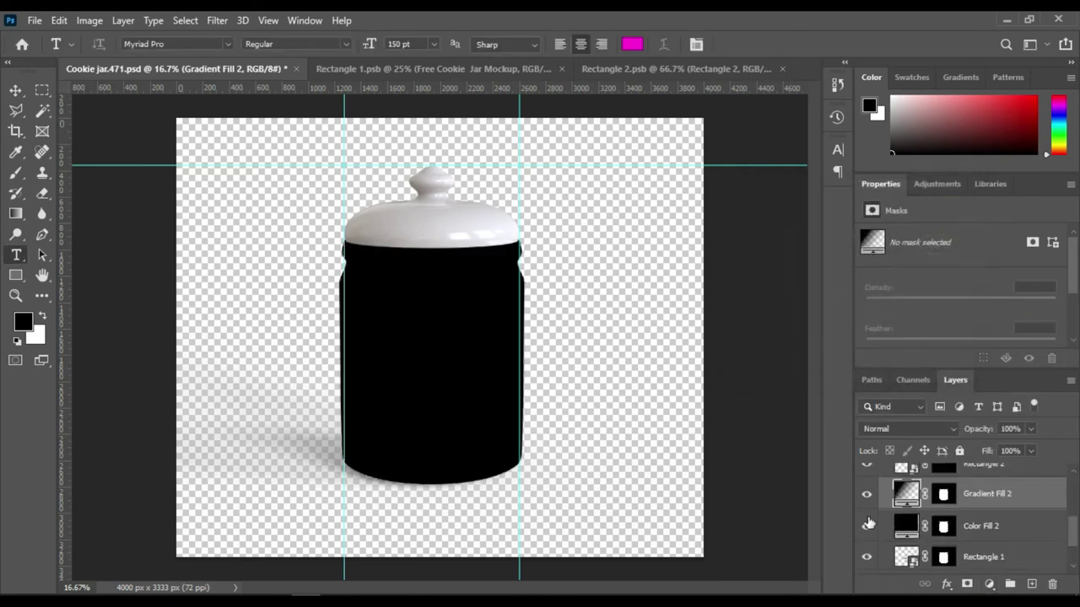
left_click_drag(867, 493, 866, 526)
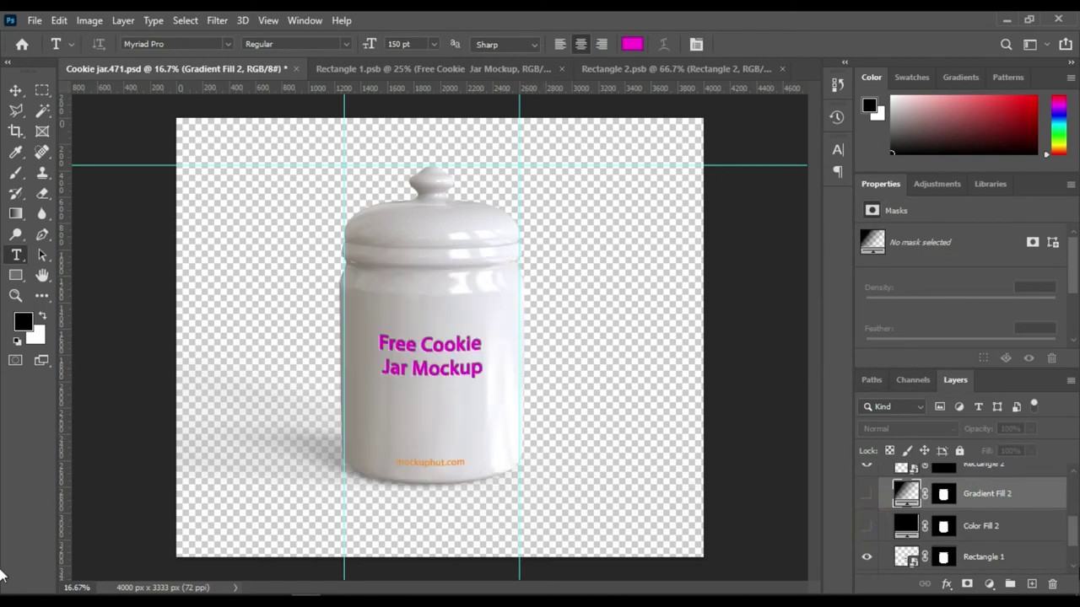
scroll(1073, 540, "up", 2)
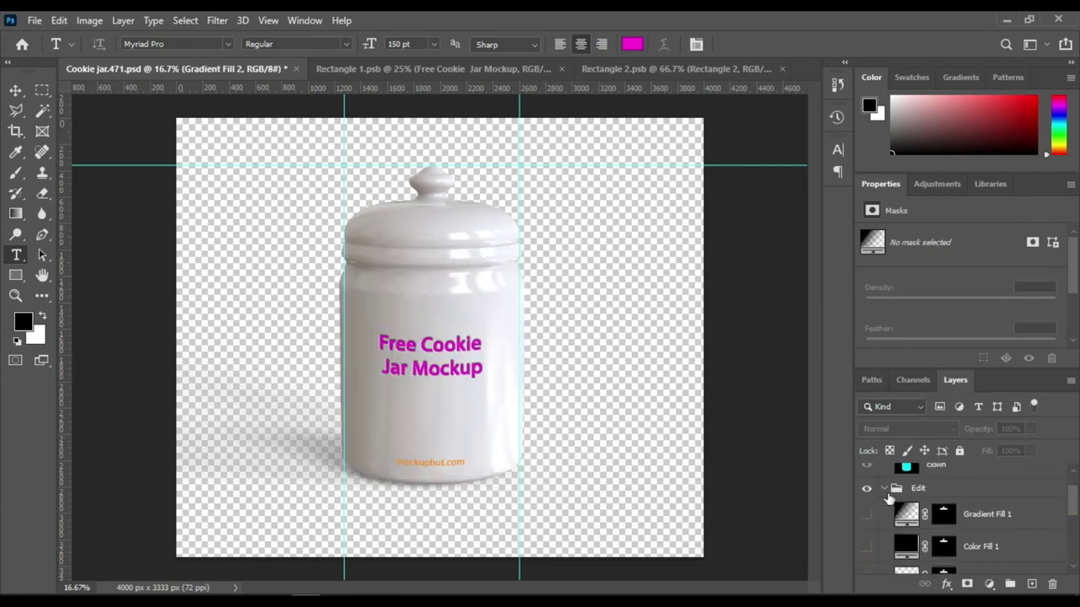
Step: Make three copies of Layer 1
left_click(884, 490)
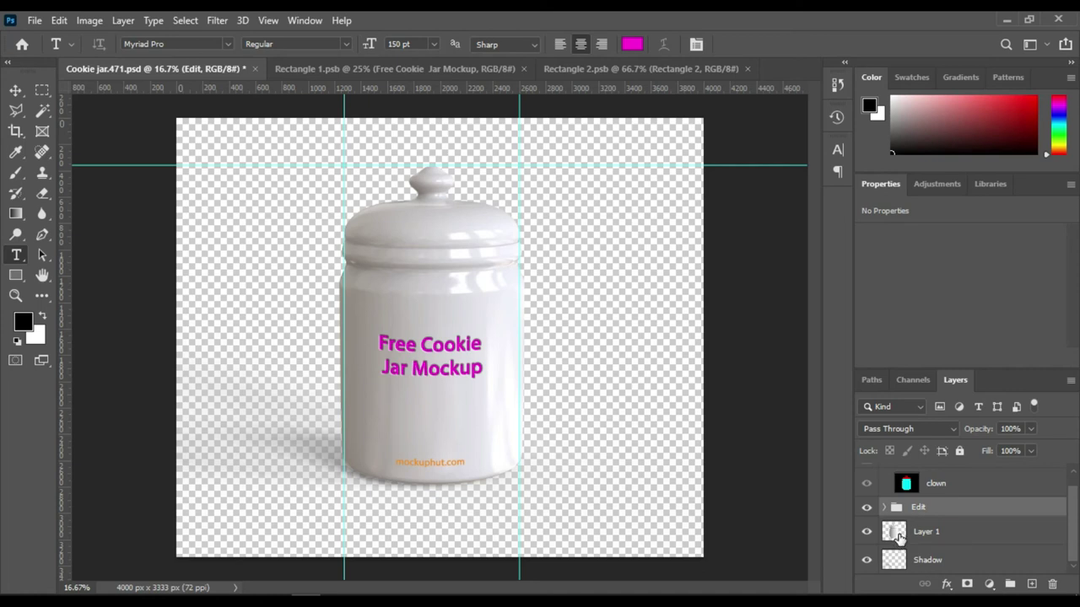
mouse_move(897, 537)
left_mouse_down()
mouse_move(978, 538)
mouse_move(969, 516)
left_mouse_up()
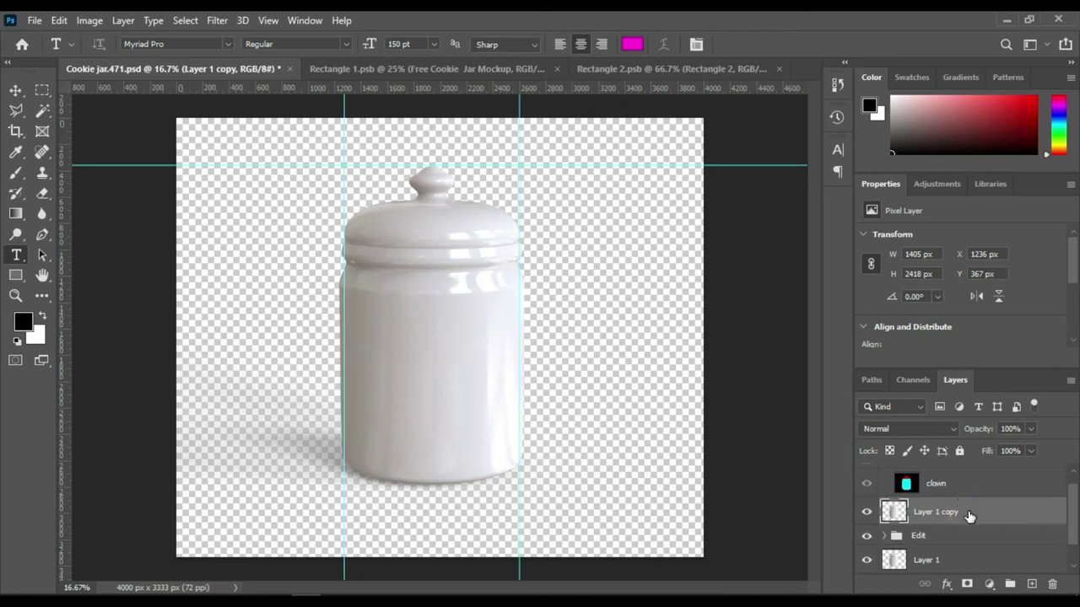
key("ctrl+j")
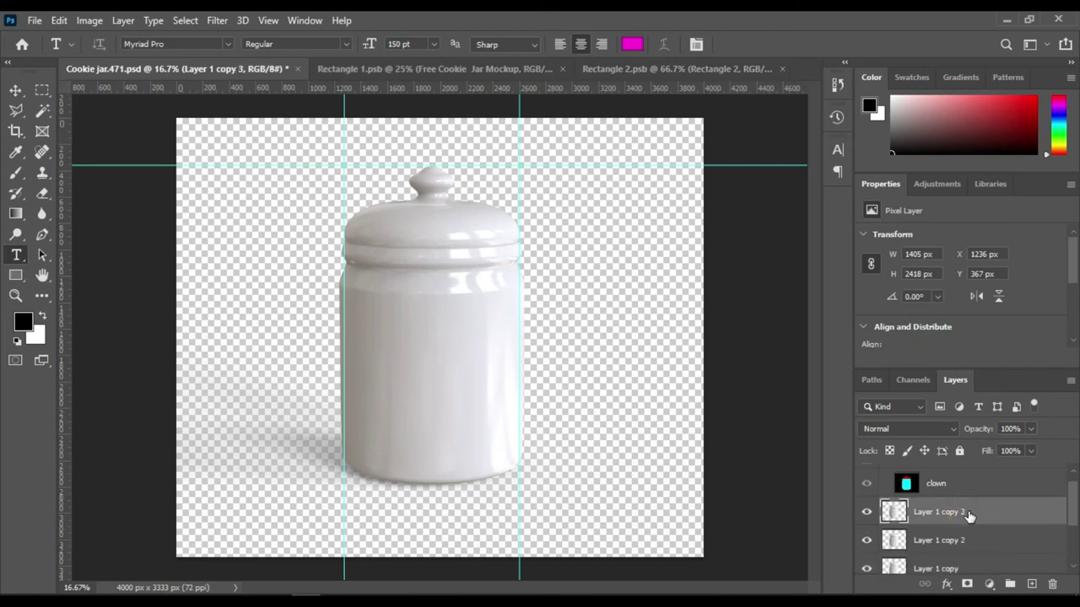
key("ctrl+j")
Step: Group the three Layer 1 copies and name the group 'Light and Shadow'
left_click(976, 549)
left_click(972, 489, "shift")
left_click_drag(1004, 554, 1010, 584)
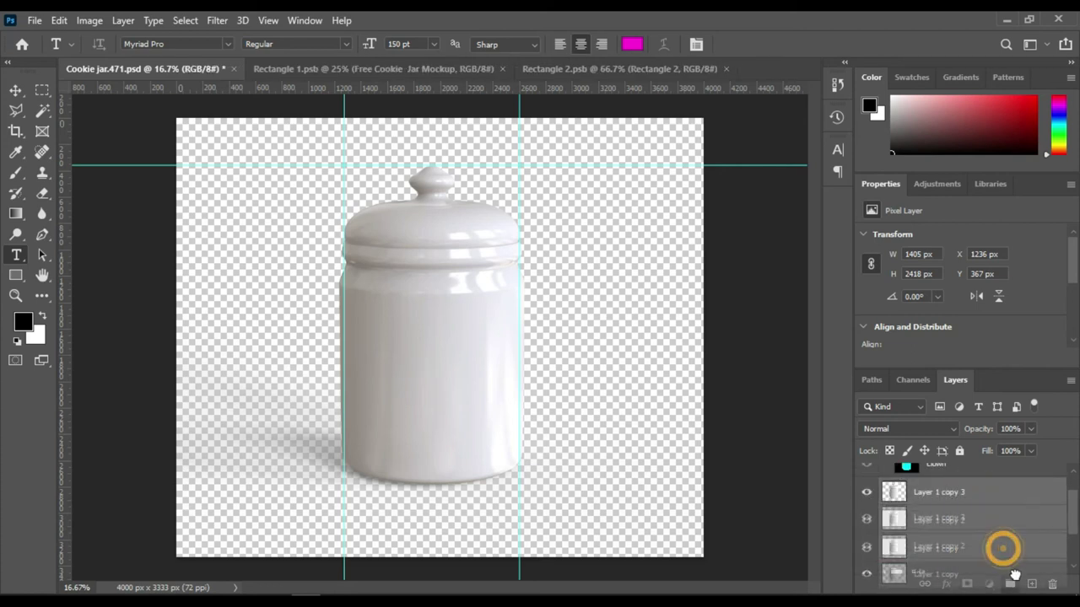
double_click(926, 487)
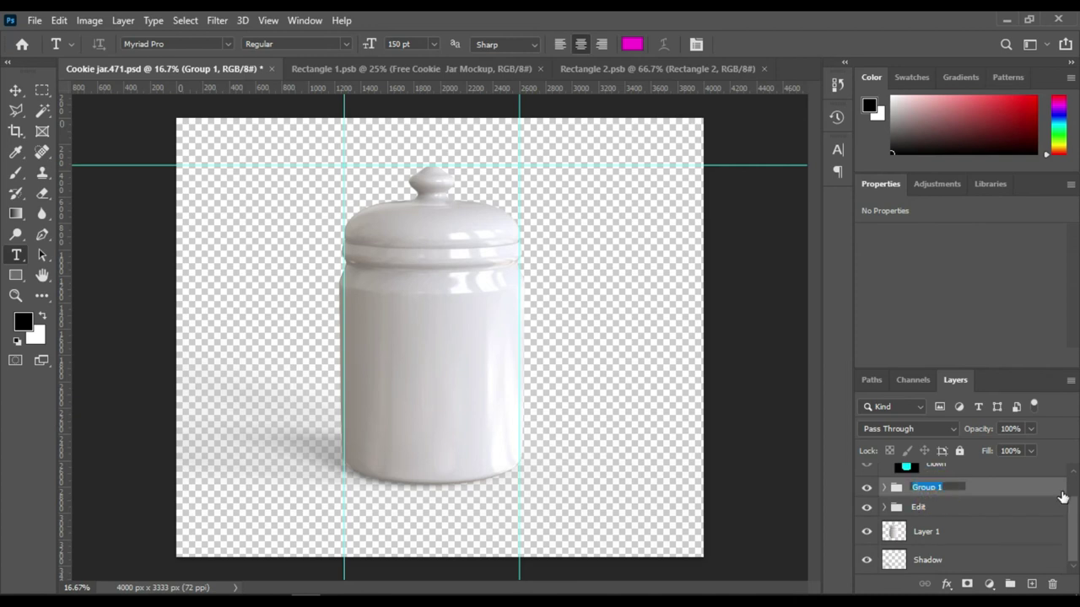
type("Light and Shadow")
key("Return")
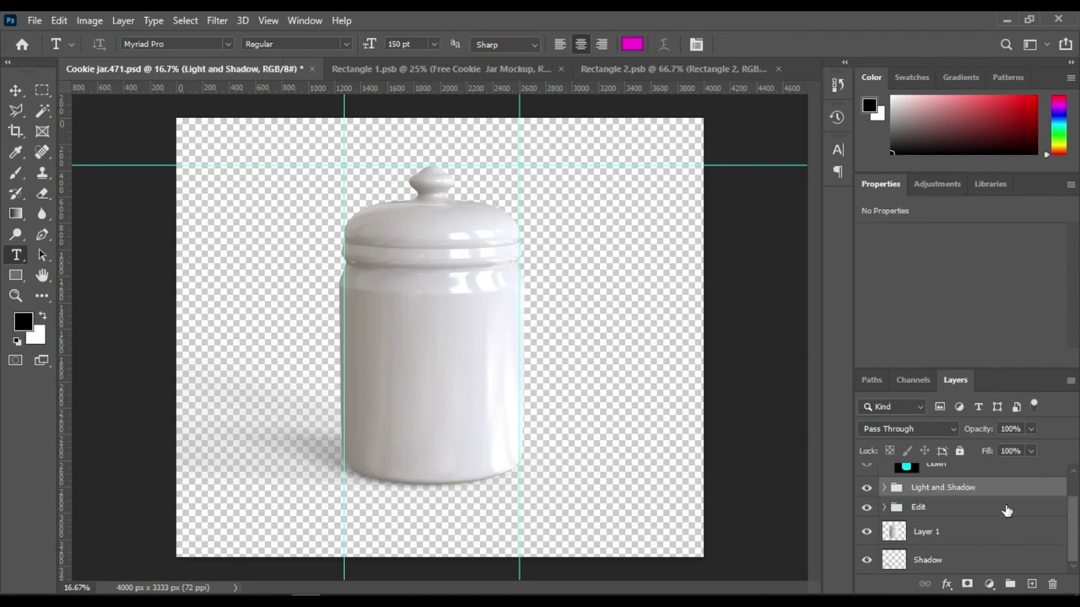
Step: Duplicate the Shadow layer
left_click(952, 557)
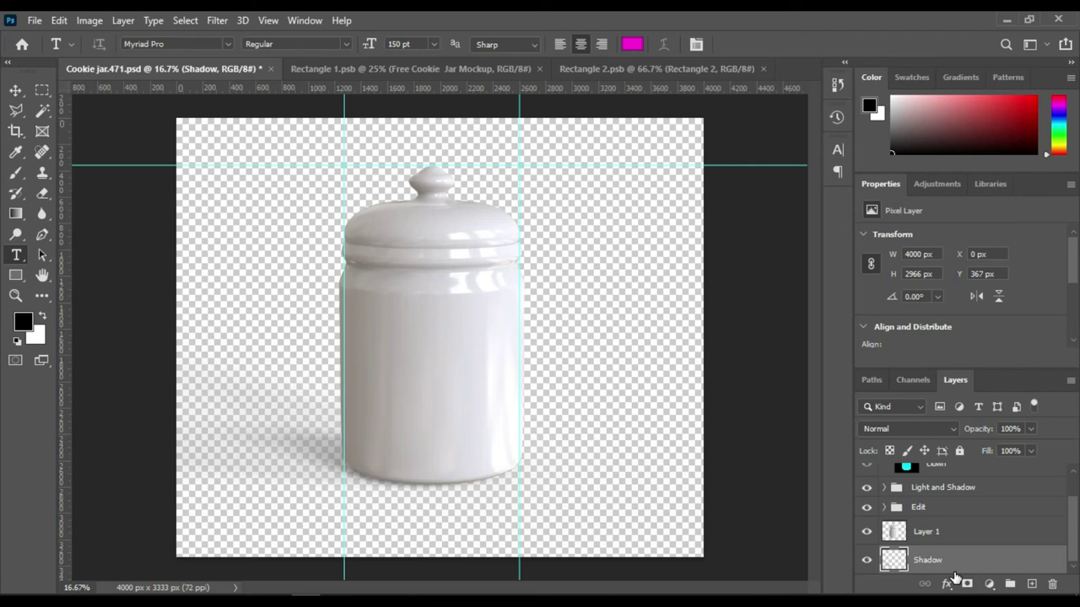
key("ctrl+j")
scroll(976, 550, "down", 1)
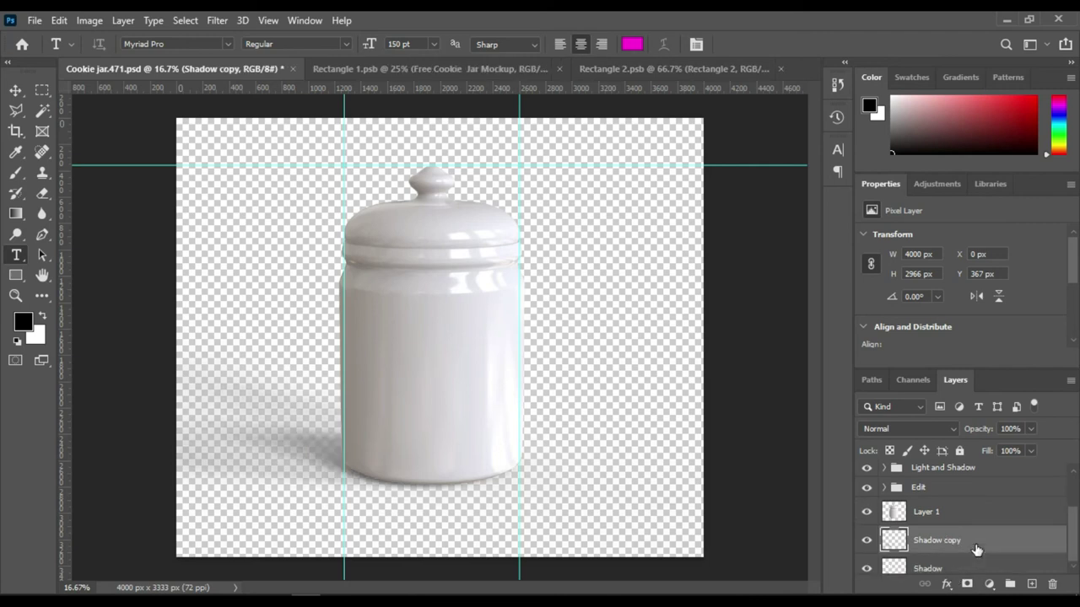
left_click(1002, 560)
Step: Add a light blue Blues-preset Gradient Fill 3 placed beneath the Shadow layer
left_click(989, 584)
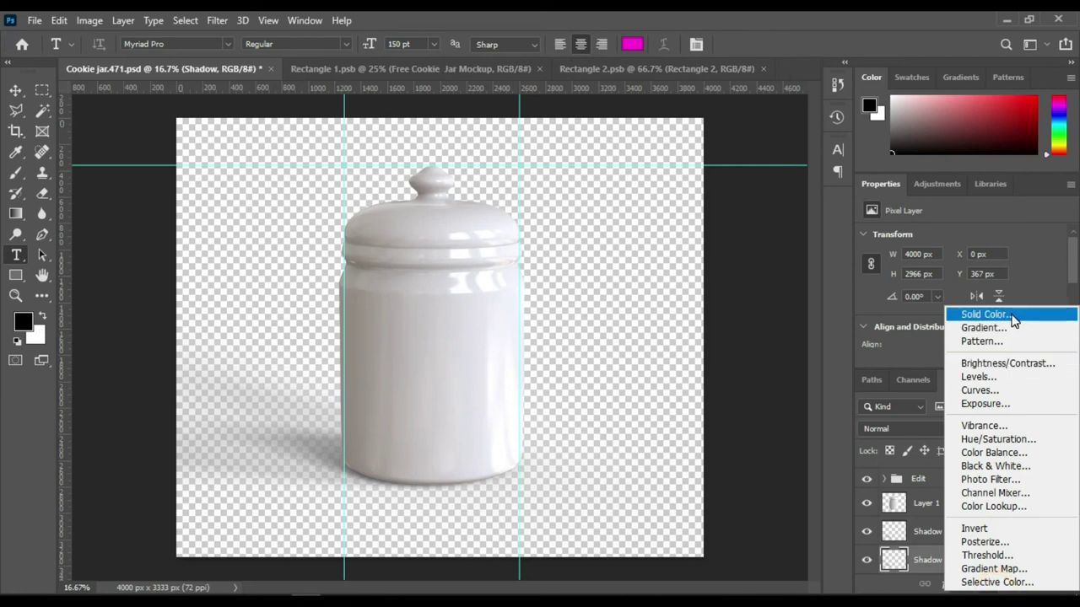
left_click(1012, 328)
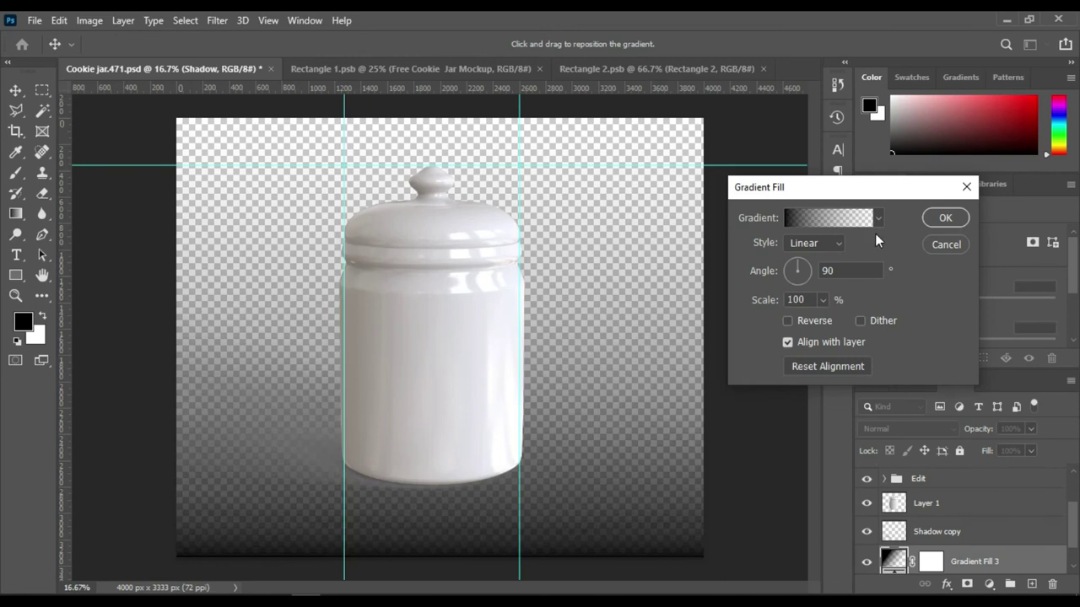
left_click(878, 218)
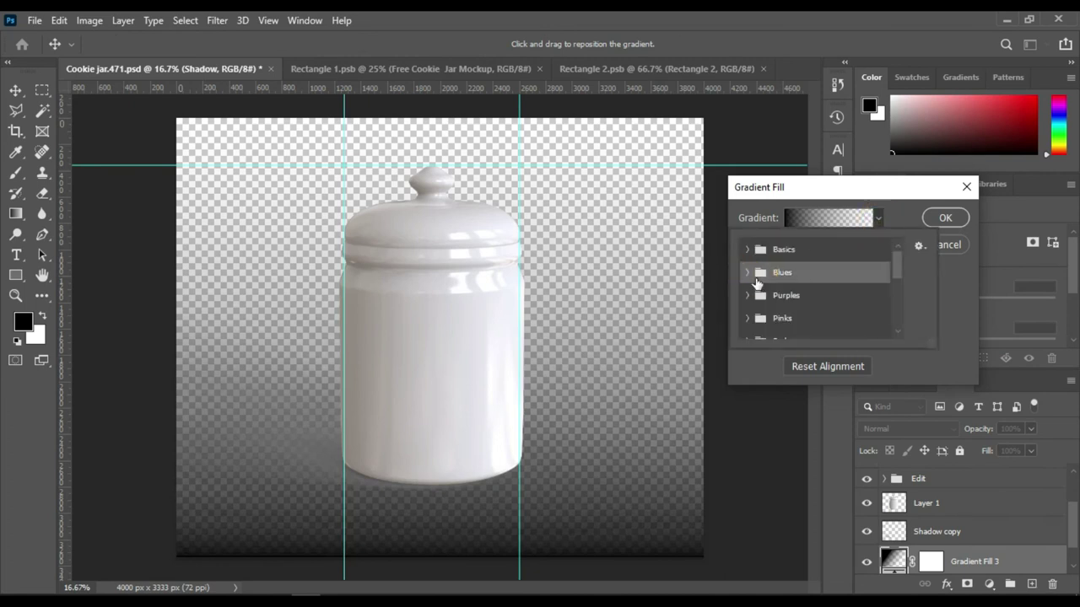
left_click(749, 275)
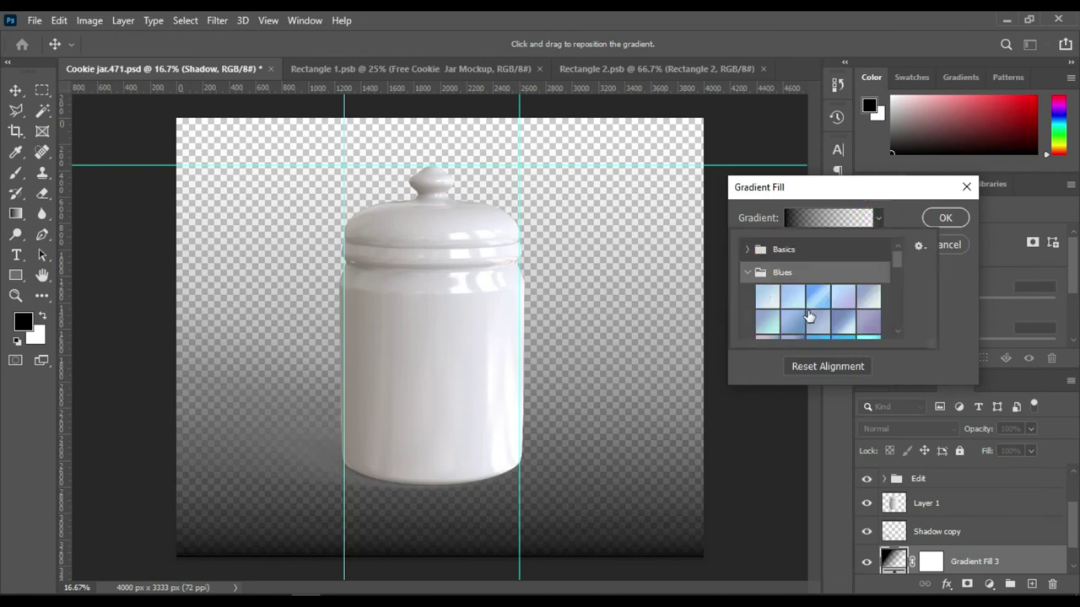
left_click(791, 303)
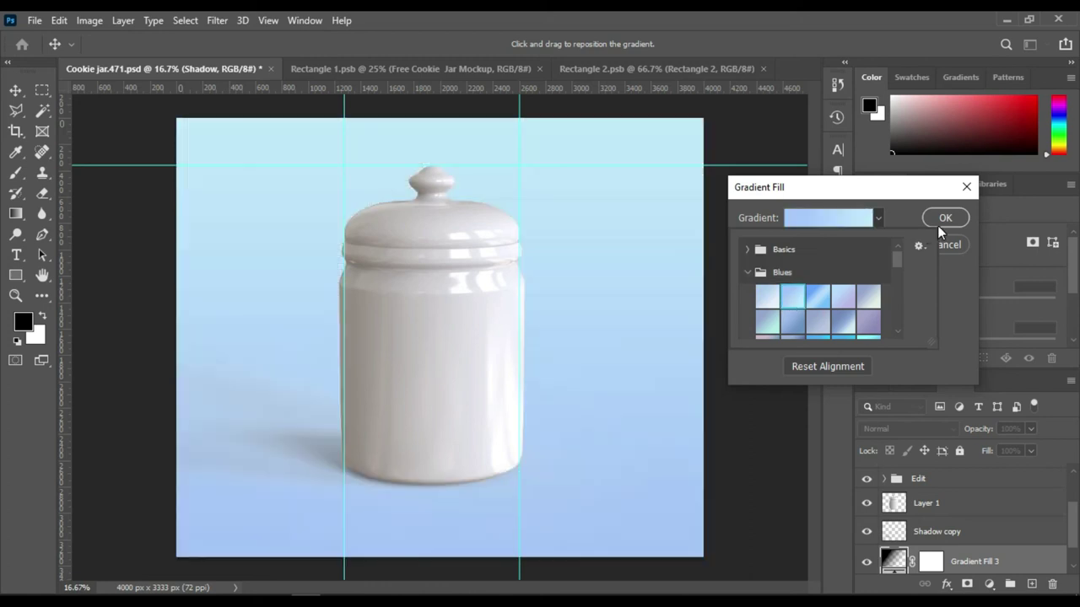
left_click(938, 226)
scroll(977, 561, "down", 1)
mouse_move(1013, 532)
left_mouse_down()
mouse_move(869, 533)
mouse_move(881, 566)
left_mouse_up()
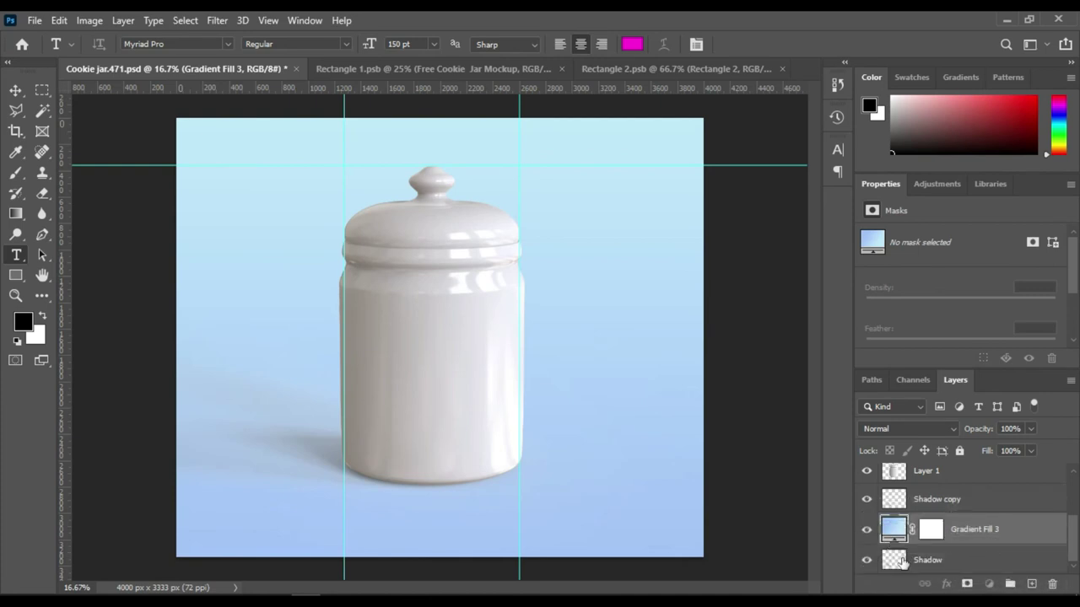
left_click_drag(884, 557, 963, 541)
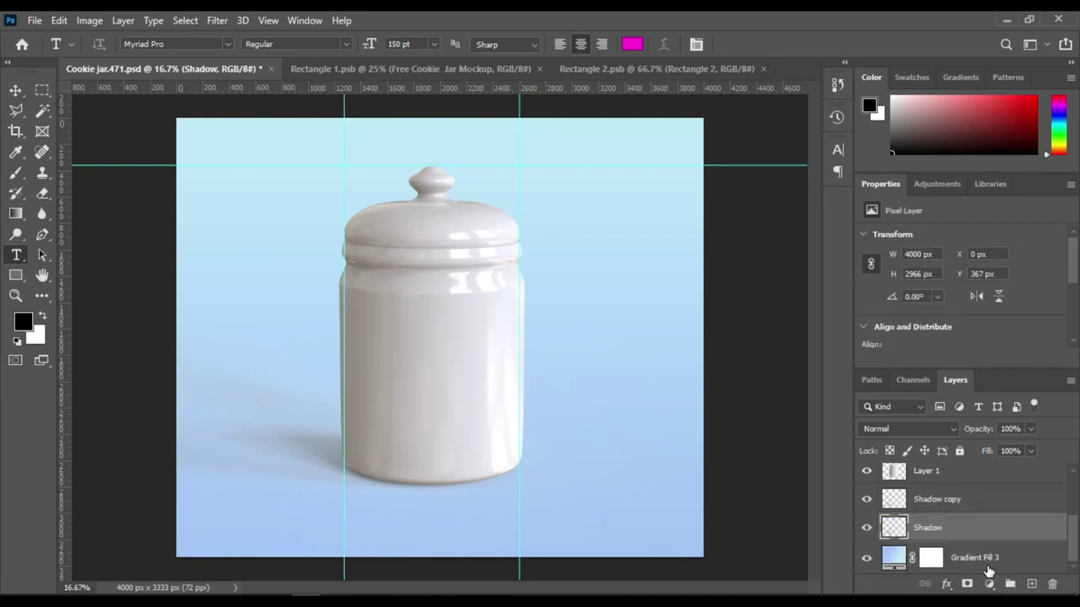
Step: Set Shadow copy's blend mode to Multiply and start lowering its opacity
left_click(958, 507)
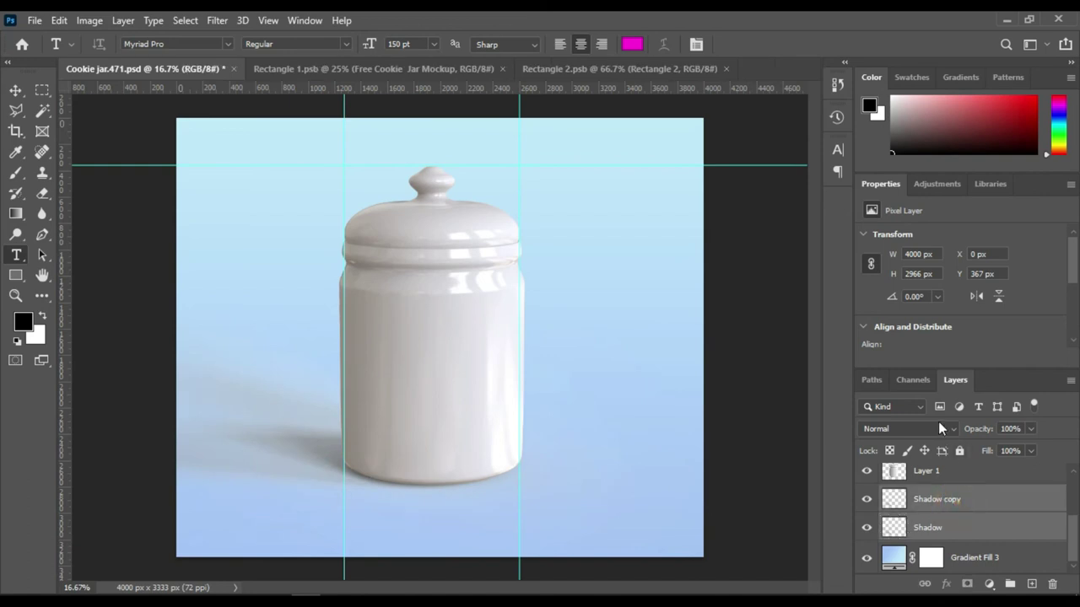
left_click(936, 428)
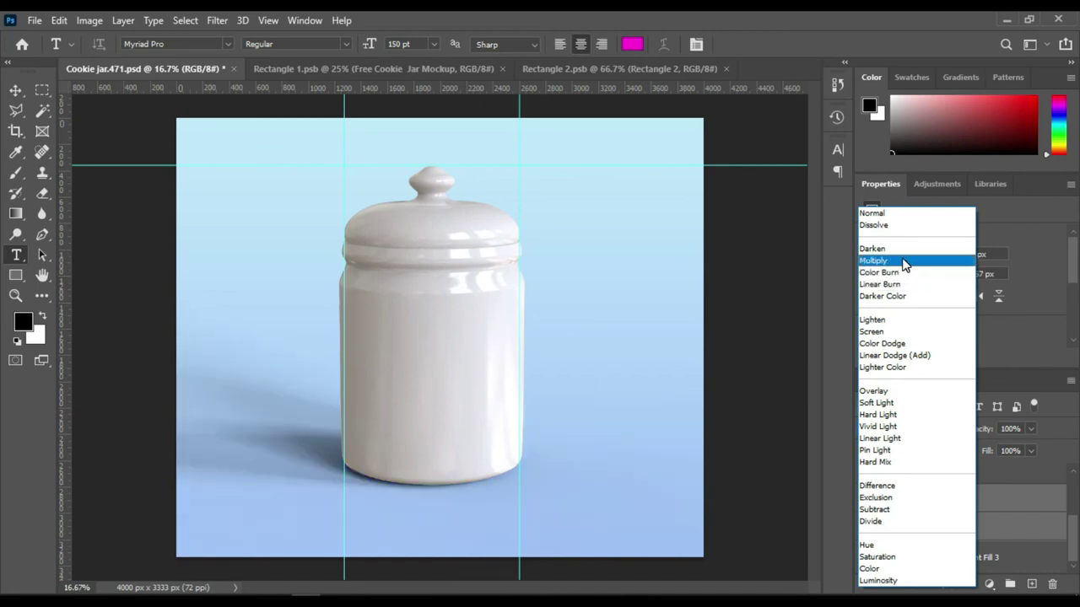
left_click(904, 261)
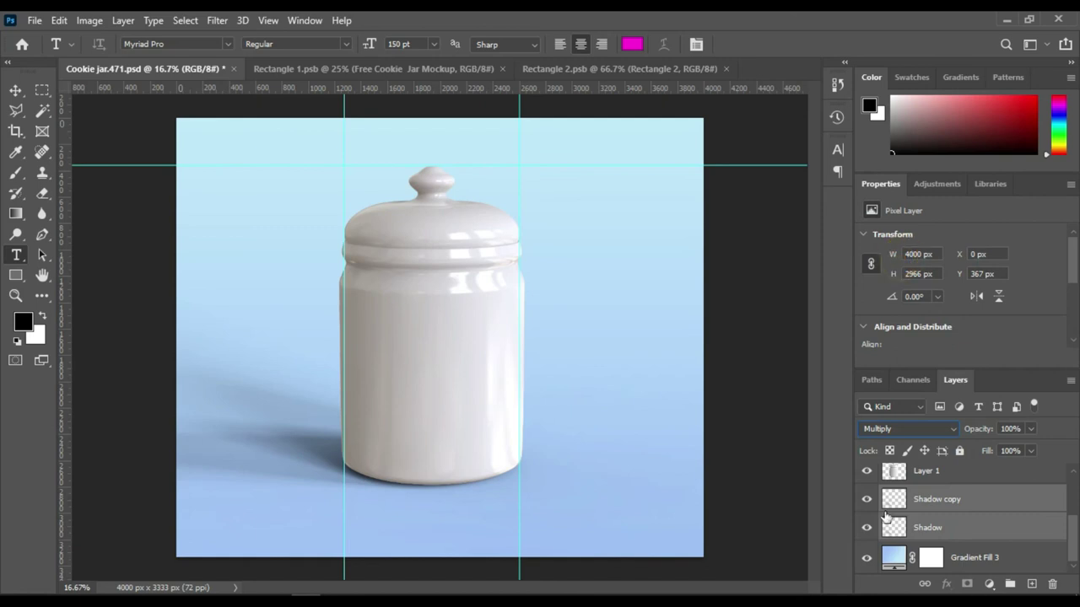
left_click(971, 505)
left_click(1031, 428)
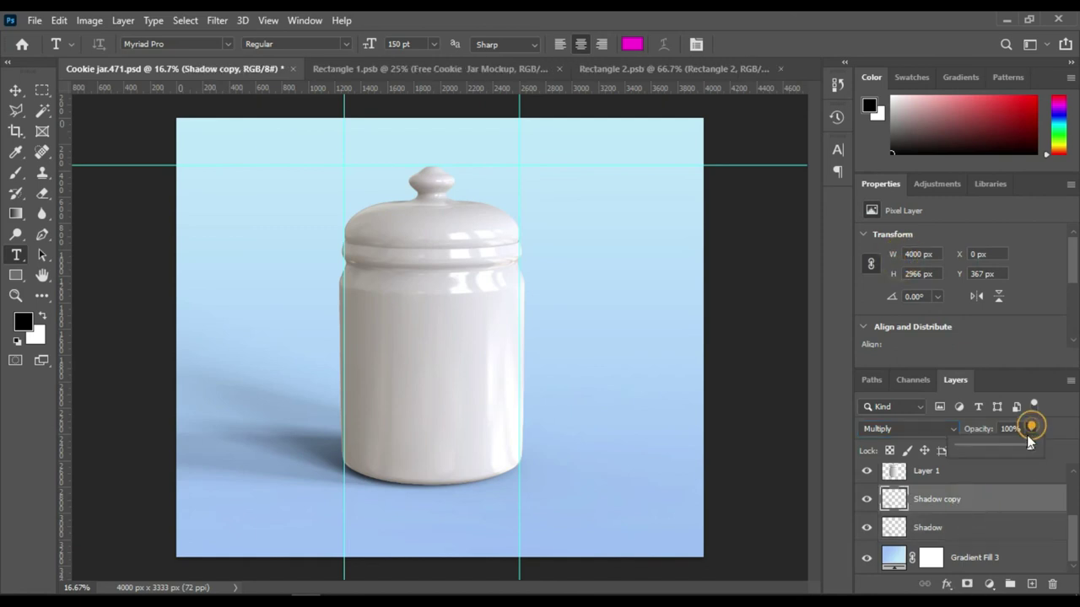
left_click_drag(1018, 447, 989, 448)
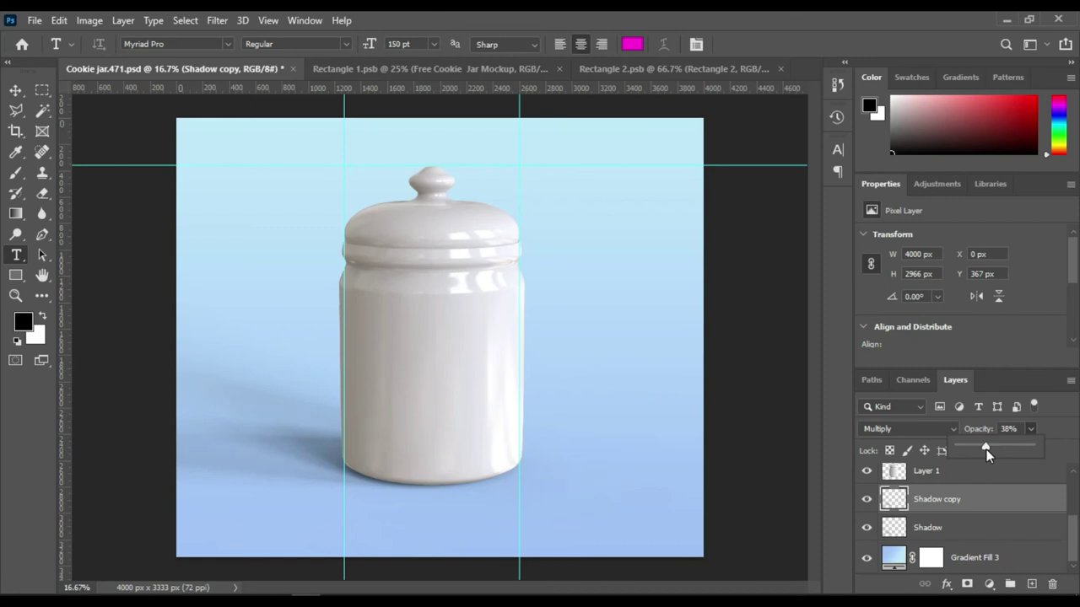
Step: Discard the accidental text layer and set Shadow copy's opacity to 54%
left_click(749, 500)
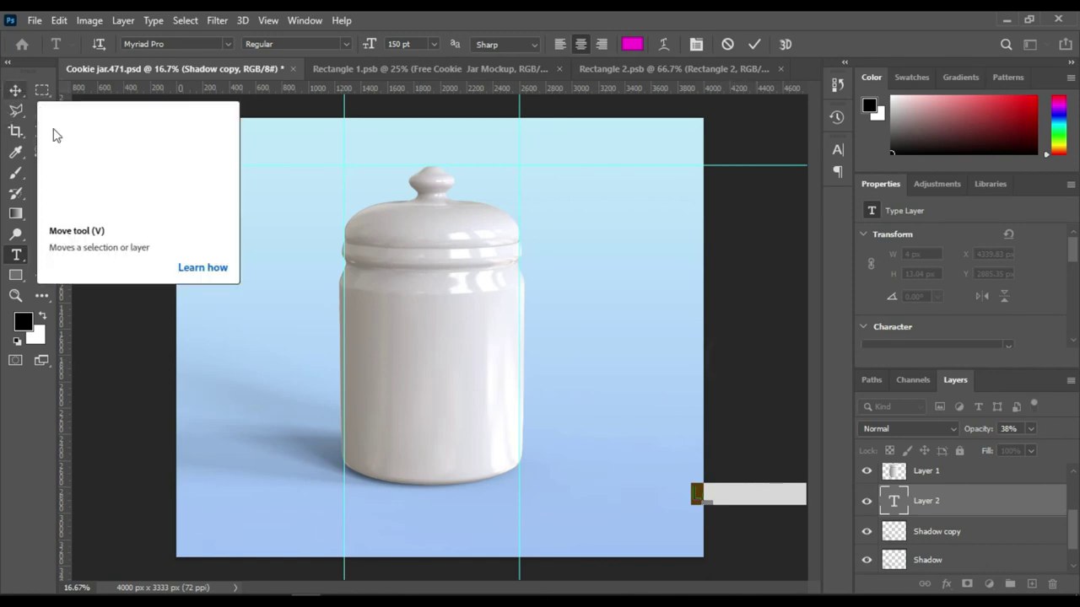
left_click(749, 496)
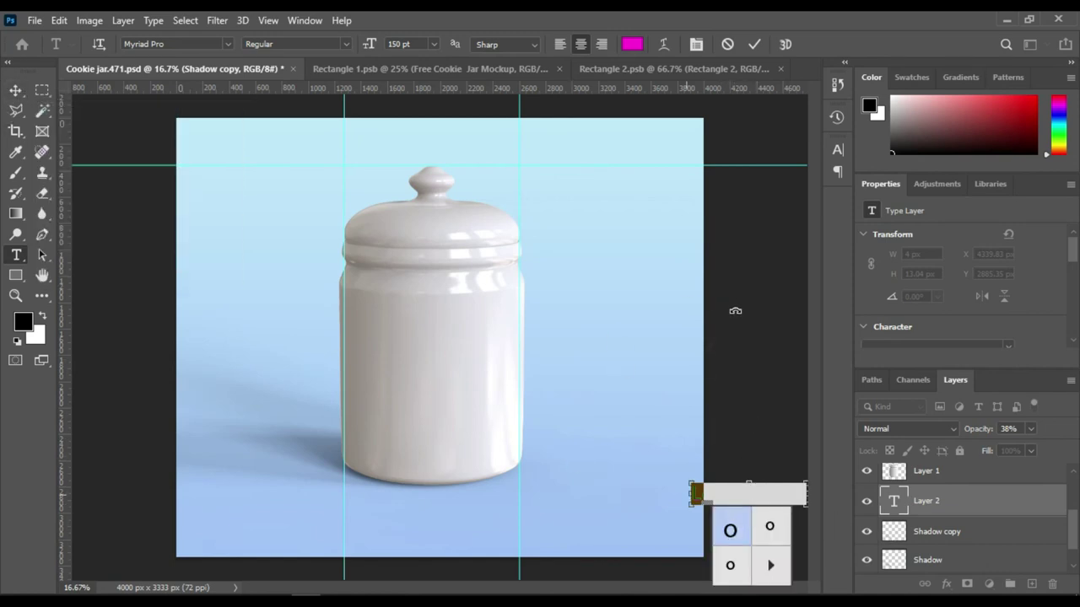
left_click(16, 89)
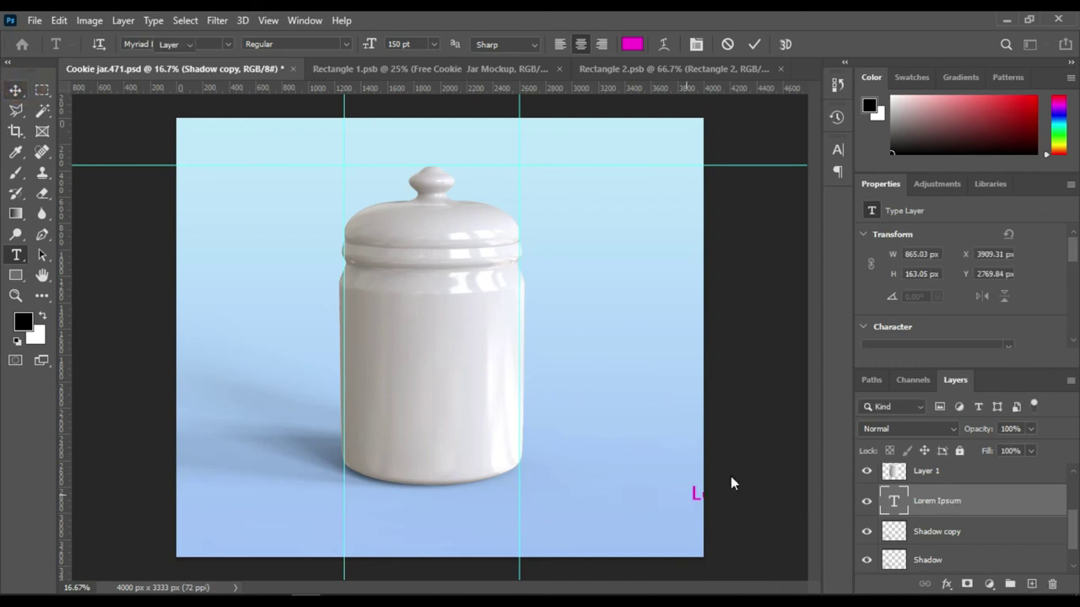
key("Escape")
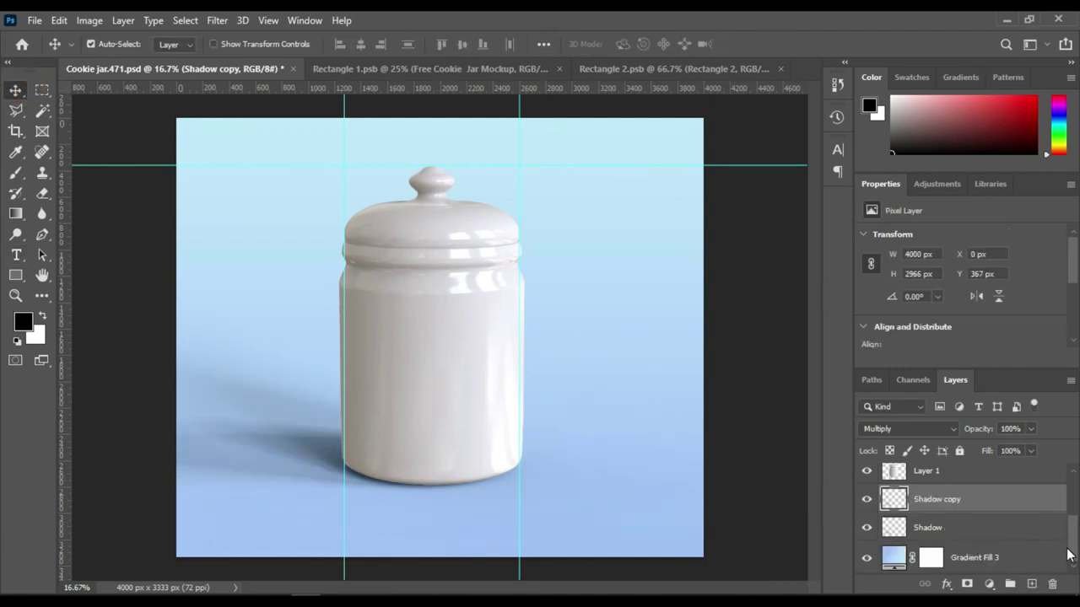
left_click(1030, 428)
left_click_drag(1017, 445, 999, 447)
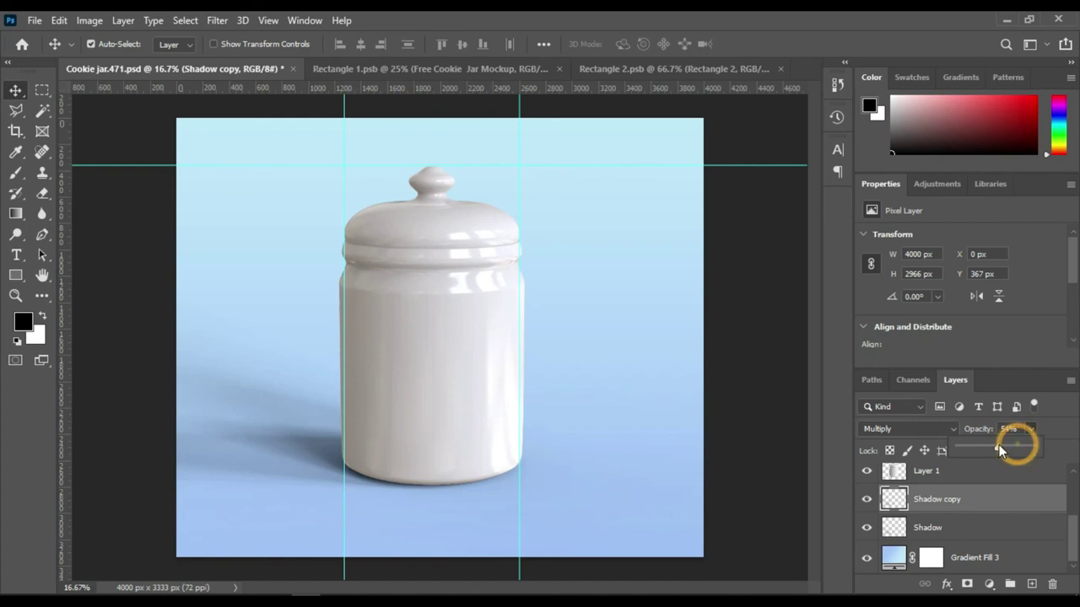
left_click(1061, 428)
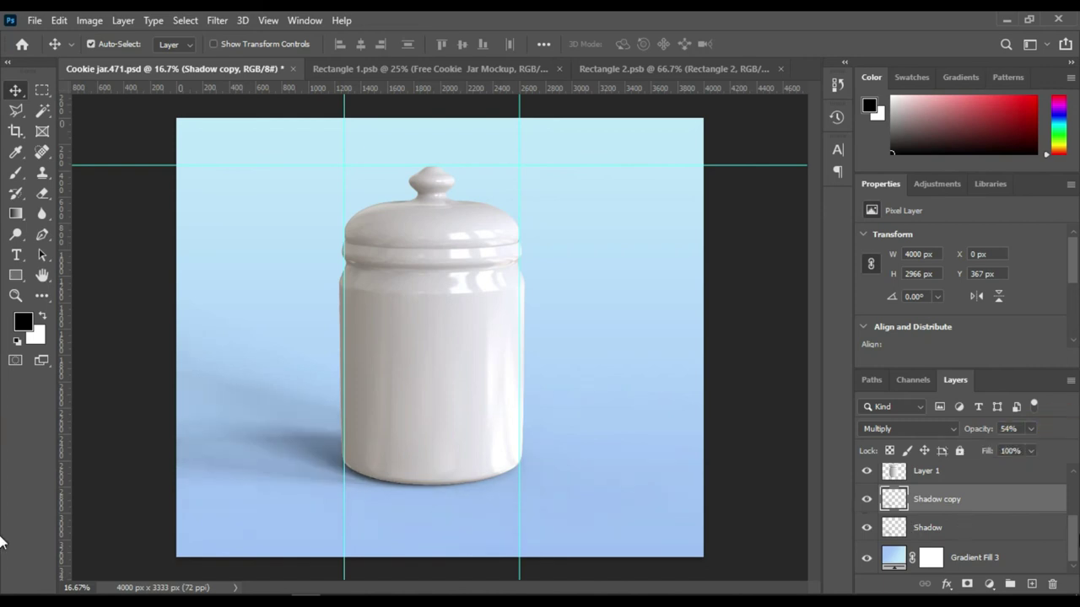
Step: Check the Edit group's contents, then select Layer 1
scroll(1075, 542, "up", 3)
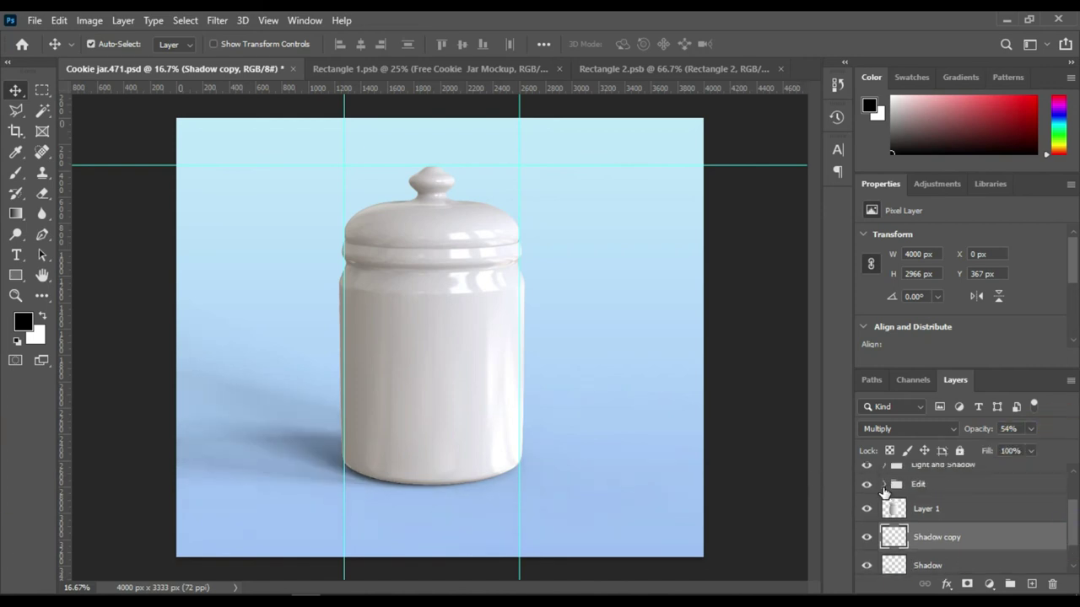
left_click(884, 486)
left_click(883, 486)
scroll(974, 512, "down", 2)
scroll(987, 515, "up", 1)
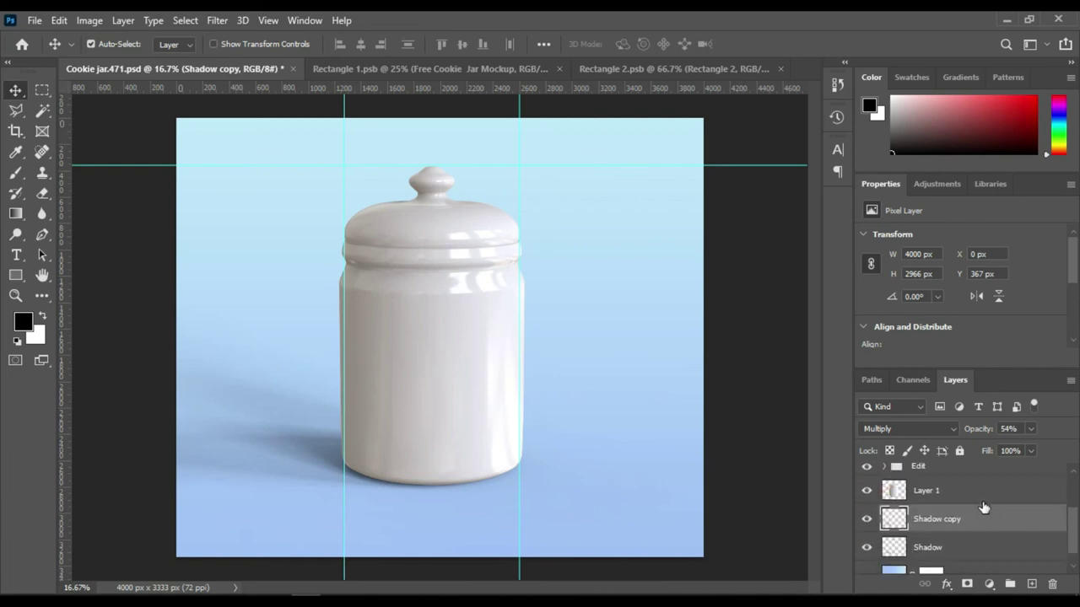
left_click(983, 491)
scroll(1041, 549, "down", 1)
Step: Group Layer 1 through Gradient Fill 3 as 'Background', then expand Light and Shadow
left_click(1017, 561, "shift")
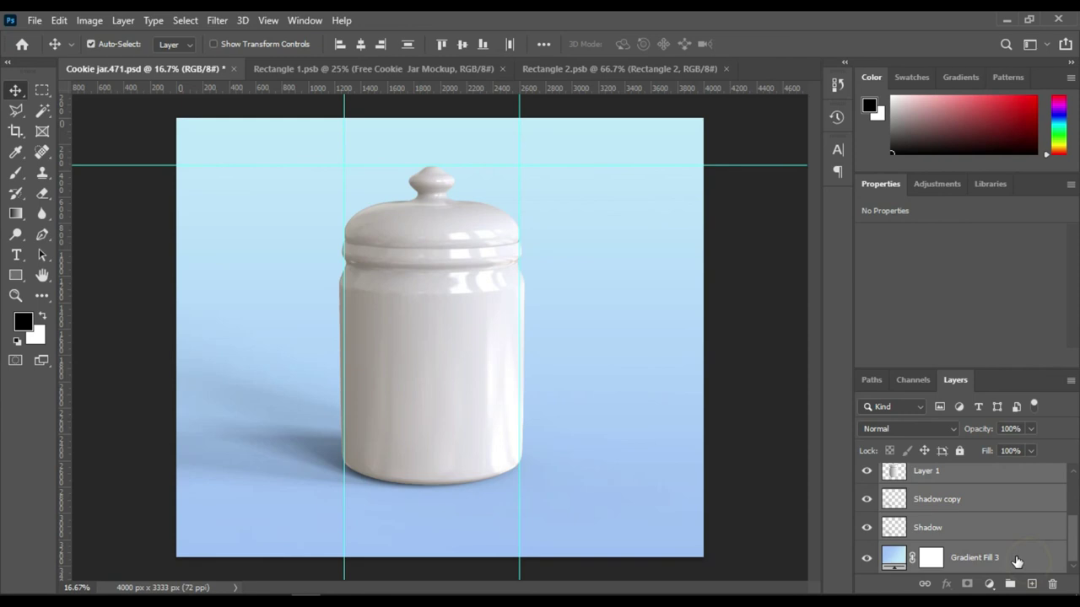
key("ctrl+g")
double_click(919, 560)
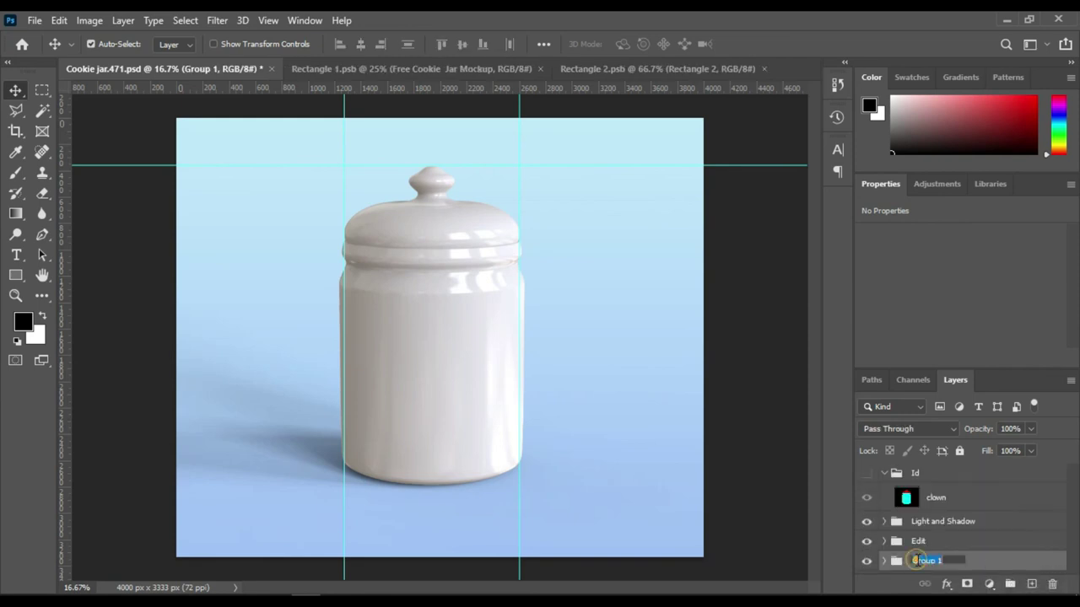
type("Backgrou")
type("nd")
key("Return")
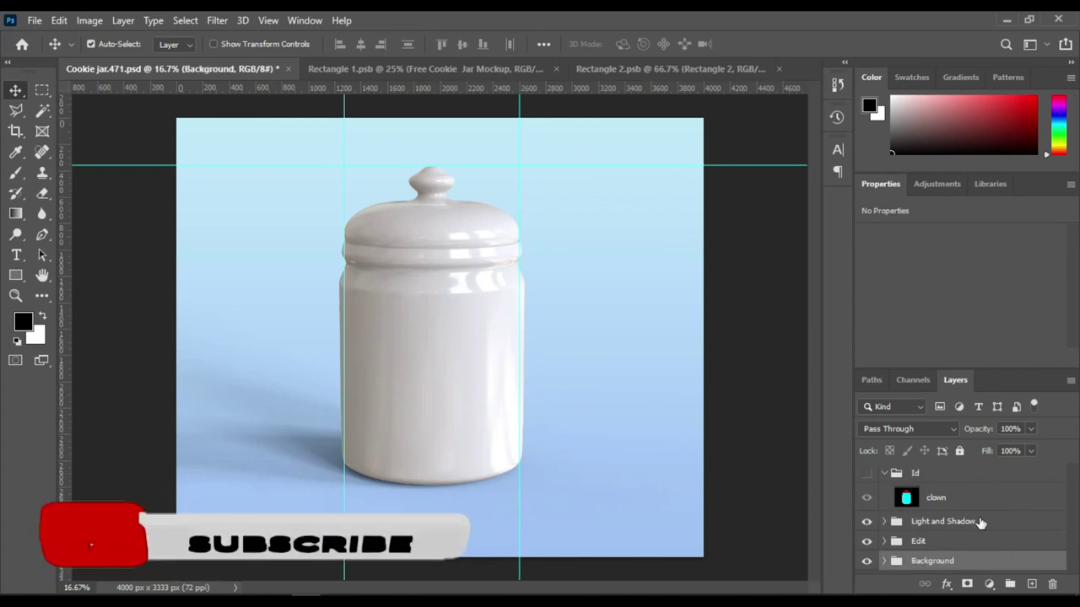
left_click(975, 523)
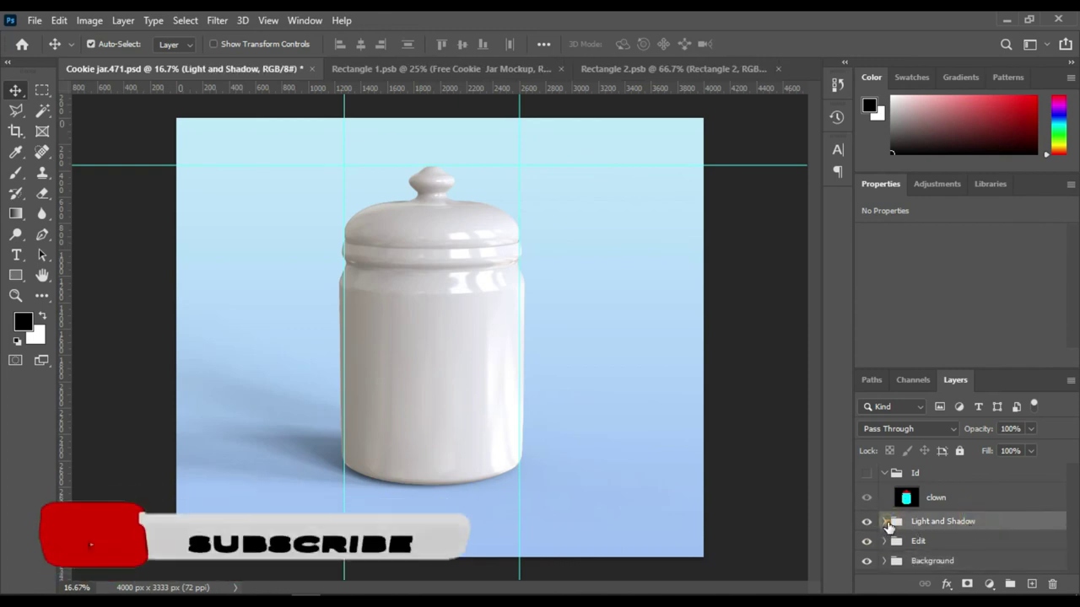
left_click(884, 521)
Step: Hide Layer 1 copies 2 and 3, and set Layer 1 copy to Linear Burn
left_click_drag(866, 506, 866, 535)
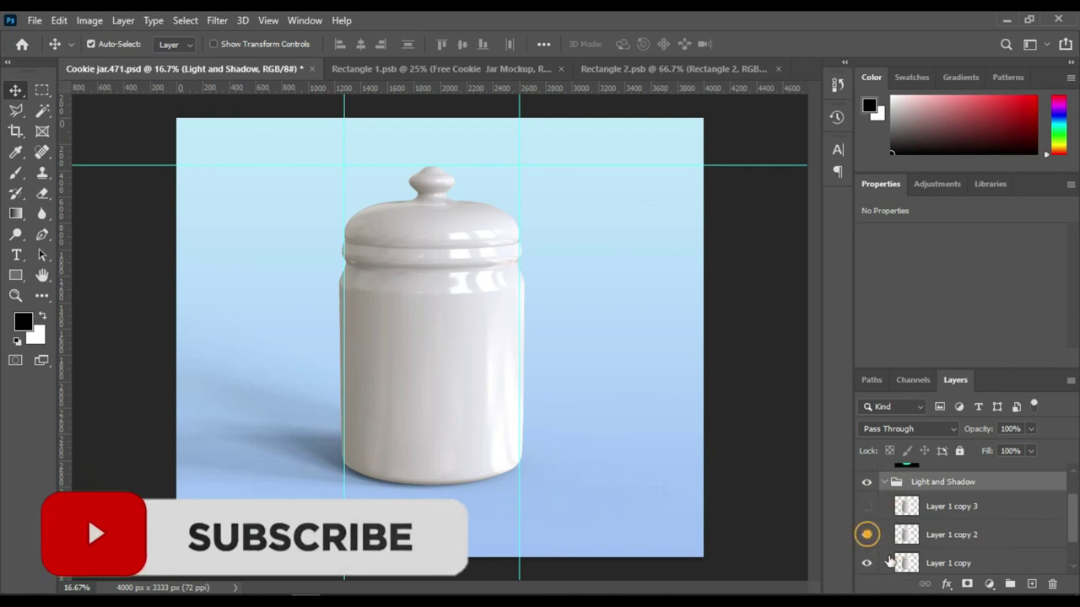
left_click(906, 560)
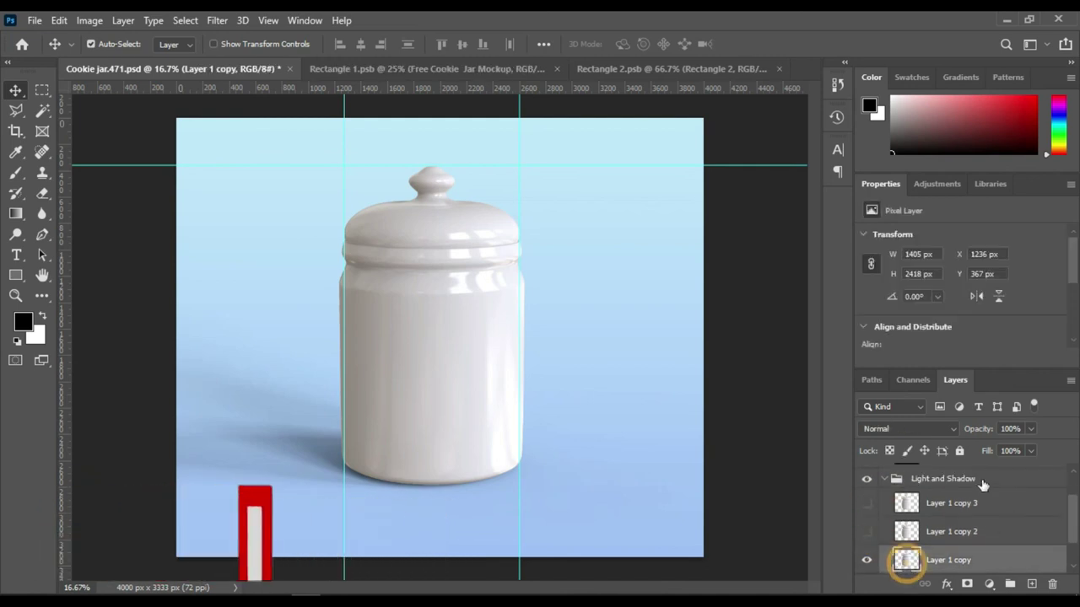
left_click(953, 430)
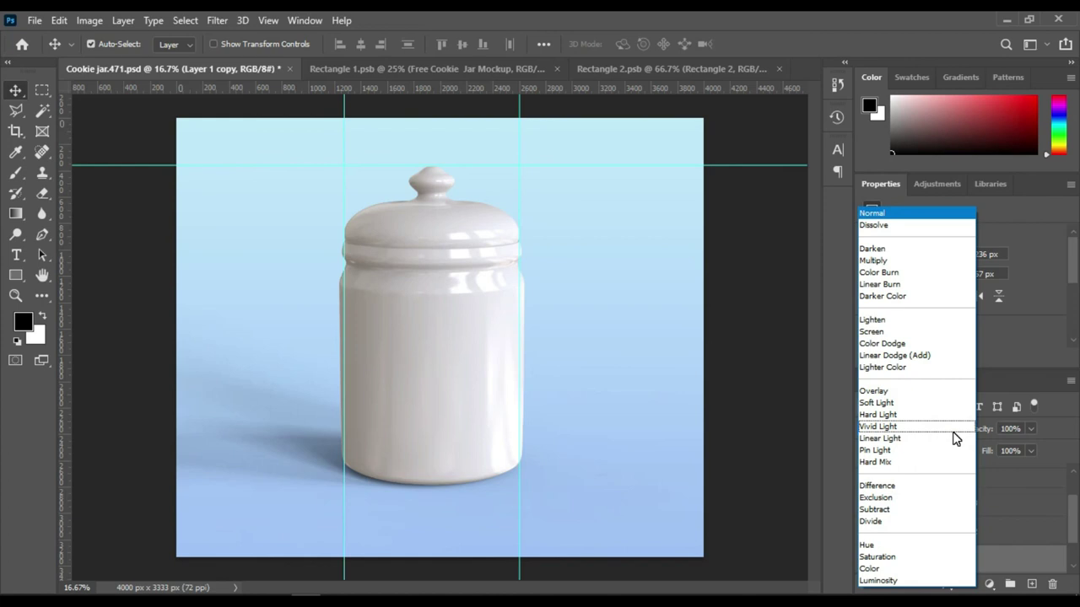
left_click(891, 287)
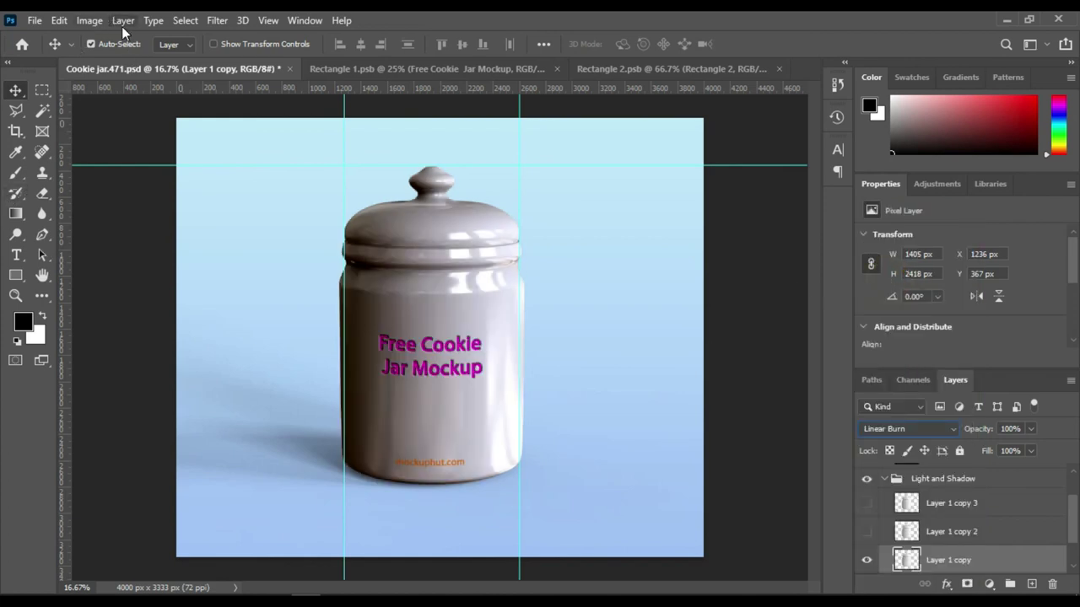
Step: Show Layer 1 copy 2 again and set its blend mode to Linear Dodge (Add)
left_click(867, 531)
left_click(936, 533)
left_click(955, 430)
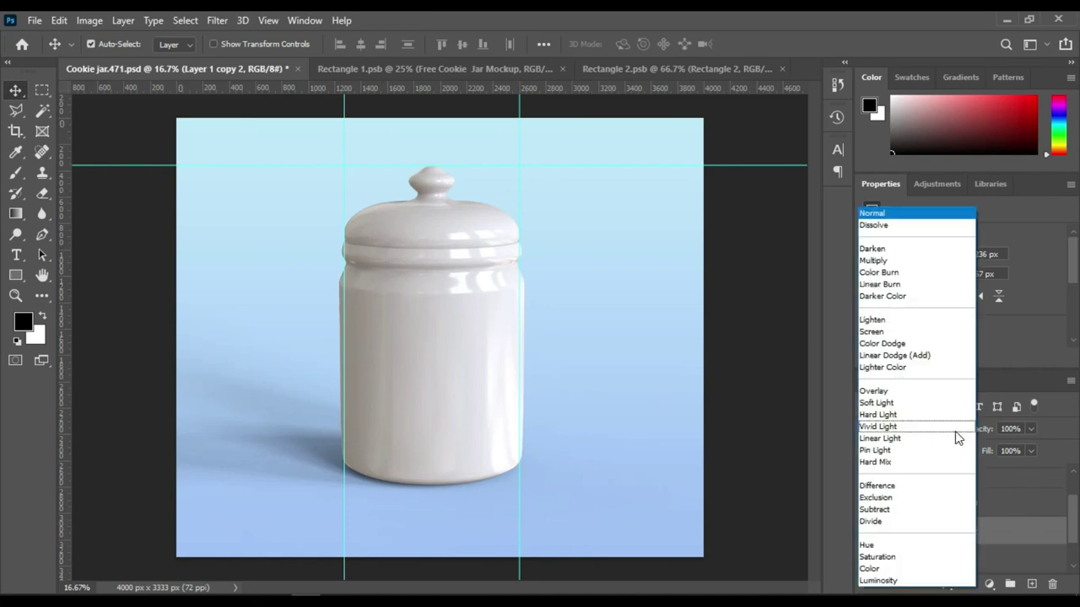
left_click(918, 355)
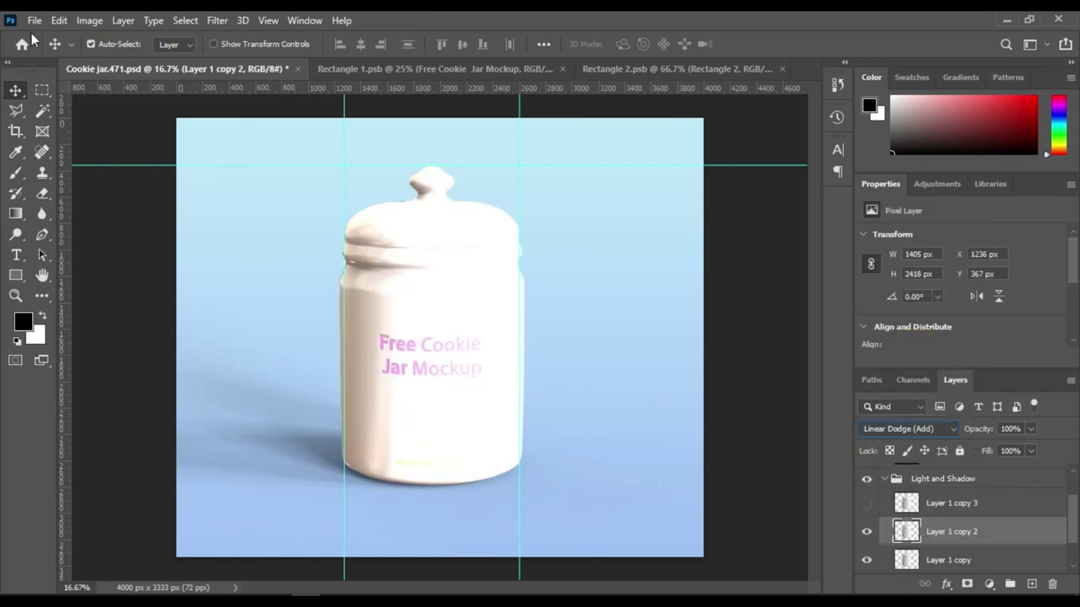
left_click(89, 21)
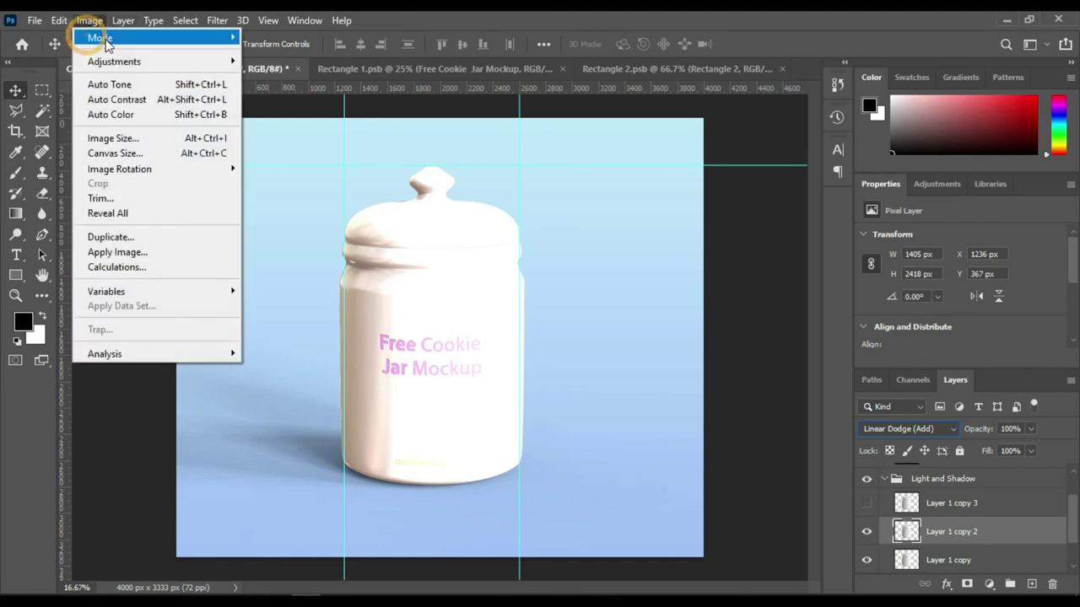
mouse_move(114, 61)
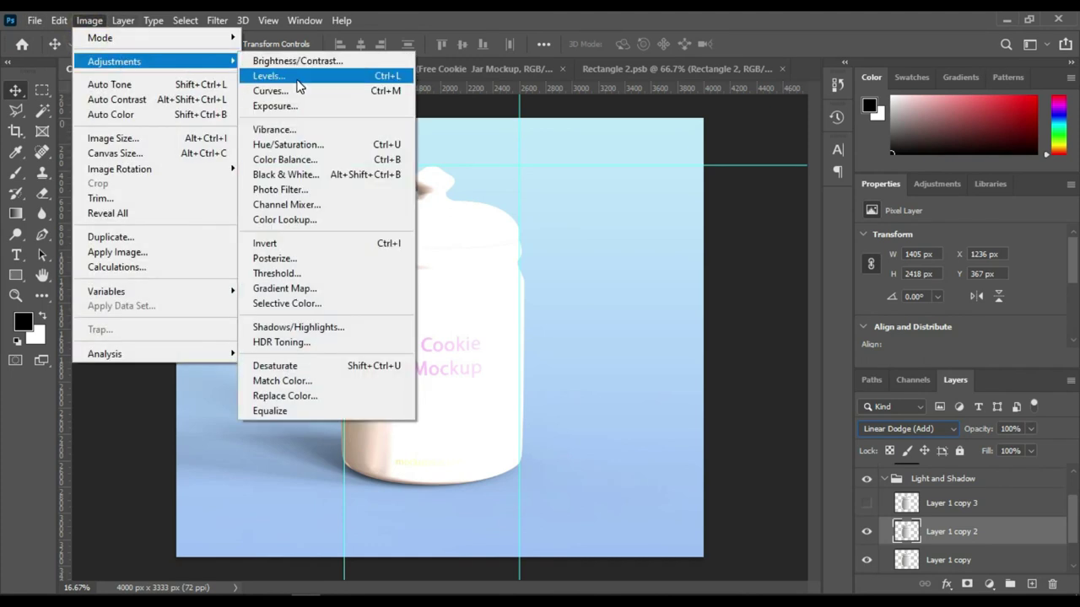
Step: Try different input and output levels in Levels for Layer 1 copy 2
left_click(297, 83)
left_click_drag(613, 283, 757, 281)
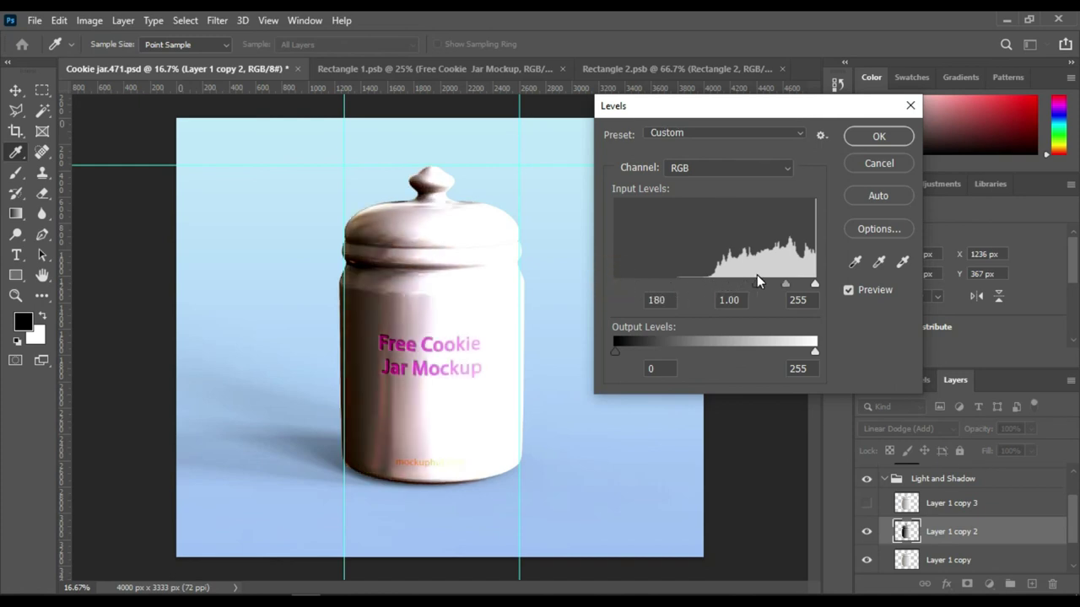
left_click(757, 276)
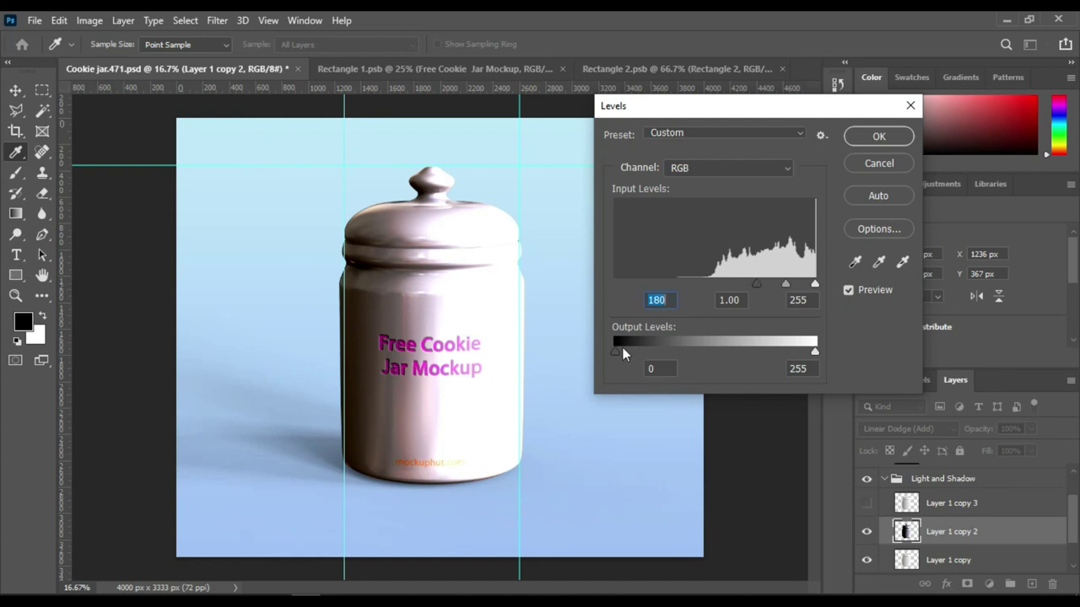
left_click_drag(646, 354, 703, 354)
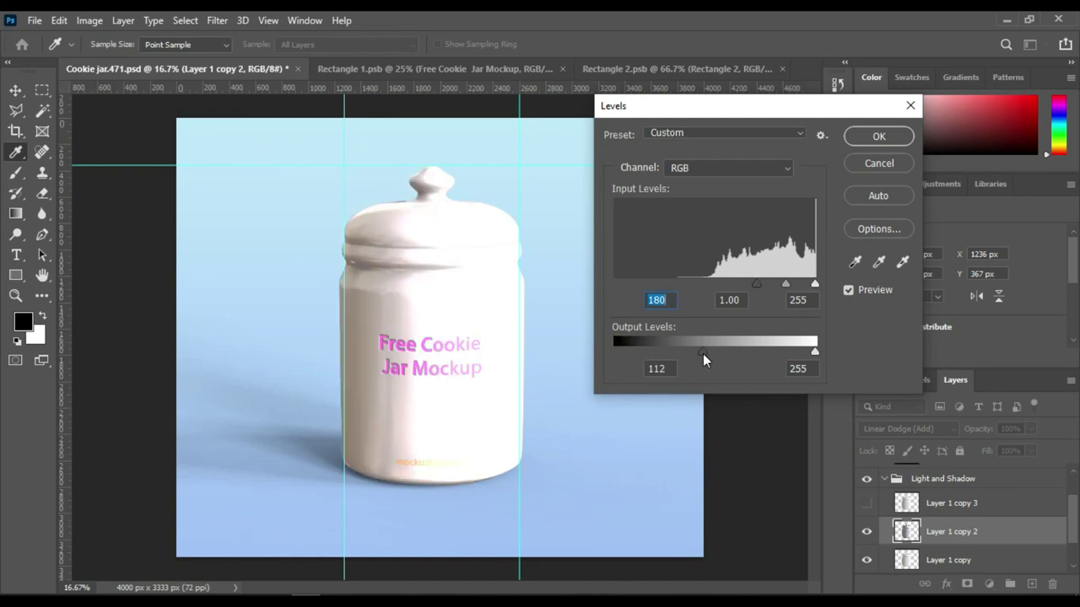
left_click_drag(604, 345, 600, 345)
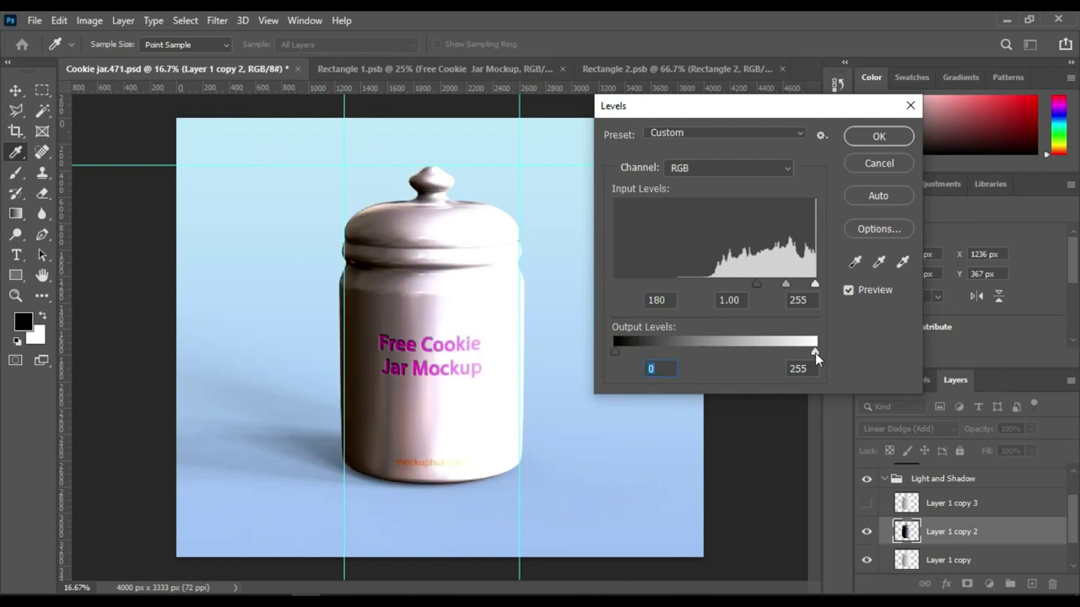
mouse_move(814, 353)
left_mouse_down()
mouse_move(683, 353)
mouse_move(700, 349)
left_mouse_up()
mouse_move(756, 283)
left_mouse_down()
mouse_move(799, 290)
mouse_move(777, 287)
mouse_move(788, 290)
left_mouse_up()
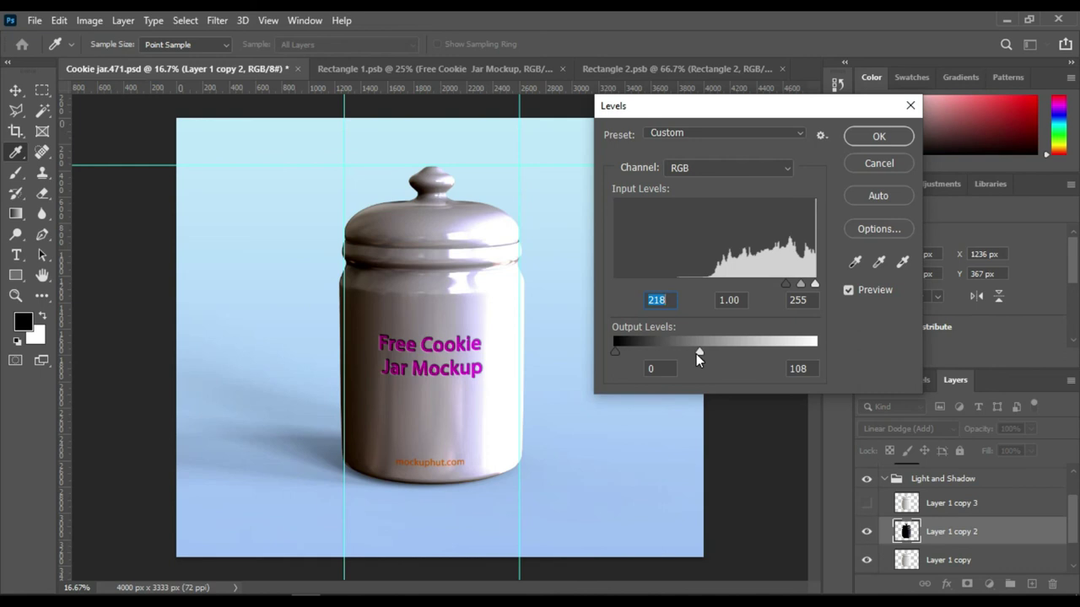
left_click_drag(697, 353, 755, 345)
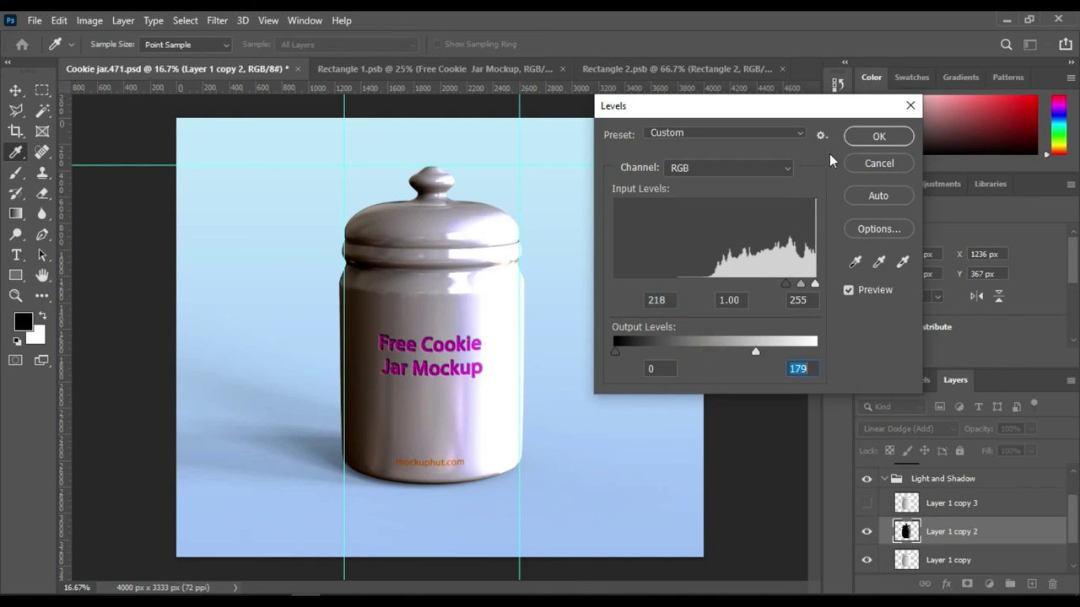
mouse_move(779, 285)
left_mouse_down()
mouse_move(690, 284)
mouse_move(702, 289)
left_mouse_up()
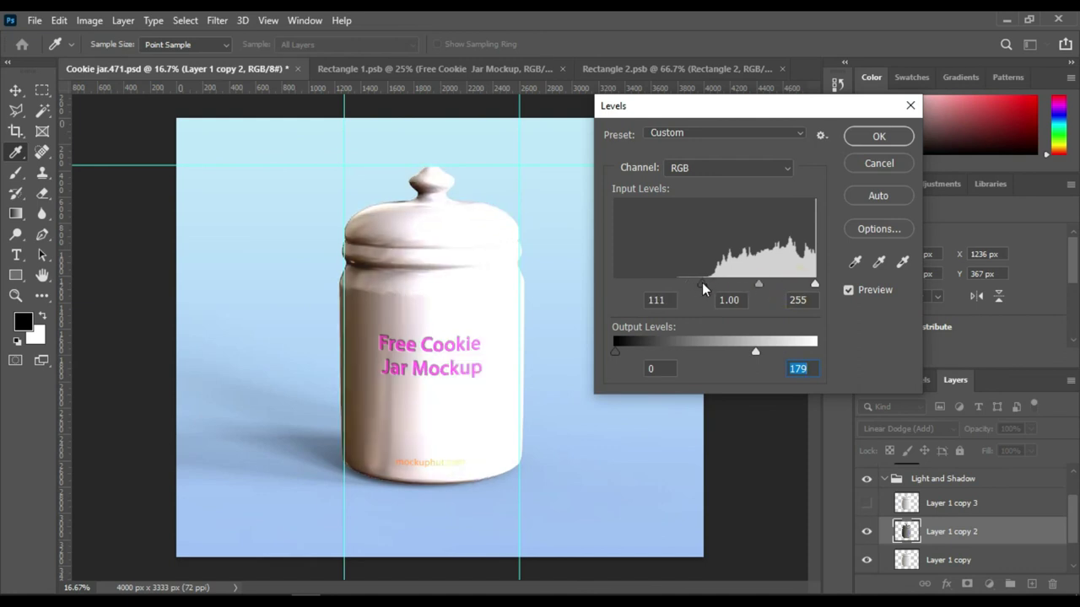
left_click_drag(702, 282, 720, 284)
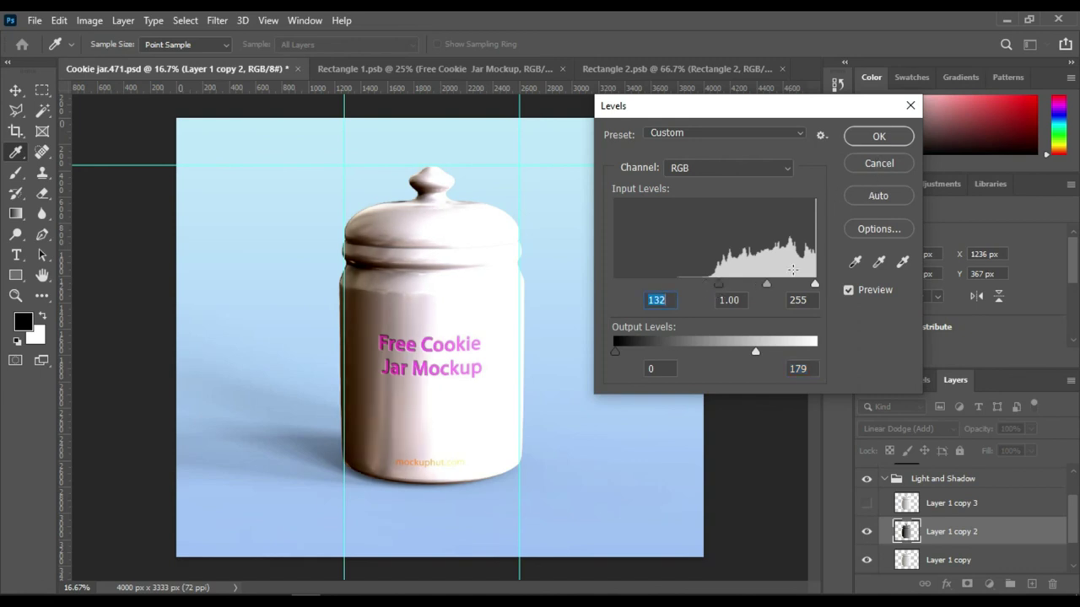
Step: Apply Levels with input black 217 and output black 57, then show Layer 1 copy 3
mouse_move(815, 284)
left_mouse_down()
mouse_move(772, 287)
mouse_move(835, 288)
left_mouse_up()
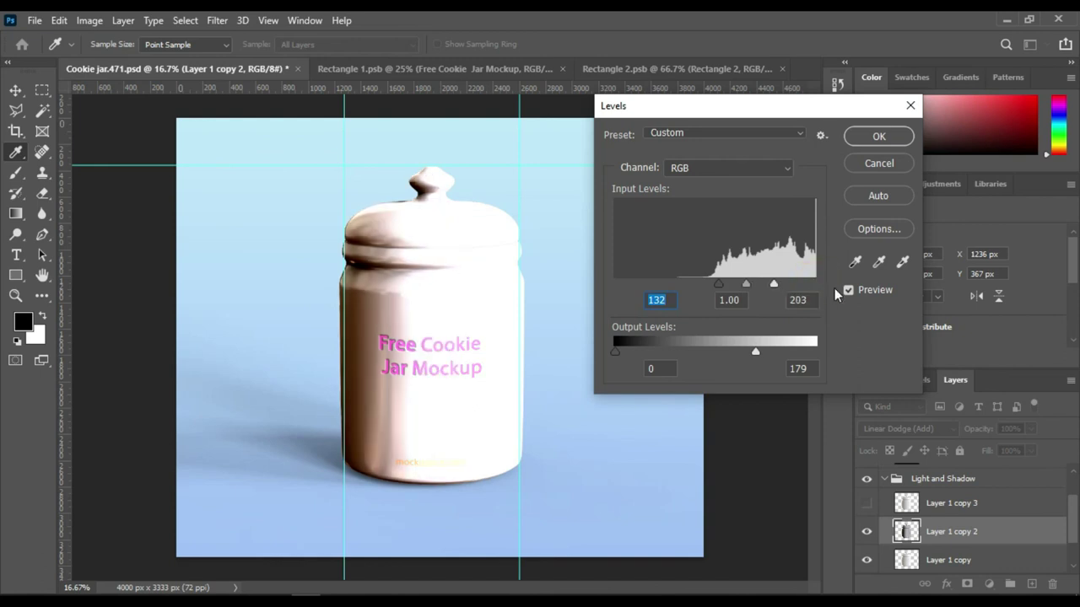
left_click_drag(717, 284, 762, 284)
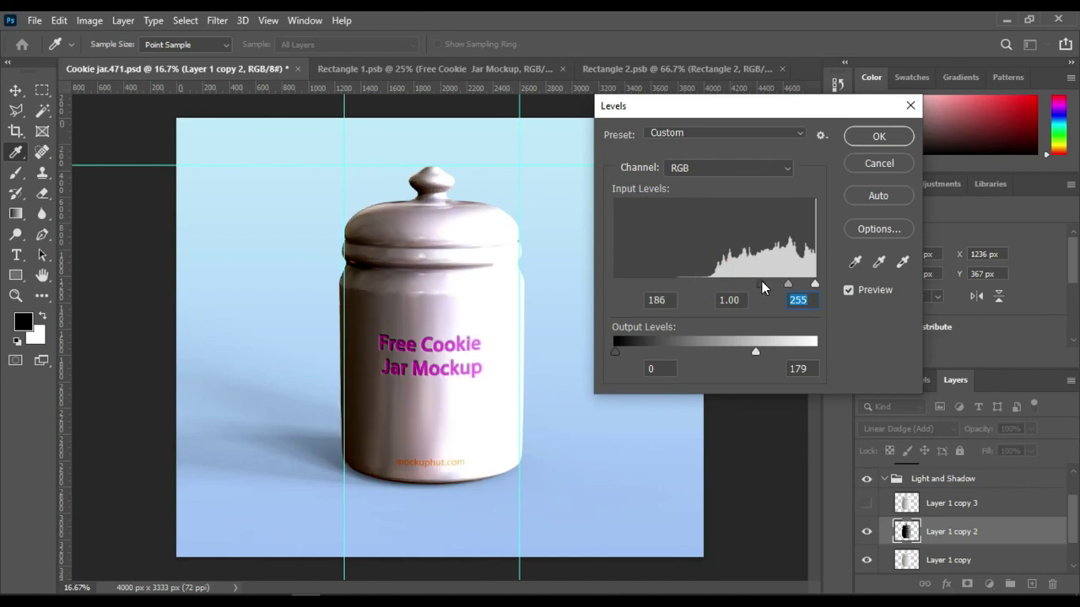
left_click(762, 285)
left_click_drag(834, 350, 833, 350)
left_click_drag(615, 351, 727, 353)
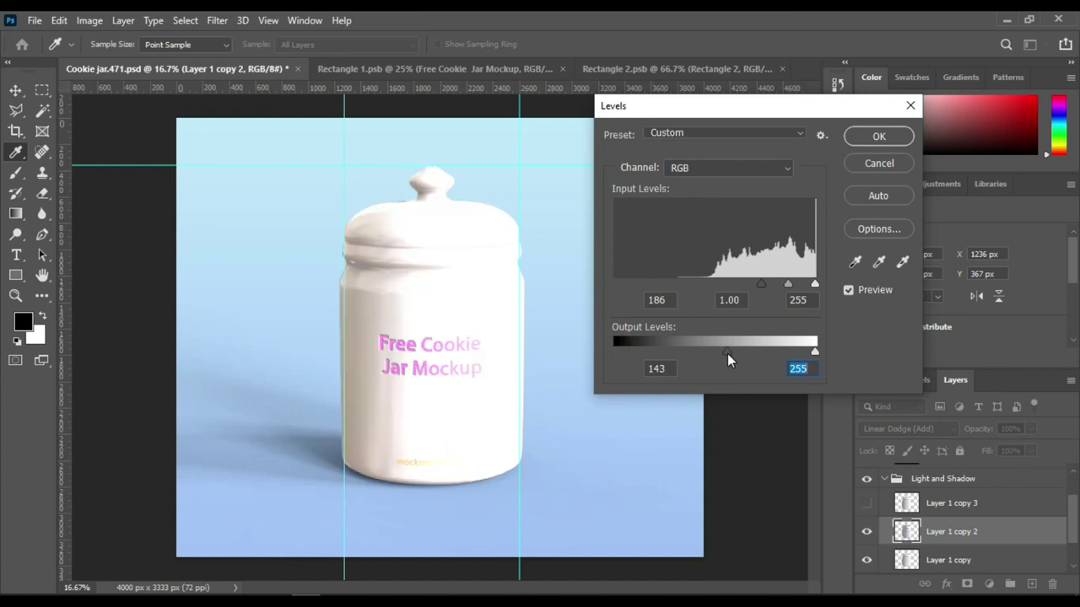
left_click_drag(727, 353, 661, 362)
left_click(661, 357)
left_click_drag(784, 286, 785, 284)
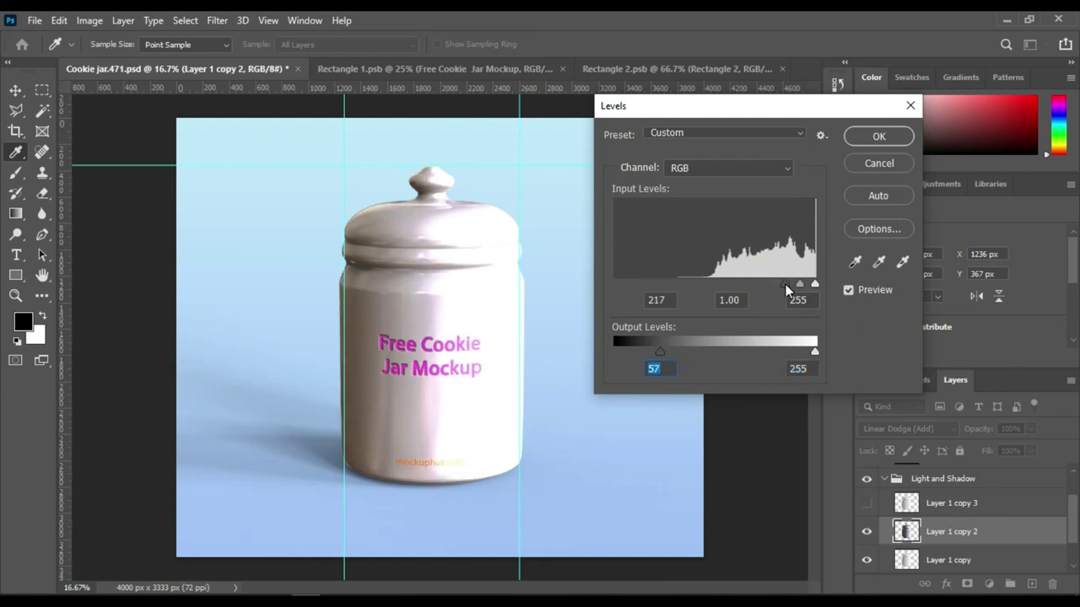
left_click(785, 284)
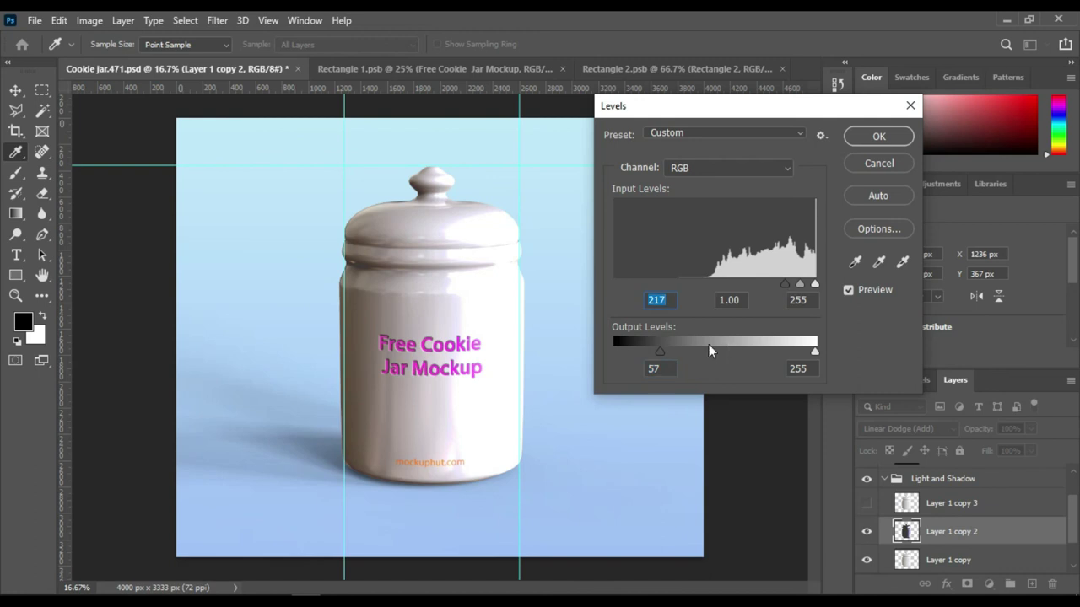
left_click(862, 139)
left_click(866, 503)
left_click(913, 510)
Step: Set Layer 1 copy 3 to Screen with Levels input black 196, output white 144
left_click(944, 433)
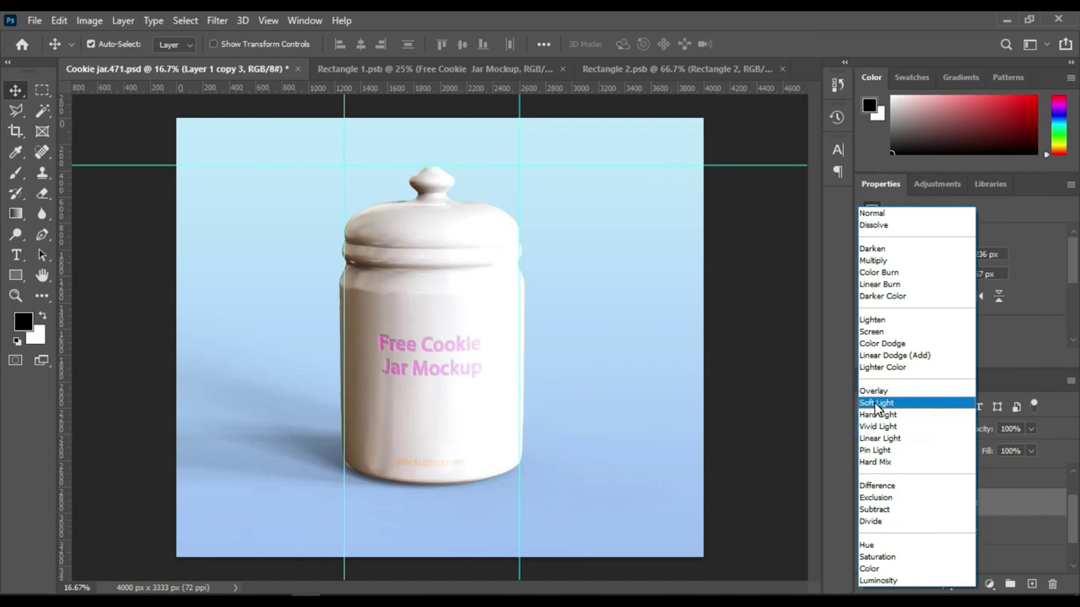
left_click(872, 334)
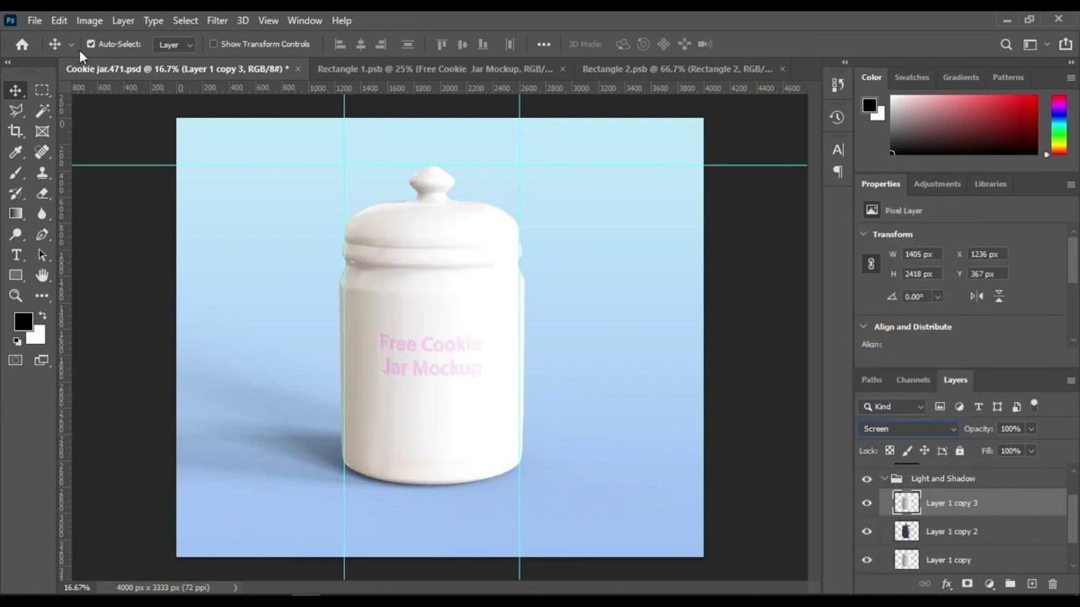
left_click(90, 20)
mouse_move(114, 61)
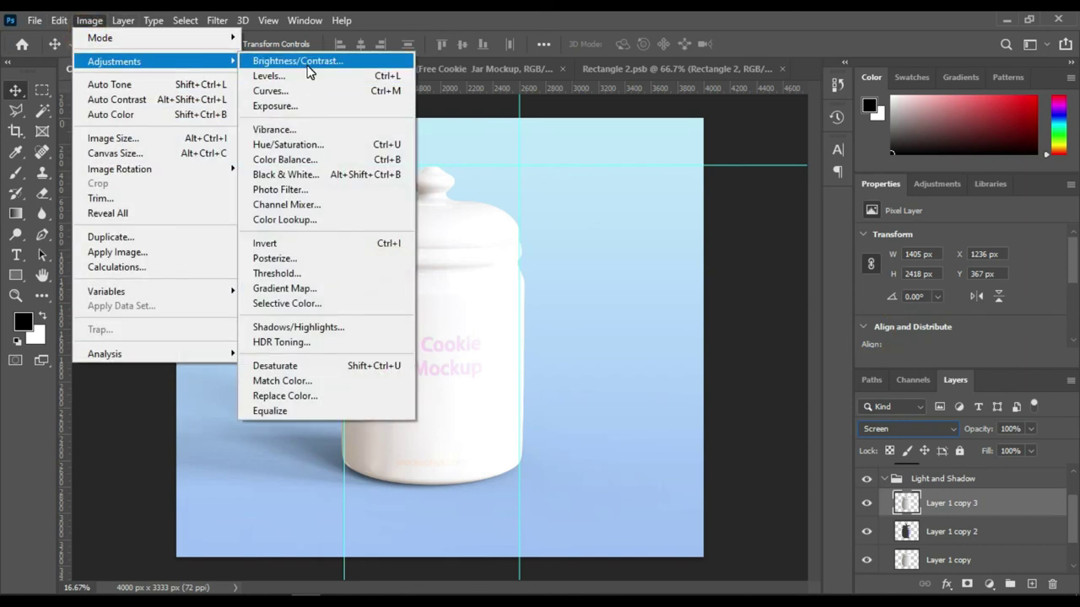
left_click(309, 80)
left_click_drag(617, 284, 757, 283)
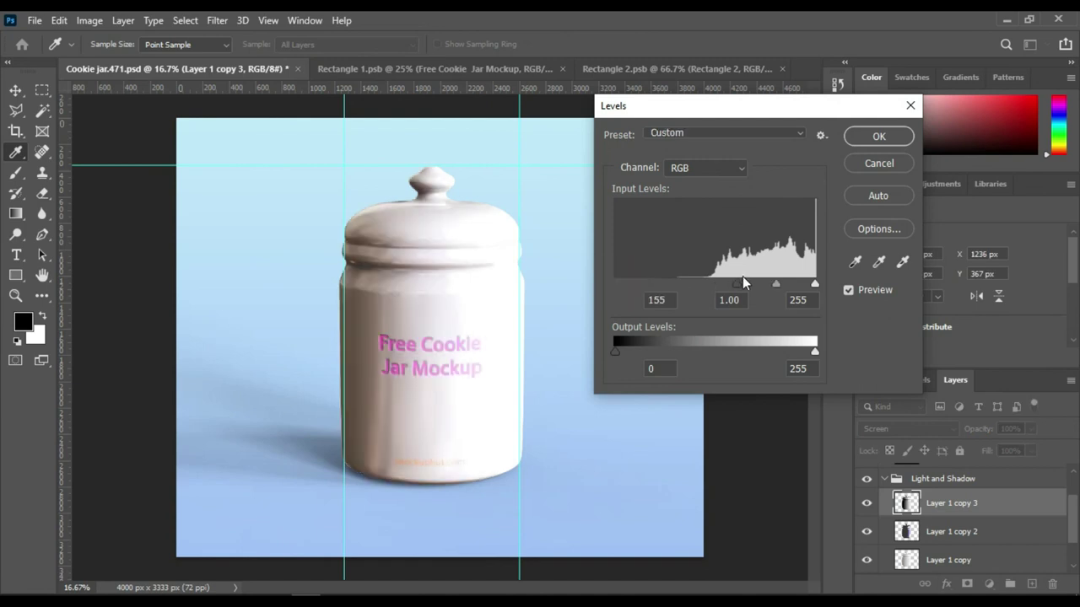
left_click_drag(765, 277, 769, 277)
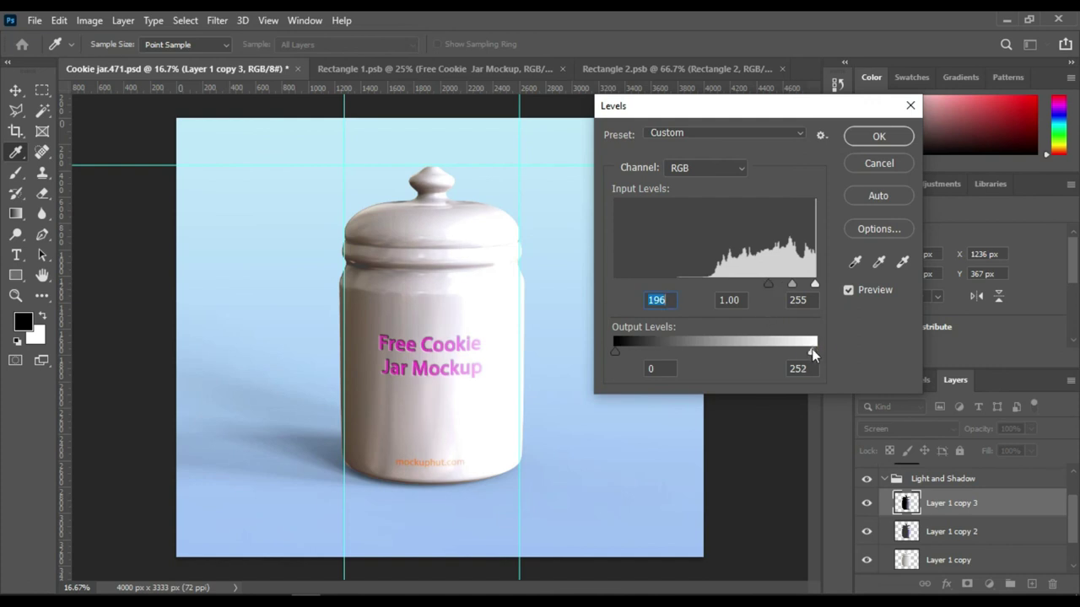
mouse_move(813, 354)
left_mouse_down()
mouse_move(644, 353)
mouse_move(727, 353)
left_mouse_up()
left_click(674, 352)
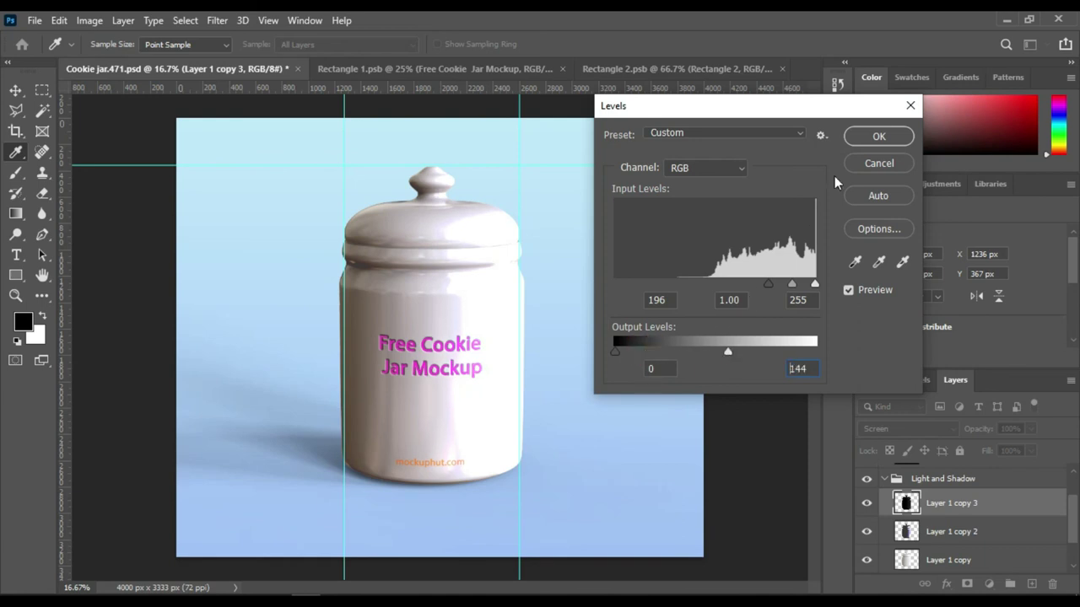
Step: Apply the Levels adjustment to Layer 1 copy 3 and drop Layer 1 copy 2's fill below half
left_click(874, 138)
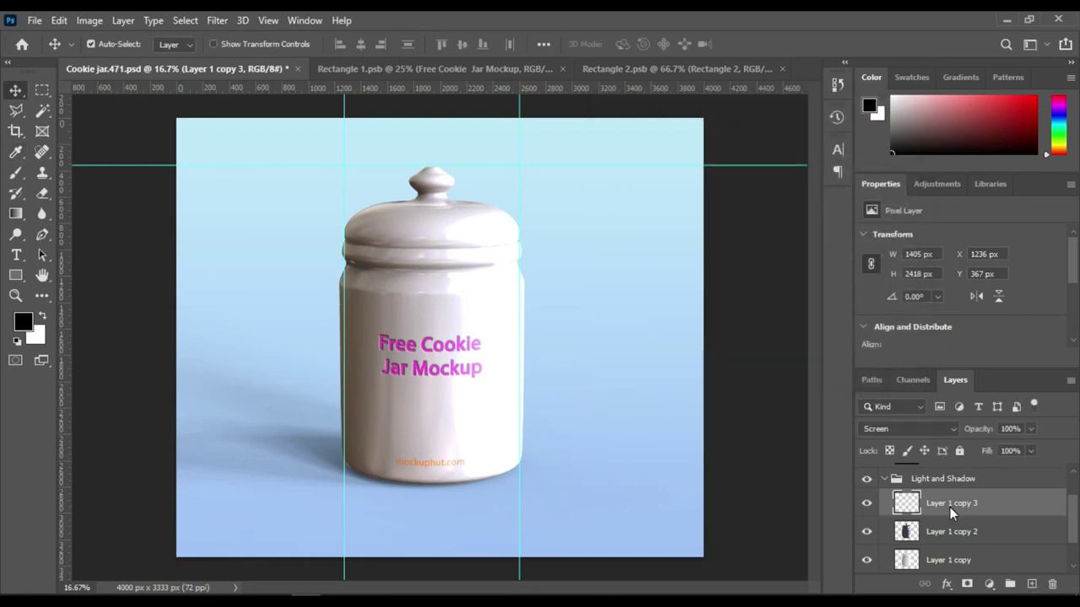
left_click(983, 533)
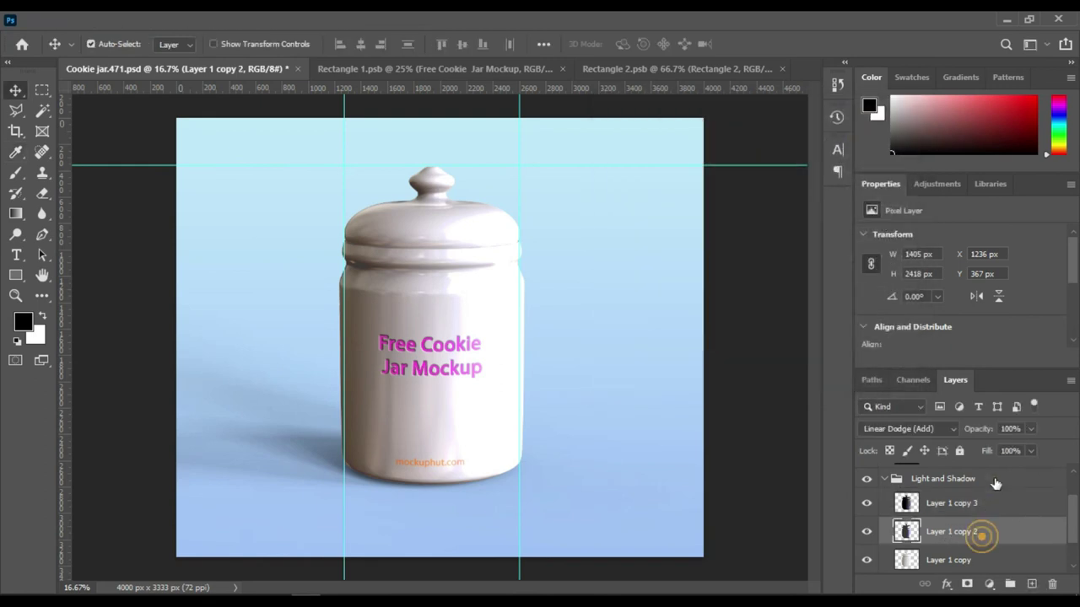
left_click(1030, 450)
left_click_drag(1028, 463, 988, 469)
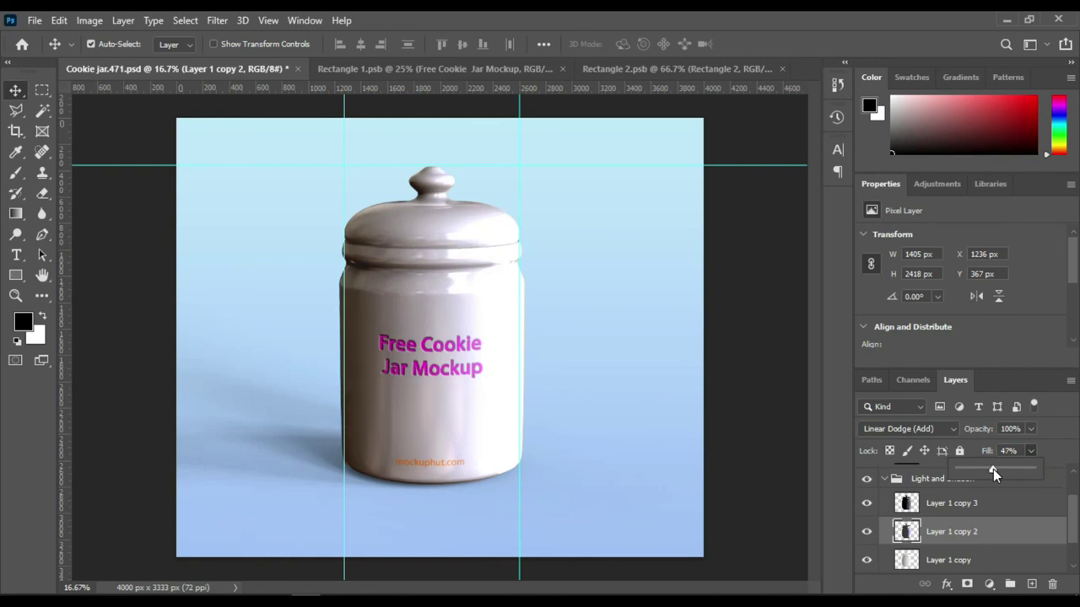
Step: Lower Layer 1 copy's fill to about 57% and the Light and Shadow group's to 51%, then collapse the group
left_click(961, 557)
left_click(1030, 451)
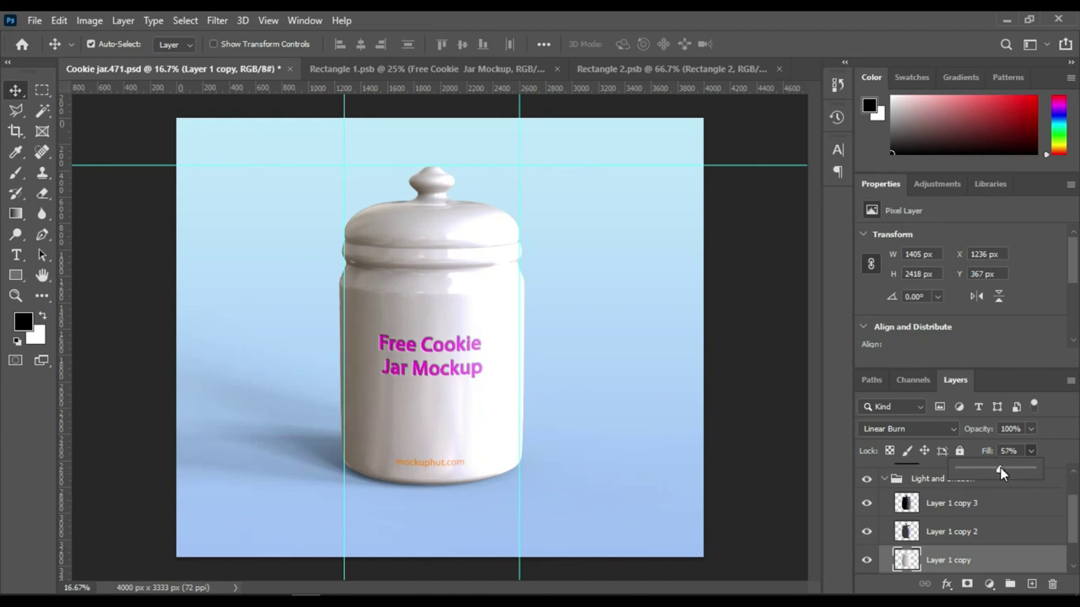
left_click(996, 480)
left_click(1030, 450)
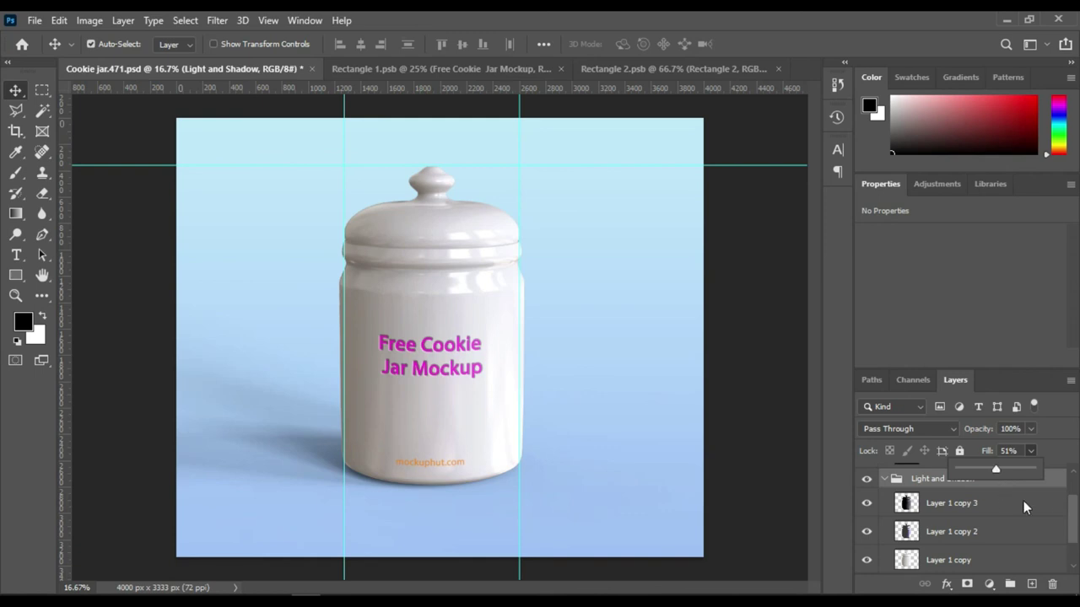
left_click(884, 479)
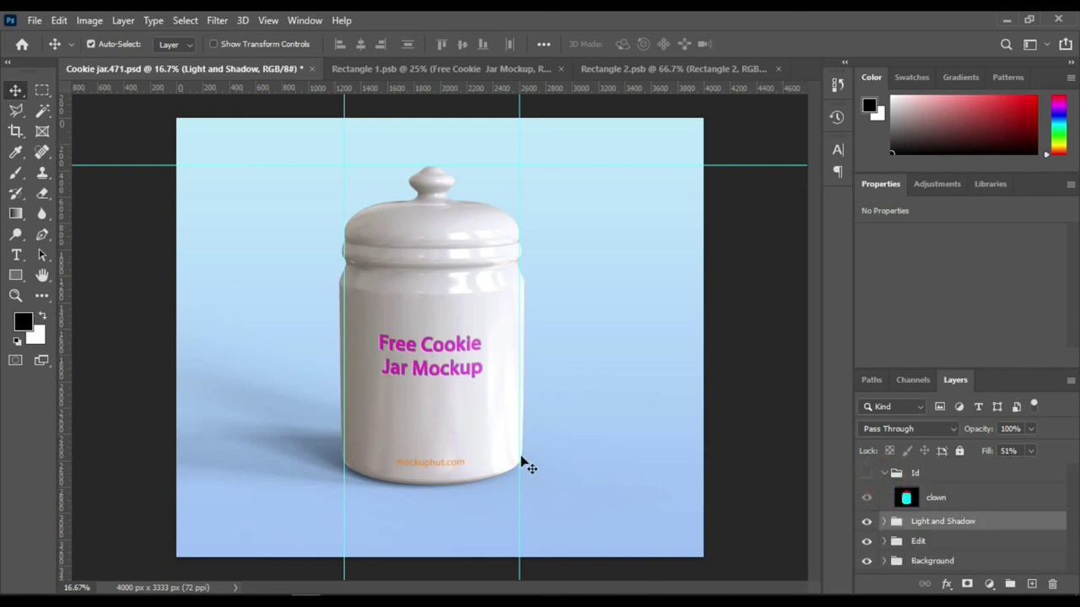